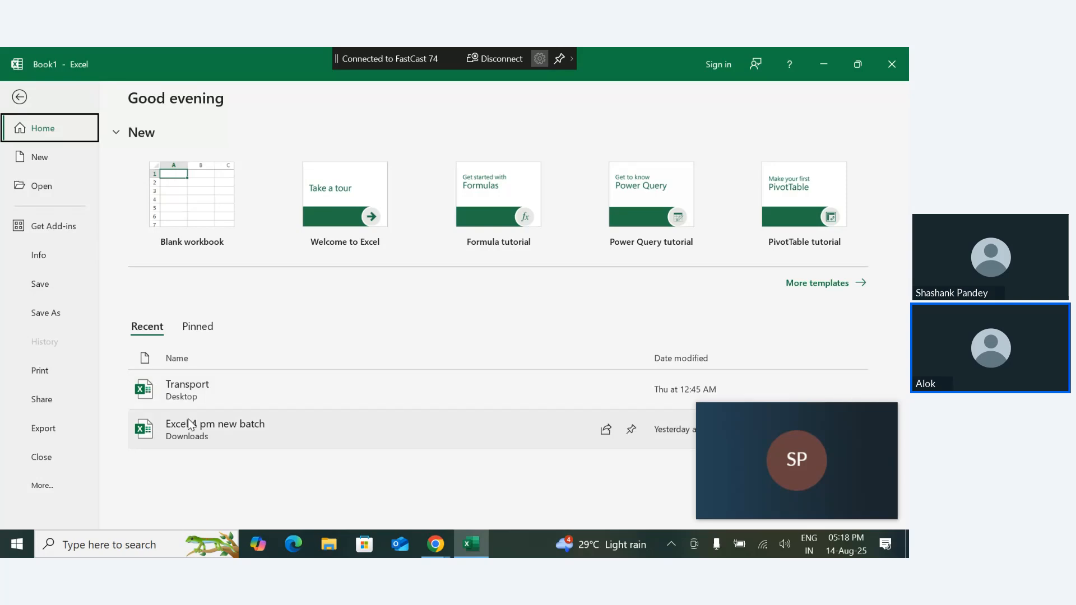
- Open the recent workbook Excel 4 pm new batch and correct the heading in cell I11 to if(and())
left_click(191, 425)
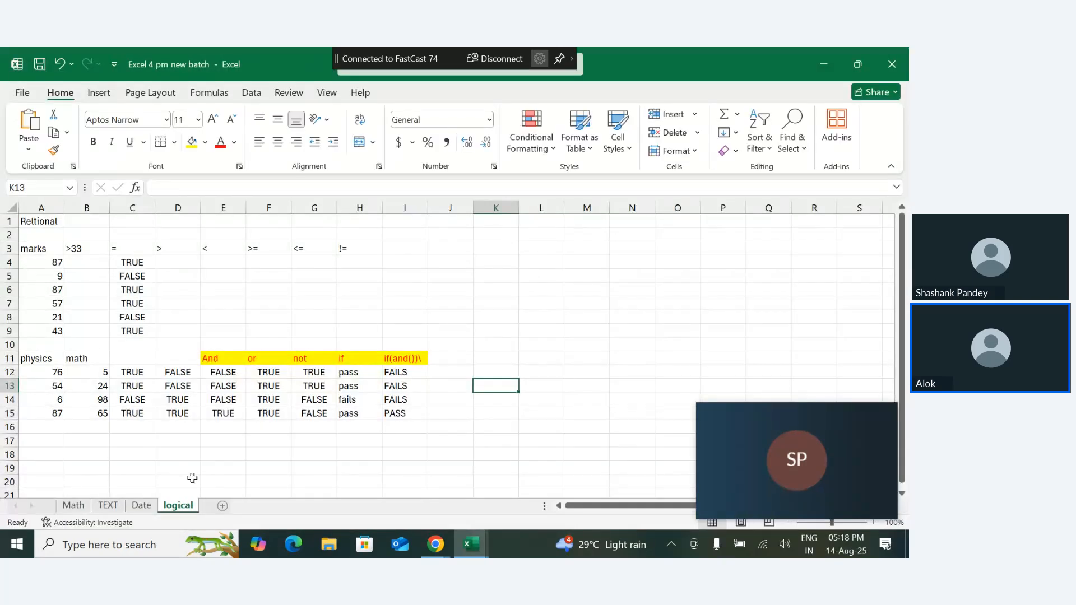
double_click(423, 359)
key("BackSpace")
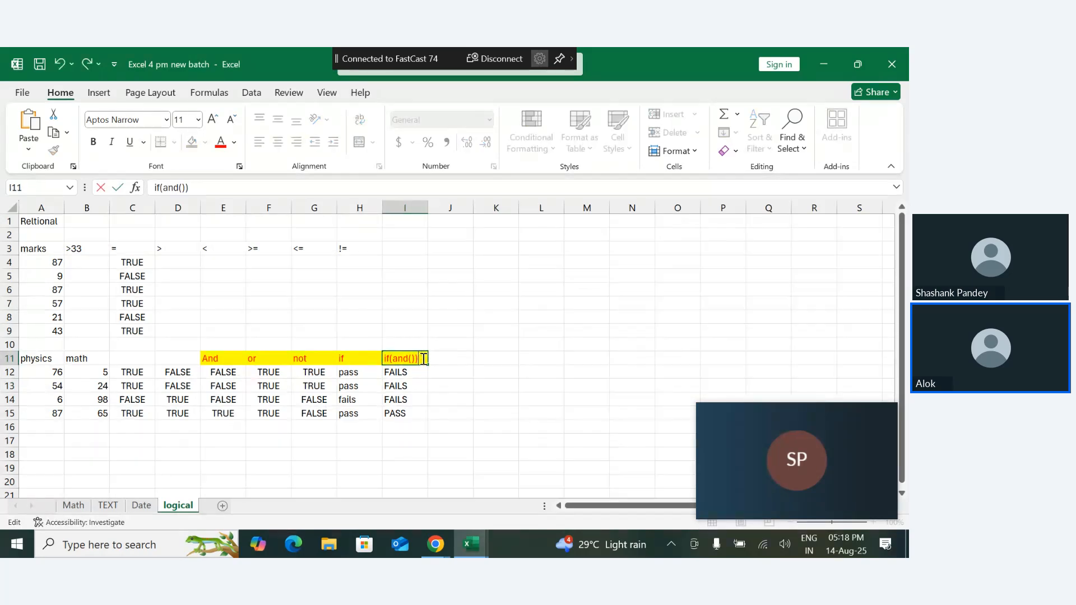
key("Return")
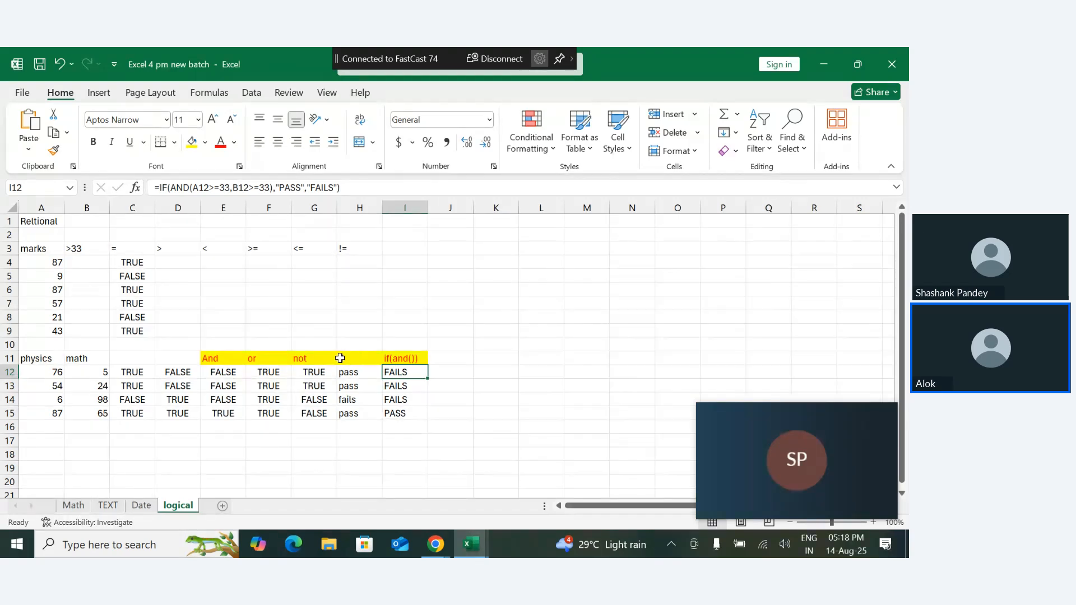
left_click_drag(357, 360, 421, 441)
left_click(421, 441)
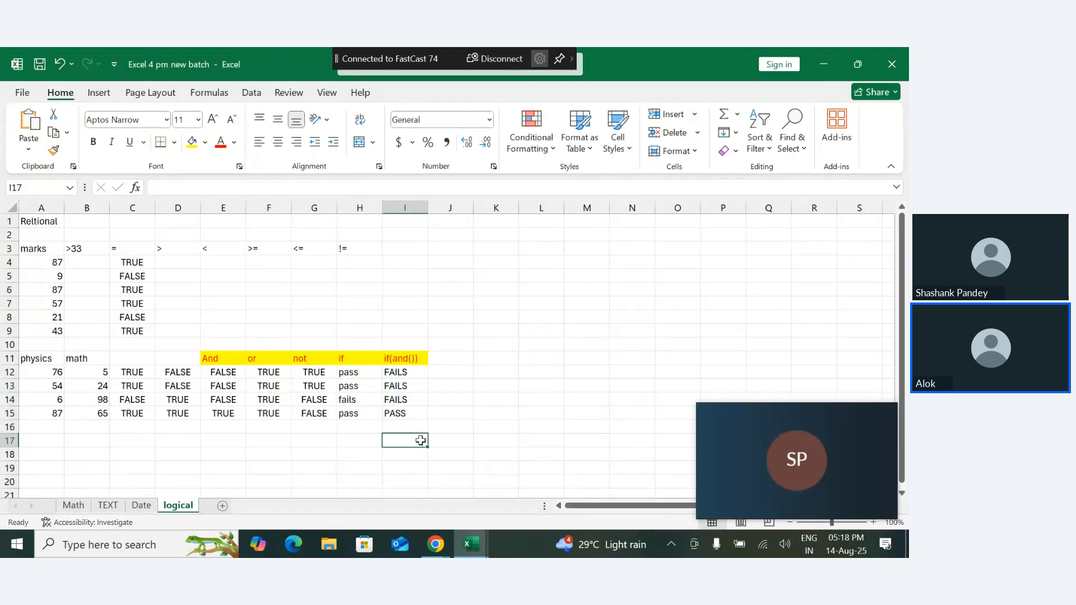
left_click(443, 361)
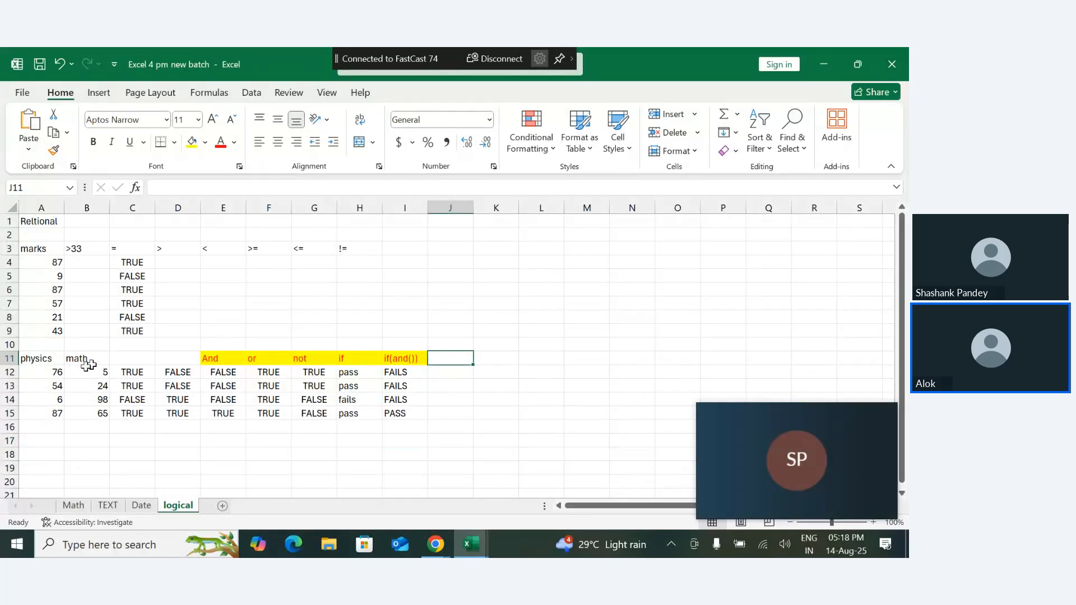
- Enter the heading TOTAL MARKS in cell A19 and autofit column A to its contents
left_click(44, 441)
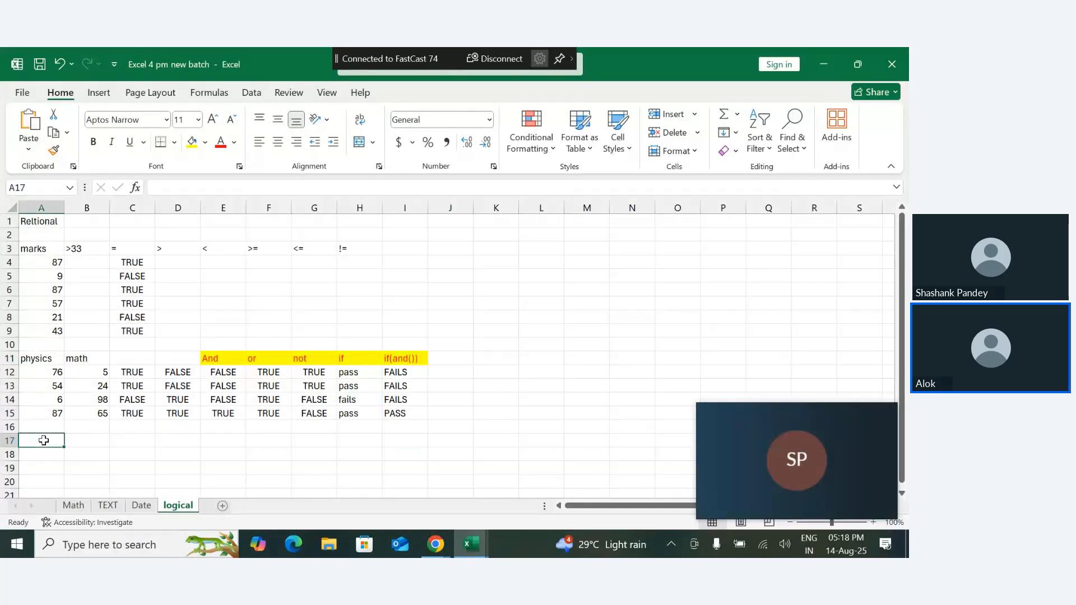
key("Down")
key("Down")
type("TOTAL")
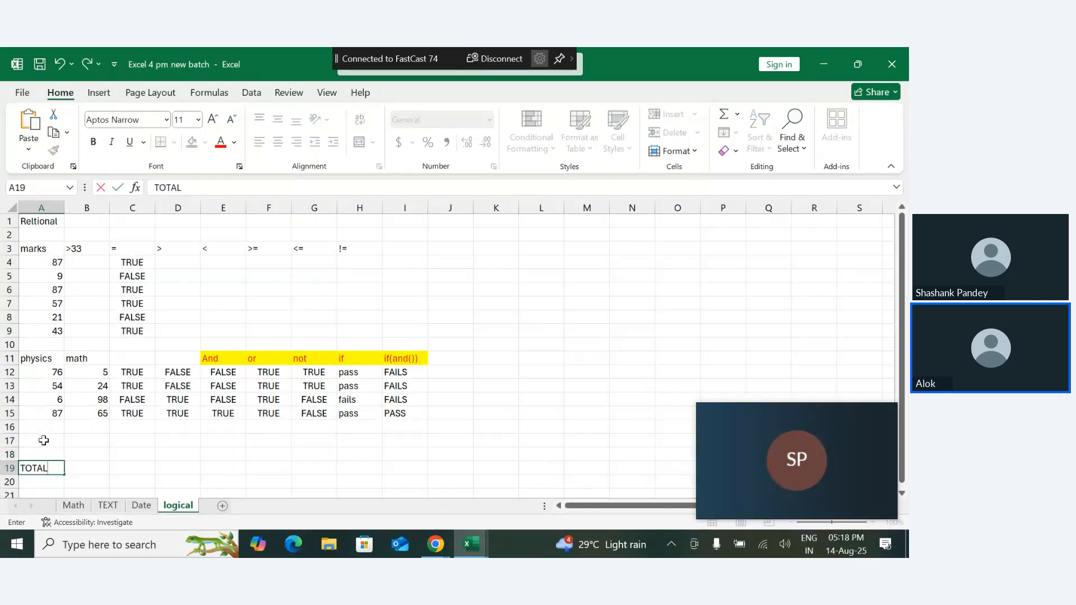
type(" MARKS")
key("Return")
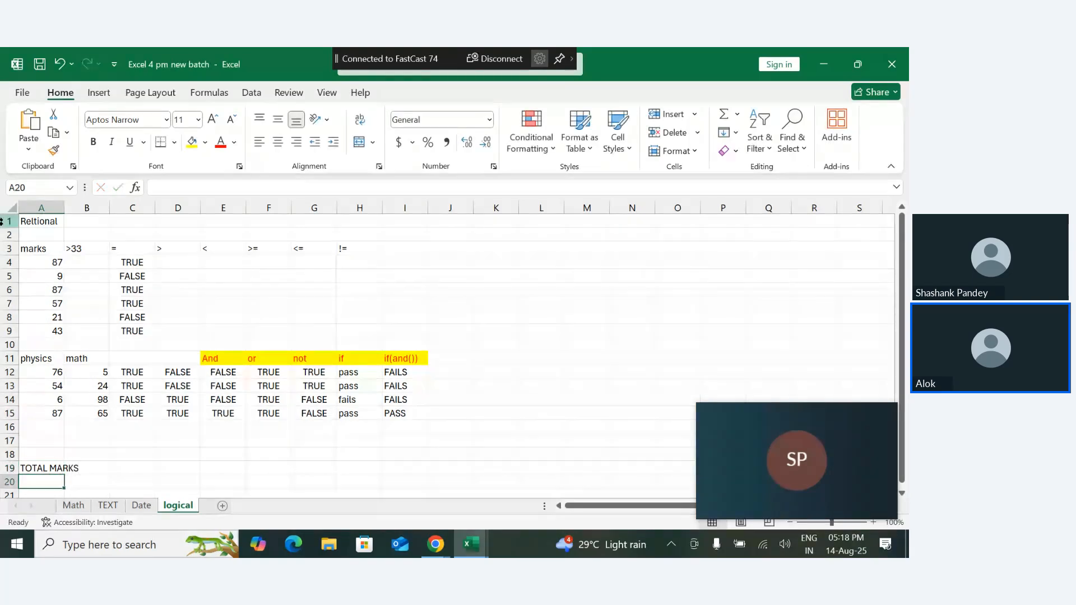
double_click(65, 206)
- Enter the marks 67, 69 and 79 in cells A21 to A23, below the TOTAL MARKS heading
key("Down")
key("Down")
key("Down")
key("Down")
key("Down")
key("Down")
key("Down")
key("Down")
key("Down")
key("Down")
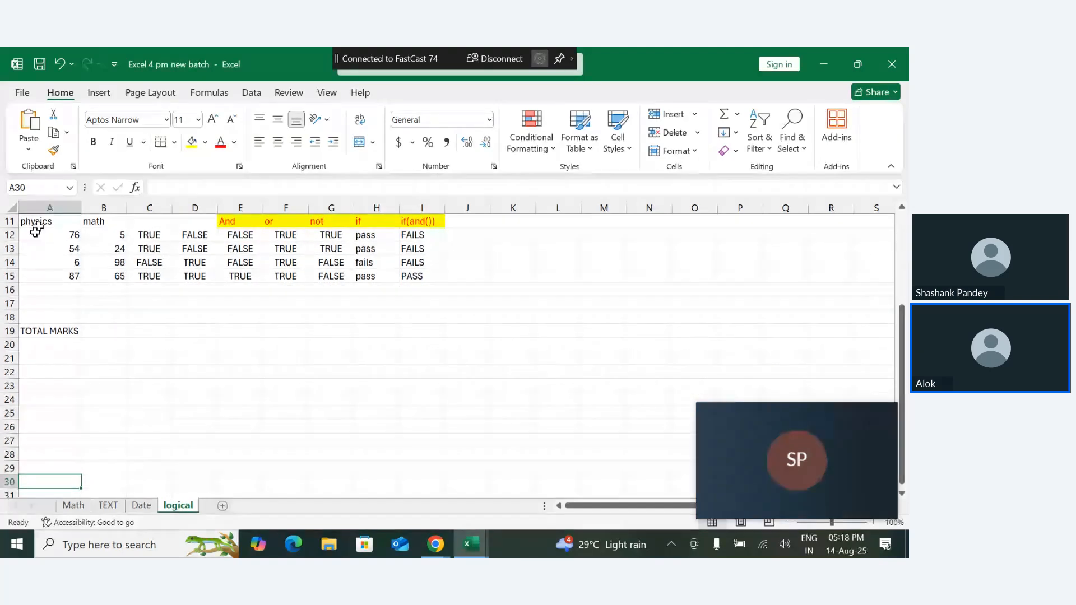
left_click(39, 370)
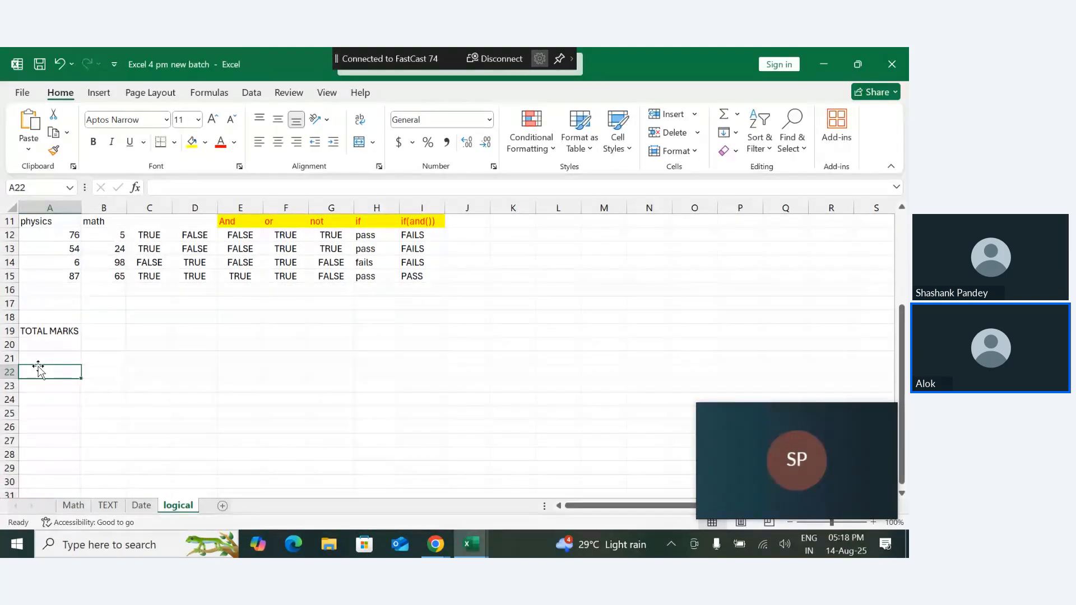
key("Up")
key("Up")
key("Down")
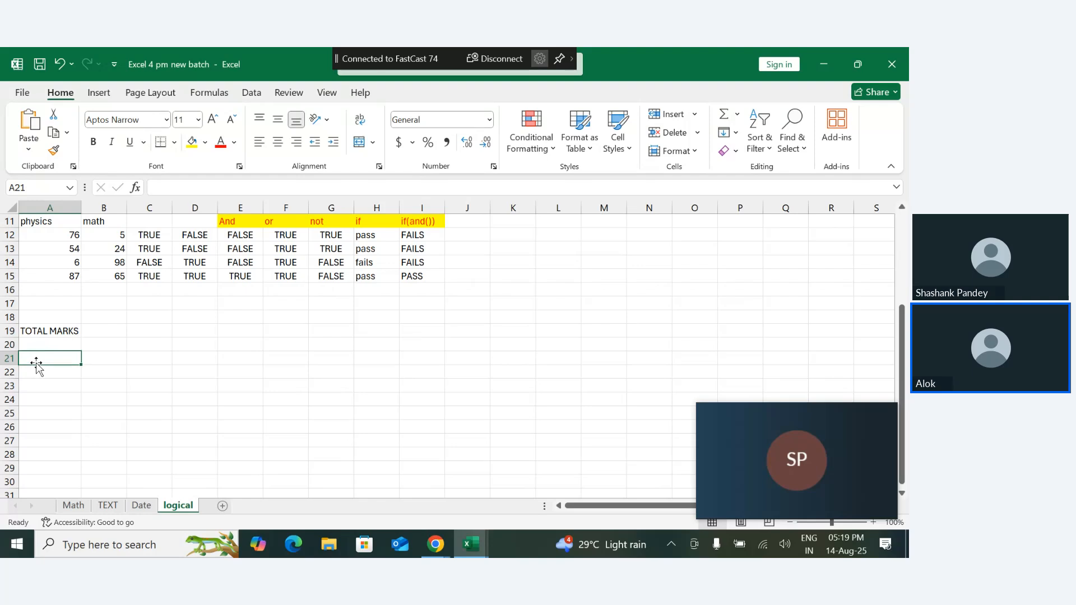
type("8765")
key("Return")
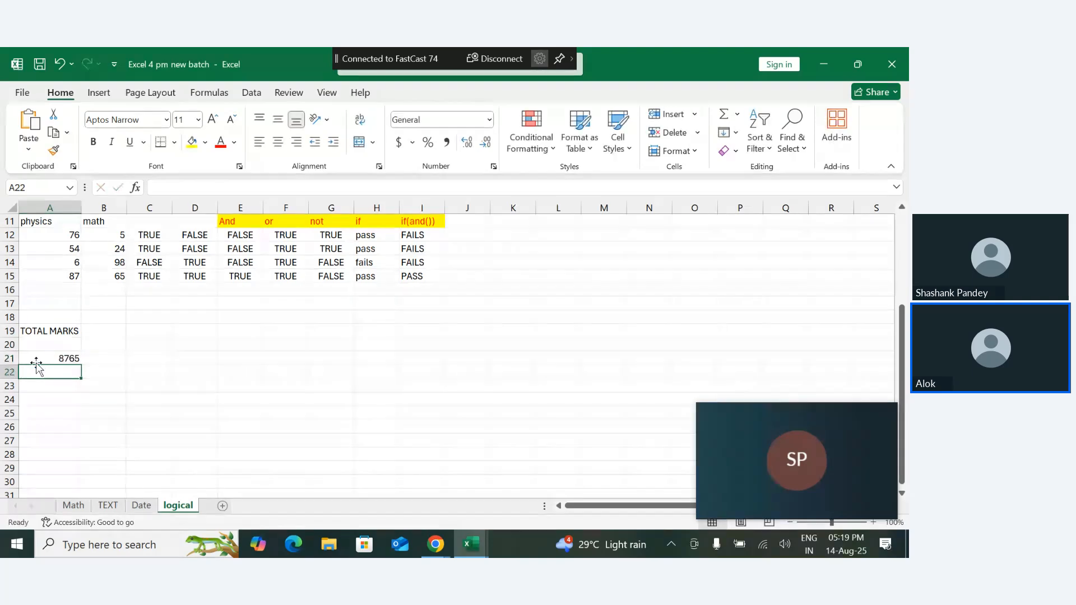
key("Up")
type("67")
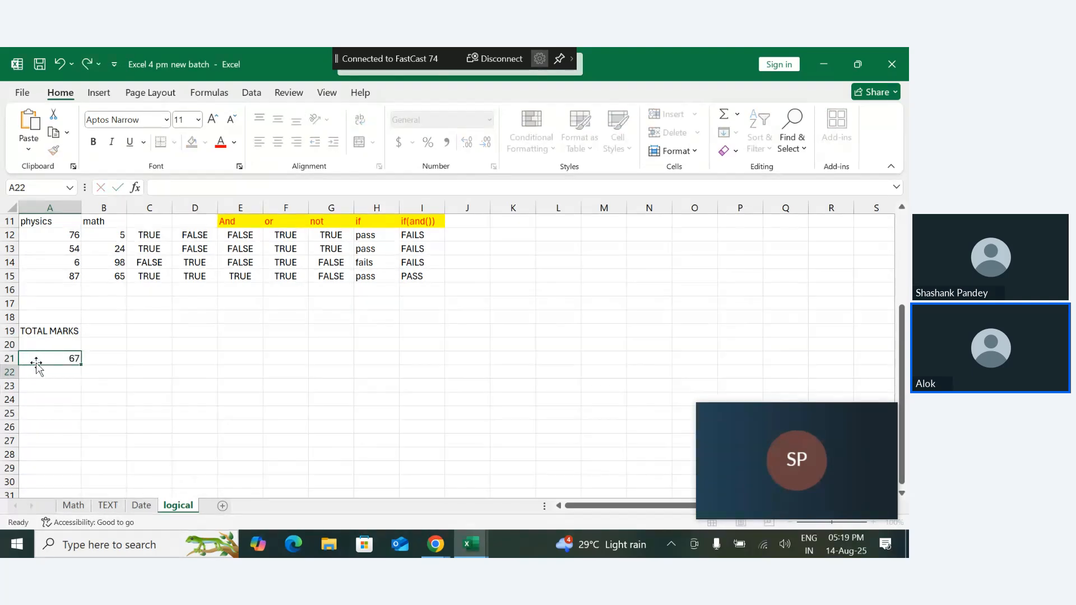
key("Return")
type("67")
key("BackSpace")
type("9")
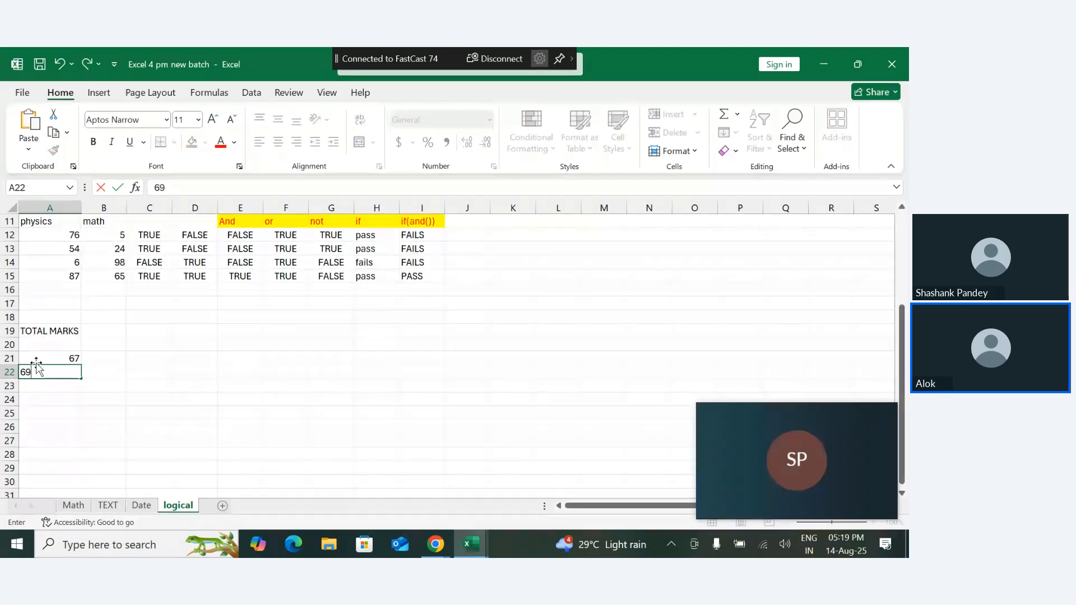
key("Return")
type("79")
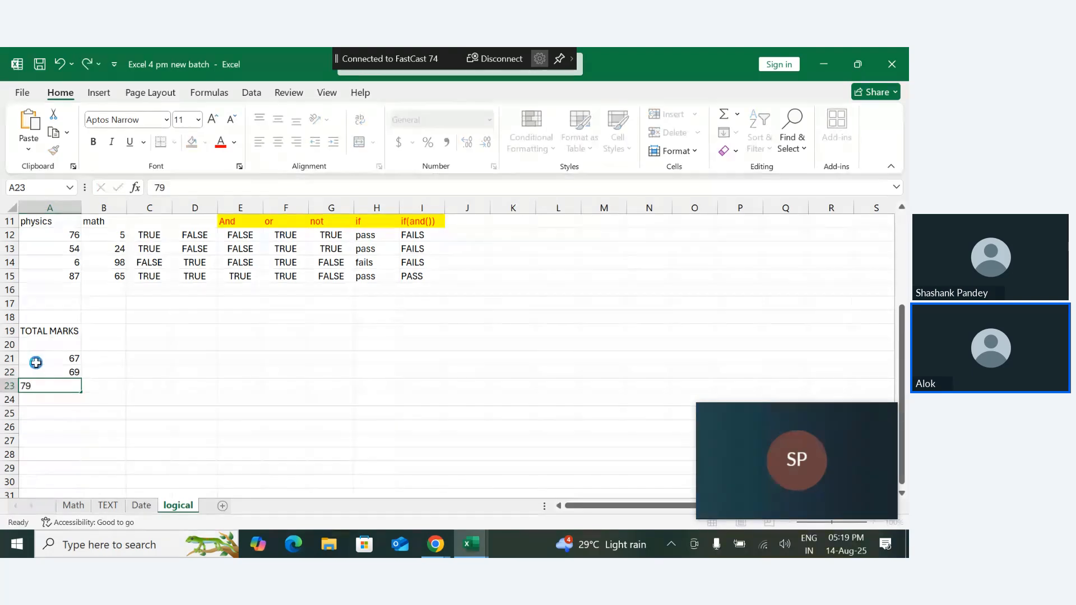
key("Return")
- Continue the marks list with 46, 97, 7 and 23 in cells A24 to A27
type("46")
key("Return")
type("97")
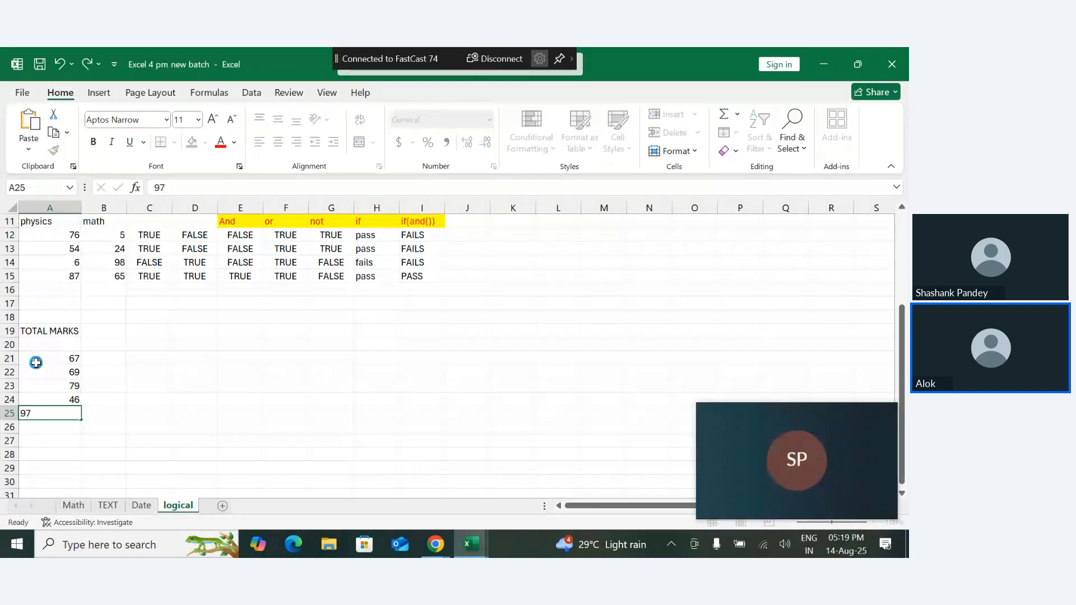
key("Return")
type("7")
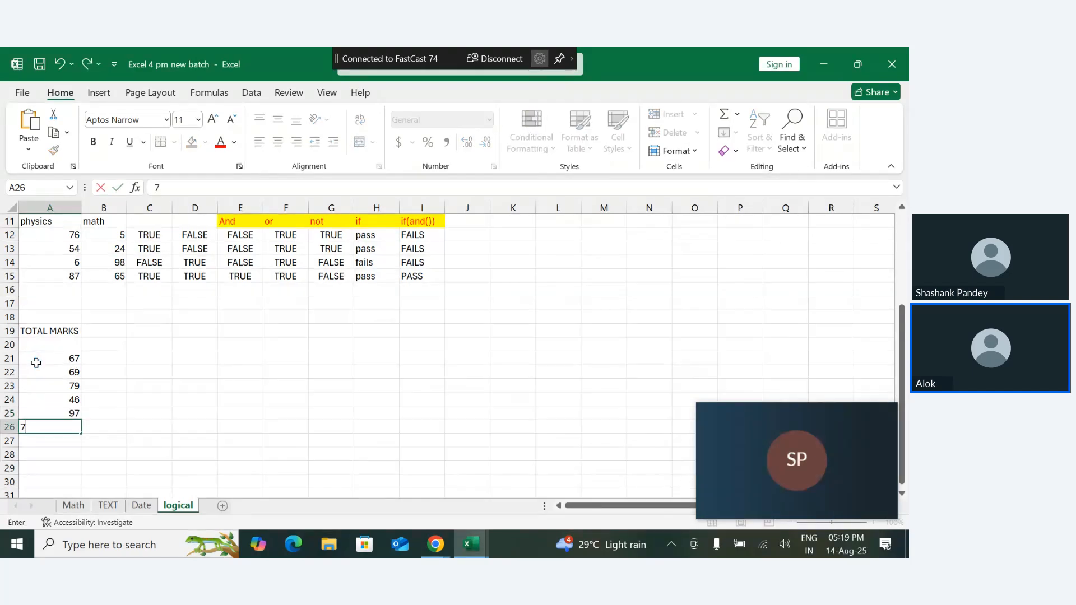
key("Return")
type("44")
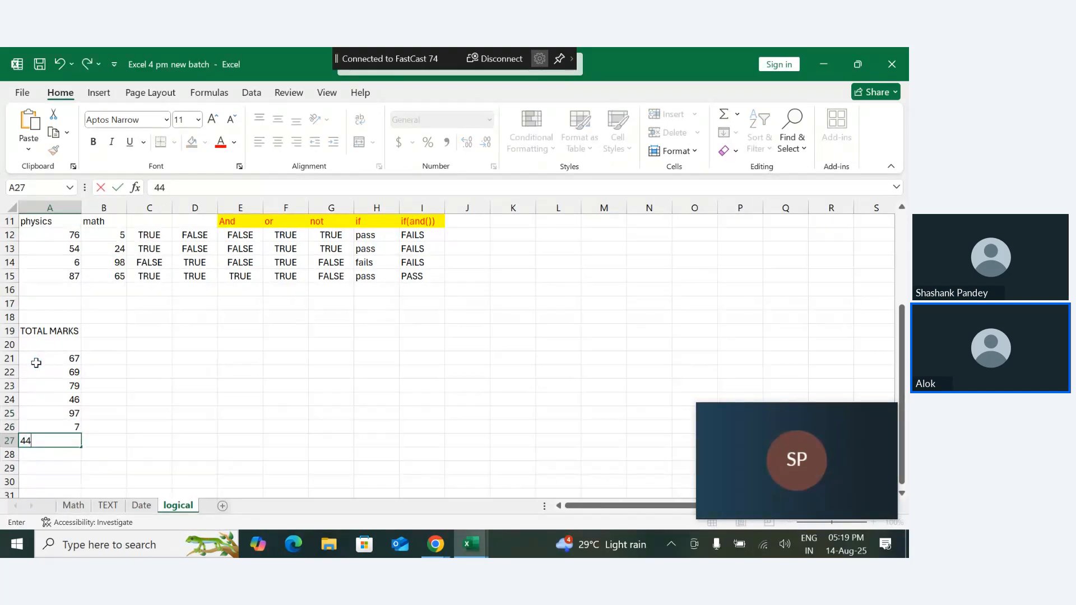
key("BackSpace")
key("BackSpace")
key("BackSpace")
key("Return")
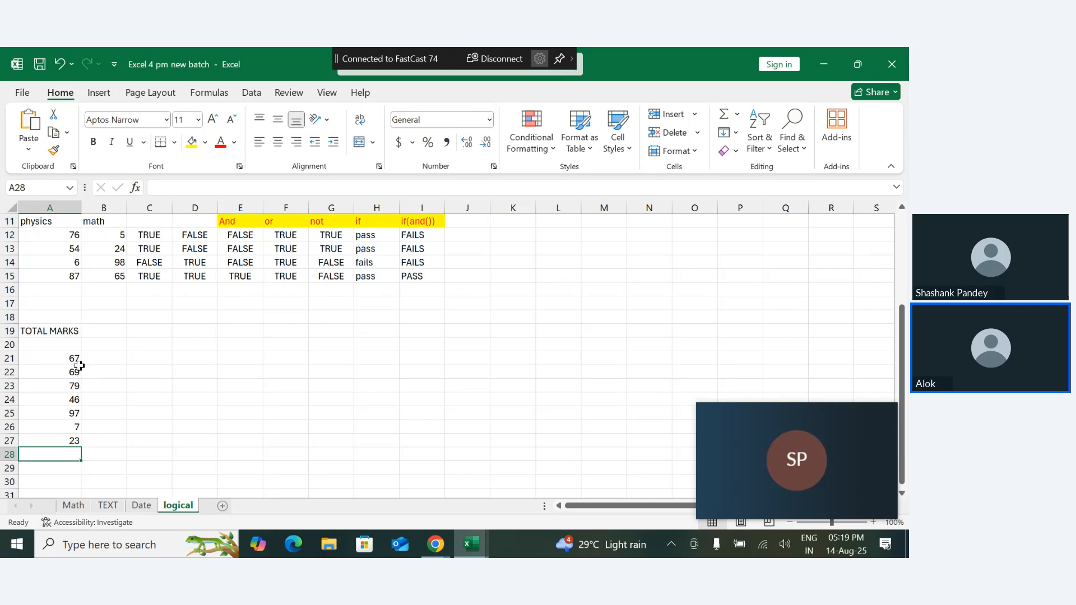
left_click_drag(77, 345, 76, 455)
left_click(76, 455)
left_click(118, 424)
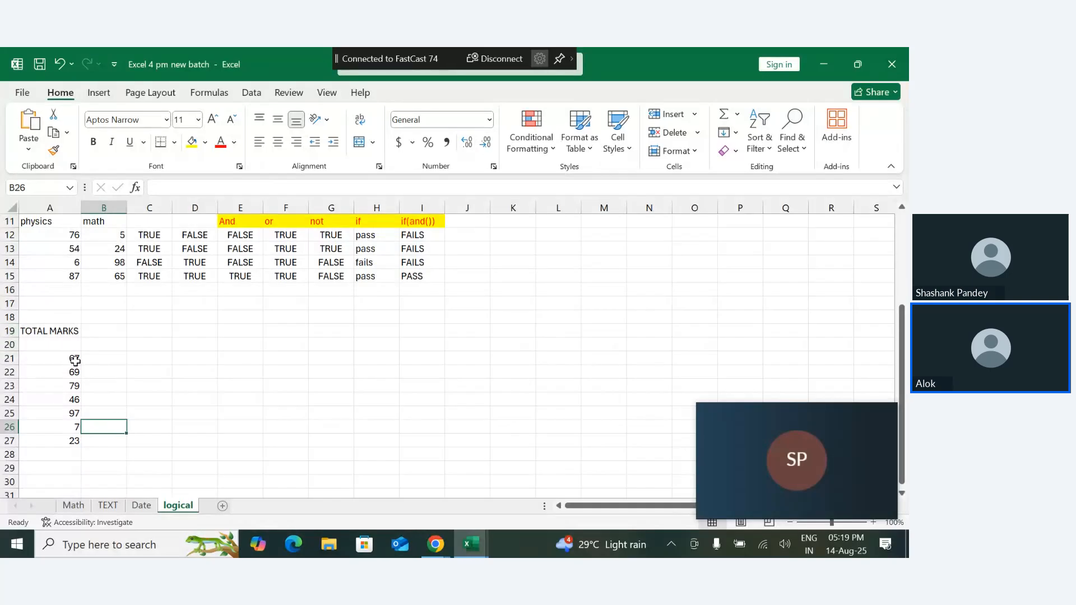
left_click_drag(75, 361, 75, 444)
left_click(112, 437)
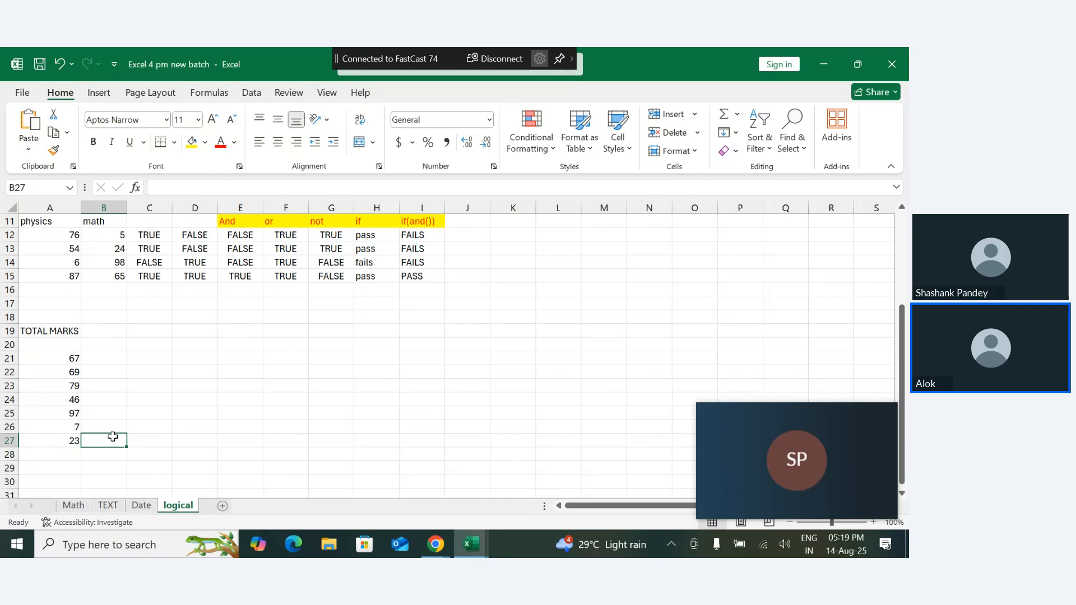
- Enter the column heading IF in cell B20
left_click(100, 344)
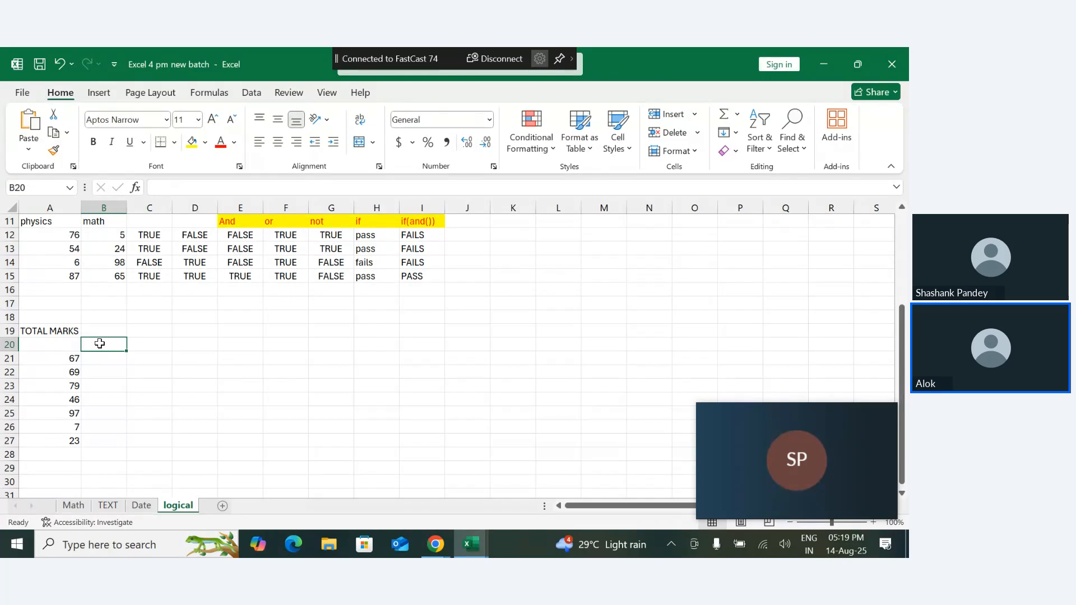
type("IF")
key("Return")
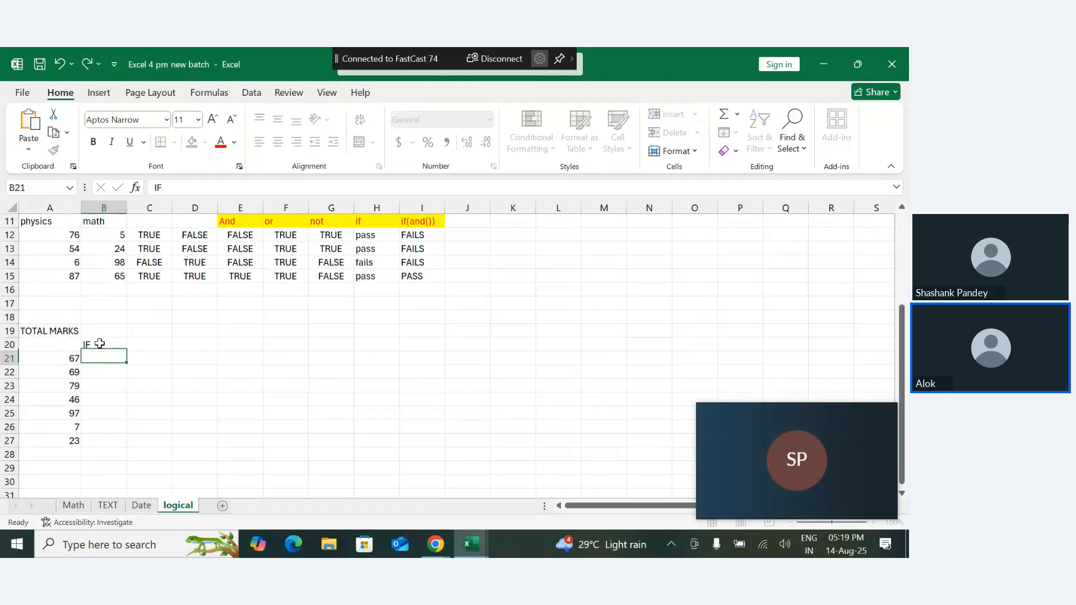
- Enter the formula =IF(A21>=33, "PASS","FAIL") in cell B21 to grade the first mark
type("=IF(")
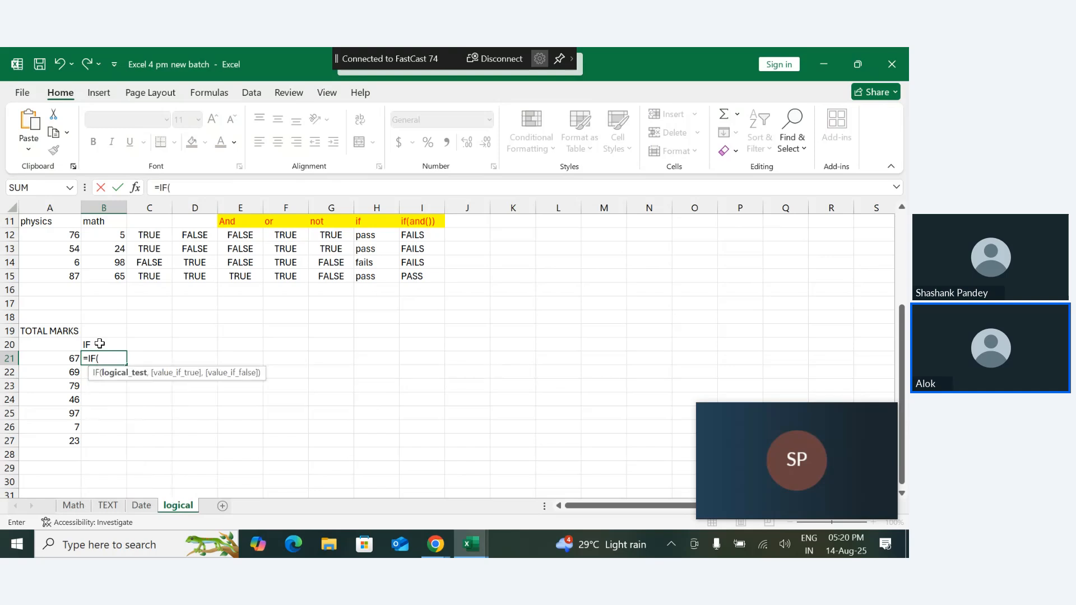
left_click(68, 360)
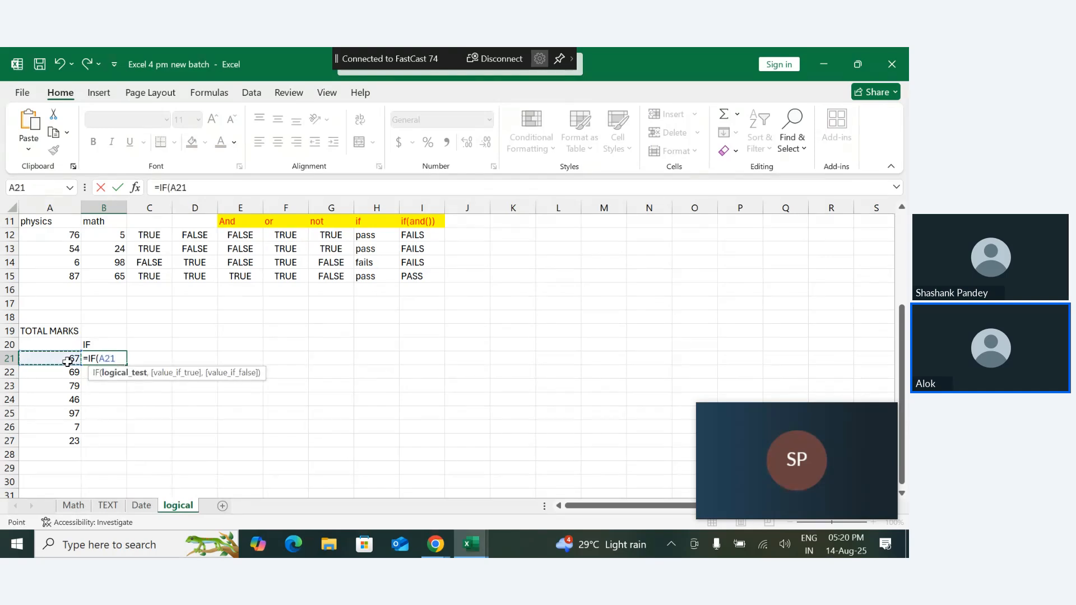
type(">=33, \"PA")
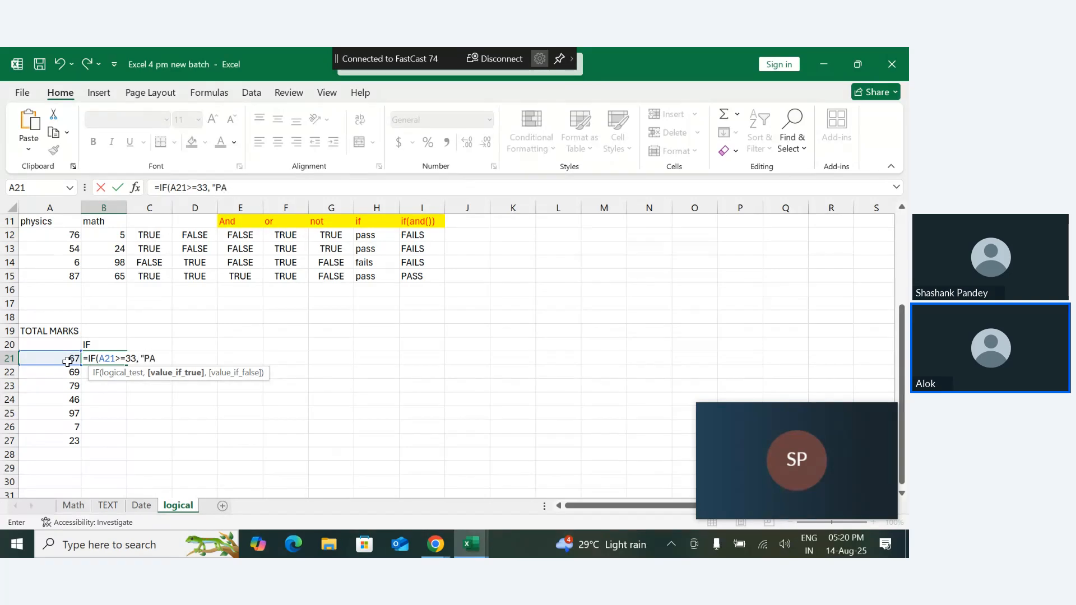
type("SS\",")
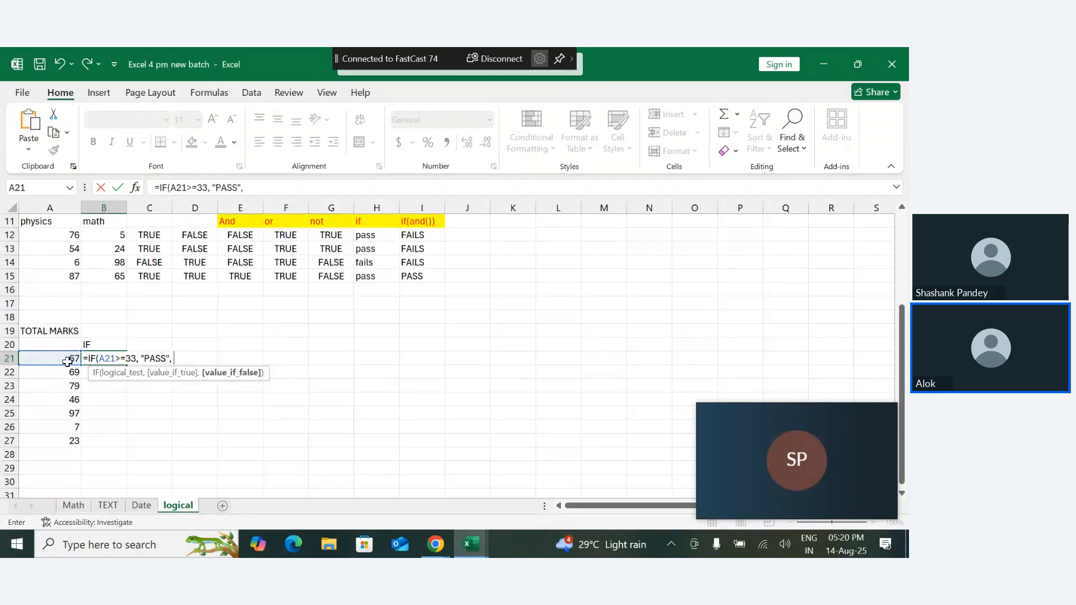
type("FA")
key("BackSpace")
key("BackSpace")
type("\"FAUIL\"")
key("Return")
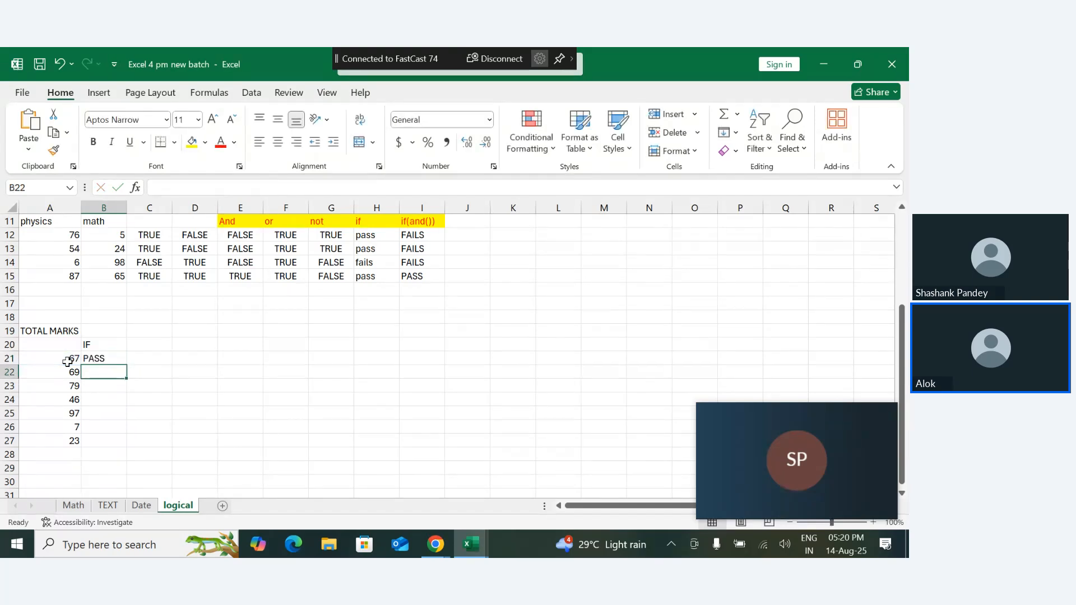
- Fill the pass/fail formula from B21 down to B27 for all the marks
left_click(104, 359)
left_click_drag(127, 365, 125, 450)
left_click(149, 451)
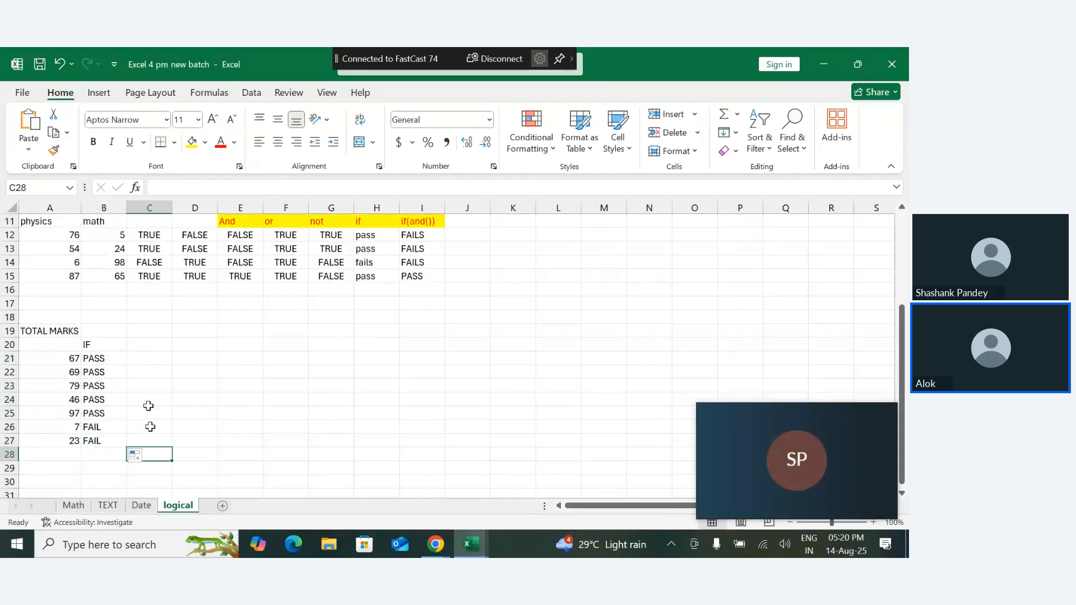
- Format the heading cells B20 to G20 with a yellow fill and red font
left_click(101, 346)
double_click(101, 346)
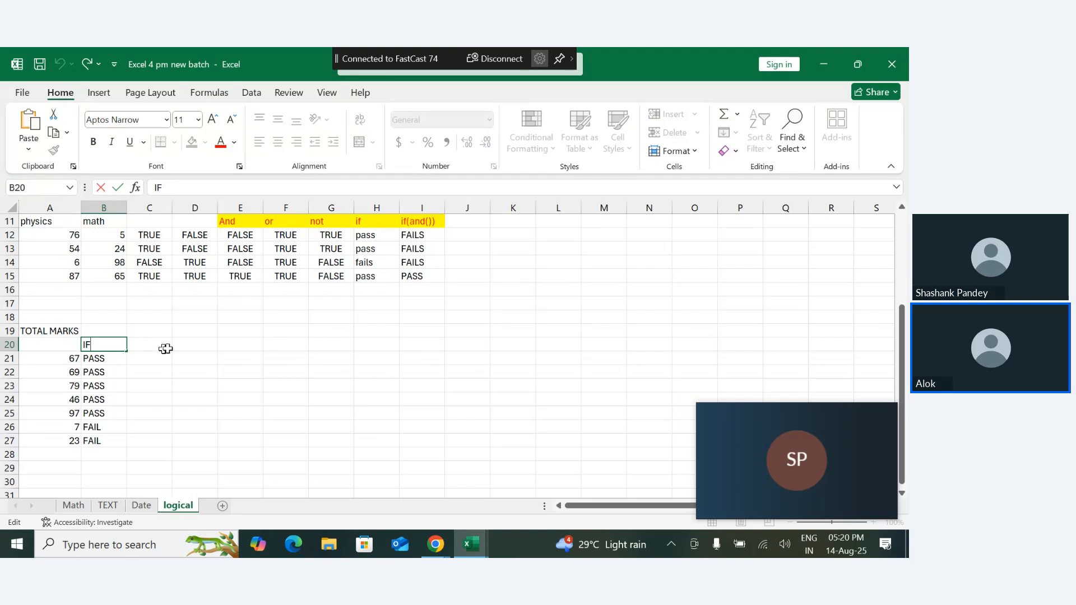
left_click(195, 344)
left_click_drag(113, 343, 334, 344)
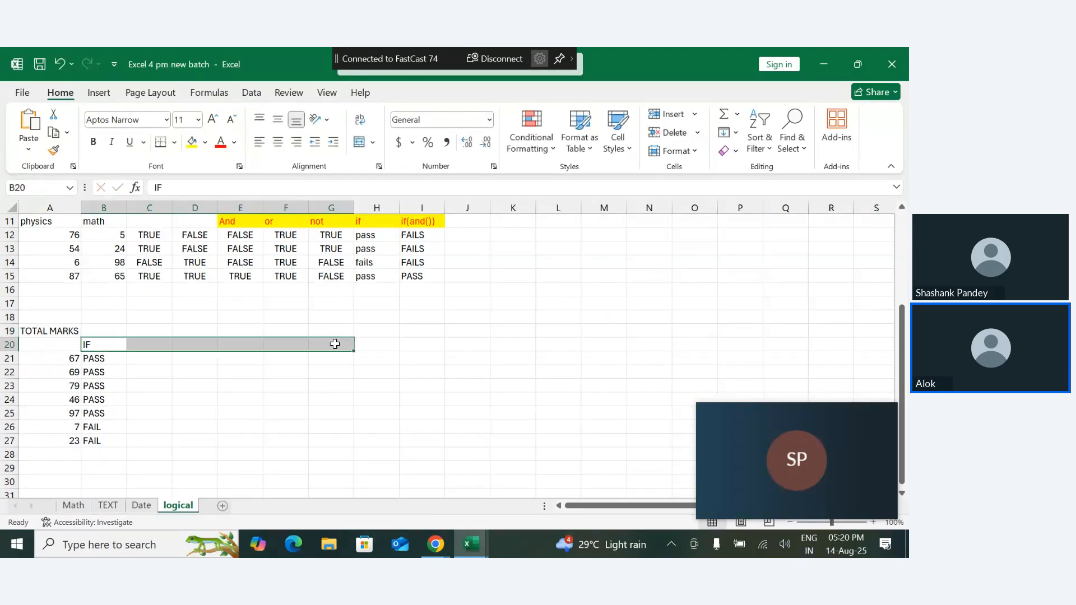
left_click(192, 142)
left_click(219, 144)
mouse_move(180, 429)
left_mouse_down()
mouse_move(168, 429)
mouse_move(177, 429)
left_mouse_up()
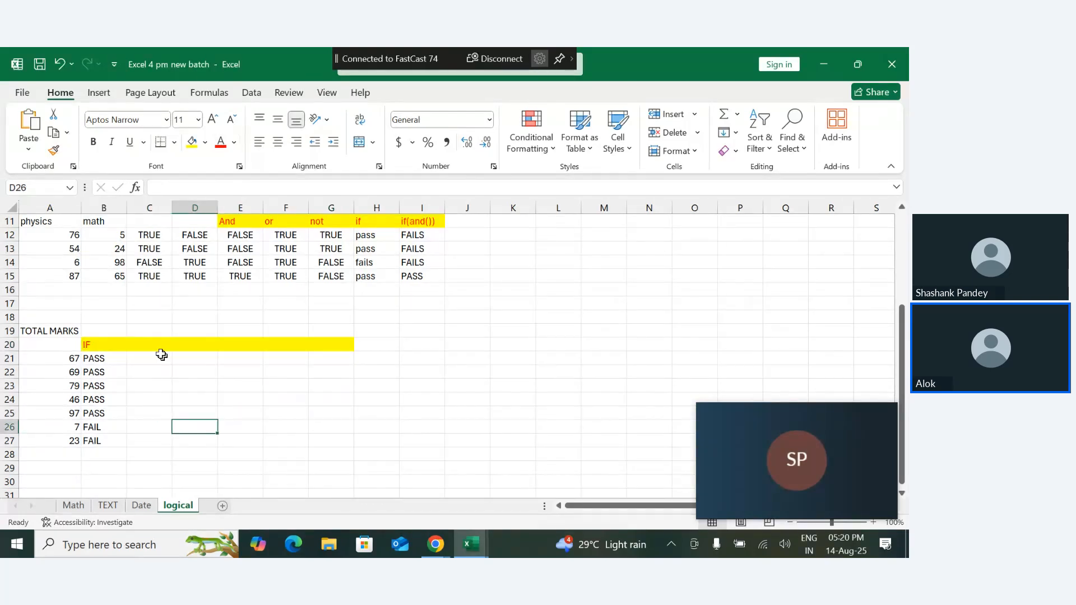
- Enter the column heading IF(IF()) in cell C20
left_click(143, 349)
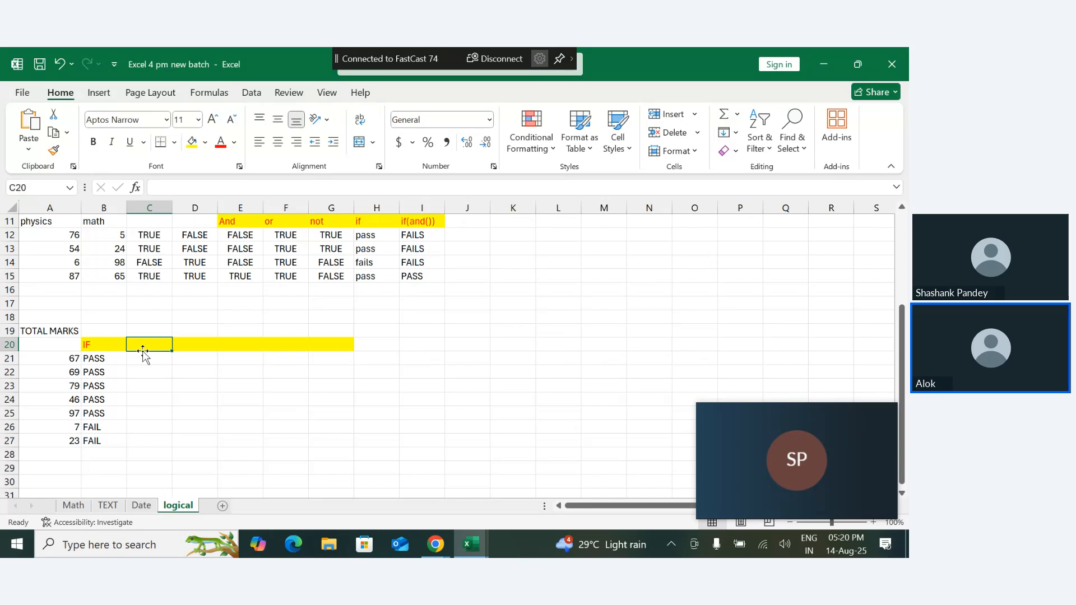
type("IF(")
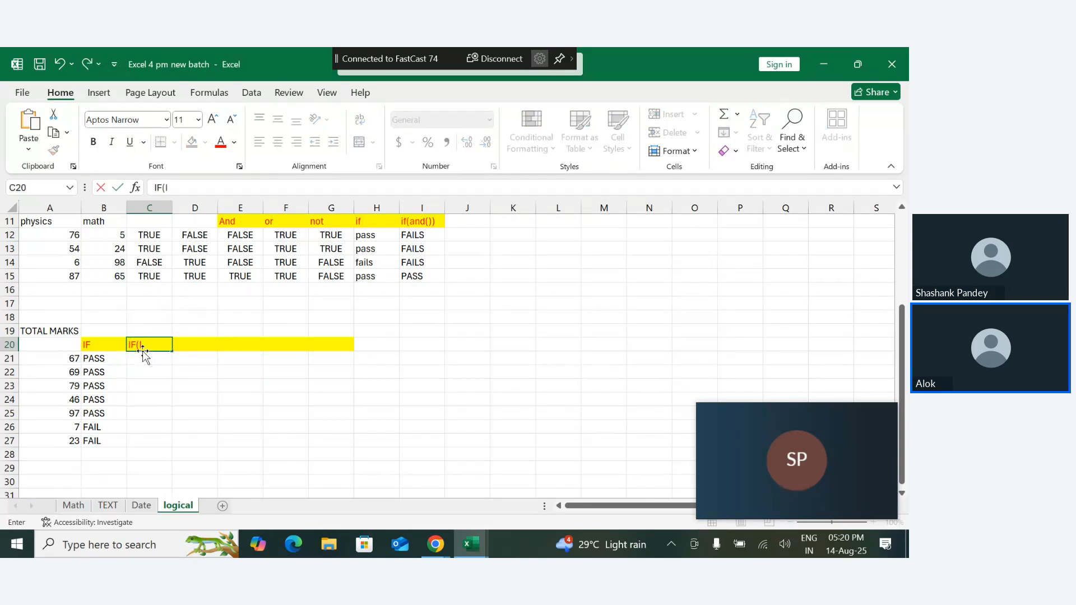
type("IF()")
key("Return")
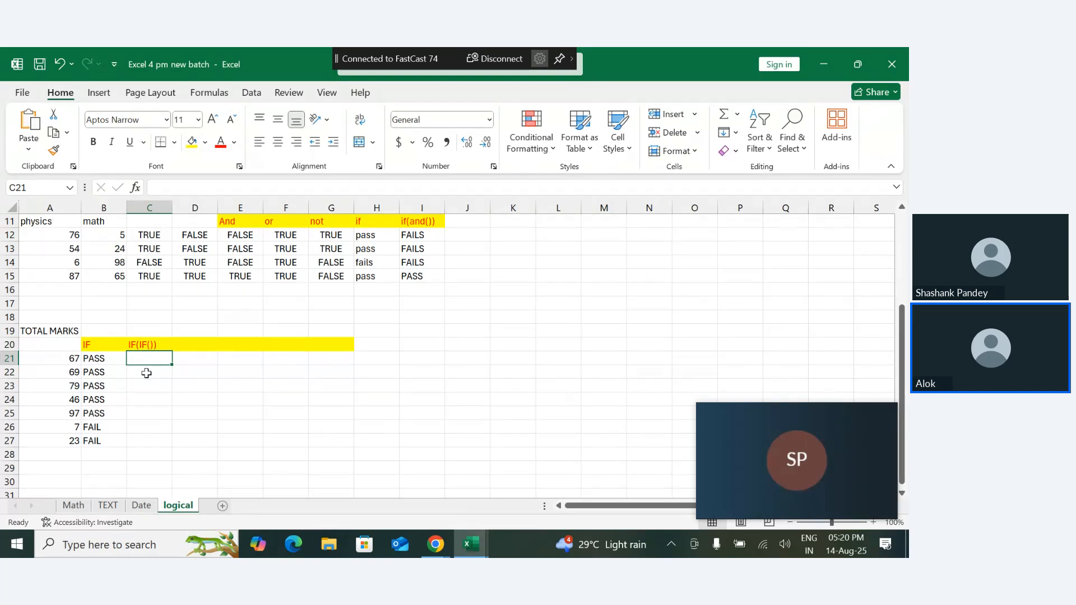
- Start an IF formula in cell C21 that tests A21>=80 and returns "A GRADE" when true
type("=IF(")
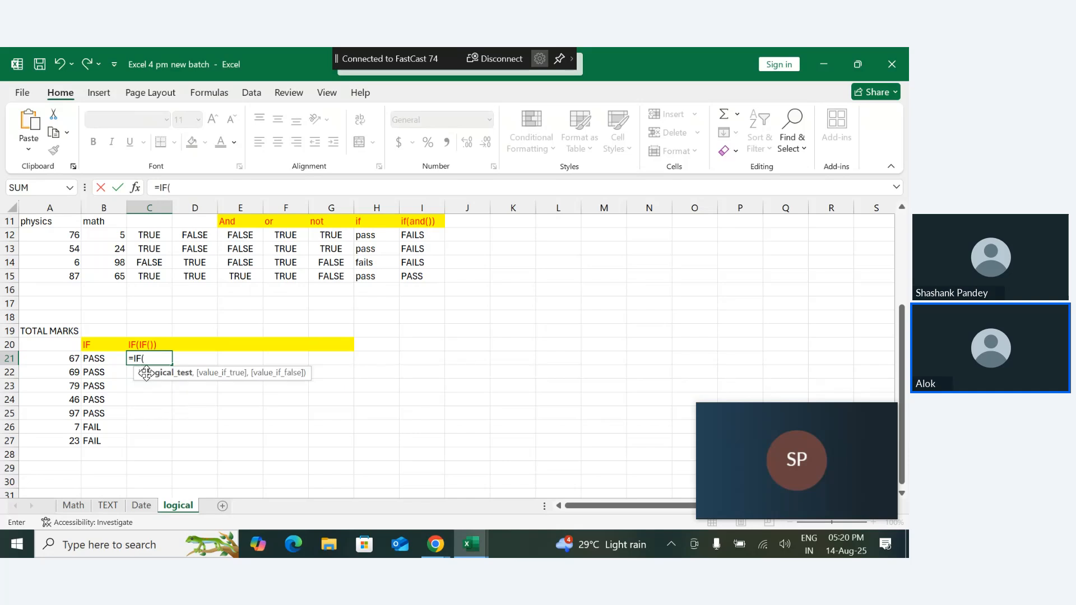
left_click(69, 358)
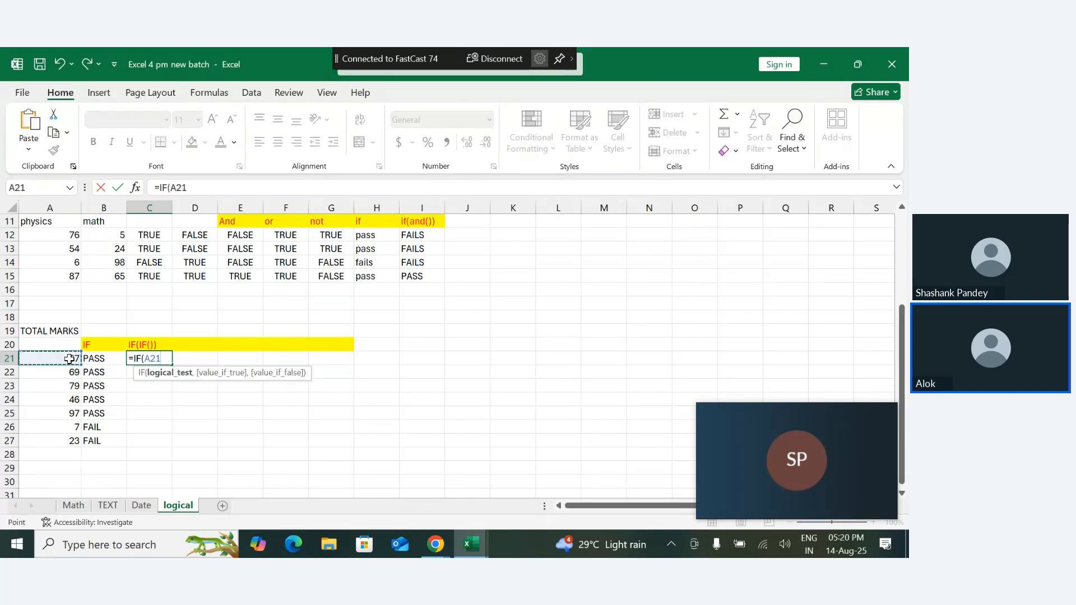
type(">=80,\"a")
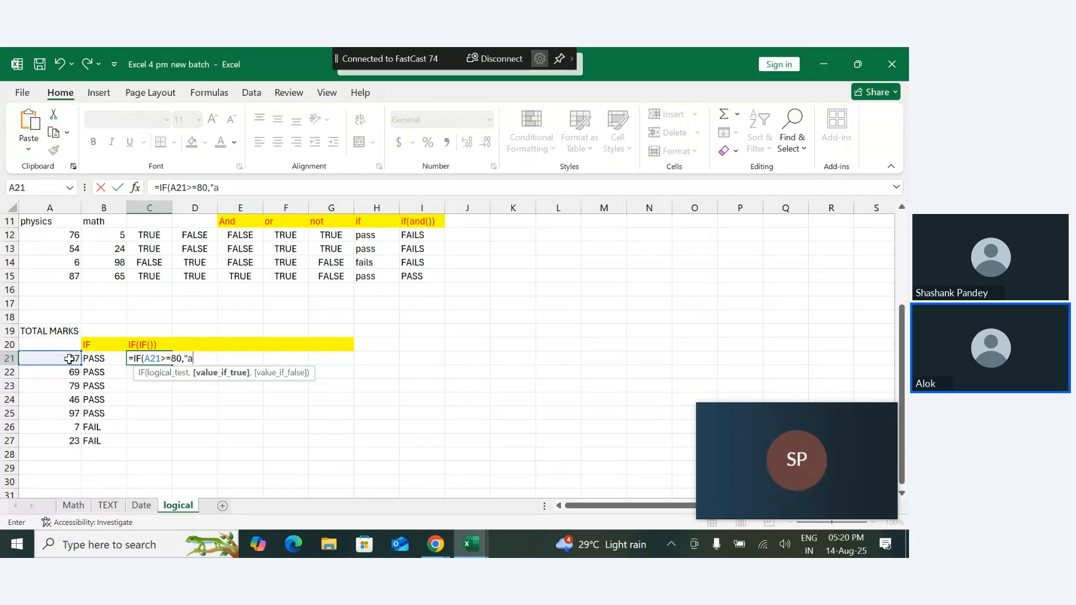
type("A\"")
key("BackSpace")
type("GRADE\" ,")
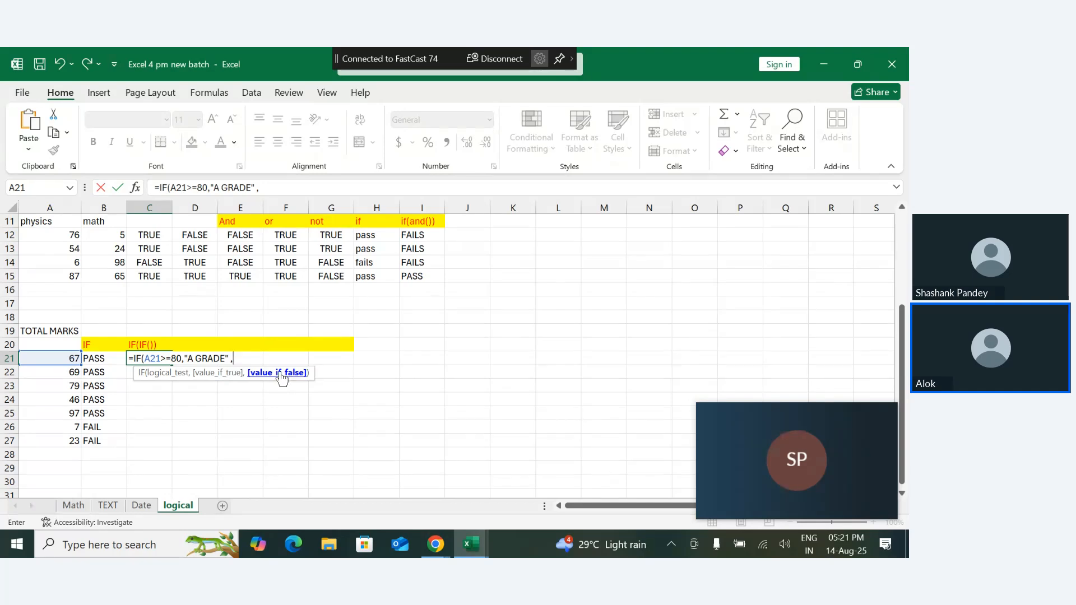
- Nest a second IF as the false value, testing A21>=55 and returning "B GRADE"
type("IF")
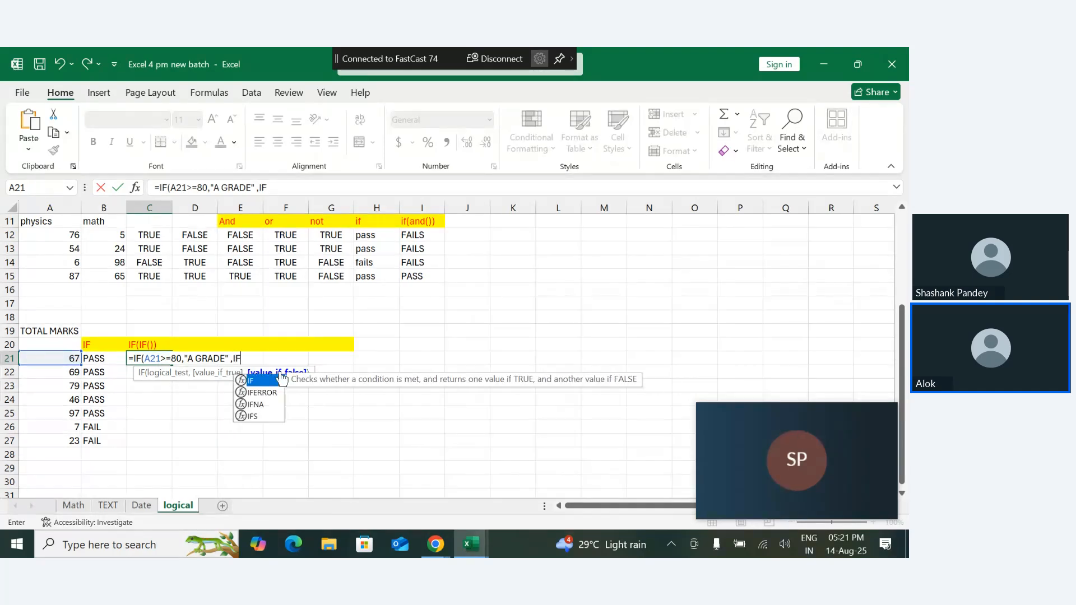
type("(")
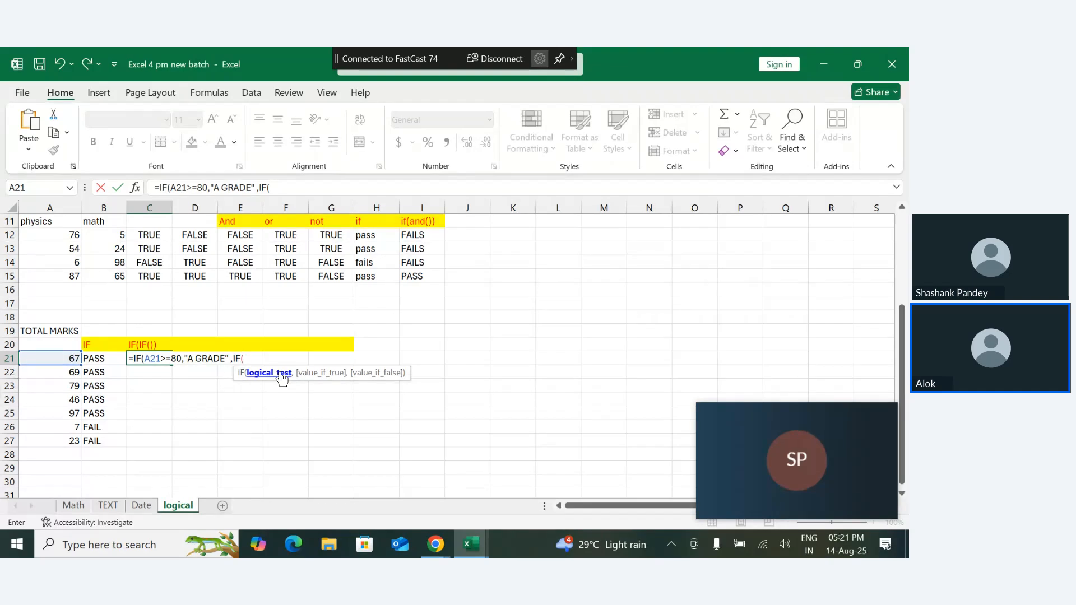
left_click(64, 360)
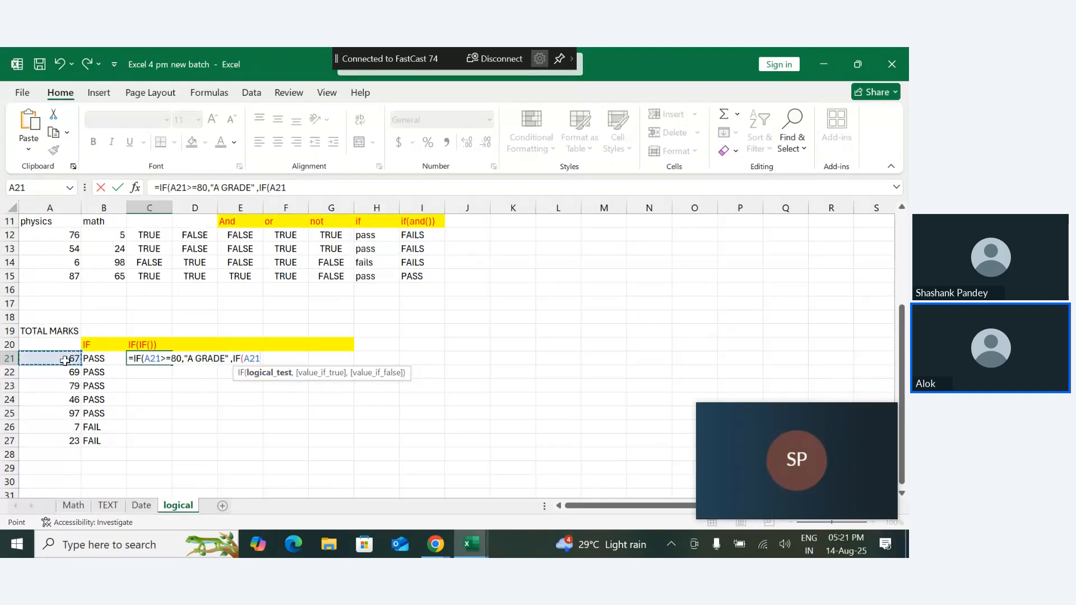
type(">")
type("5")
type("=55")
type(" ,\"")
type("B G")
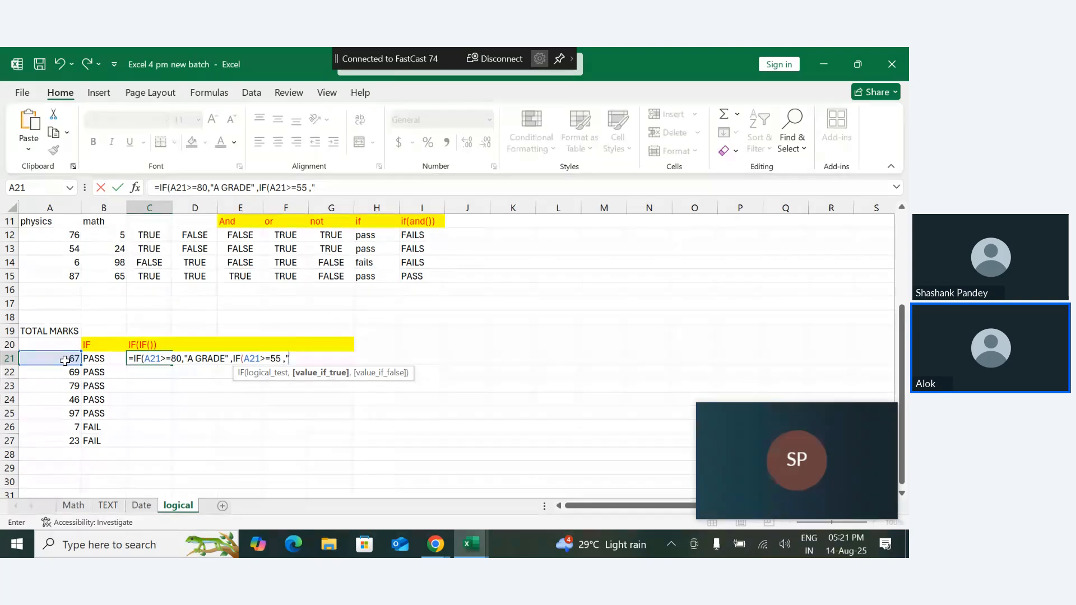
type("RADE\",")
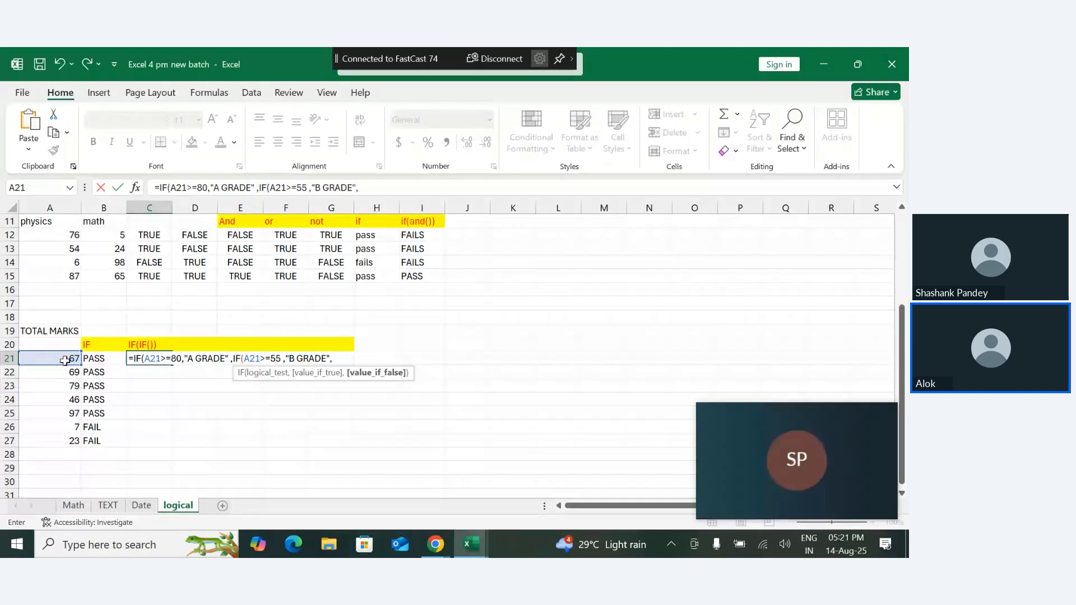
type("IF(")
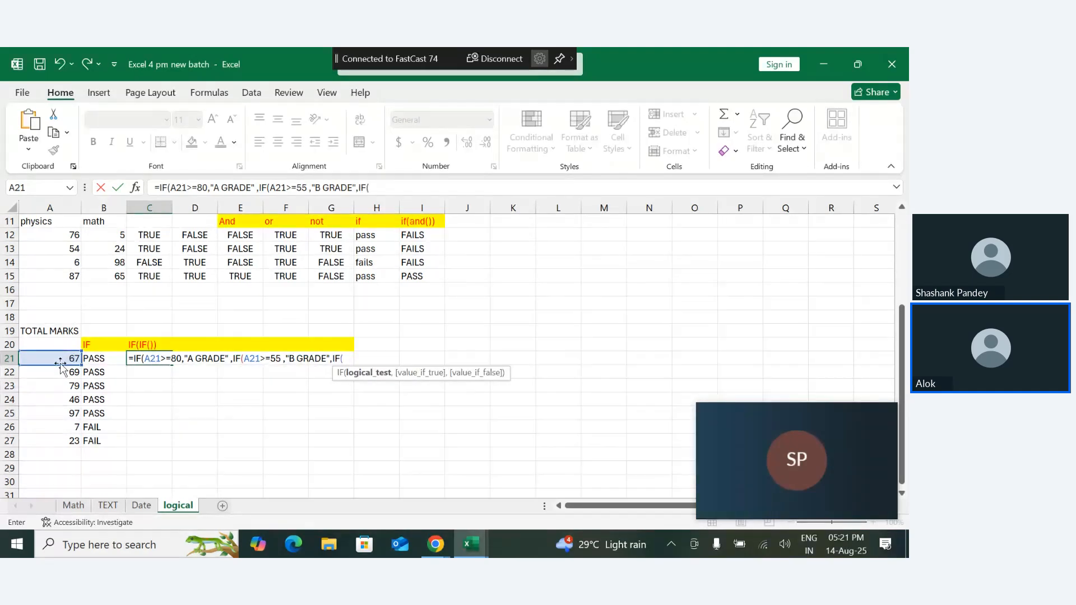
- Nest a third IF as the next false value, testing A21>=33 and returning "C GRADE"
left_click(64, 360)
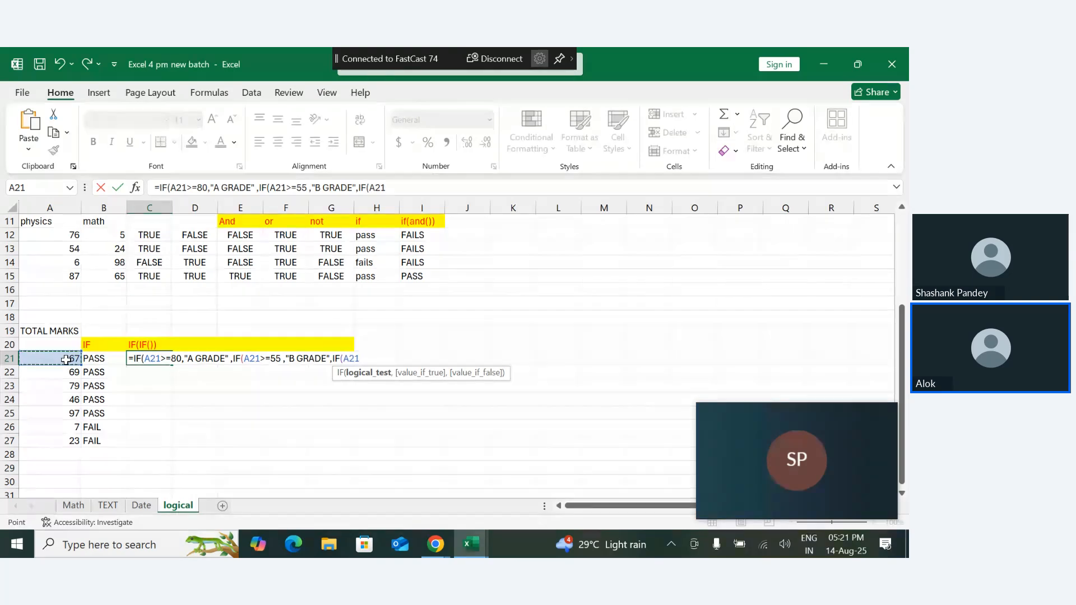
type(">")
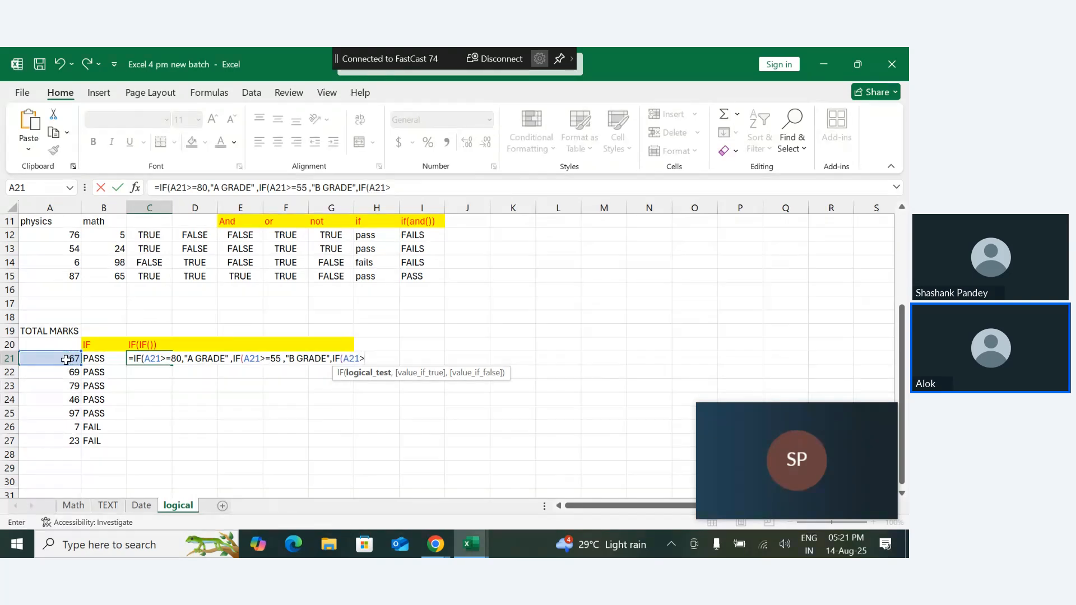
type("33")
type("=")
type("33,")
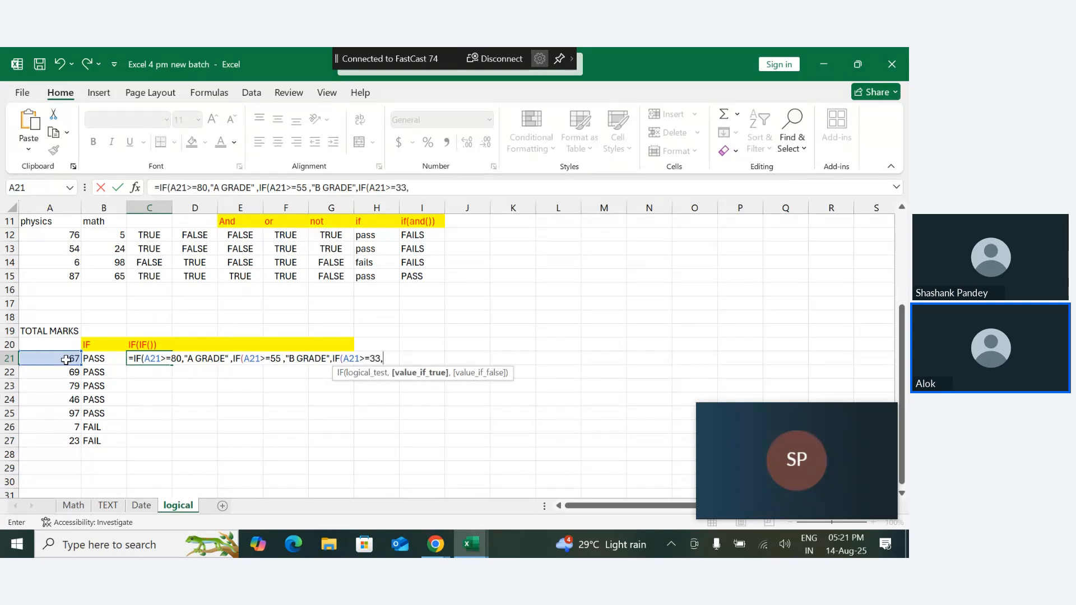
type("\"C GRADE\"")
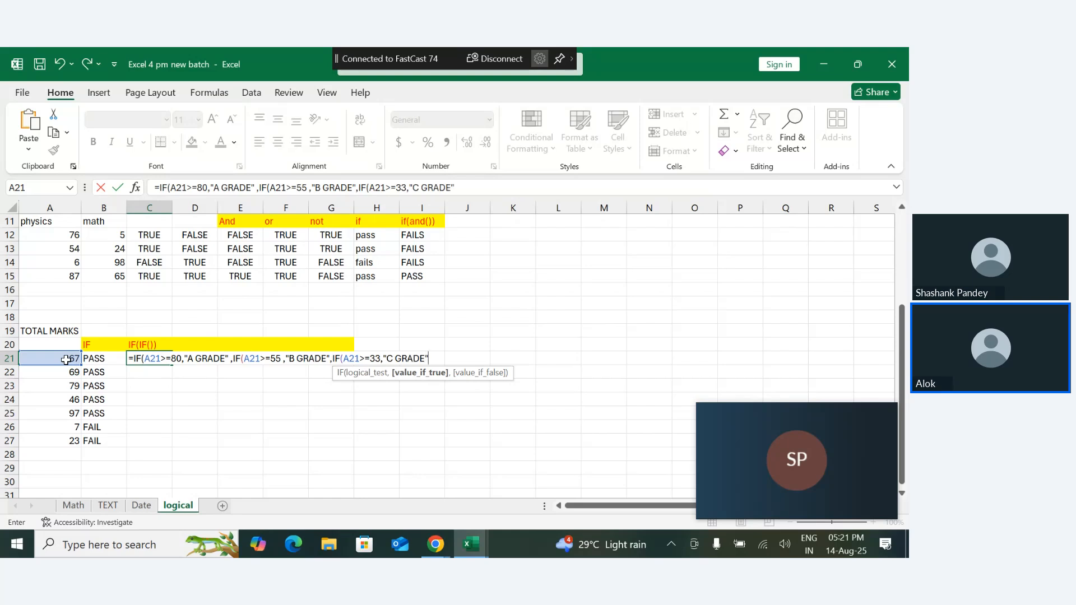
type(",")
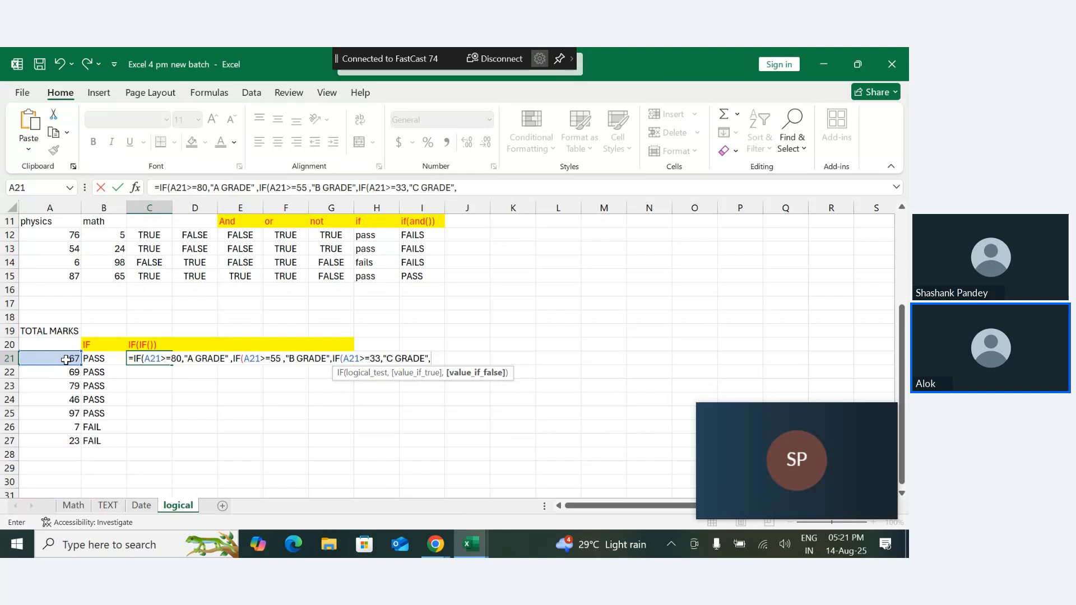
type("\"FAIL\"))")
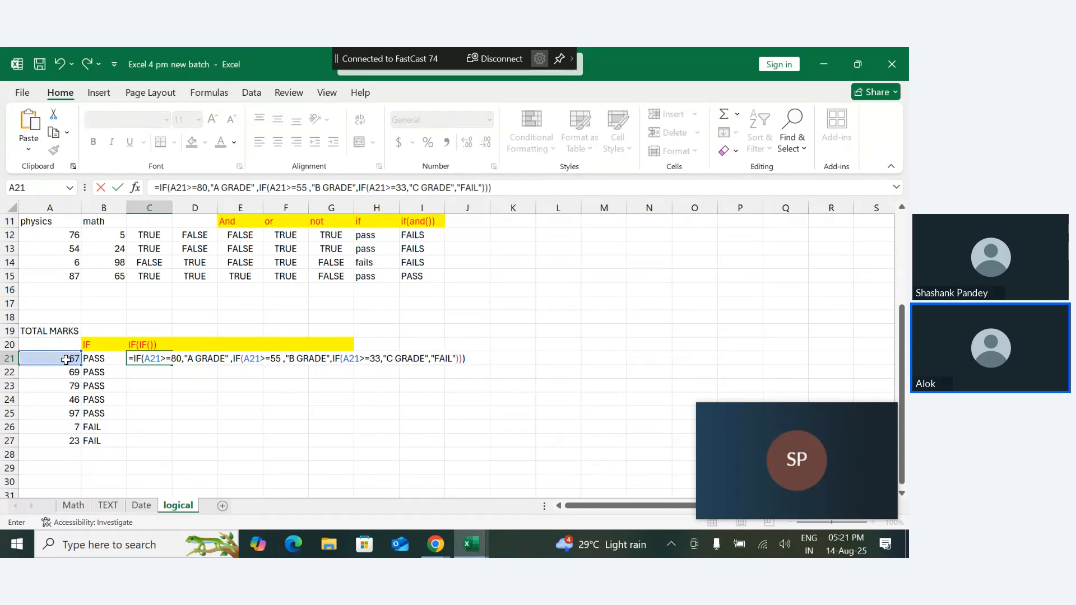
- Complete the nested IF formula in C21 with "FAIL" as the final false value and all parentheses closed
key("Return")
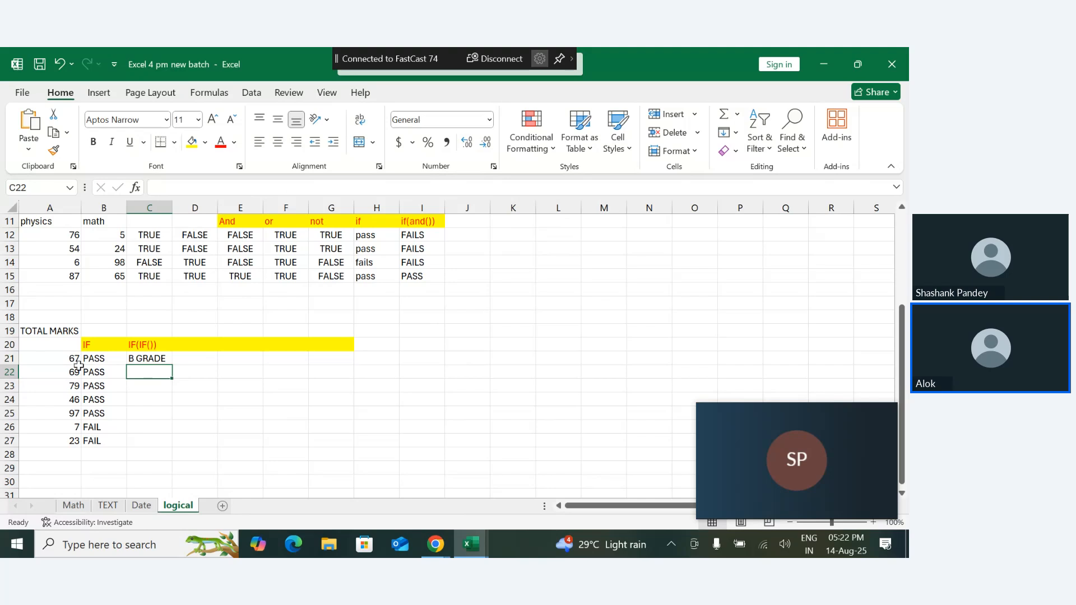
- Fill the nested IF formula from C21 down to C27 for all the marks
left_click(154, 360)
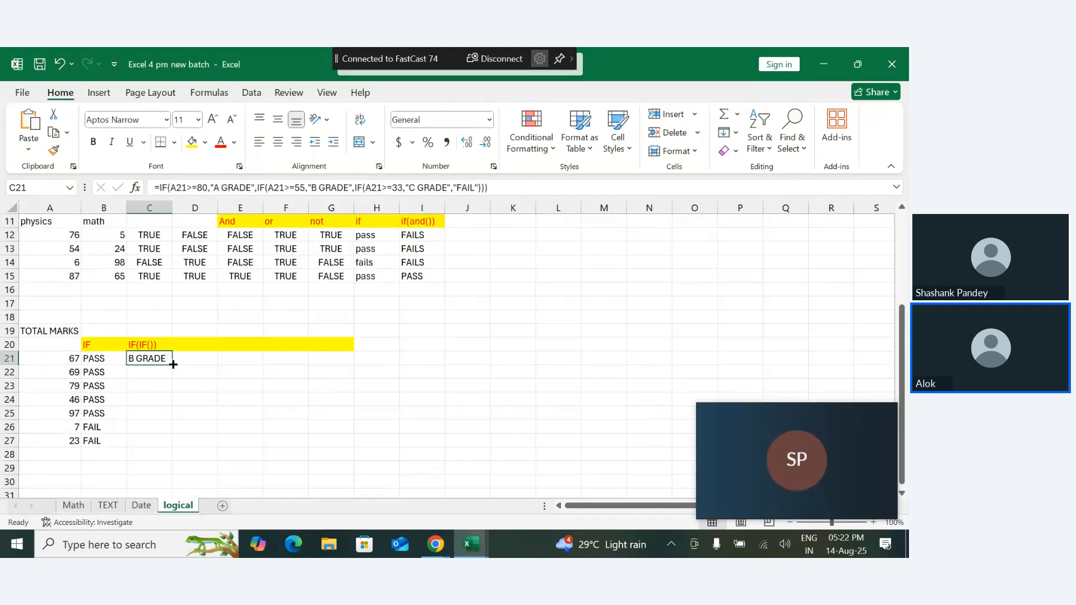
left_click_drag(172, 365, 171, 443)
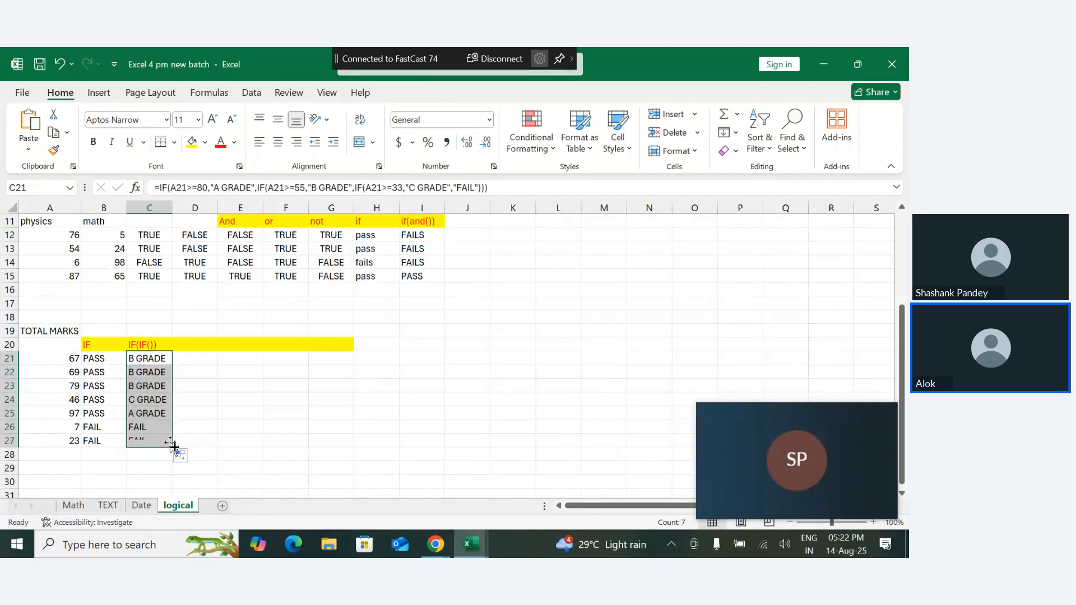
left_click(202, 480)
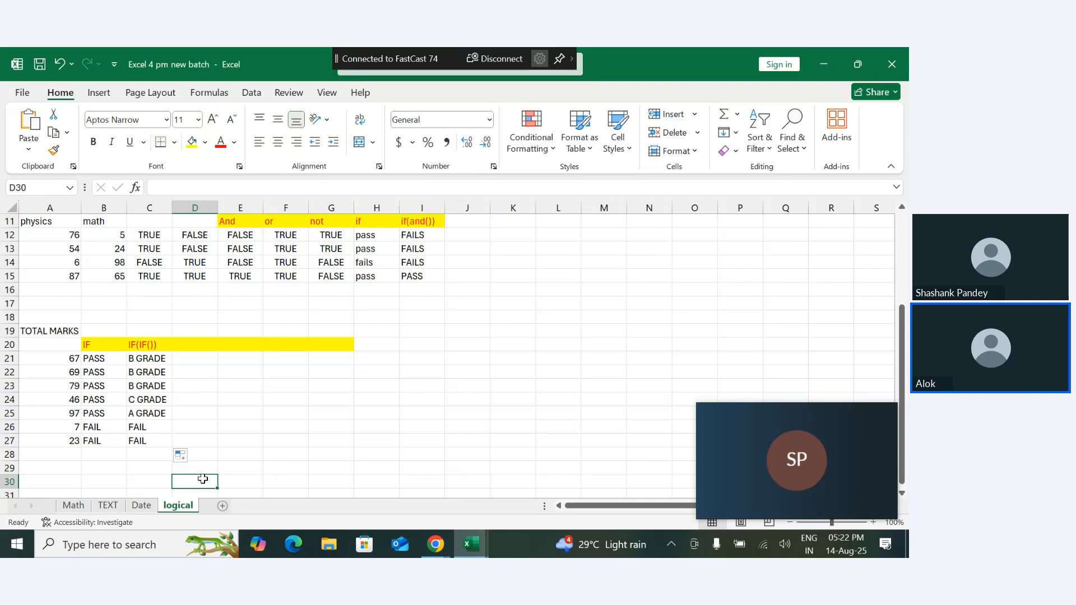
- Enter the condition label MARKS>=80 in cell D18 above the grading table
left_click(196, 314)
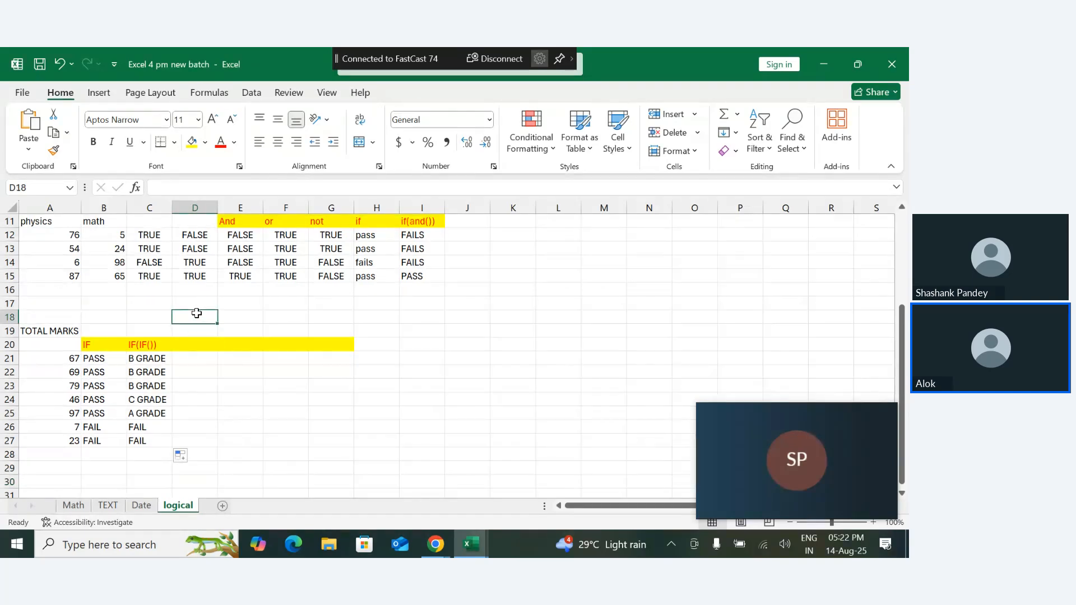
type("MARKS>=")
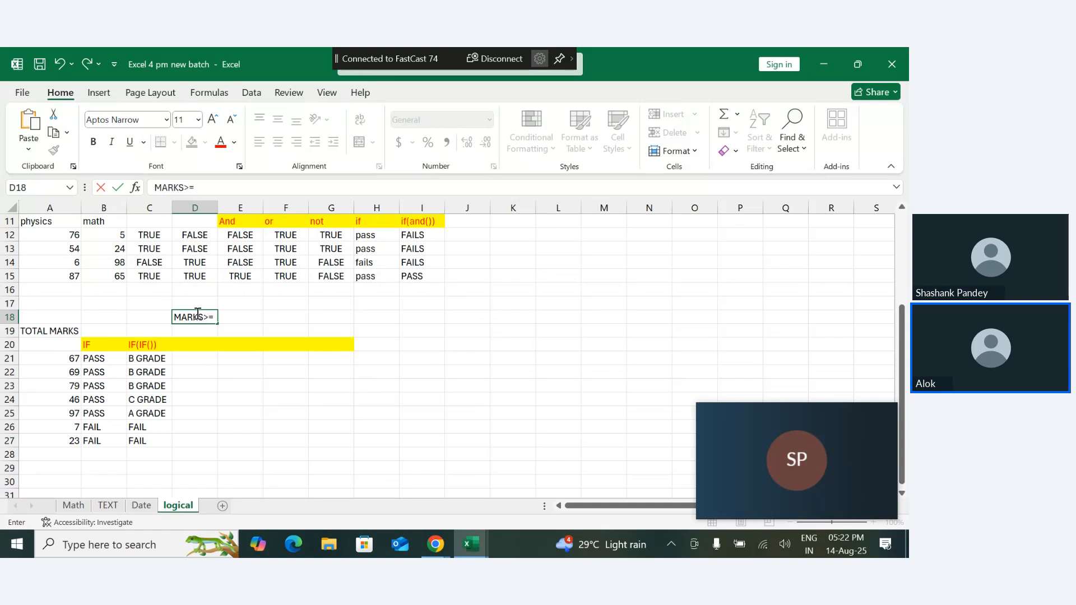
type("80")
key("Return")
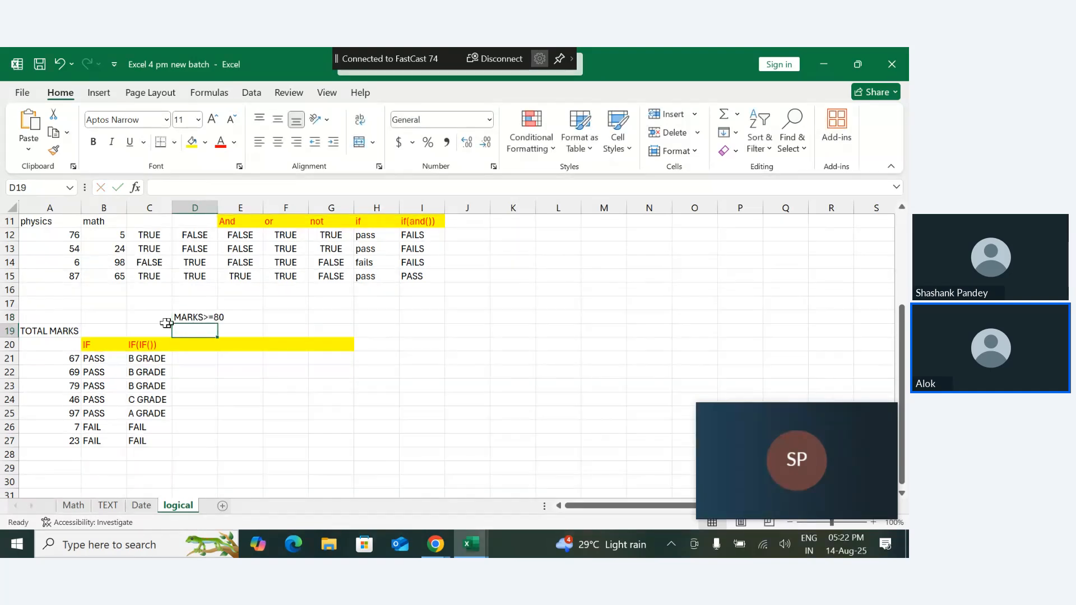
- Enter the condition labels MARKS>=55 in cell F18 and MARKS>=33 in cell H18
left_click(286, 315)
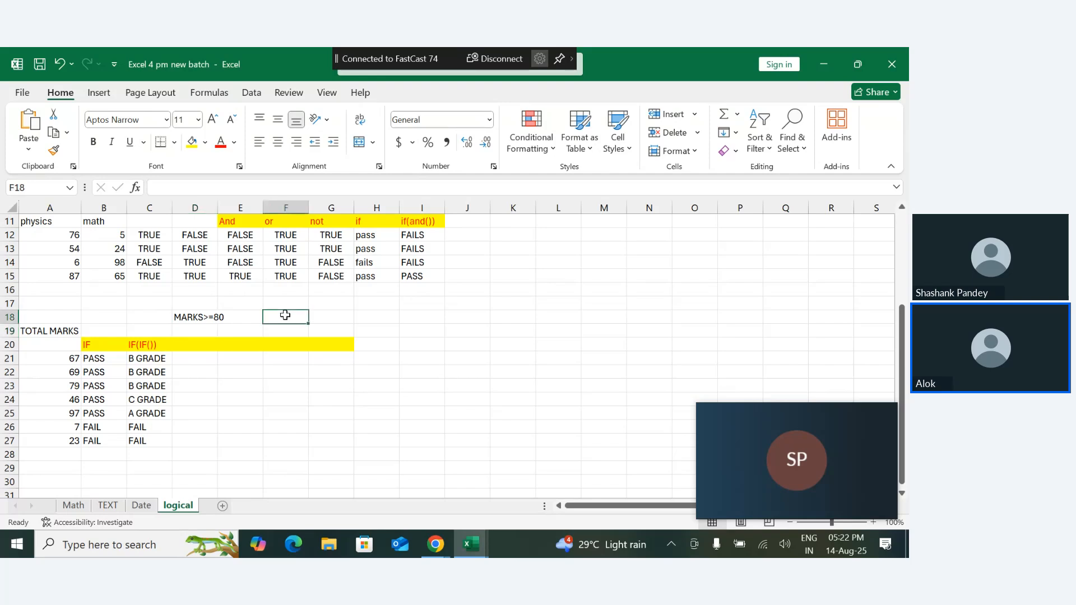
type("\\")
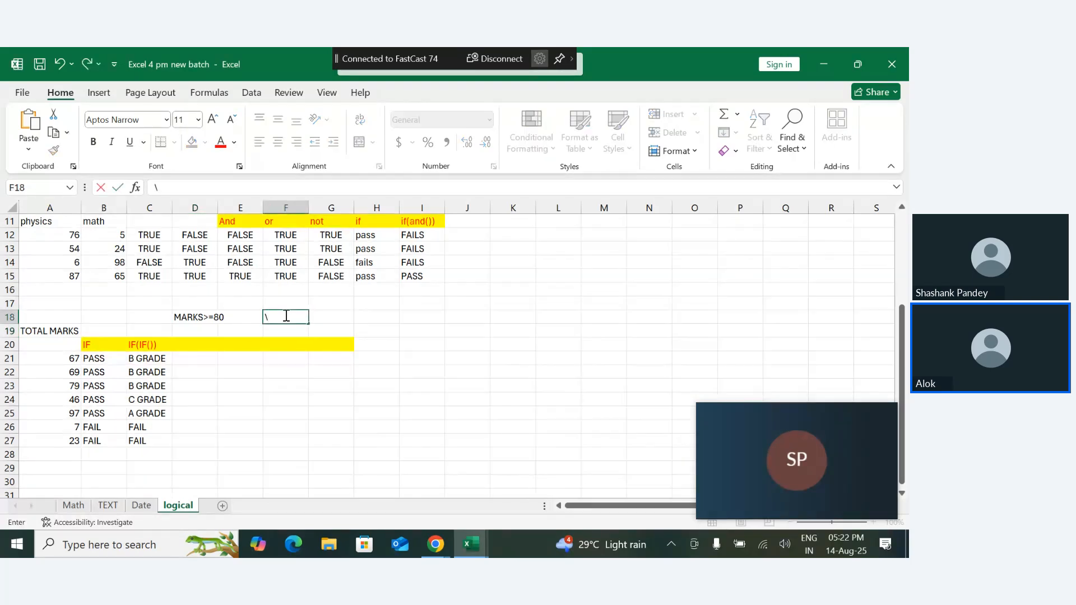
key("BackSpace")
key("BackSpace")
type("MARKS>=")
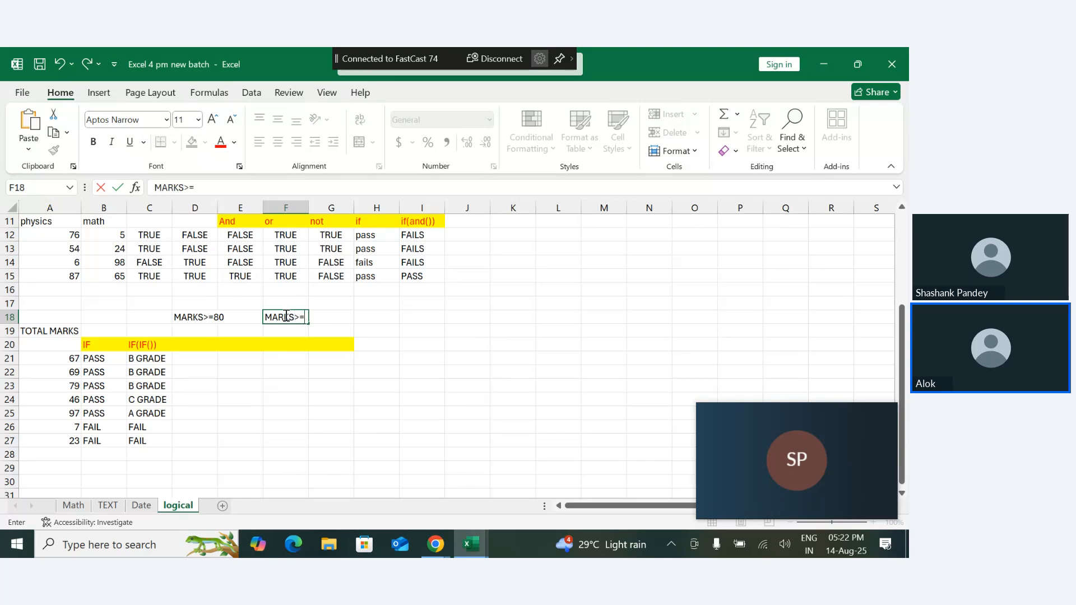
type("55")
key("Tab")
key("Tab")
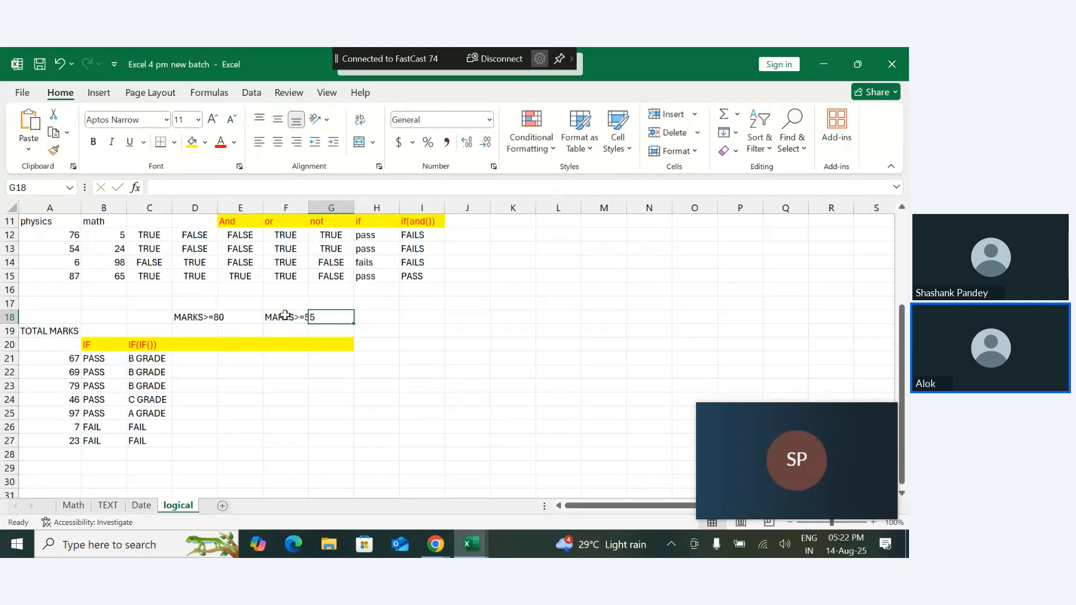
type("MARKS")
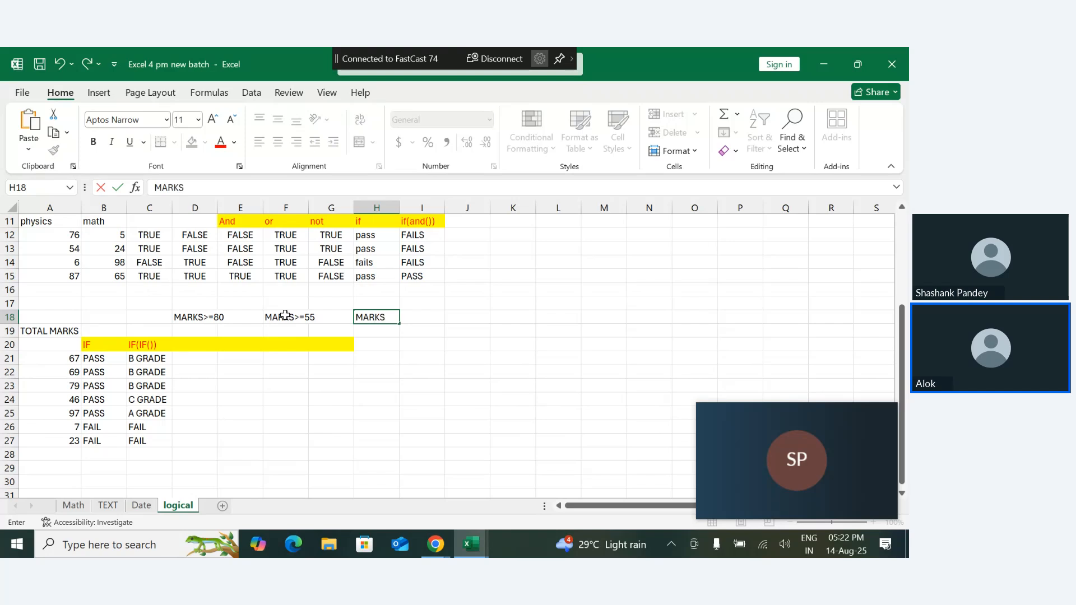
type(">=33")
key("Return")
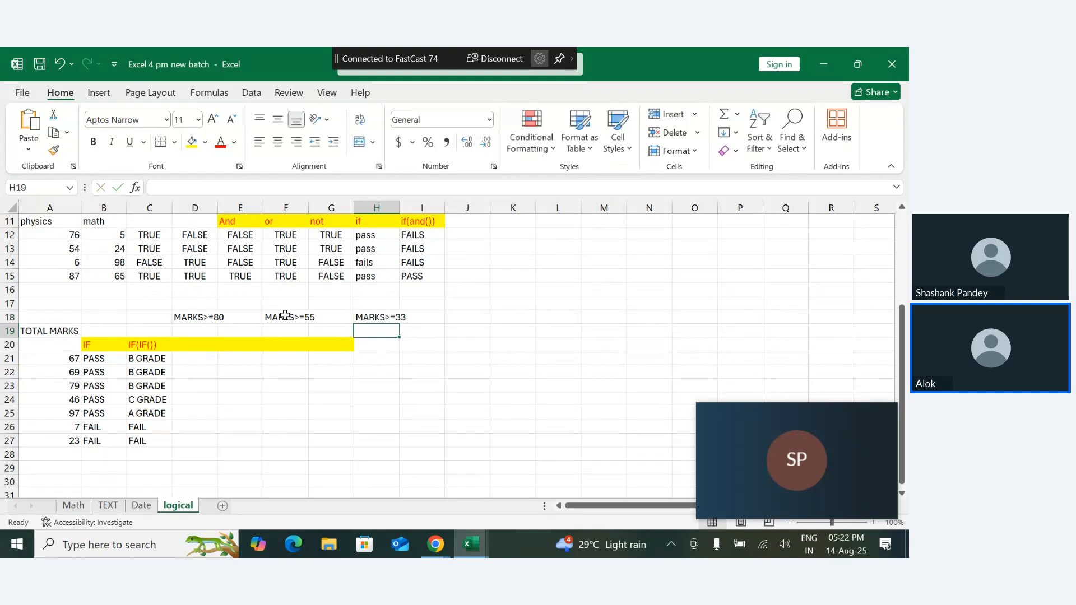
- Enter the grades A, B and C in cells D19, F19 and H19 beneath their mark conditions
left_click(199, 332)
type("A")
key("Tab")
key("Tab")
key("Tab")
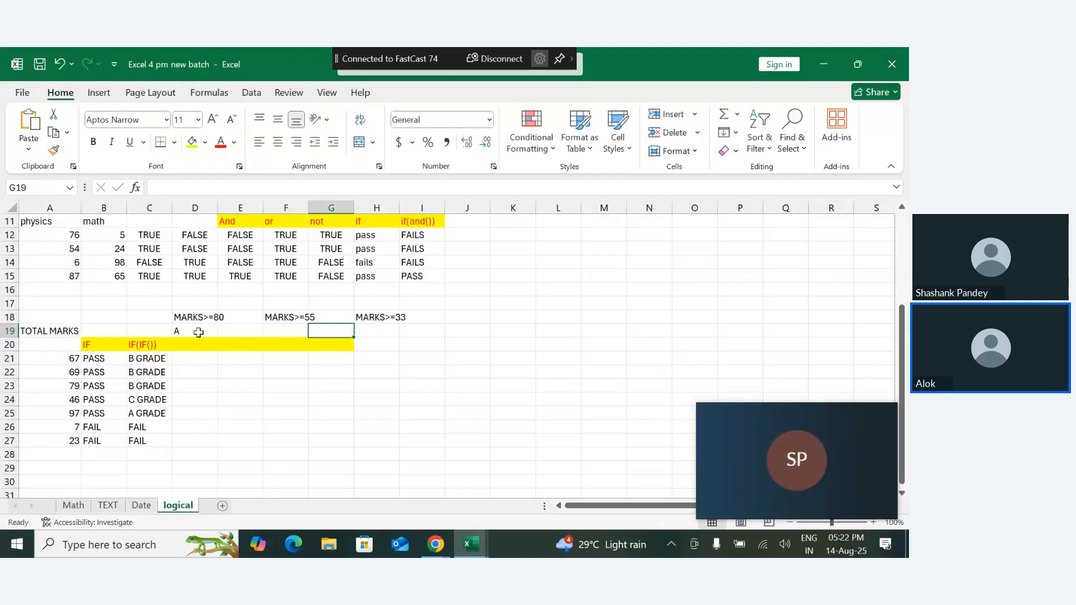
key("Left")
type("B")
key("Tab")
key("Tab")
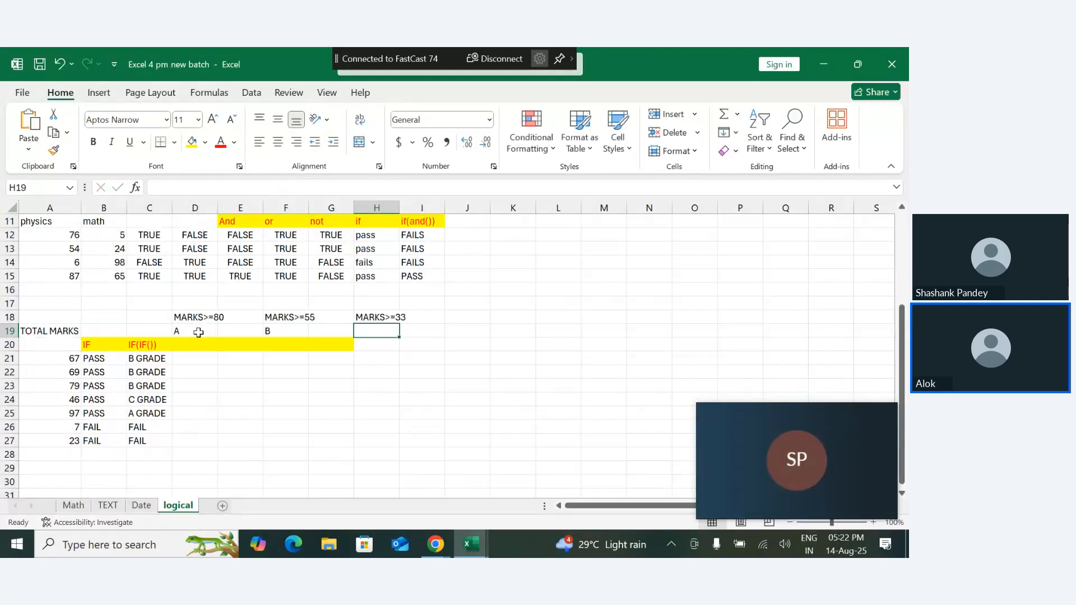
type("C")
key("Tab")
key("Tab")
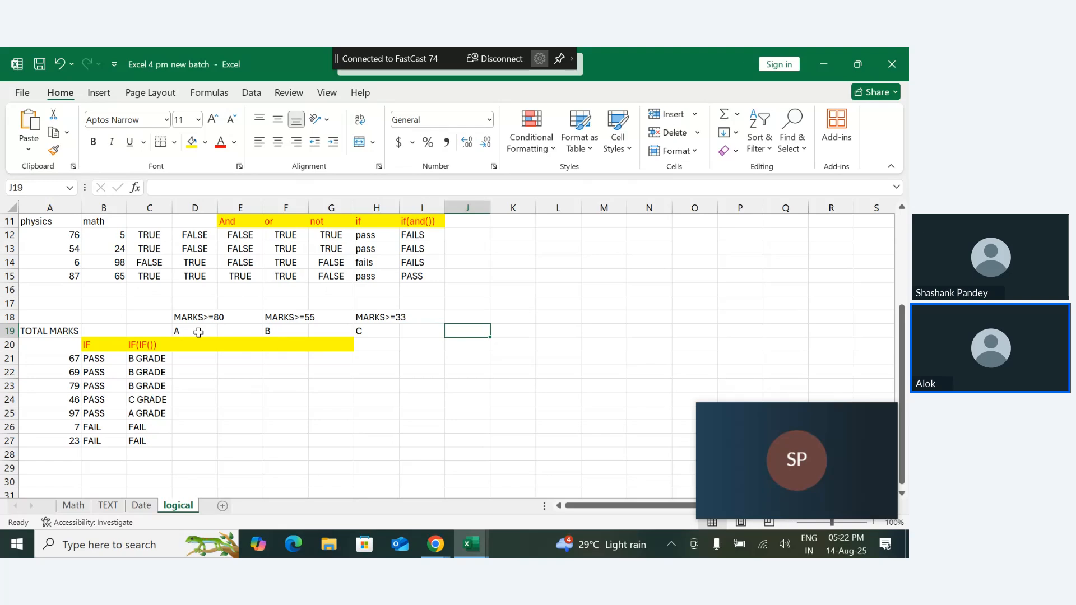
- Enter the condition label MARKS<33 in cell J18
key("Up")
type("MARKS")
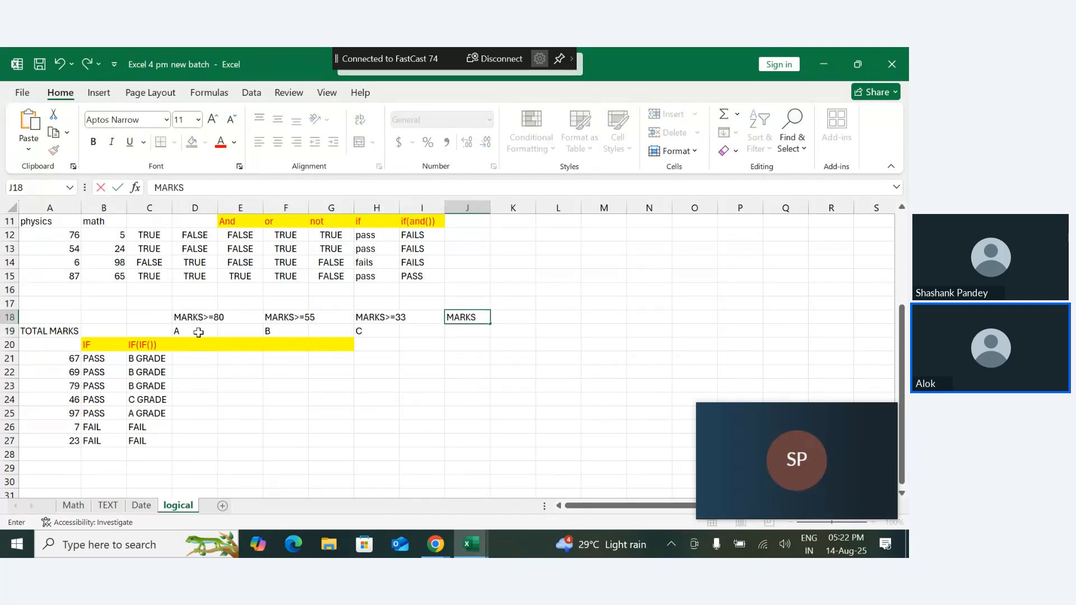
type("<33")
key("Return")
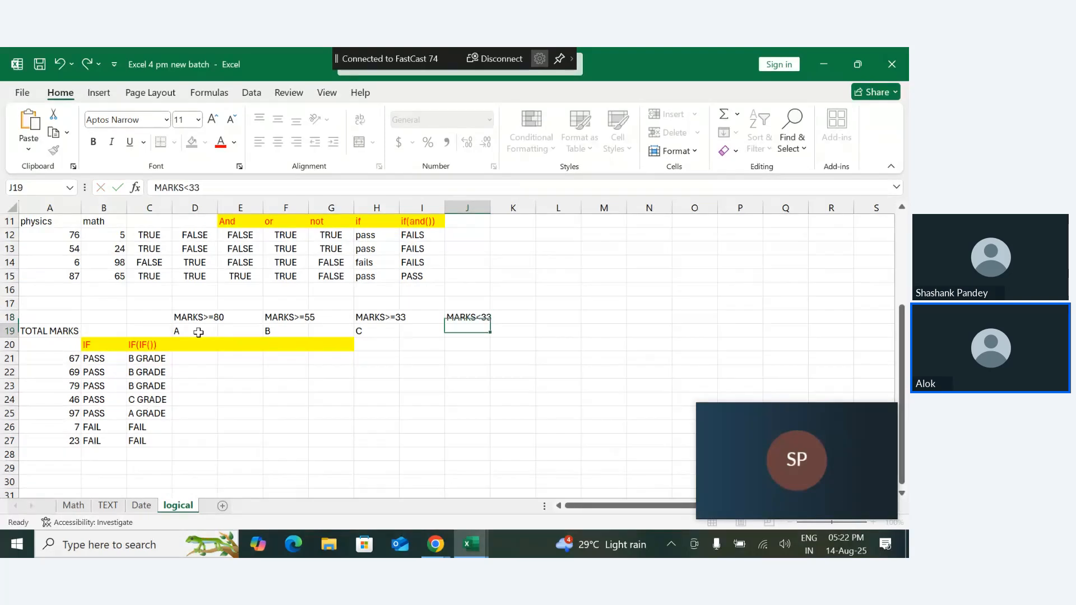
- Enter FAIL in cell J19 beneath the MARKS<33 condition
type("D")
key("BackSpace")
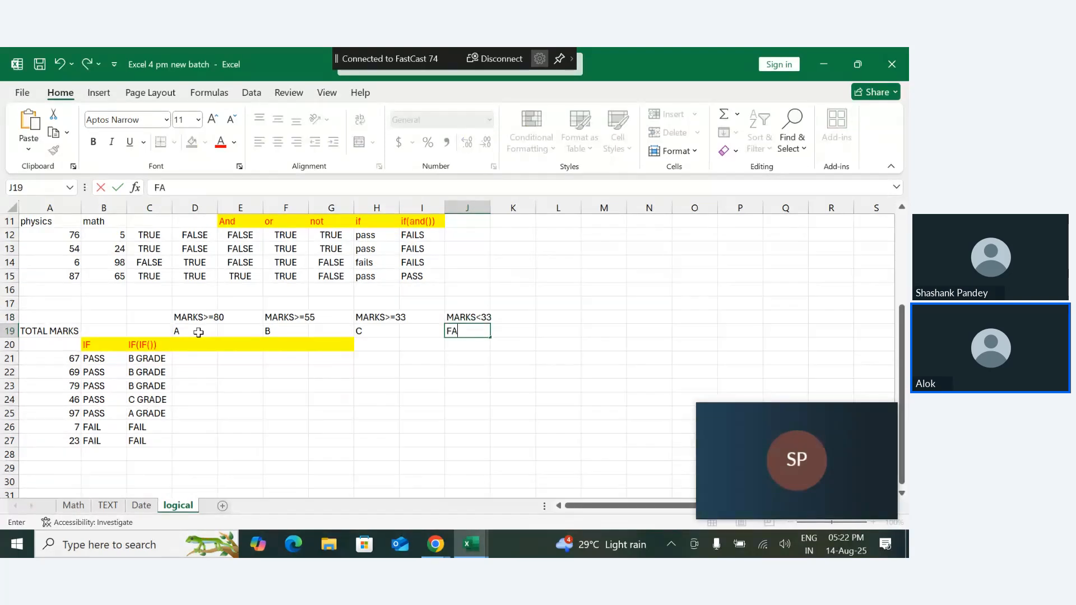
type("FAIL")
key("Return")
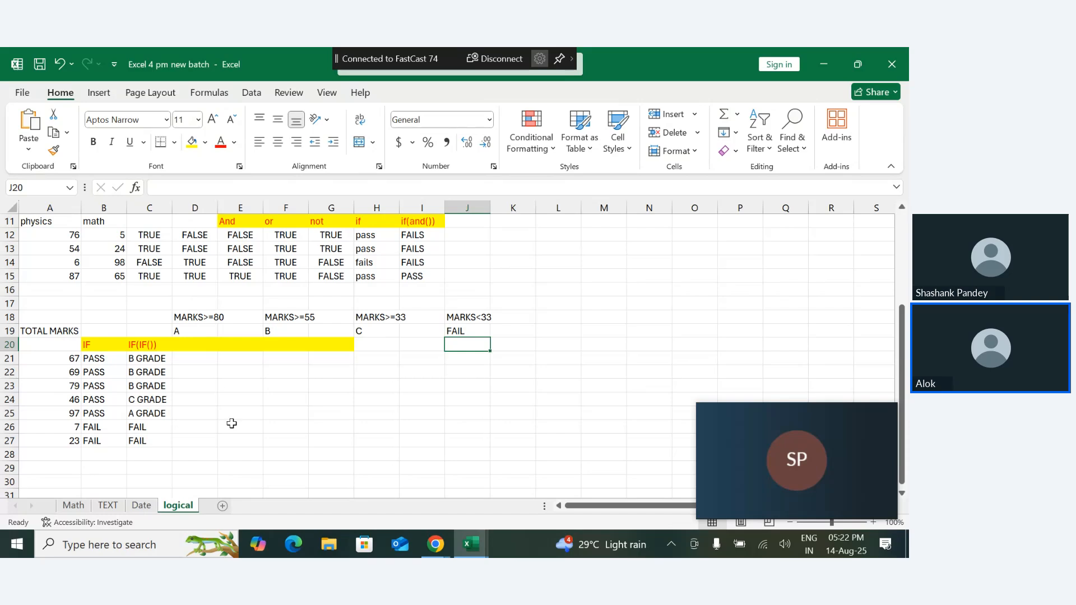
- Start an IF formula in cell D21 with the logical test A21>=75
left_click(155, 362)
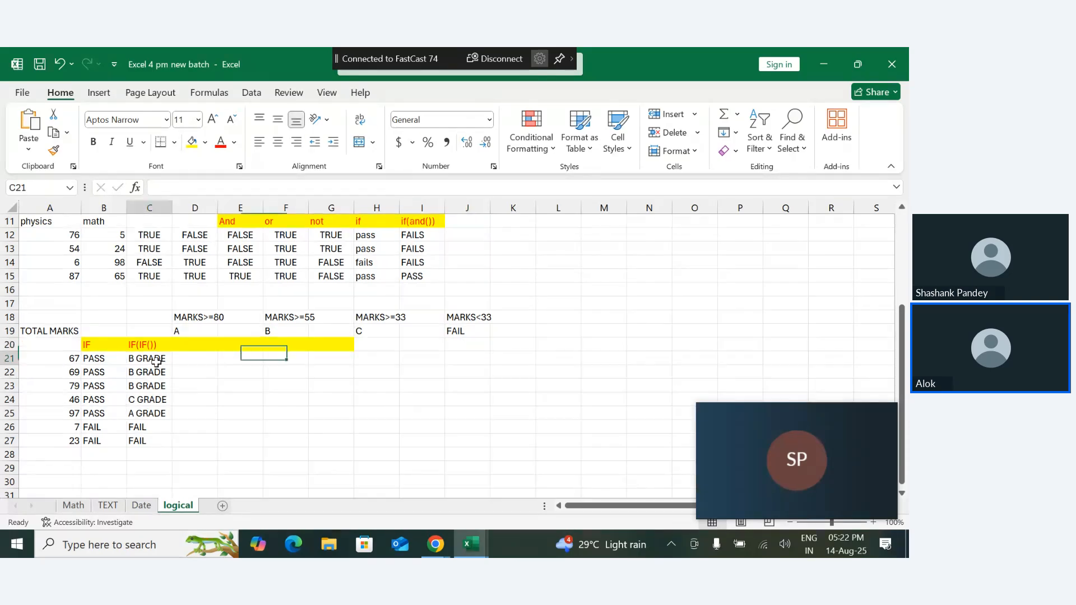
left_click(193, 359)
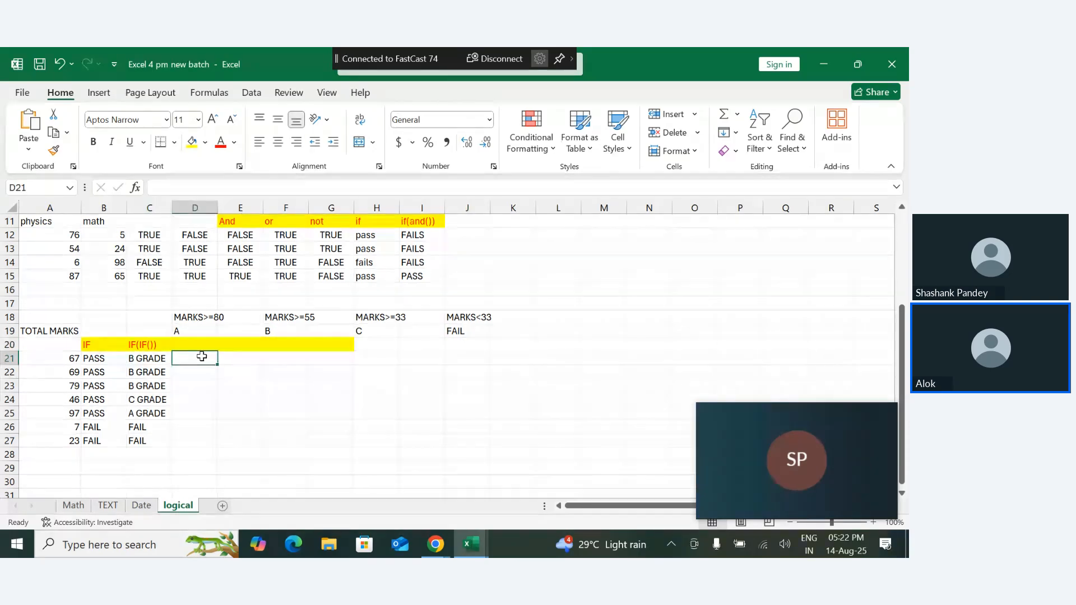
type("=IF(")
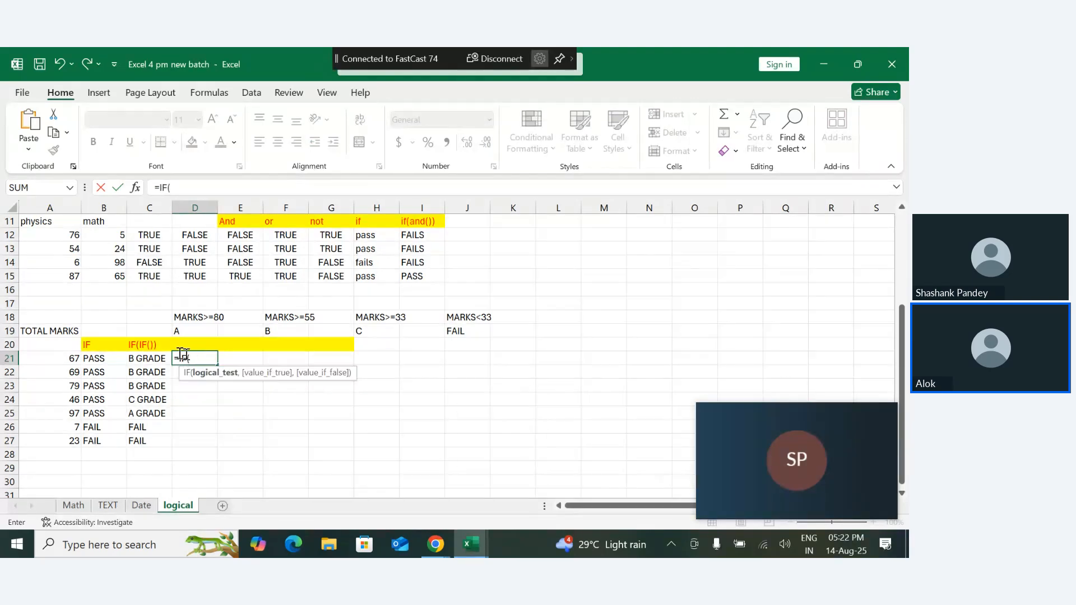
left_click(70, 358)
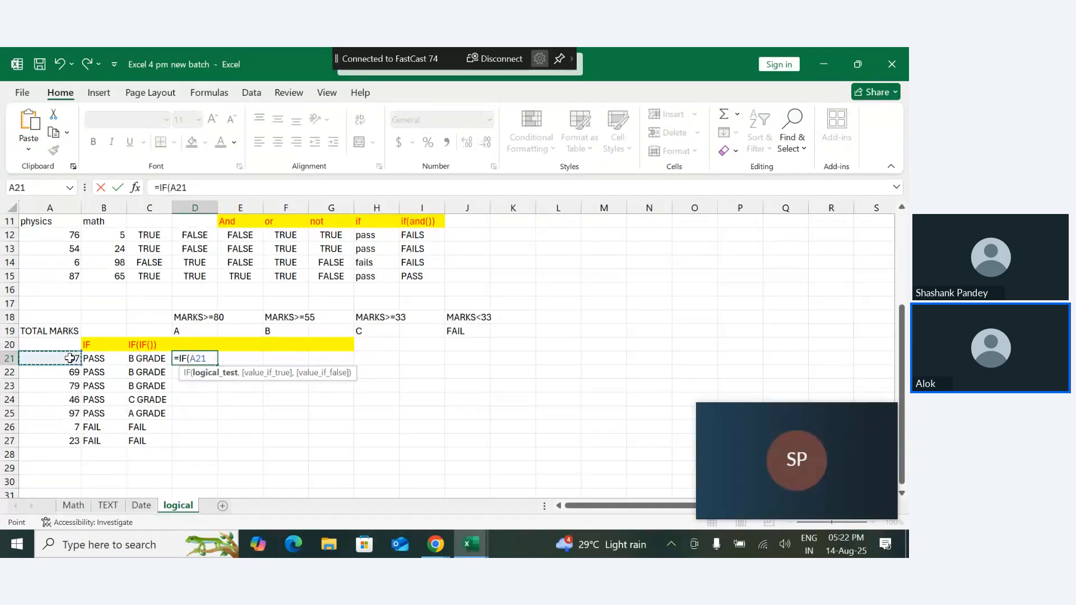
type(">==")
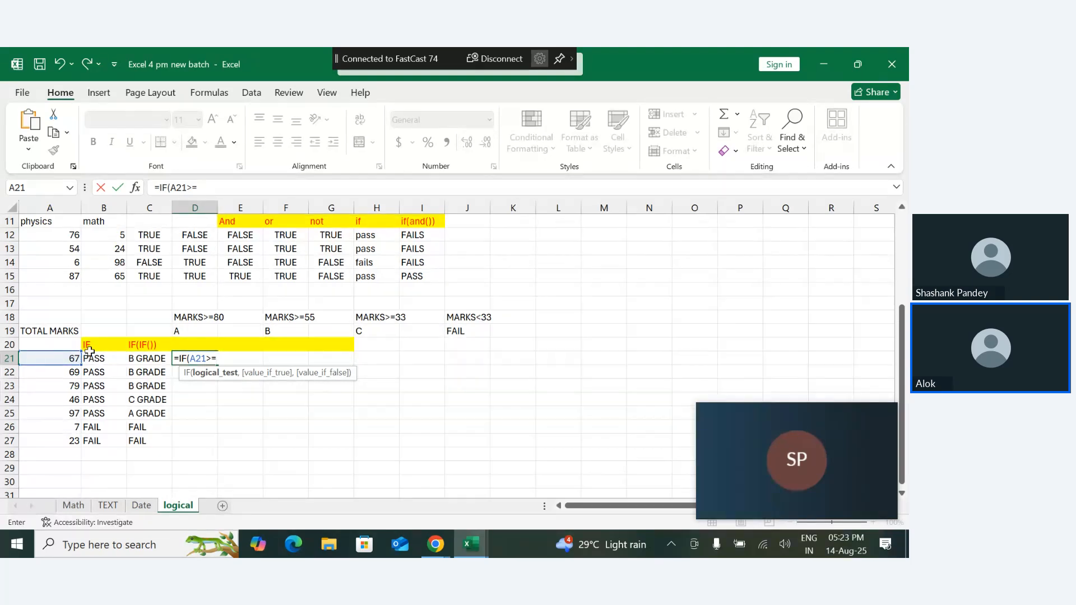
key("BackSpace")
type("4")
type("75")
type(",")
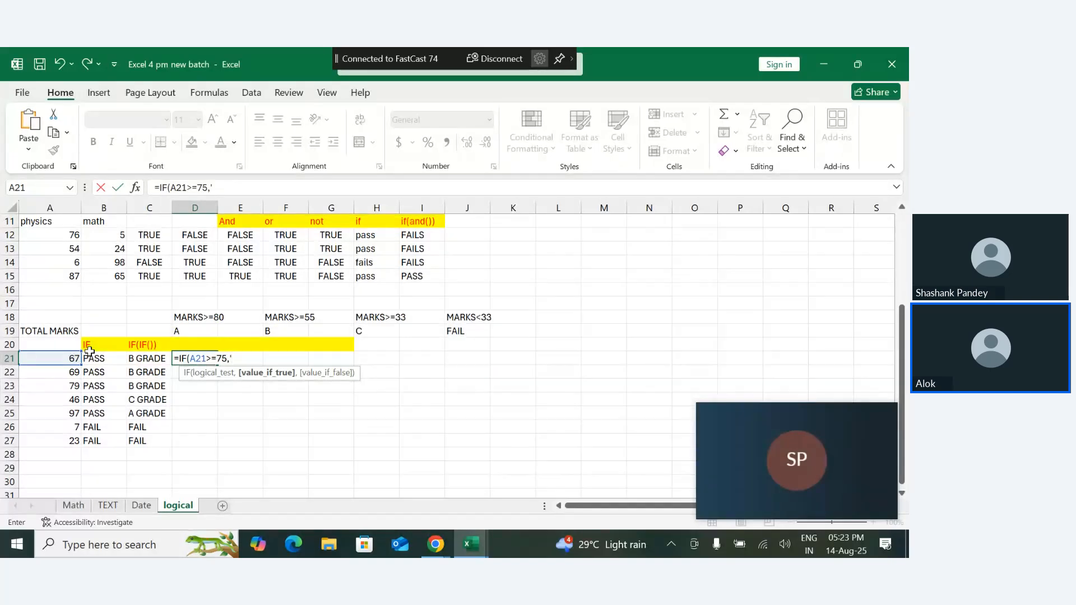
type("'A\"")
- Add 'A' in single quotes as the value if true of the first IF in D21
key("BackSpace")
key("BackSpace")
type("A',")
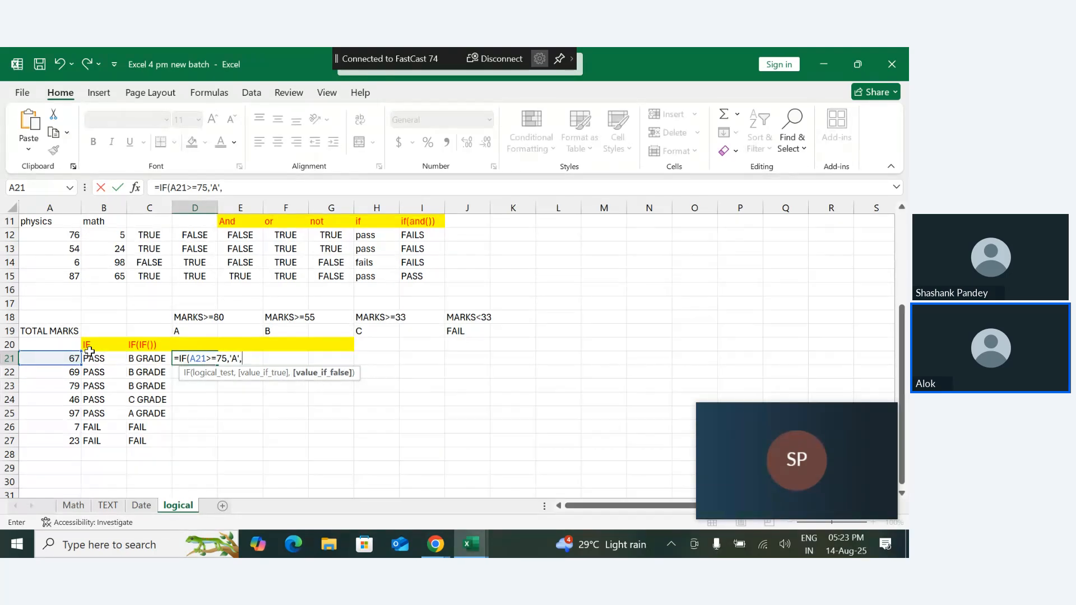
- Nest a second IF as the value if false, testing A21>=50 and returning 'B'
type("IF")
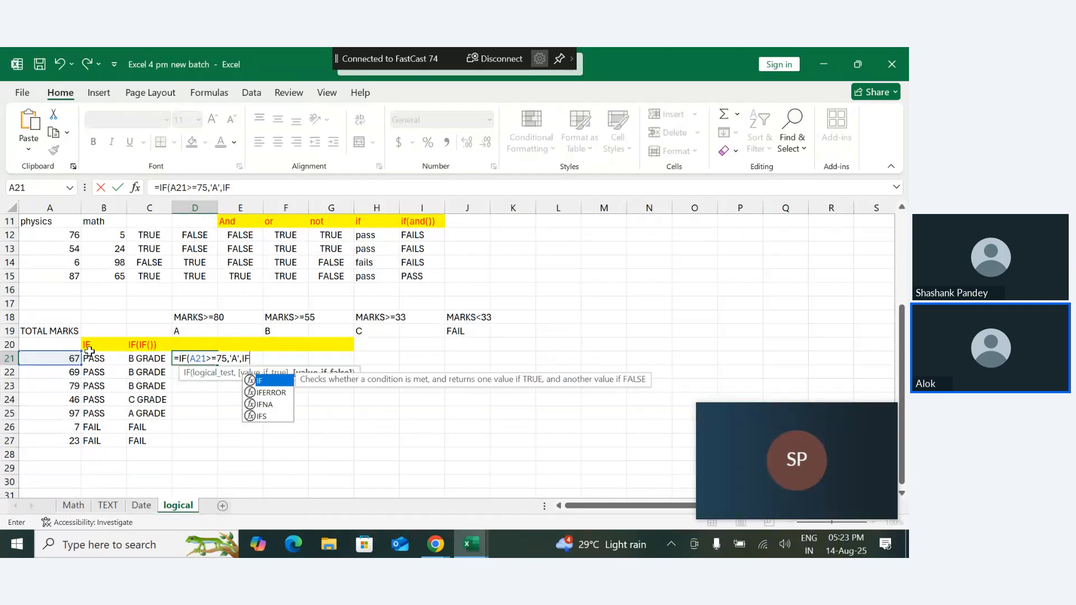
type("(")
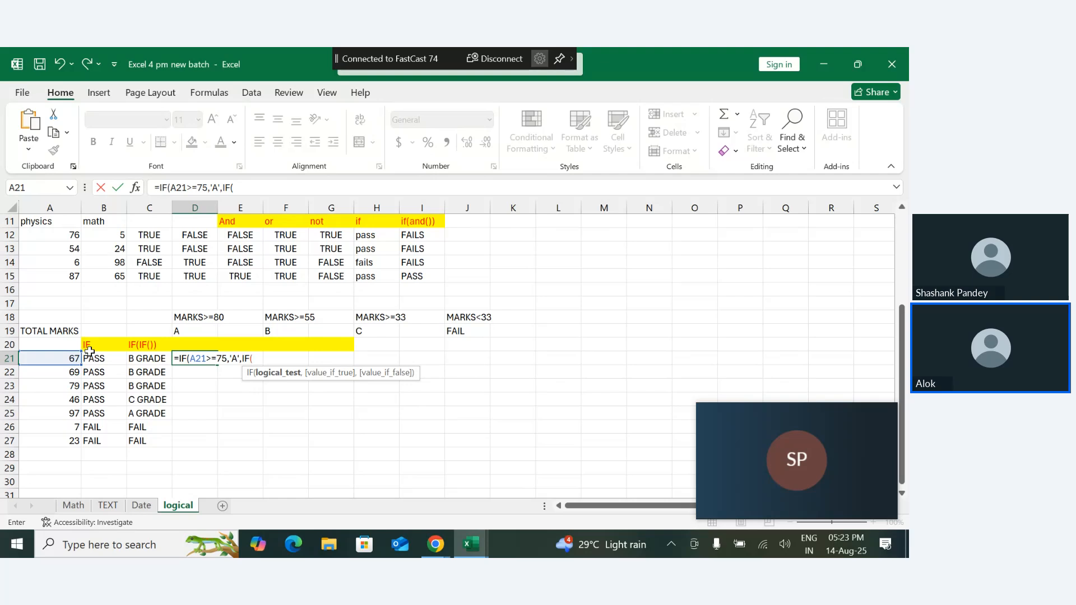
left_click(66, 362)
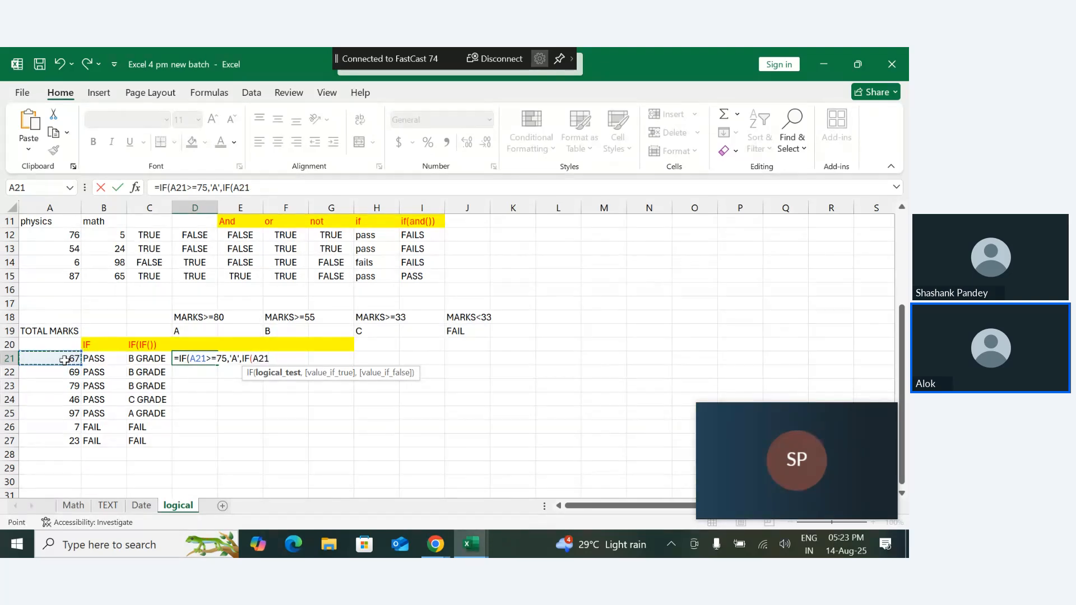
type(">")
type("<")
type("50,")
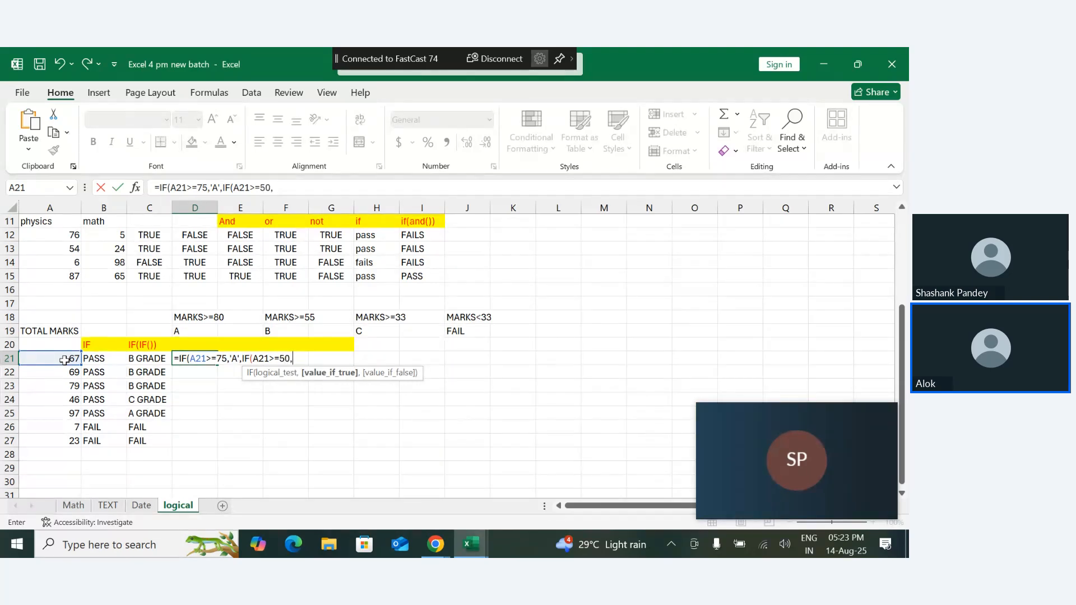
type("'B',")
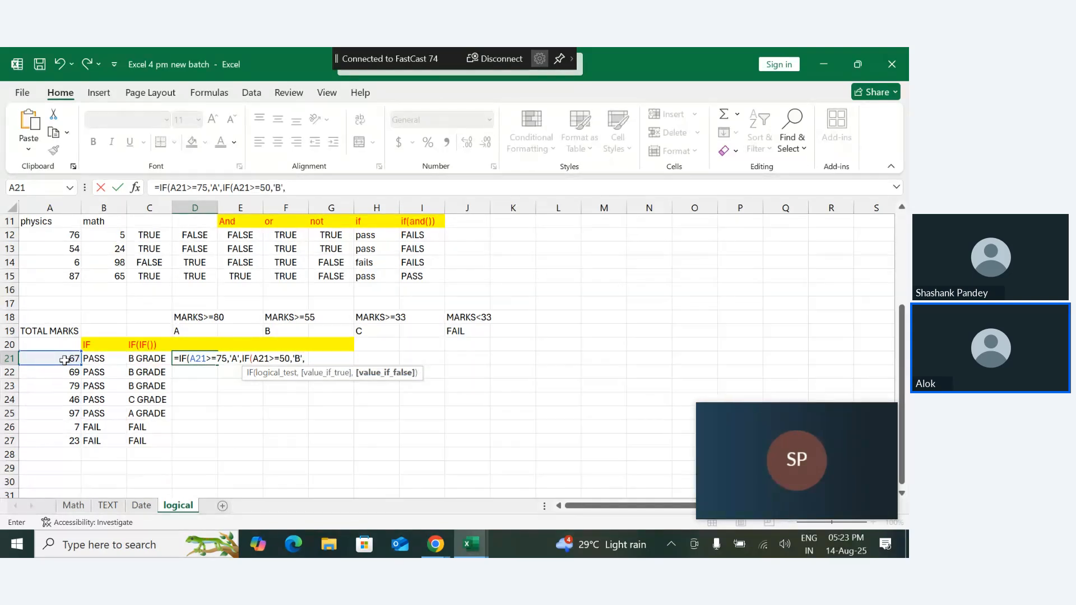
type("IF")
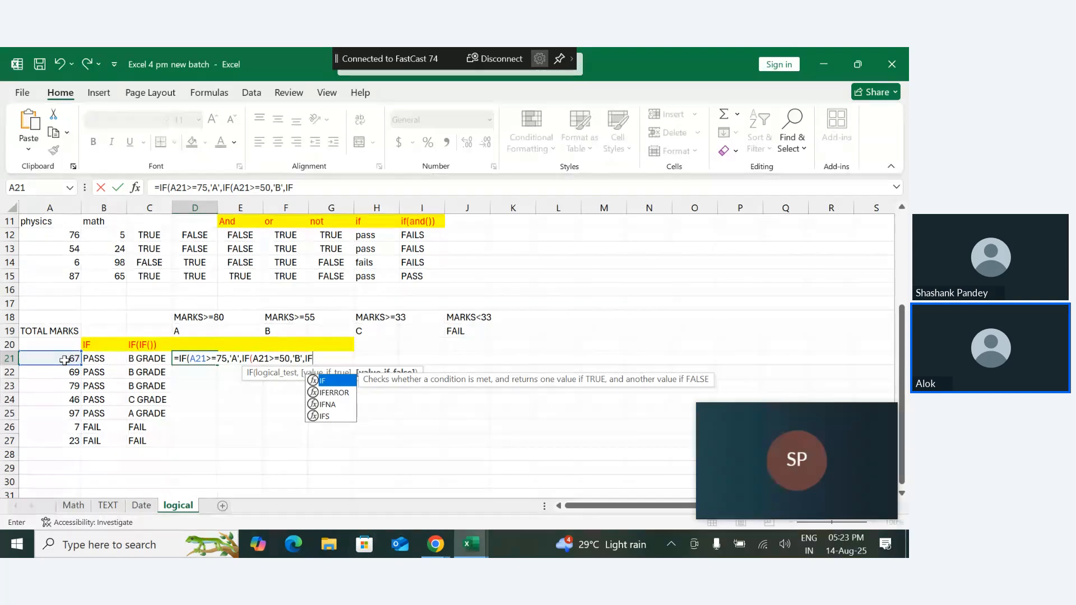
type("(")
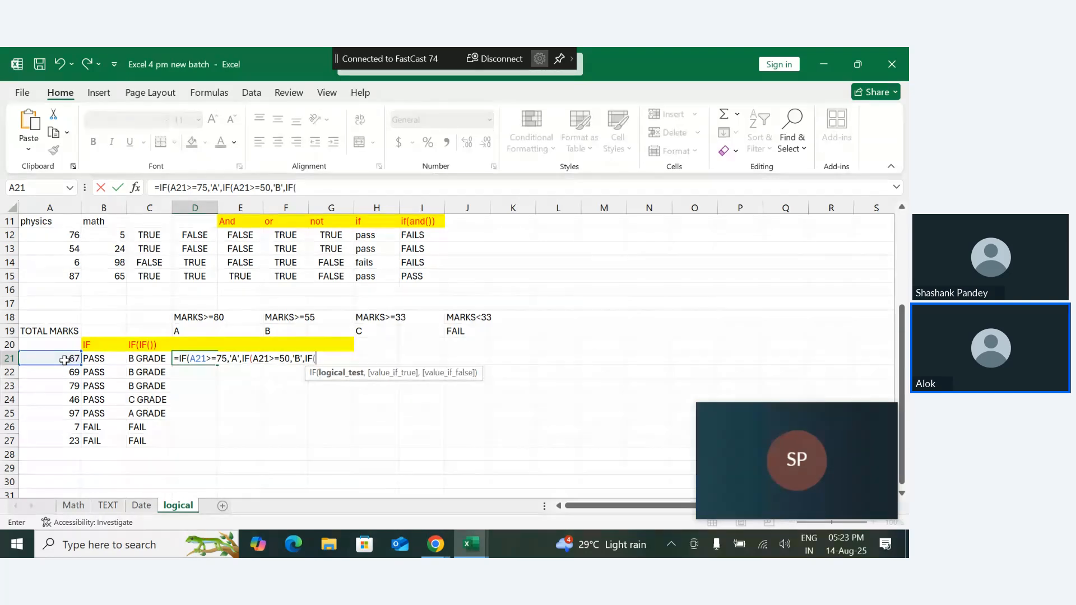
- Nest a third IF in the D21 formula, testing A21>=33 and returning 'C'
left_click(59, 360)
type(">=33,")
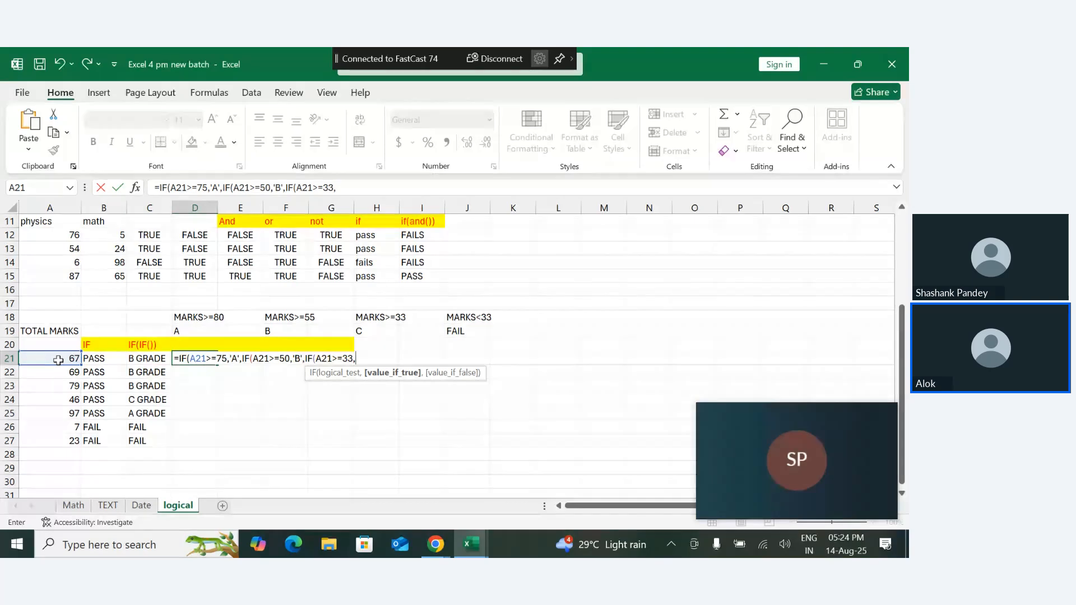
type("'C',")
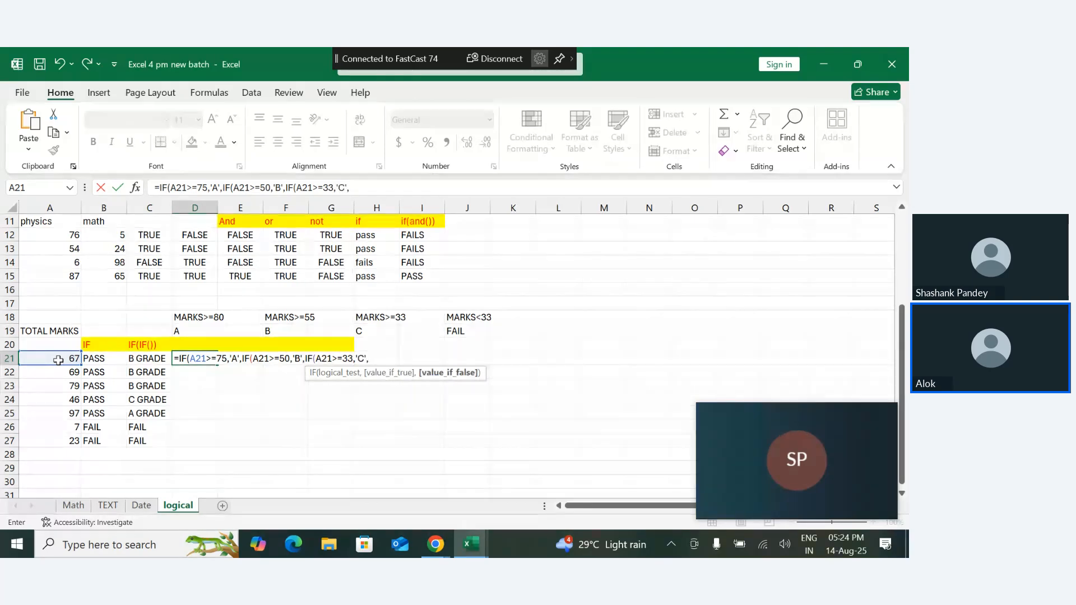
type("'FAILS')))")
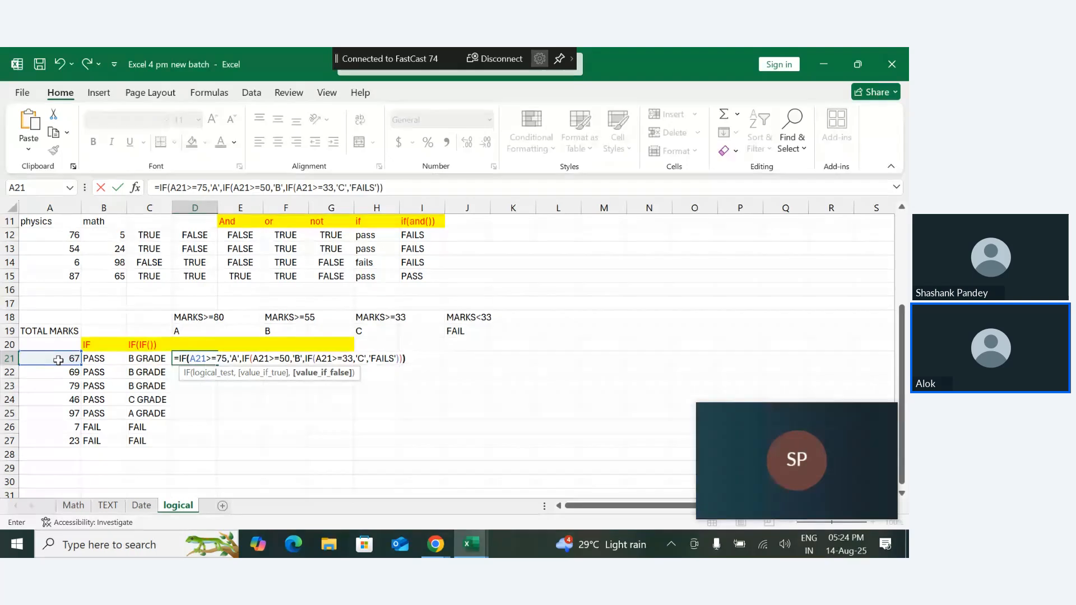
- Complete the formula with 'FAILS' as the final result, close all three IF functions and try to commit it
key("Return")
key("Return")
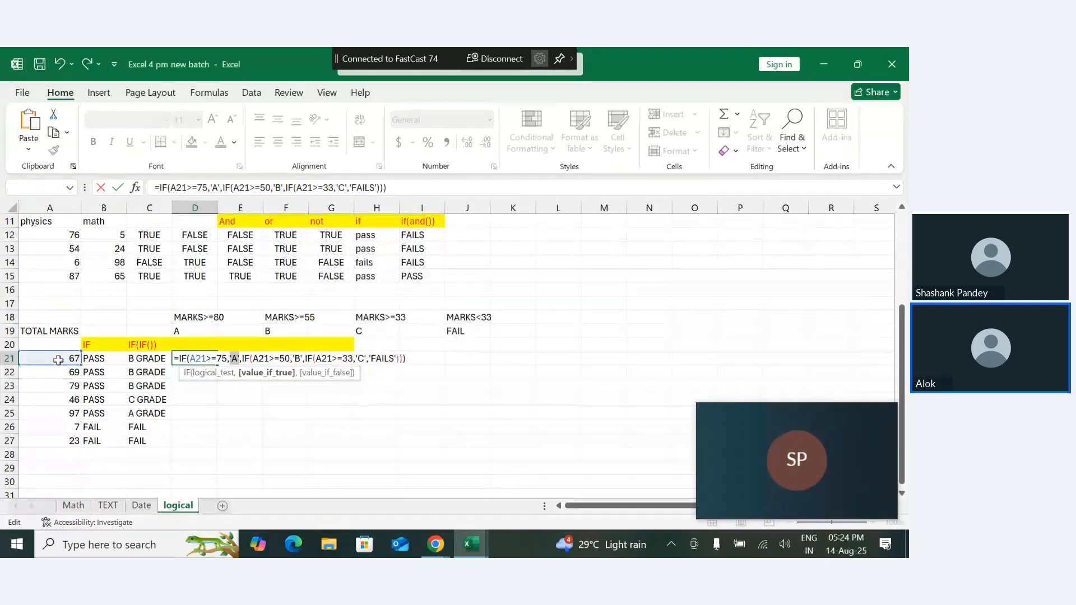
key("Return")
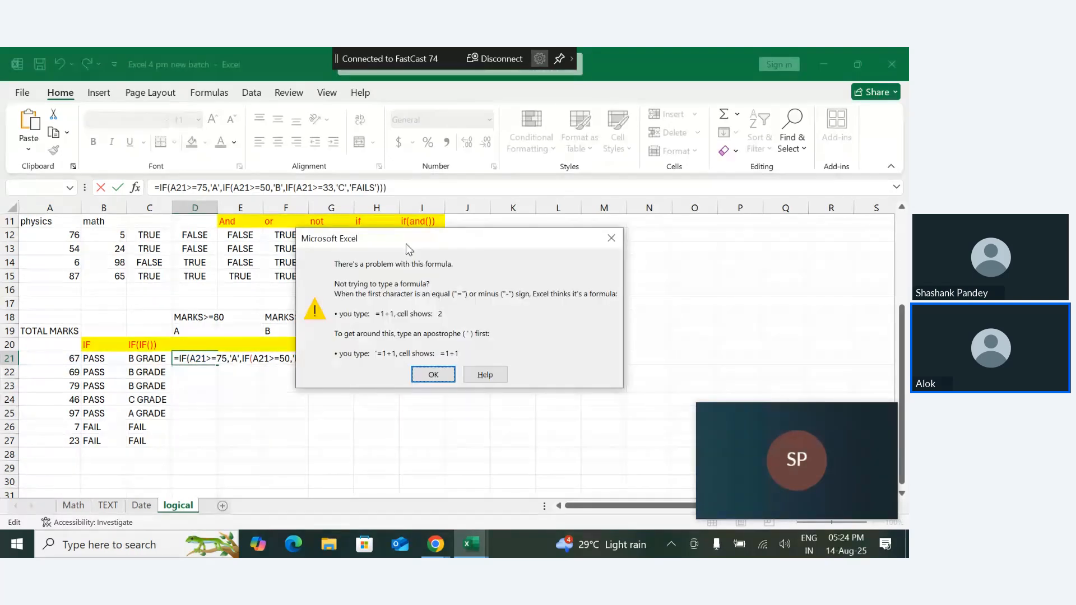
left_click(430, 385)
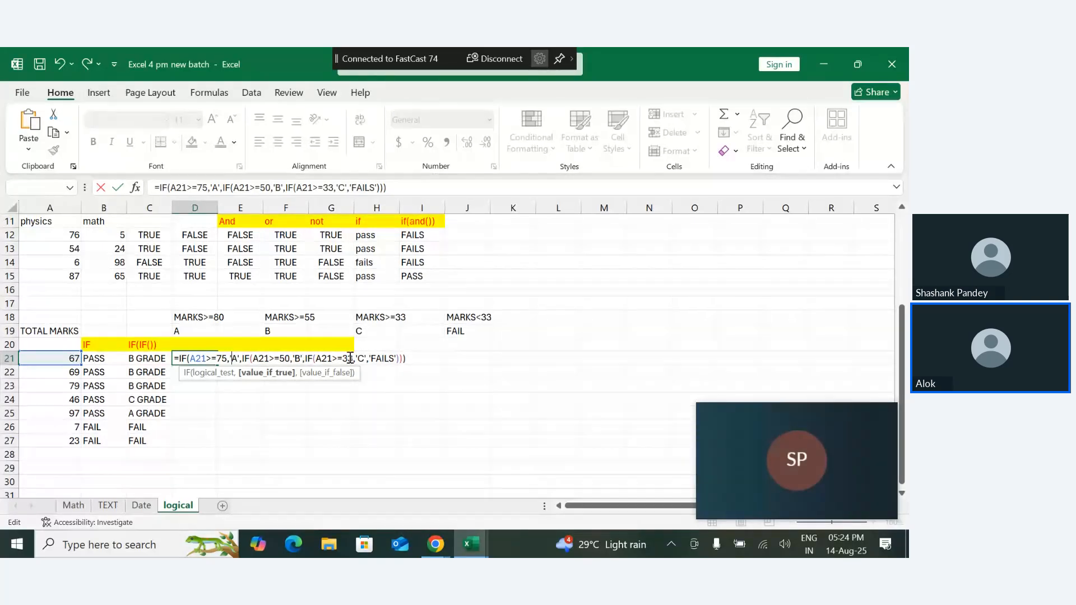
- Examine the arguments of each nested IF in the D21 formula, highlighting the logical tests and true and false values
left_click(325, 373)
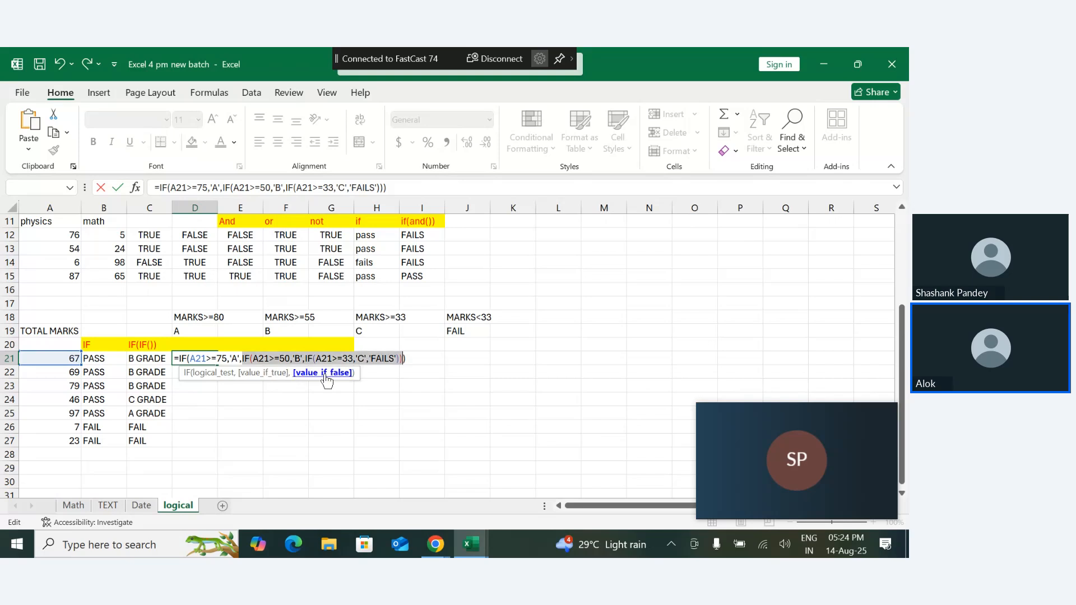
left_click(268, 373)
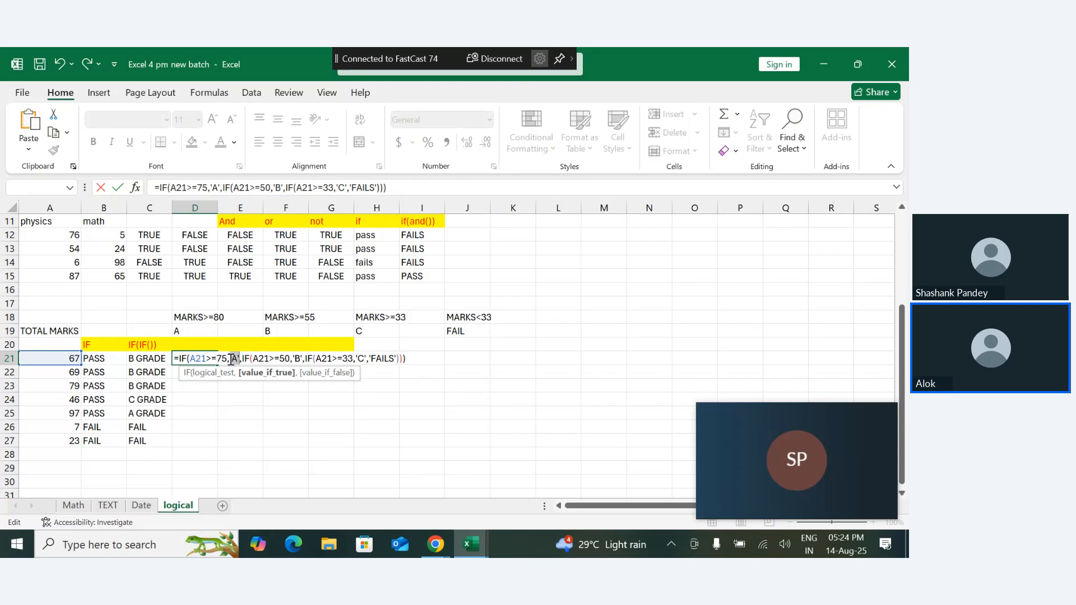
left_click(268, 357)
left_click(288, 375)
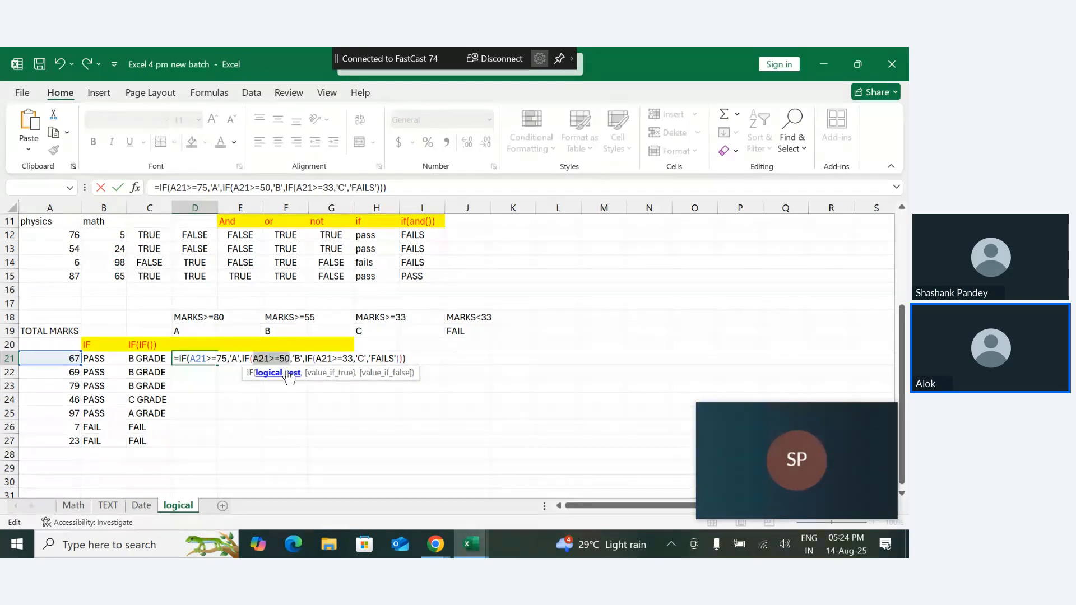
left_click(320, 373)
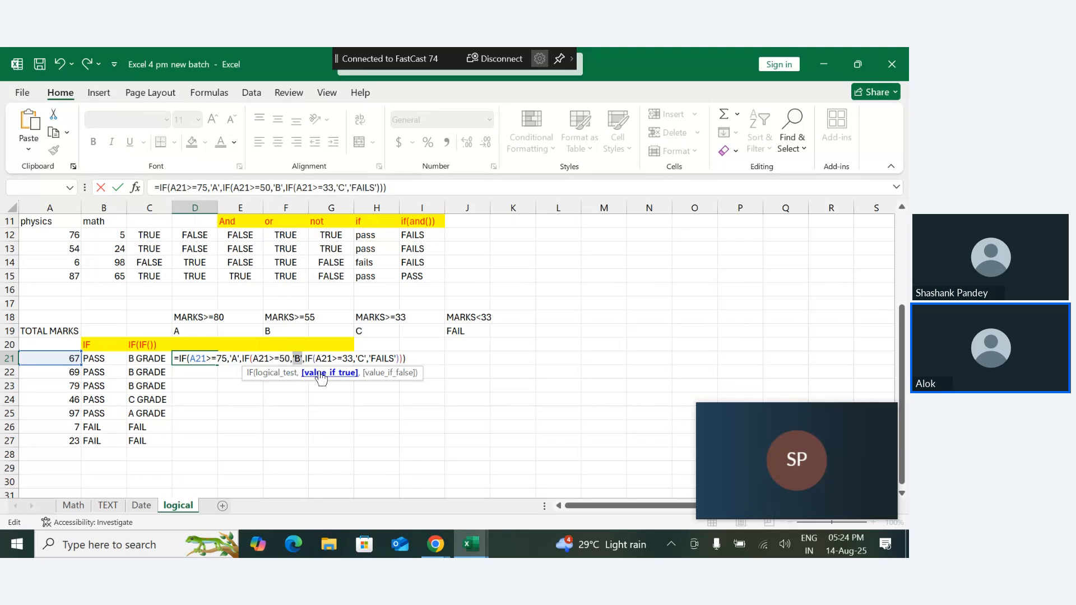
left_click(365, 375)
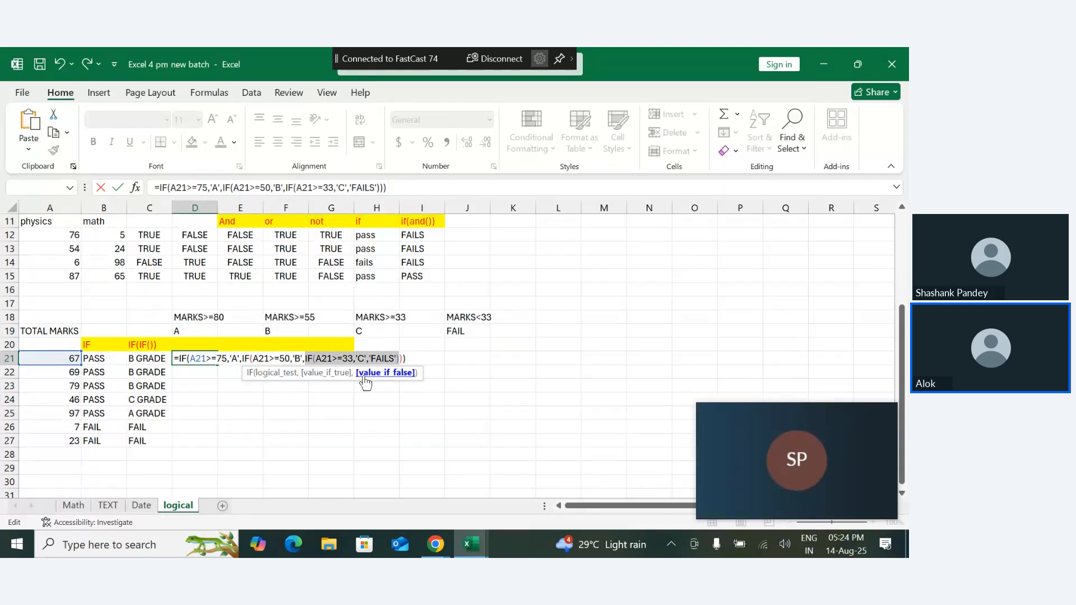
left_click(331, 359)
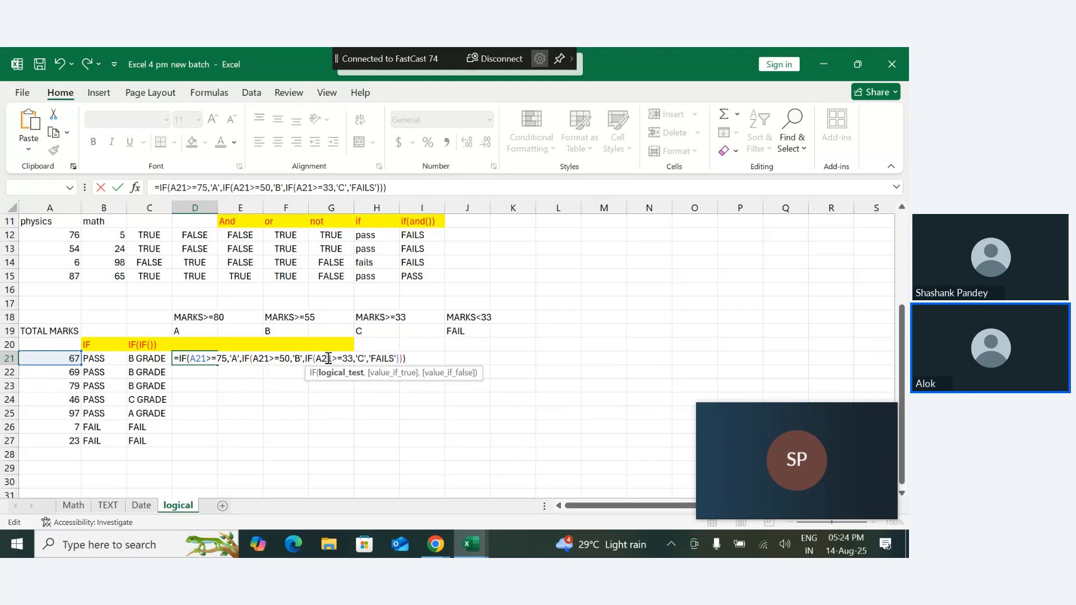
left_click(341, 374)
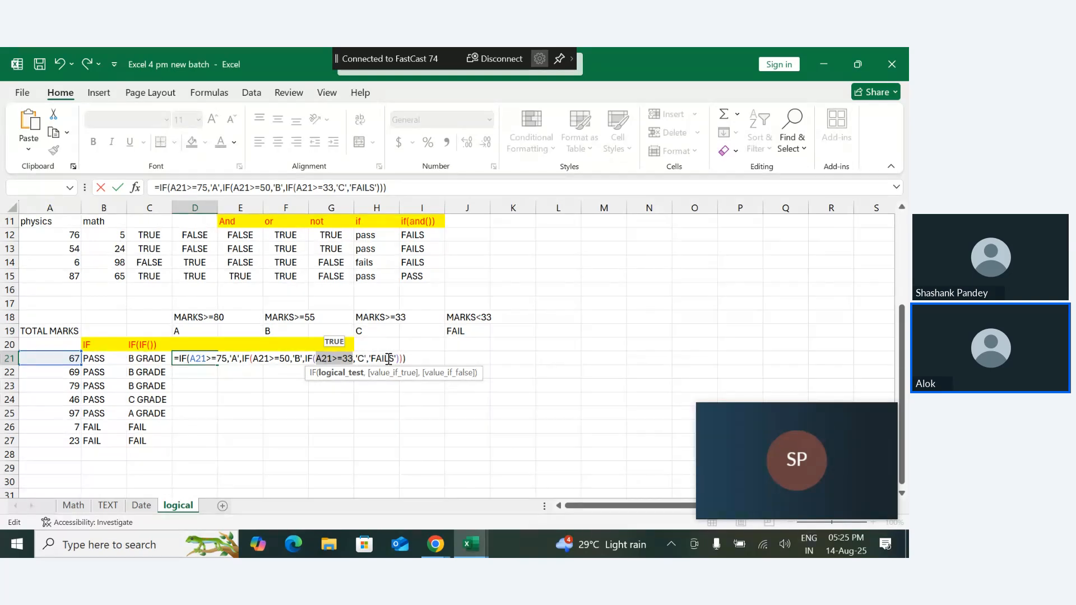
- Try to commit the D21 formula again, with 'A' re-entered in single quotes as the first grade
key("Return")
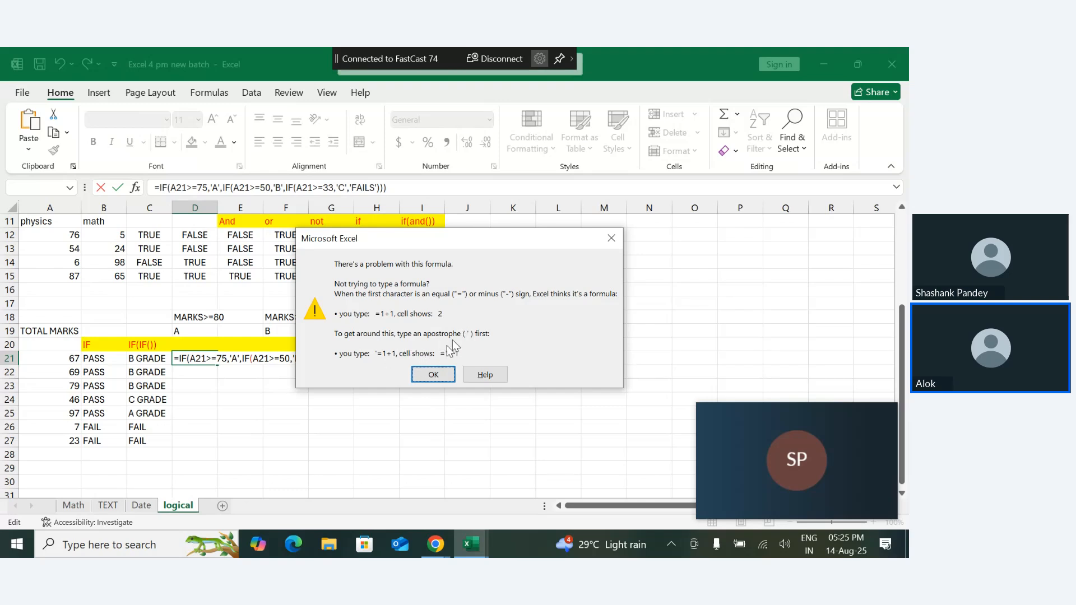
left_click(433, 375)
left_click(429, 374)
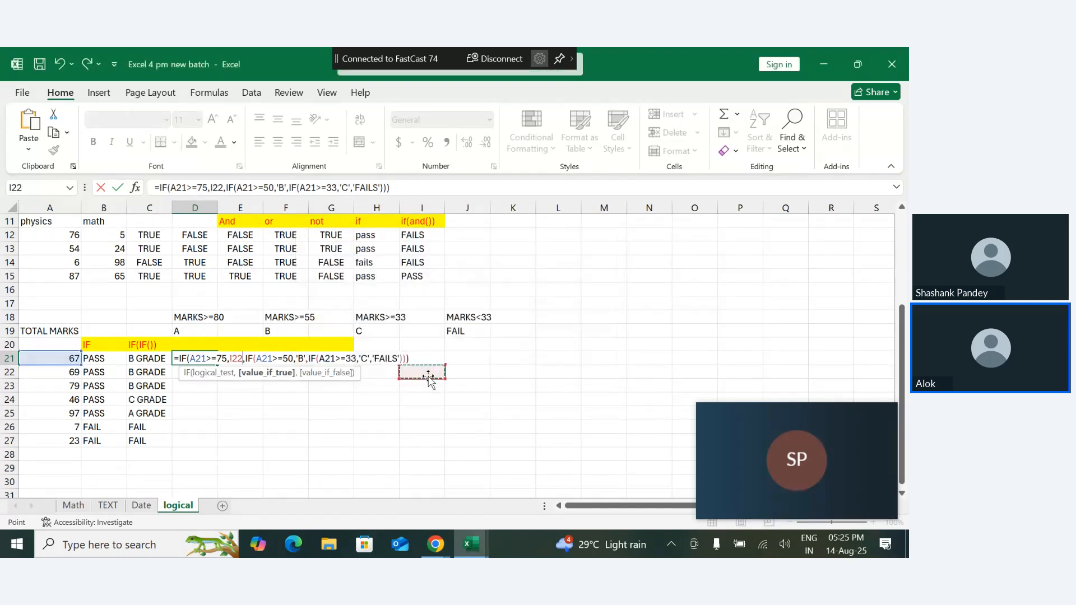
key("BackSpace")
key("BackSpace")
key("BackSpace")
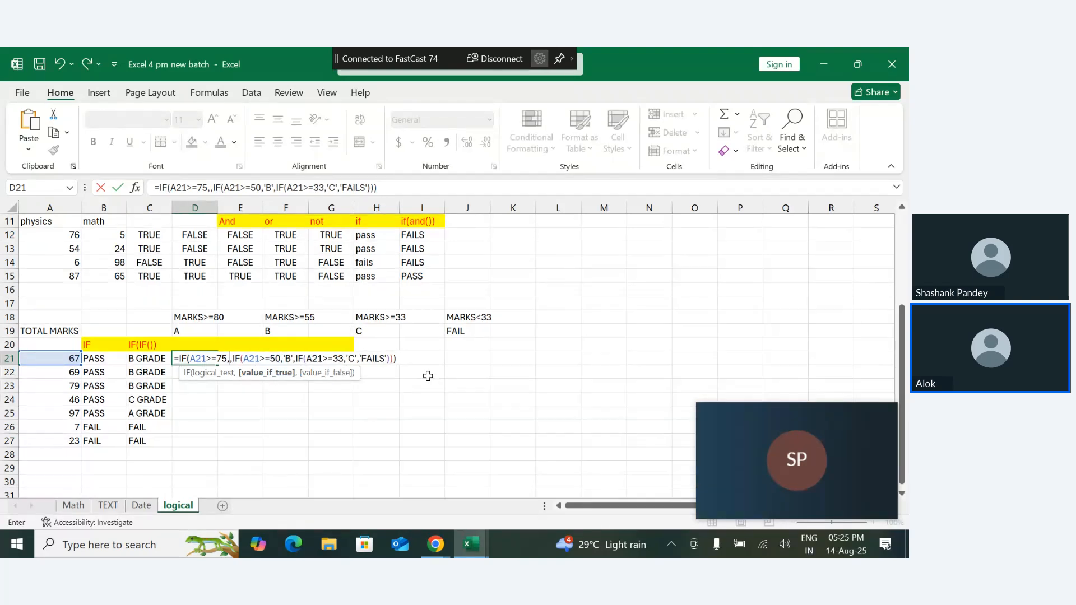
type("'A'")
key("Return")
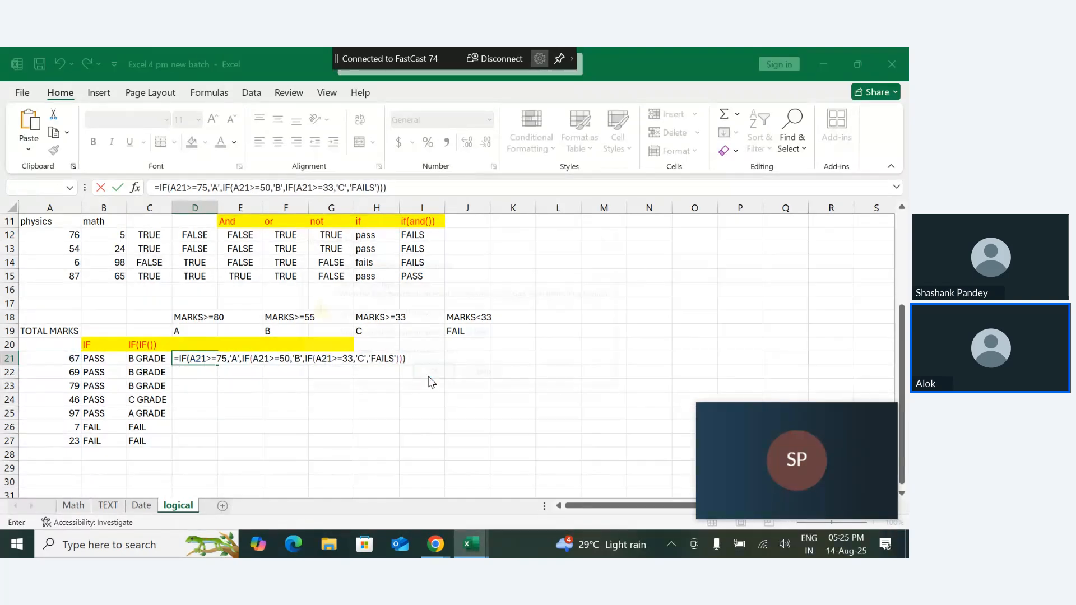
left_click(432, 377)
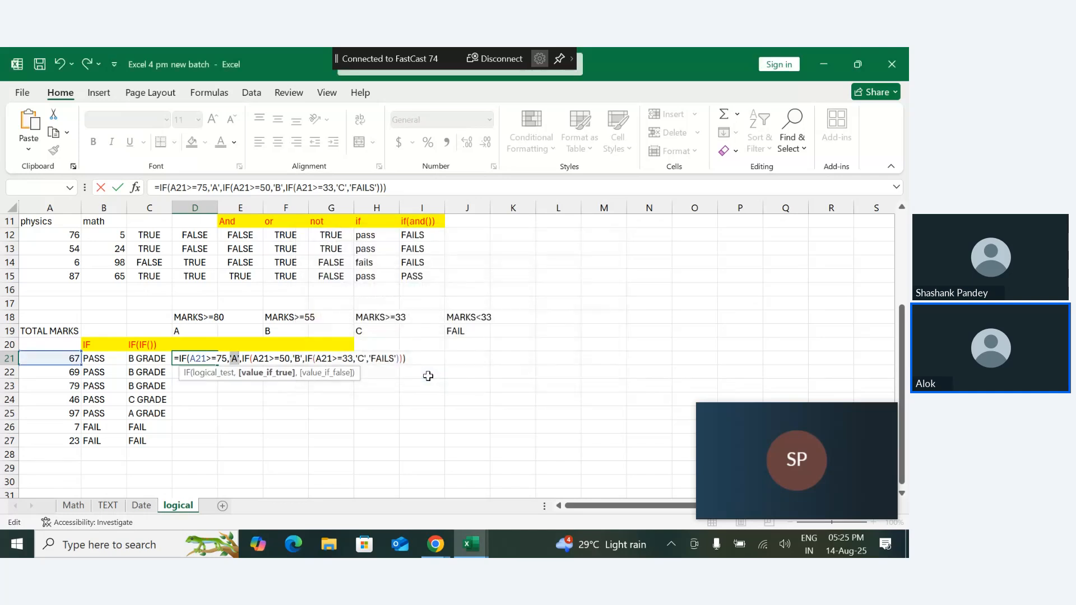
- Replace the first grade 'A' in the D21 formula with "A" in double quotes and try to commit it
key("BackSpace")
type("\"")
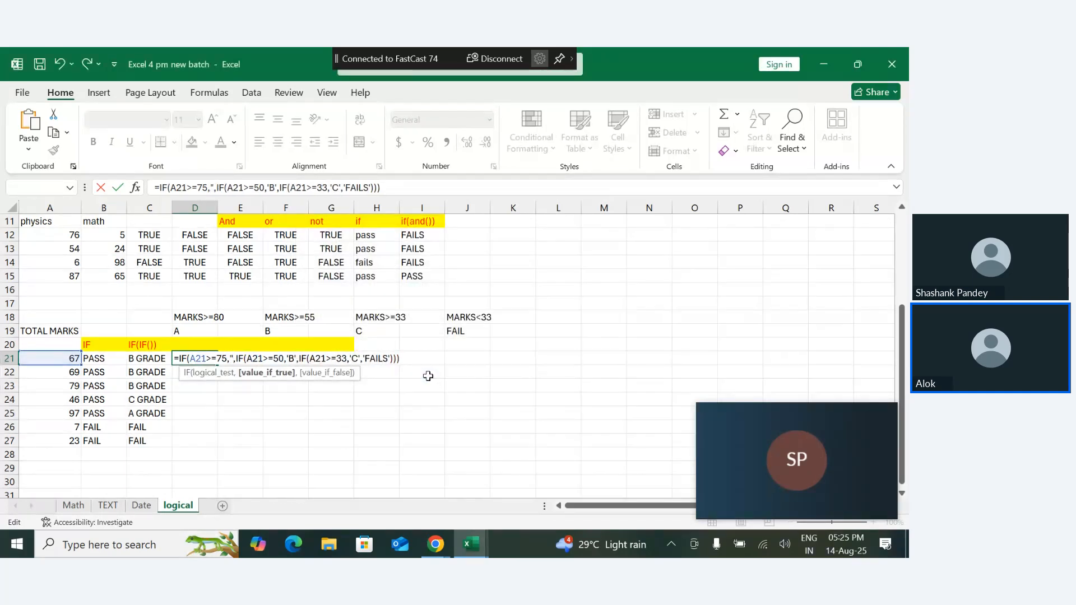
type("A\"")
key("Return")
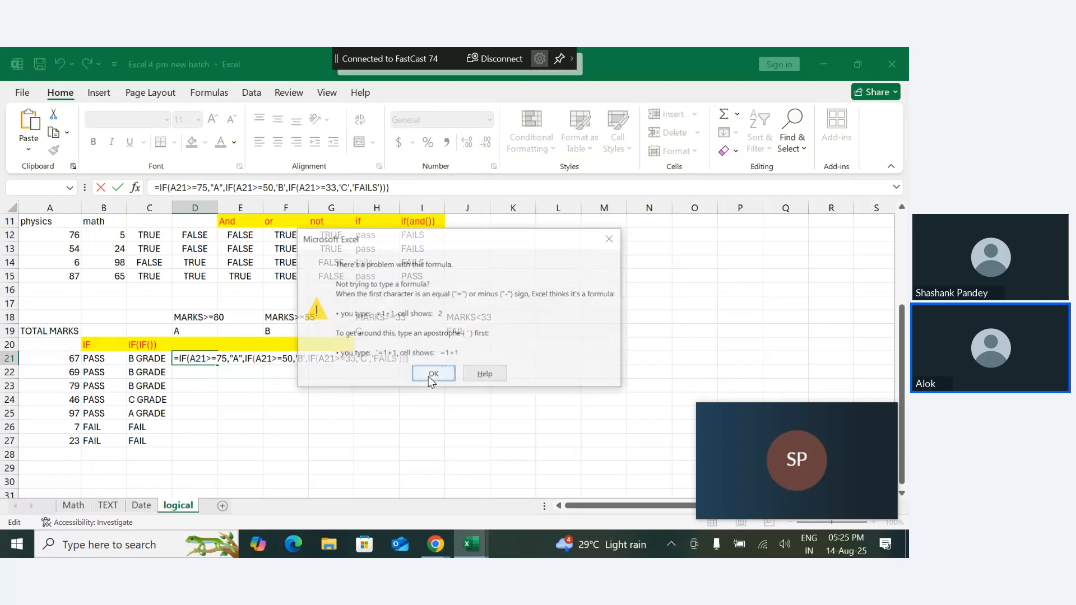
left_click(433, 376)
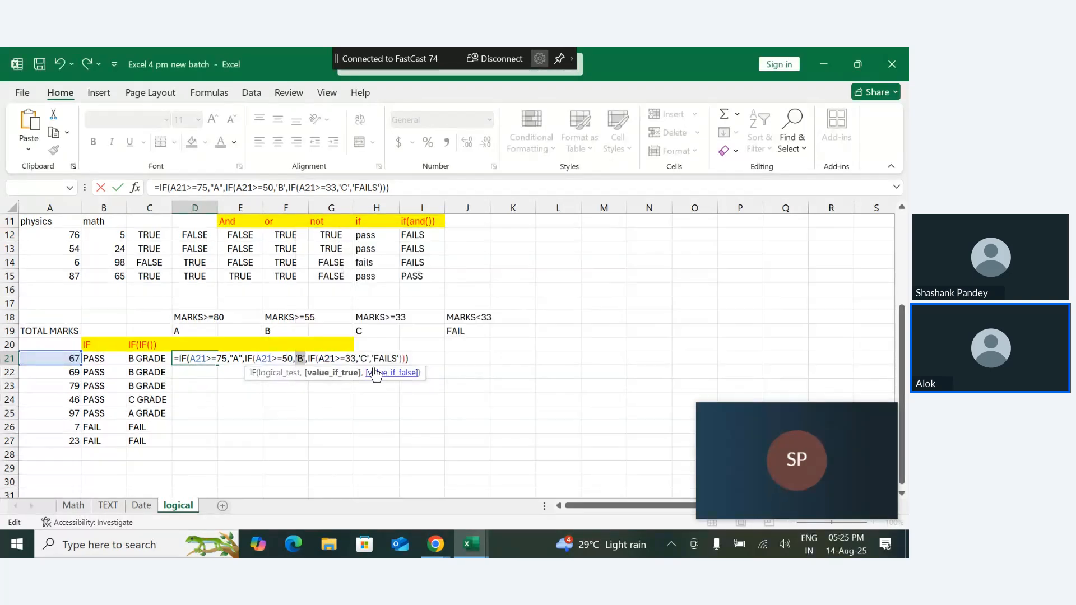
- Replace the second grade 'B' in the D21 formula with "B" in double quotes
key("BackSpace")
type("\"")
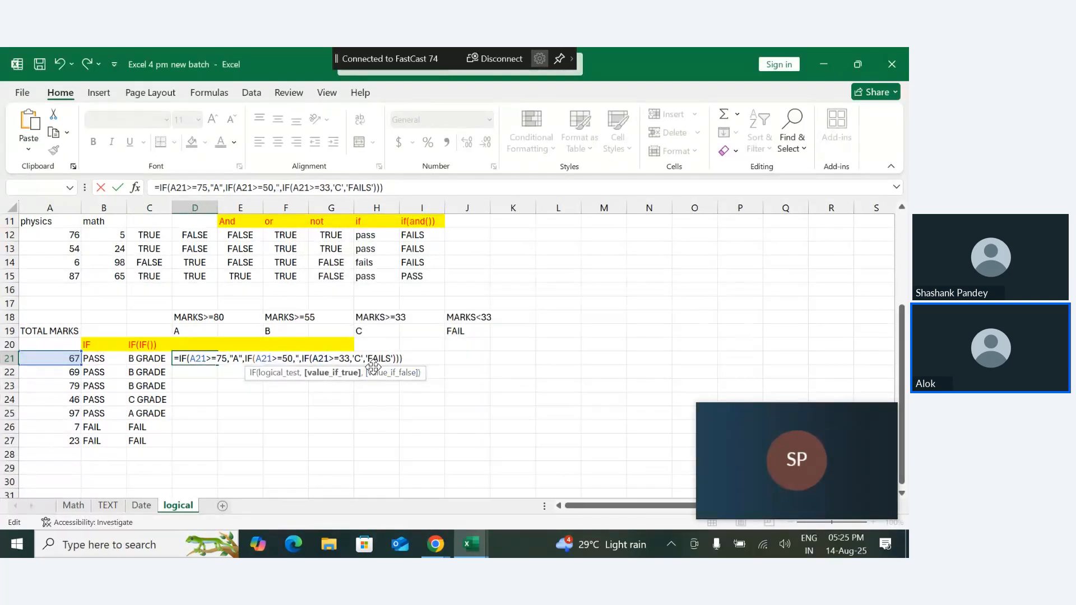
type("B\"")
- Replace the third grade 'C' in the D21 formula with "B" in double quotes
key("Right")
key("Right")
key("Right")
key("Right")
key("Right")
key("Right")
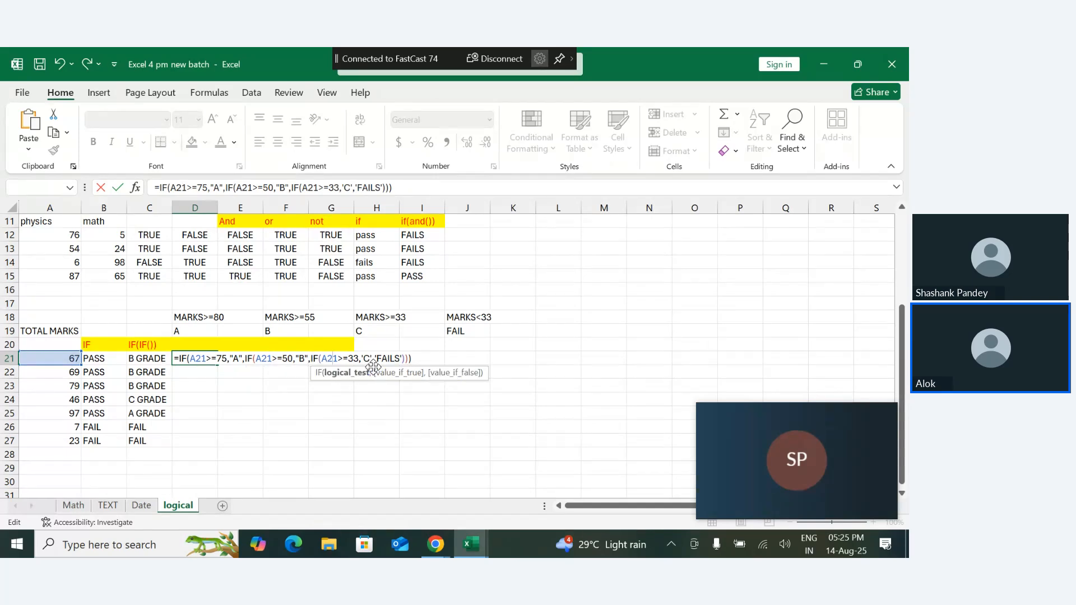
key("Right")
key("Right")
key("Right")
key("Right")
key("Right")
key("Right")
key("Right")
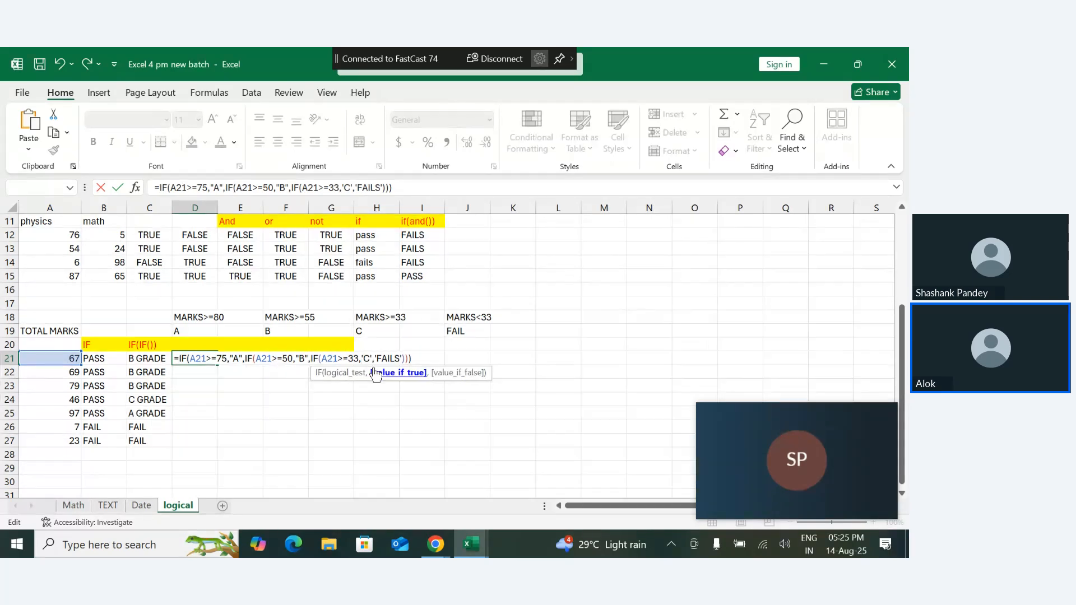
key("BackSpace")
key("BackSpace")
key("BackSpace")
type("\"B")
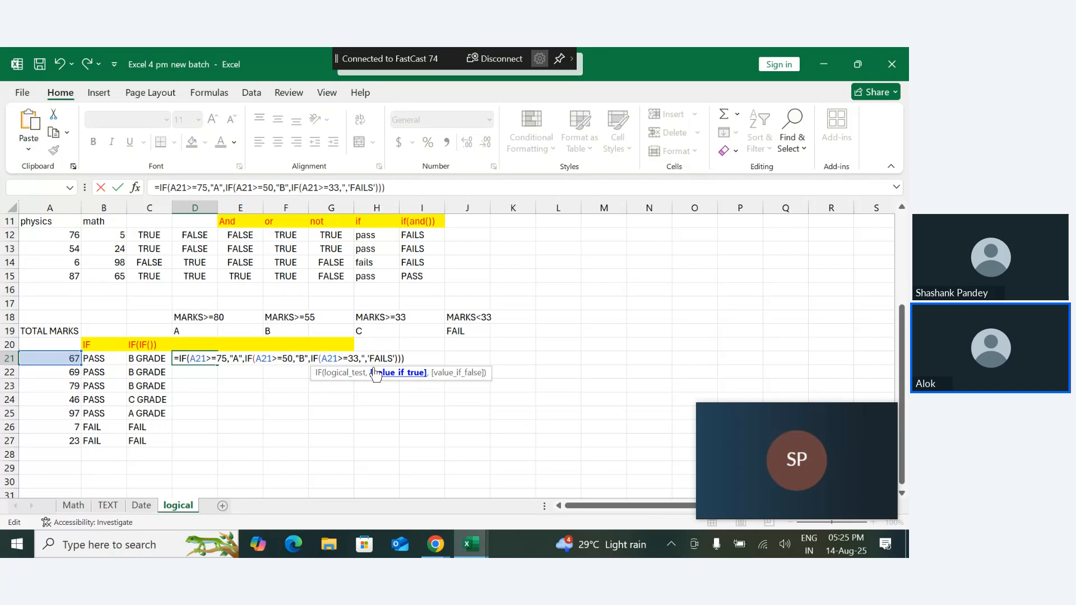
type("\"")
key("Right")
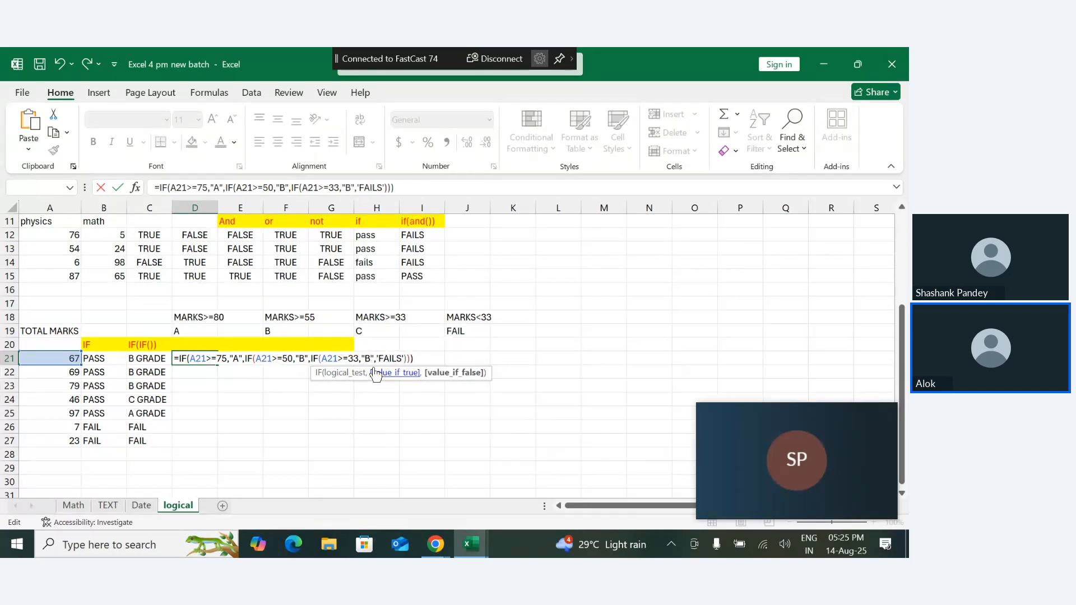
- Change the quotes around the final FAILS result to double quotes and commit the D21 formula
key("Delete")
type("\"")
key("Right")
key("Right")
key("Right")
key("Right")
key("Right")
key("Delete")
type("\"")
key("Return")
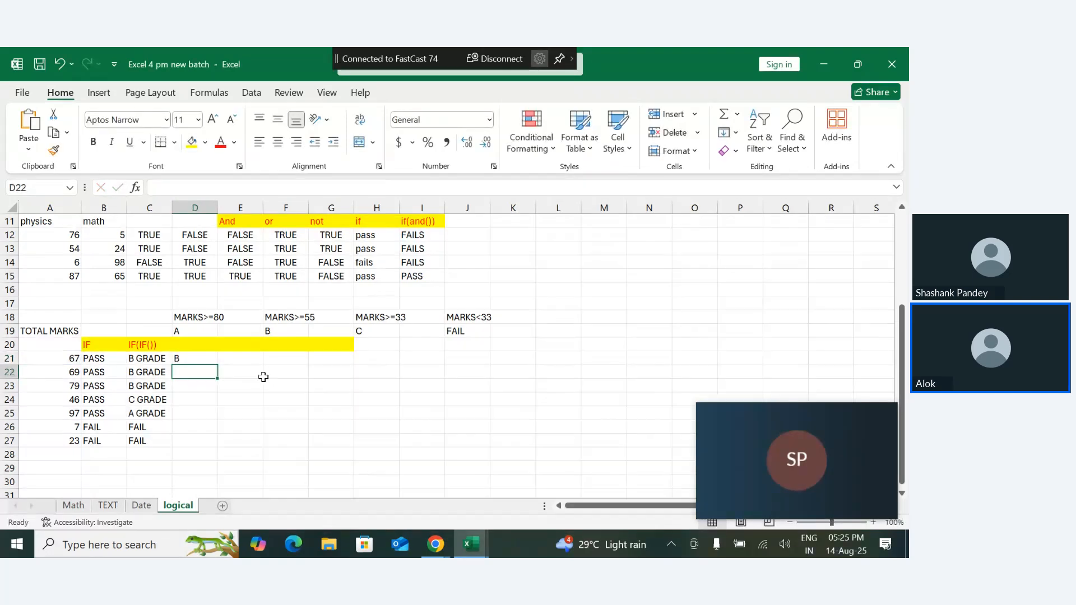
- Fill the nested IF formula from D21 down to D27
left_click(200, 358)
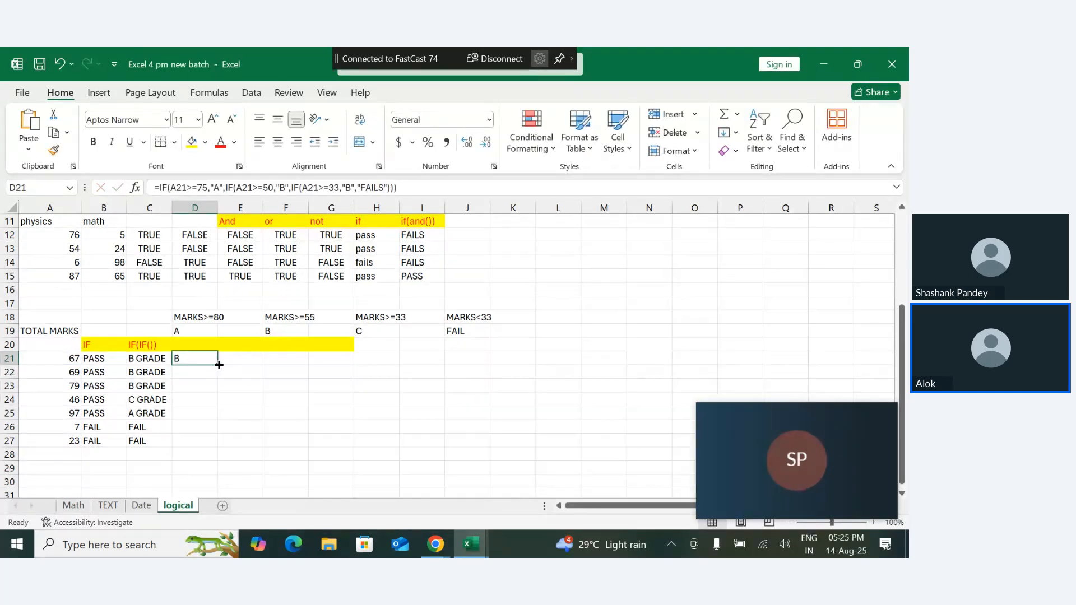
left_click_drag(219, 365, 218, 447)
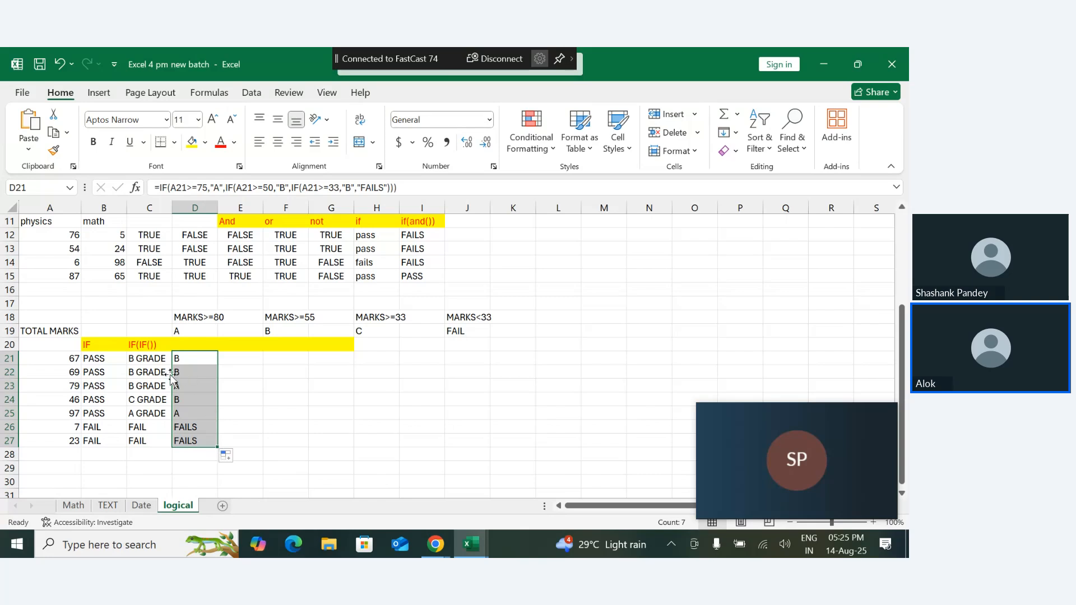
left_click(205, 429)
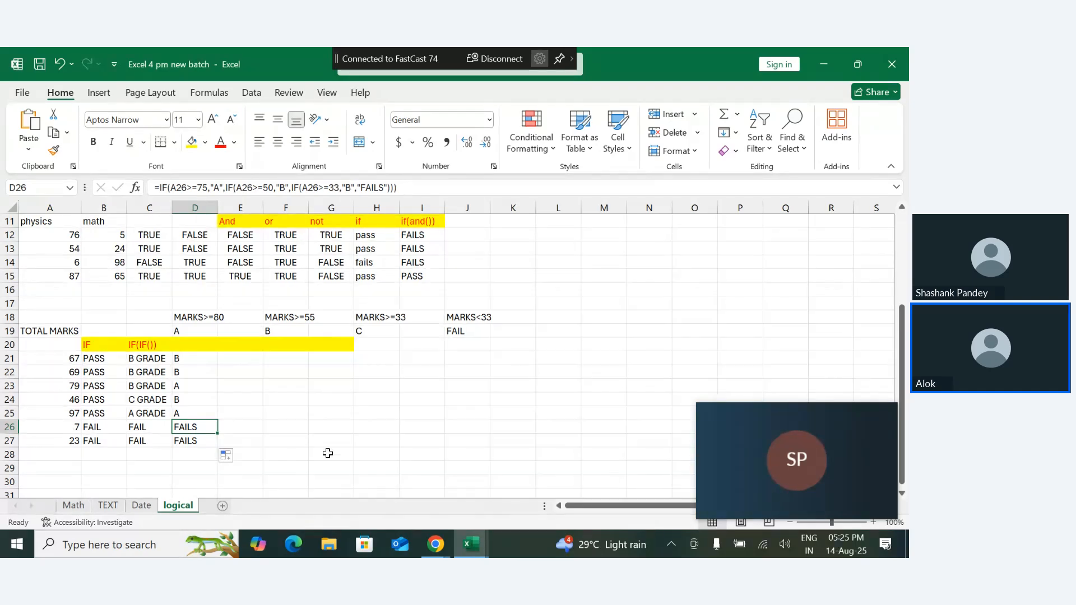
left_click(218, 97)
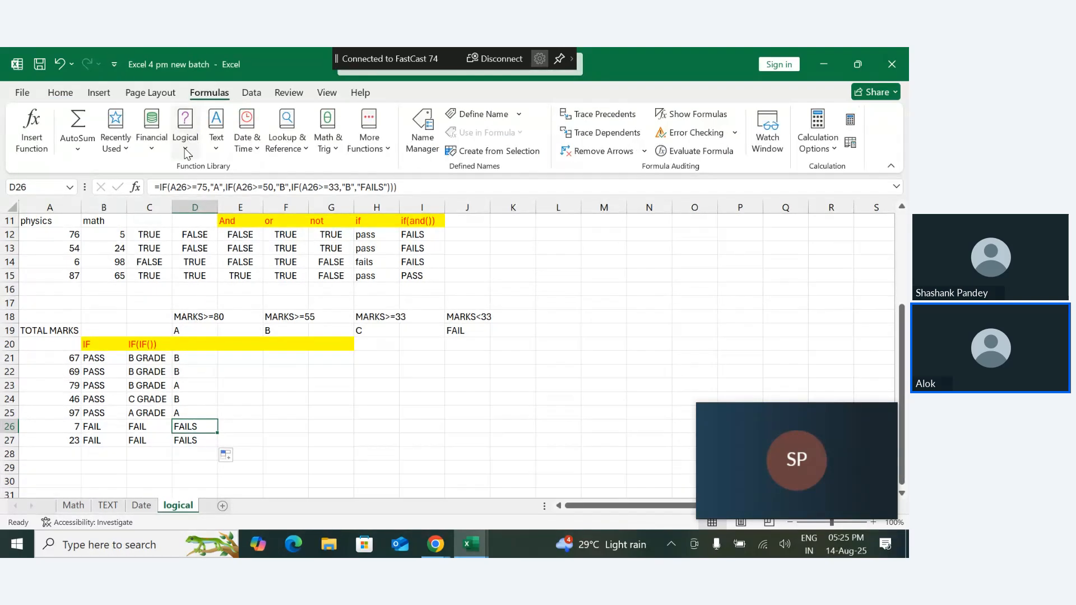
left_click(224, 399)
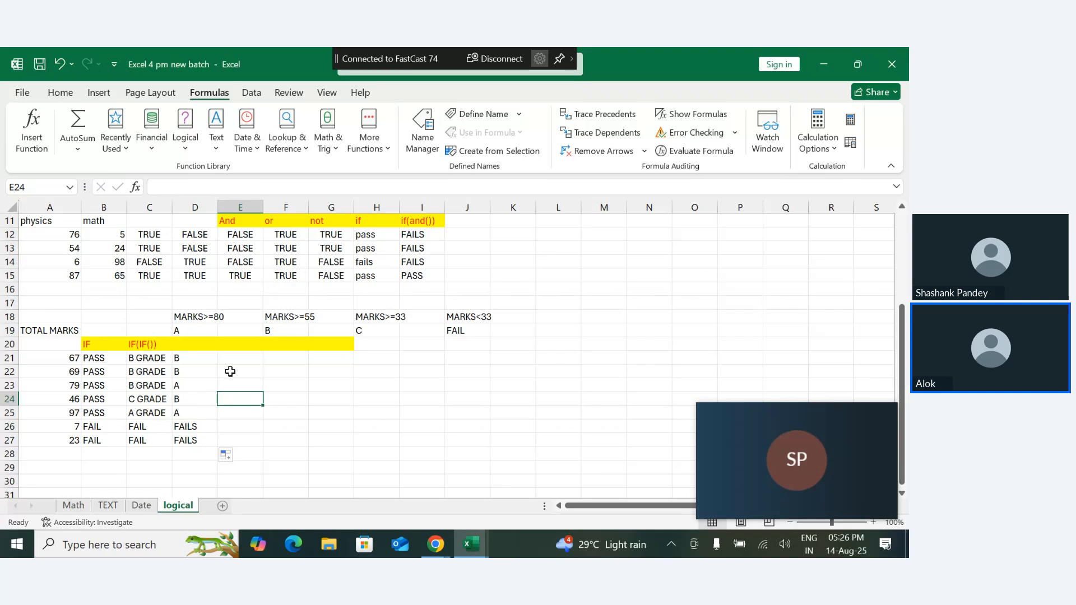
- Enter the heading IFS in cell E20
left_click(230, 346)
type("IFS")
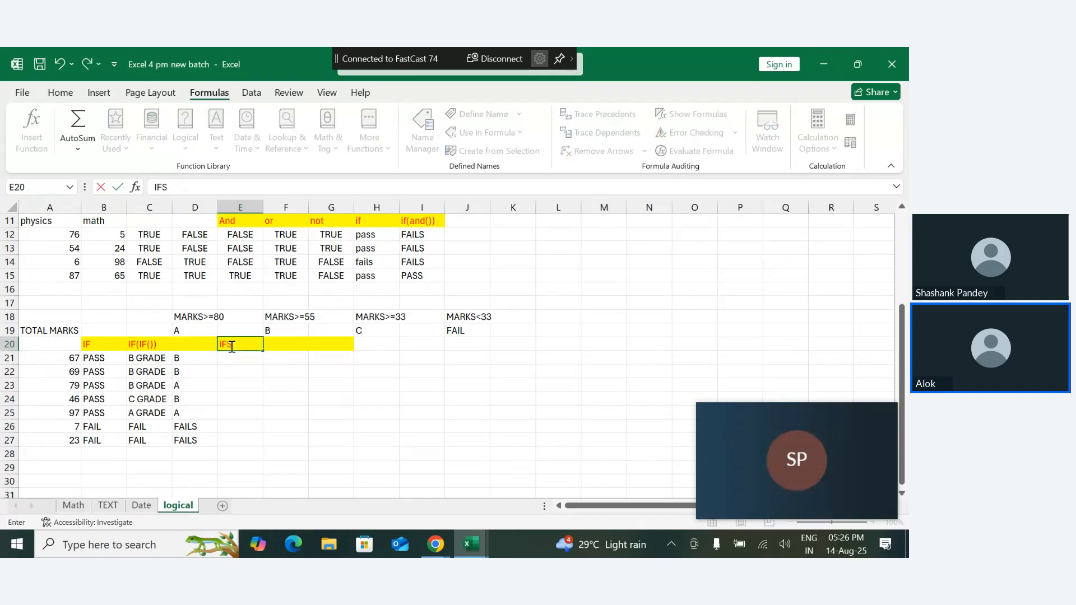
key("Return")
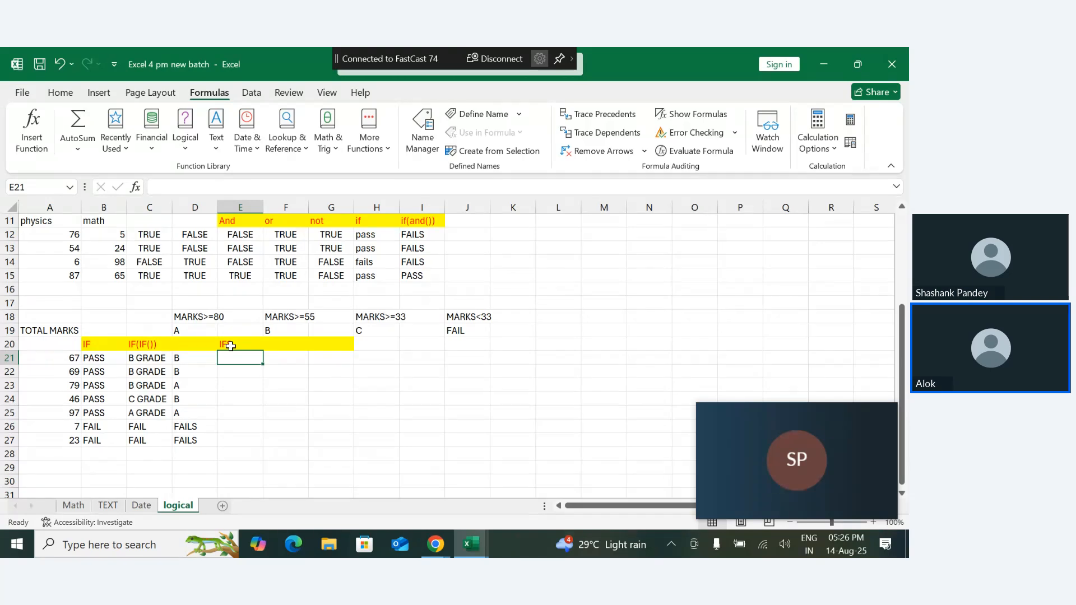
- Start an IFS formula in E21 with A21>=75 as the first logical test
type("=")
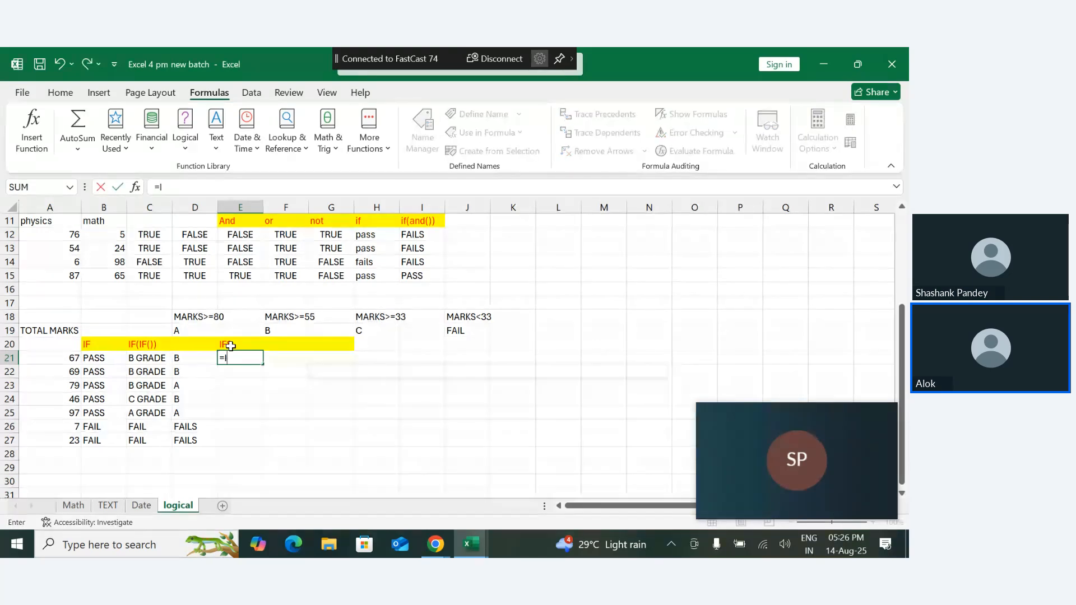
type("IF")
key("Down")
key("Down")
key("Down")
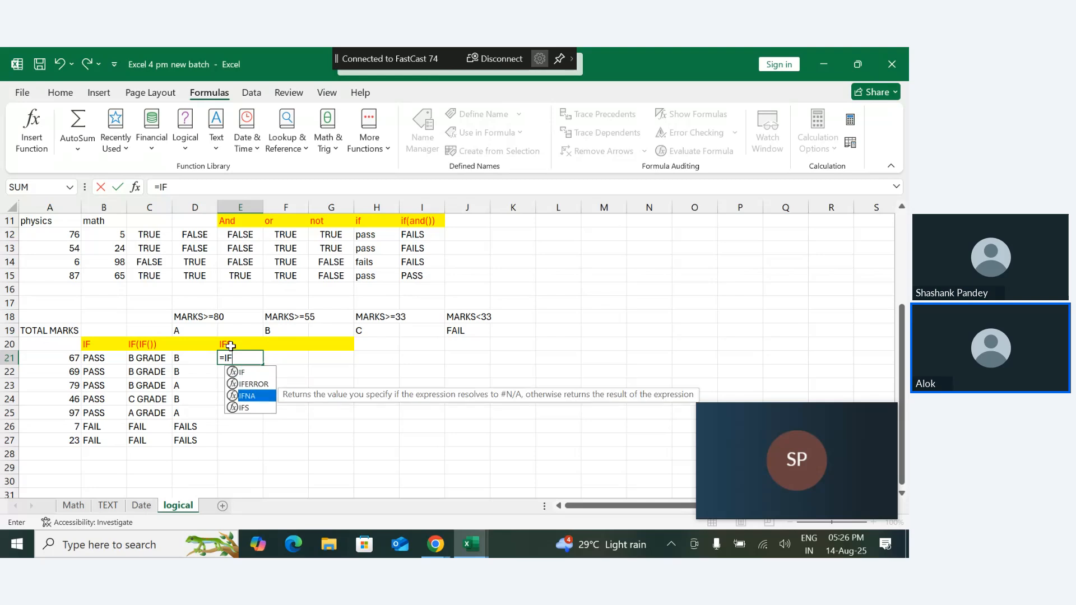
key("Tab")
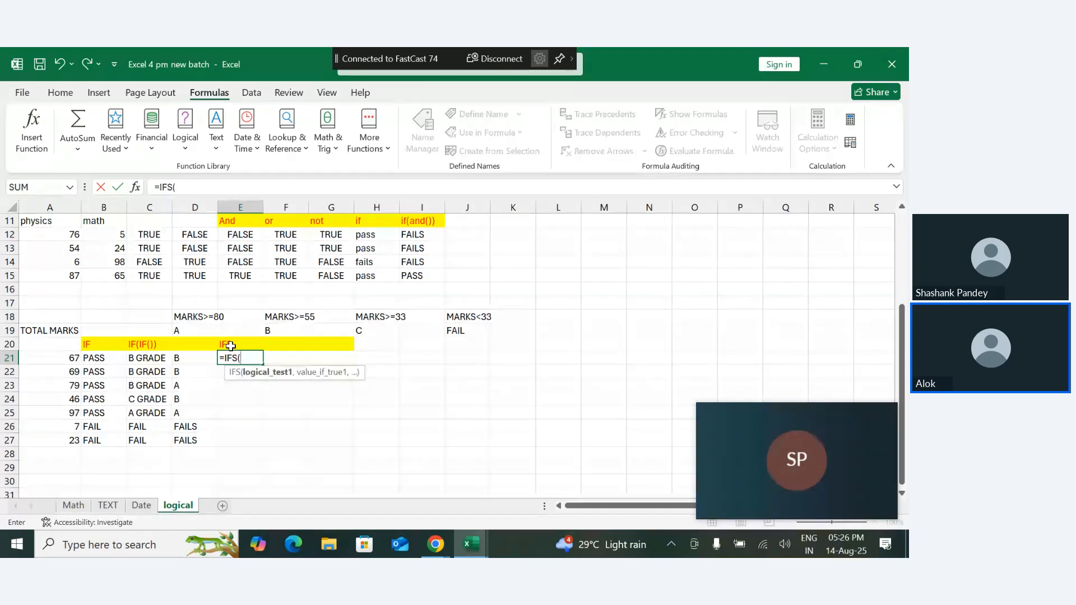
left_click(73, 359)
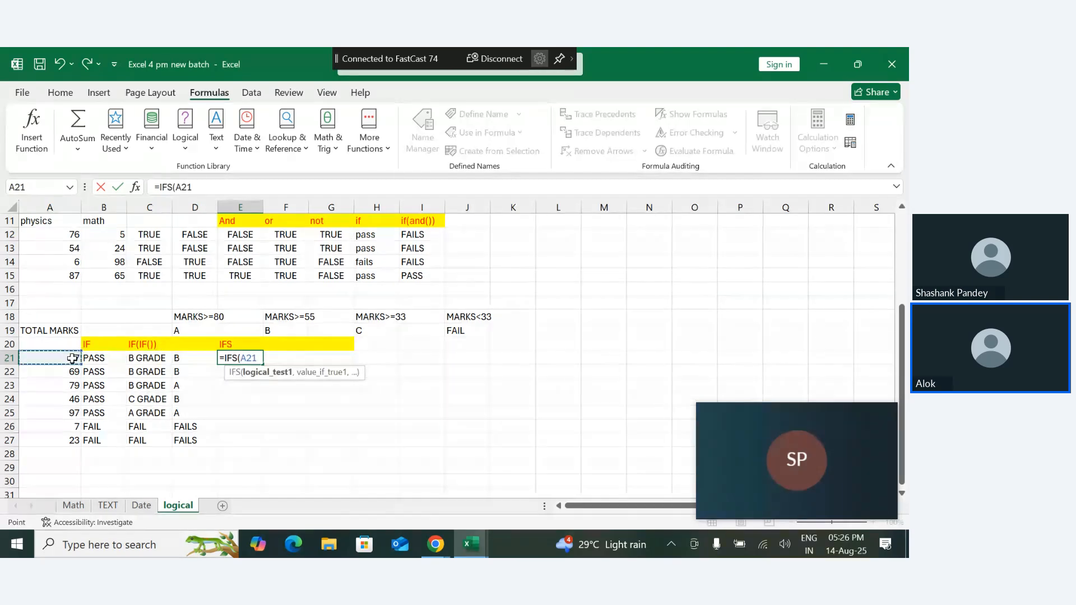
type(">=75,")
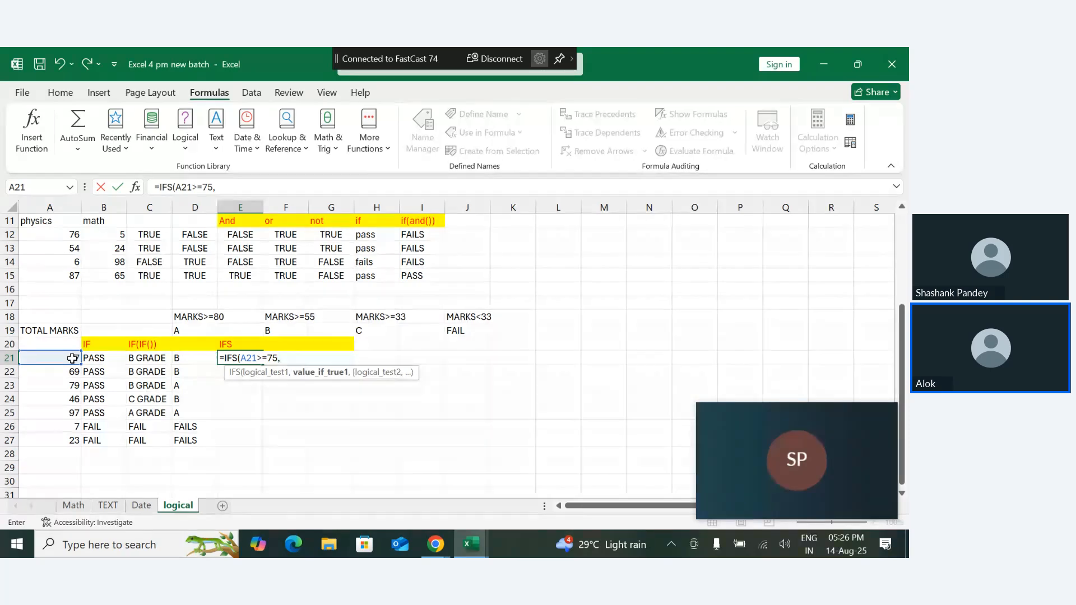
type("\"a\",")
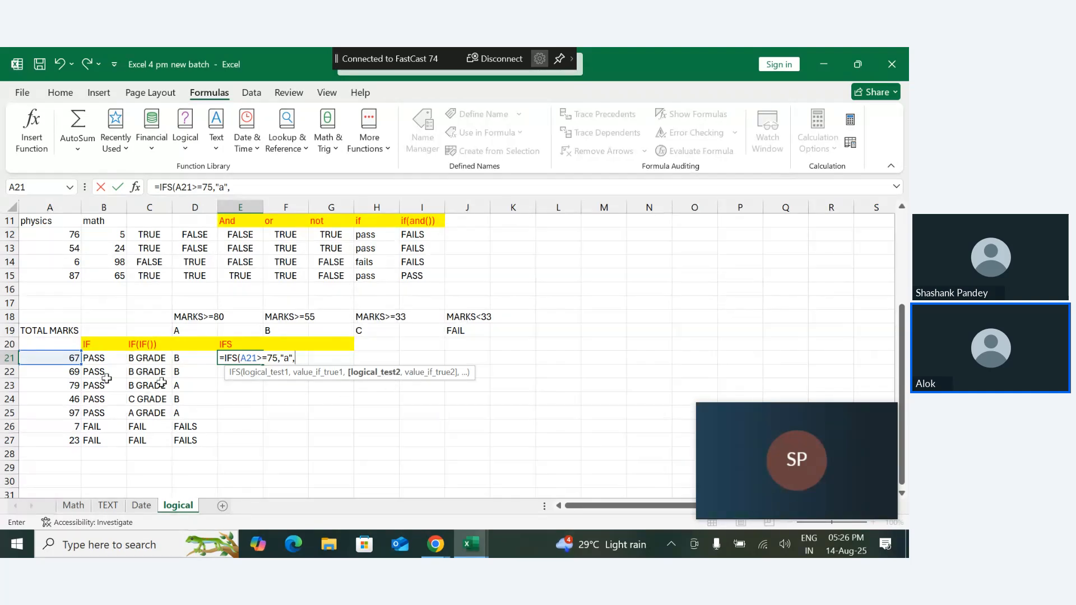
- Add the second IFS test A21>=55 with the result "b"
left_click(76, 357)
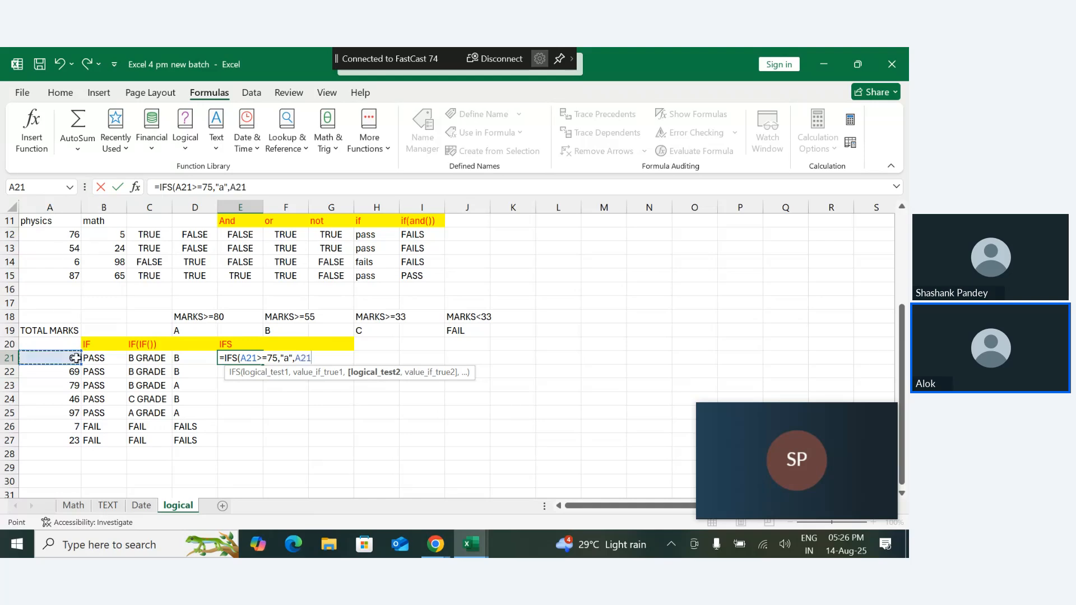
type(">=55,\"")
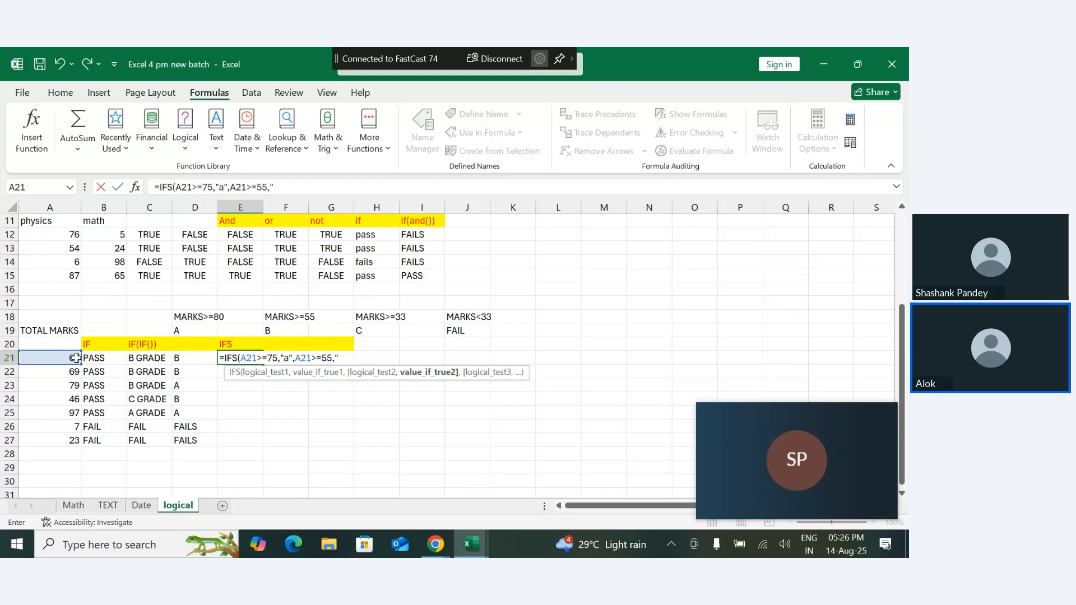
type("b\",")
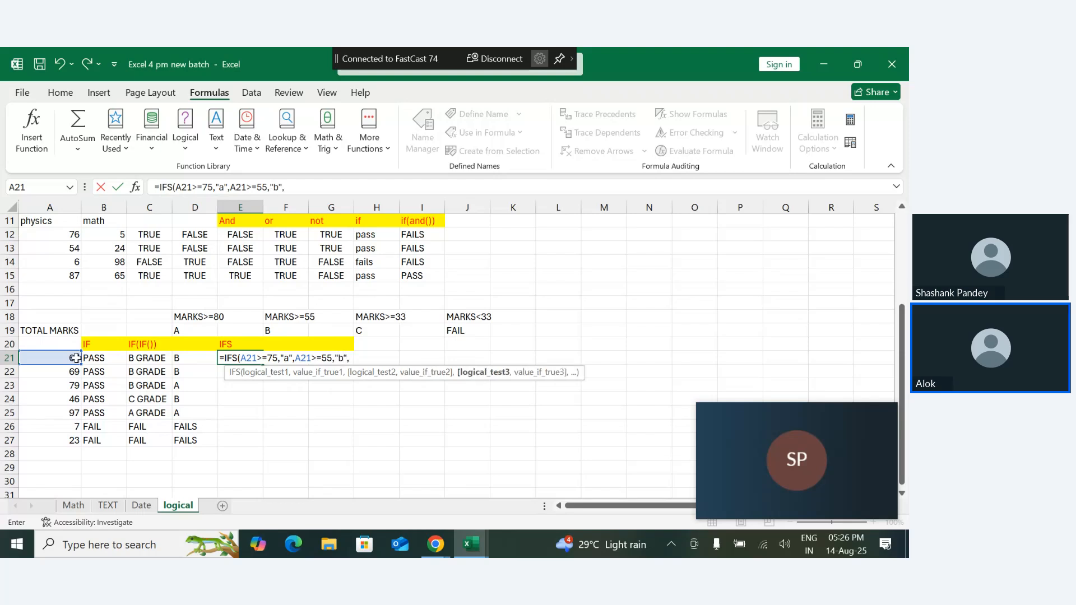
- Add the third IFS test A21>=33 with the result "c"
left_click(76, 358)
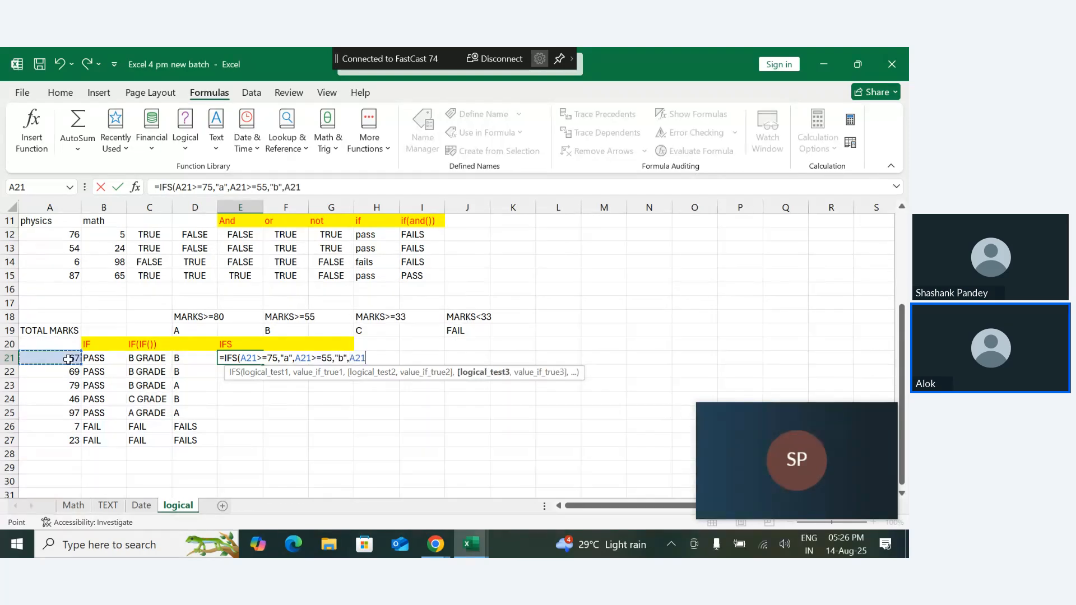
type(">=33,\"")
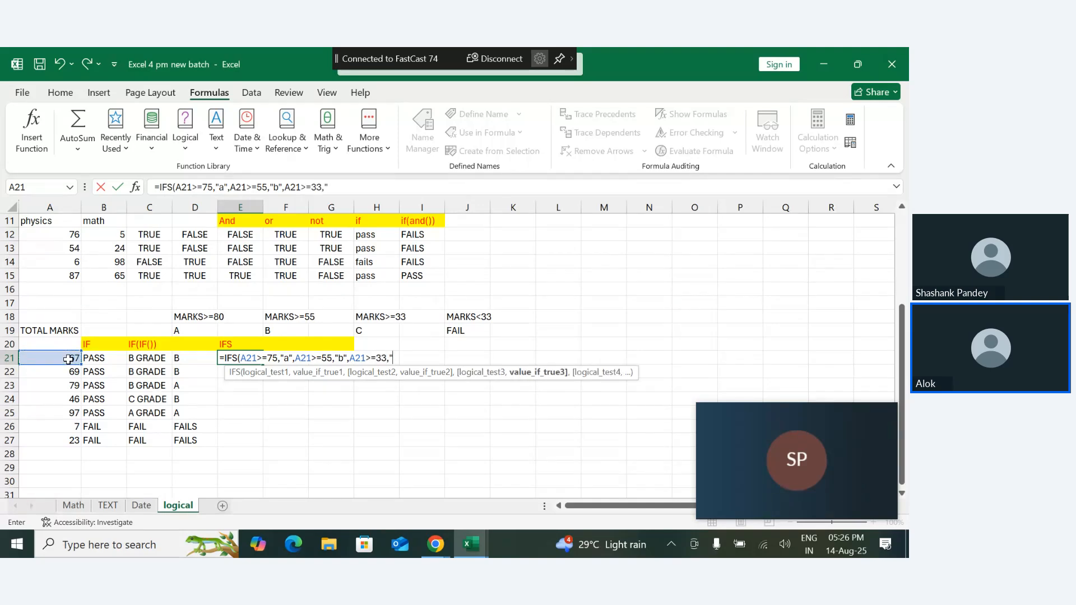
type("c\",")
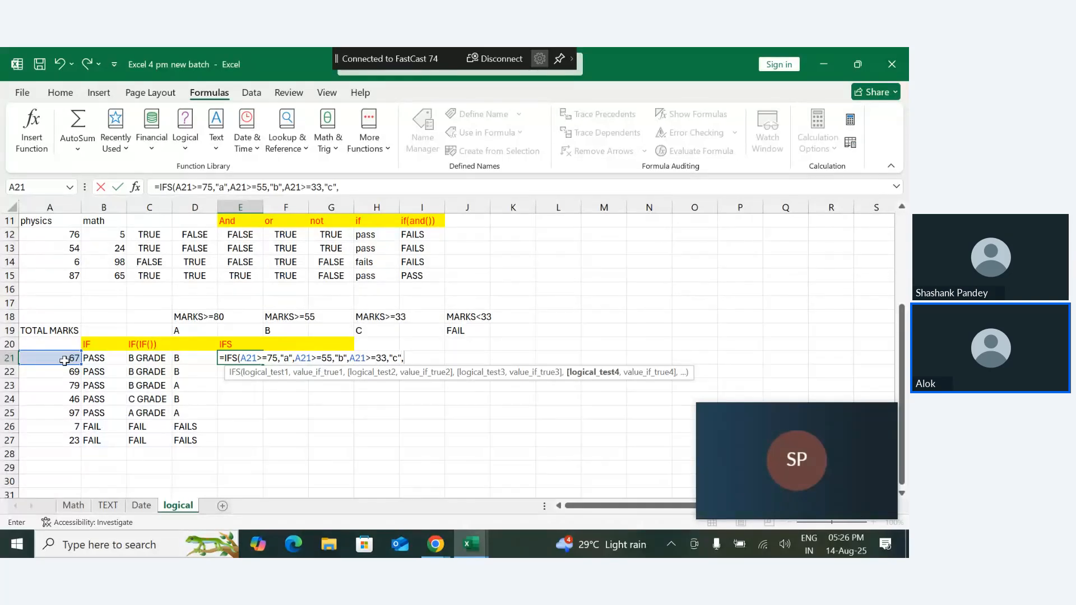
- Add the last IFS test A21<33 with the result "fail", close the function and commit the E21 formula
left_click(64, 361)
type("<33")
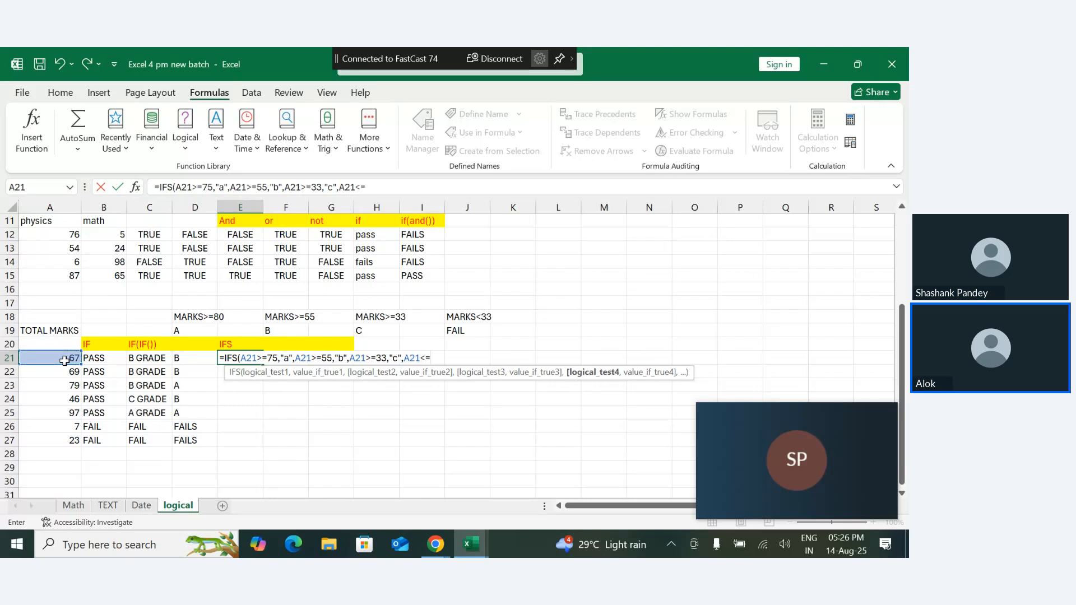
type(",\"fai")
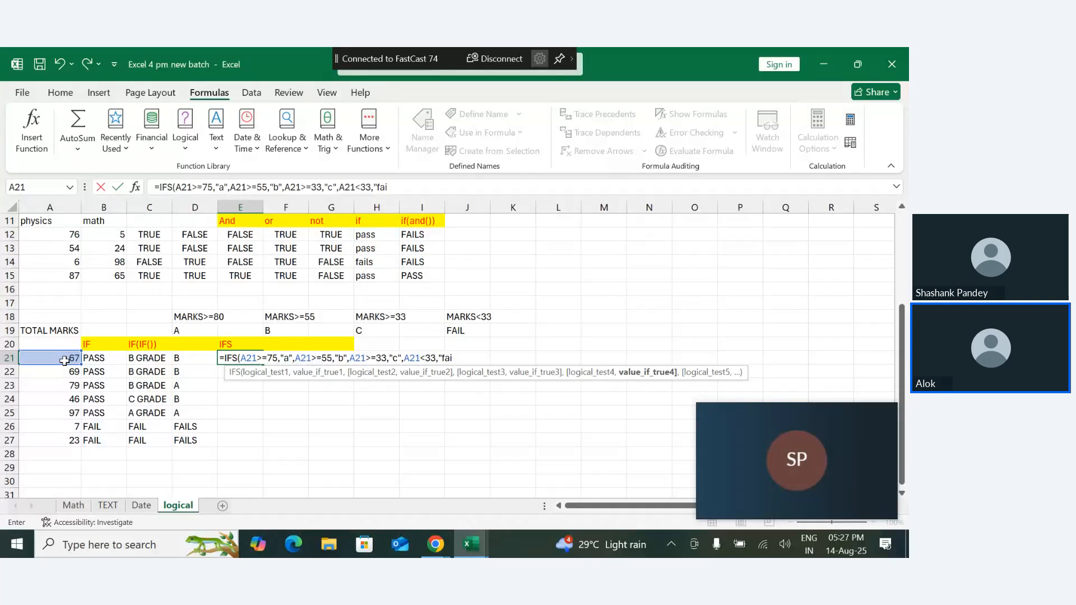
type("l\")")
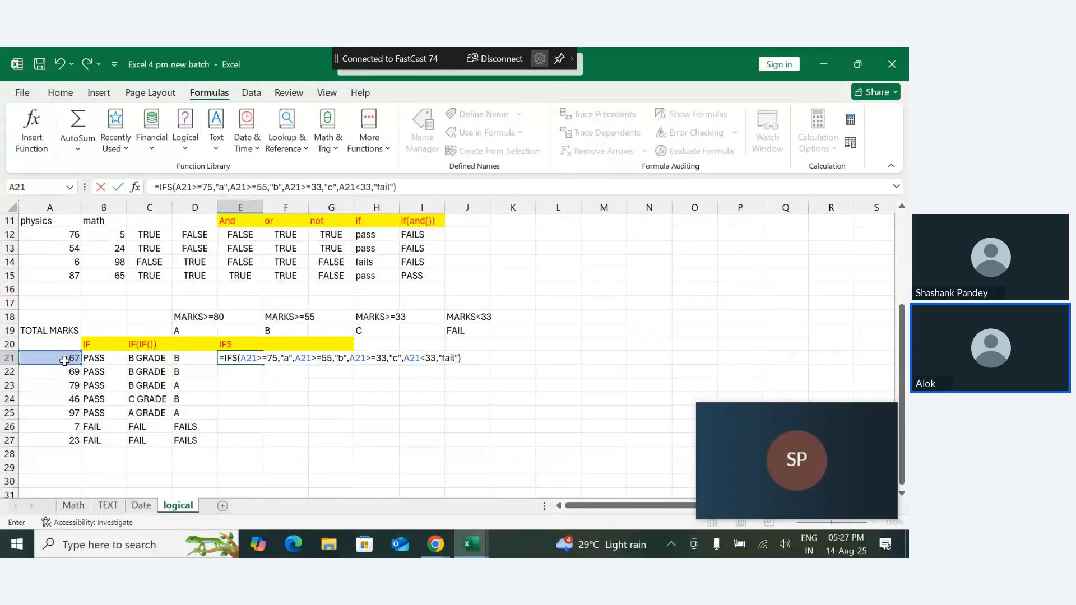
key("Return")
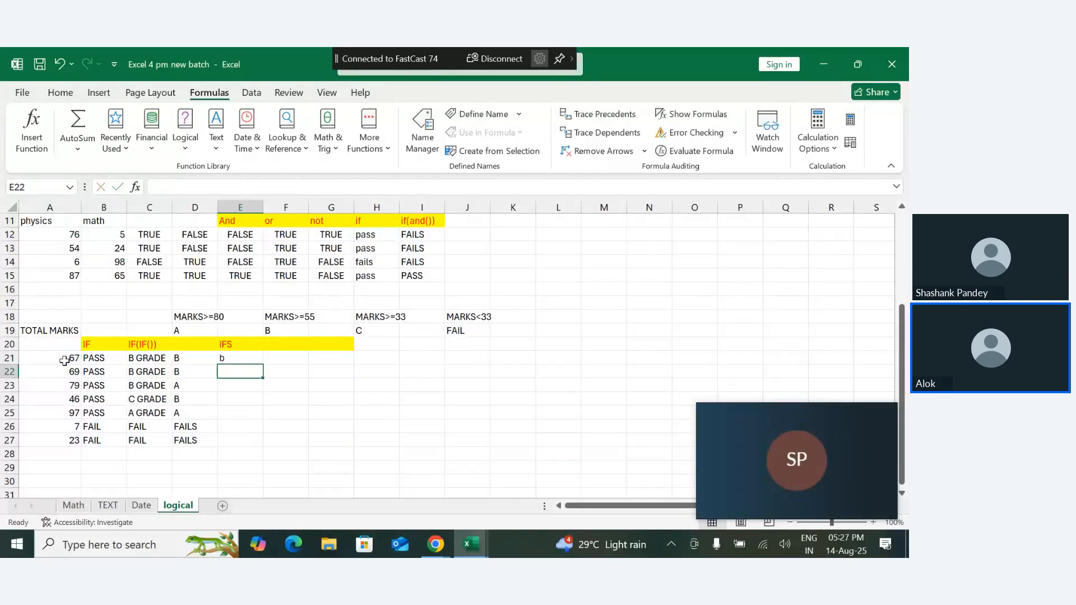
- Fill the IFS formula from E21 down to E27
left_click(256, 361)
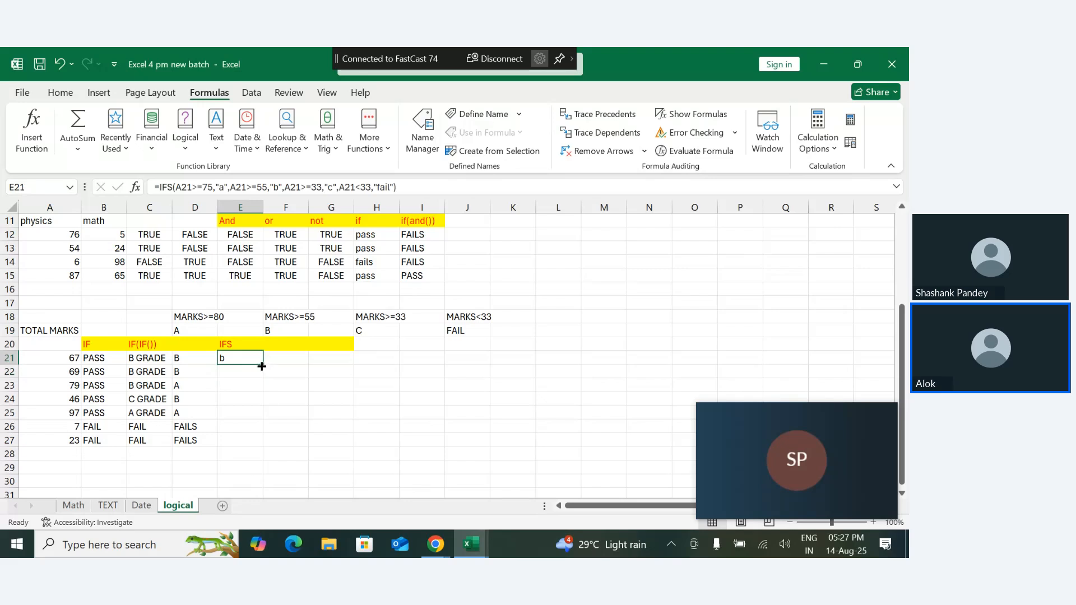
left_click_drag(262, 364, 260, 449)
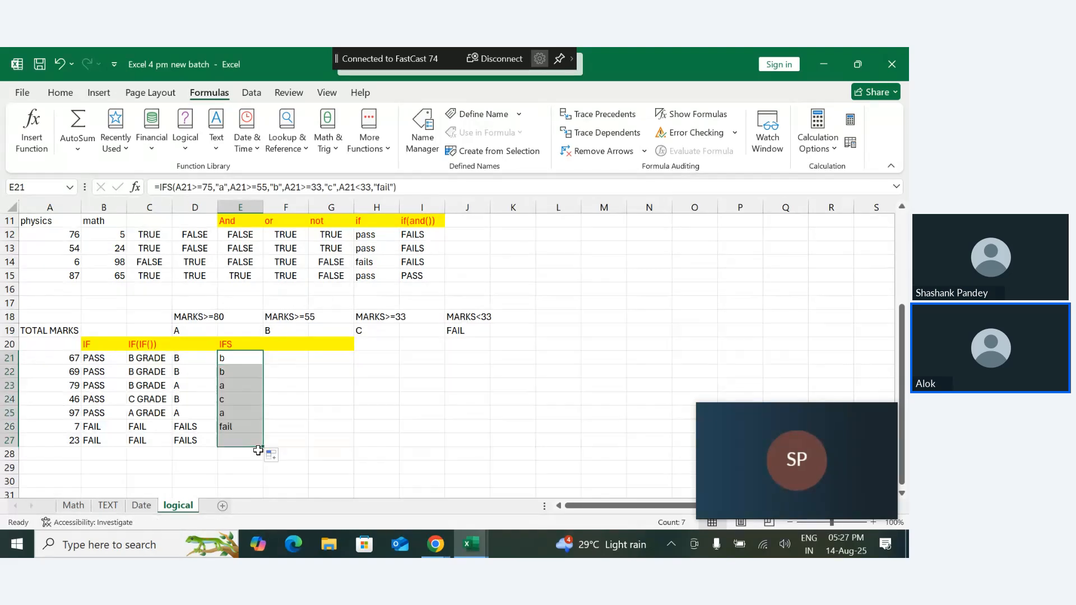
left_click(319, 455)
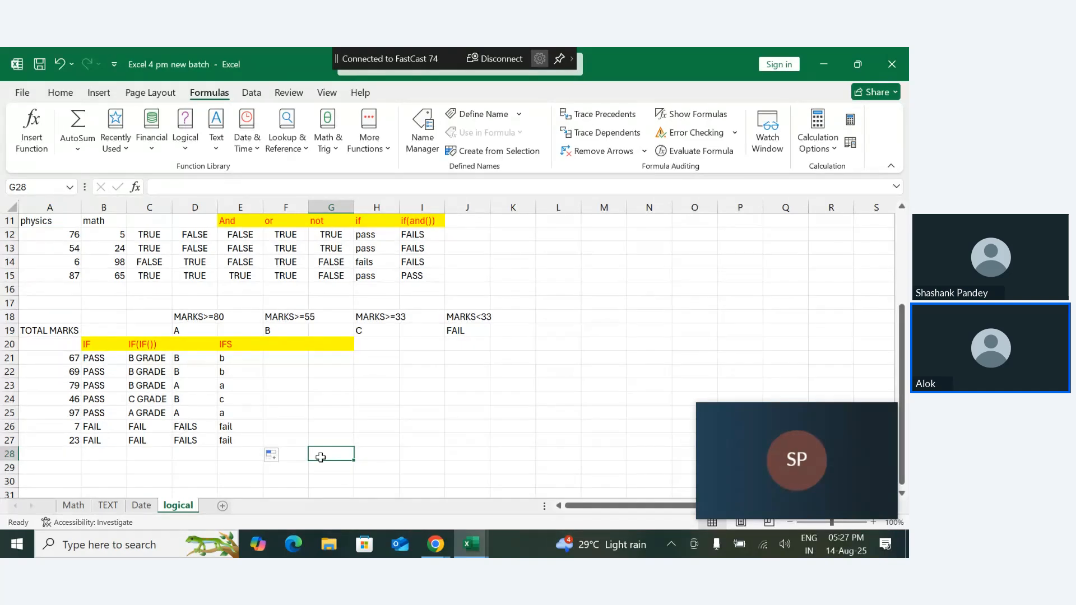
- Examine the last test A26<33 and its "fail" result in the IFS formula of E26
double_click(247, 428)
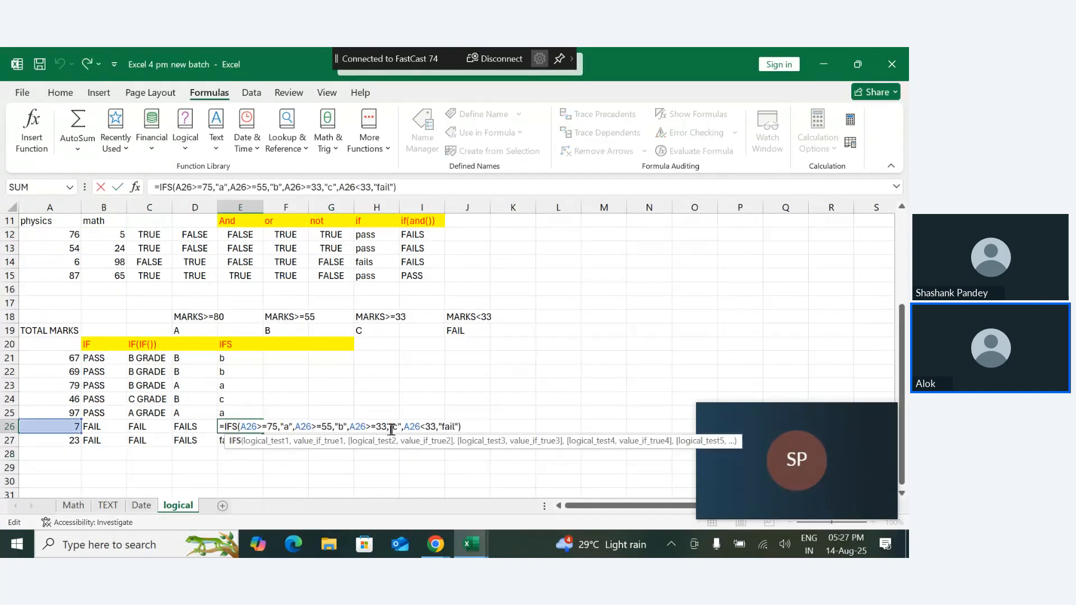
left_click_drag(425, 428, 458, 427)
left_click(459, 427)
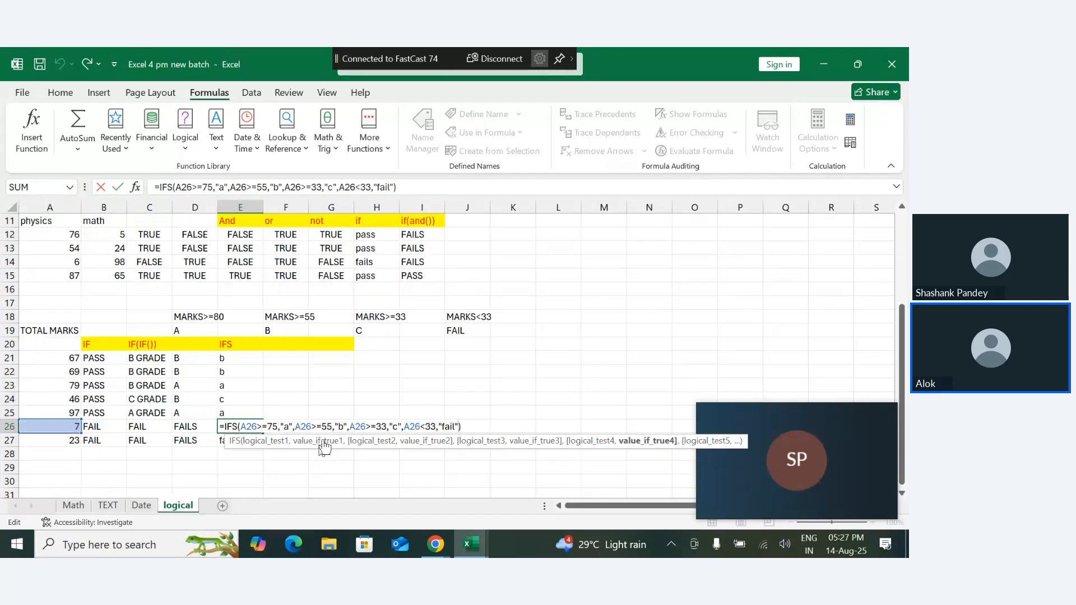
left_click(316, 413)
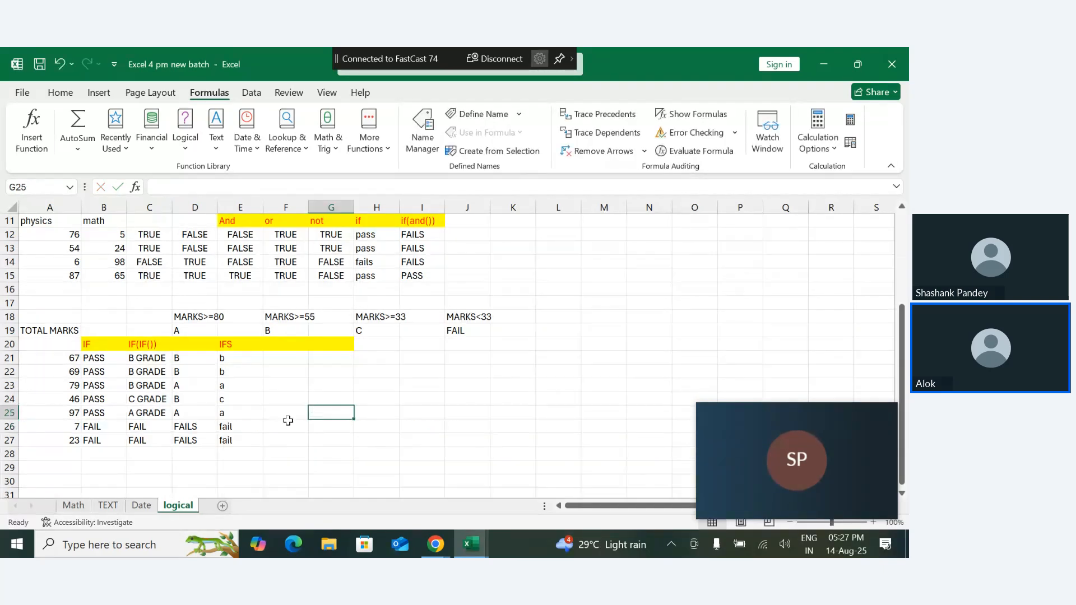
- Remove the last test A26<33 and its "fail" result from the IFS formula in E26
double_click(248, 425)
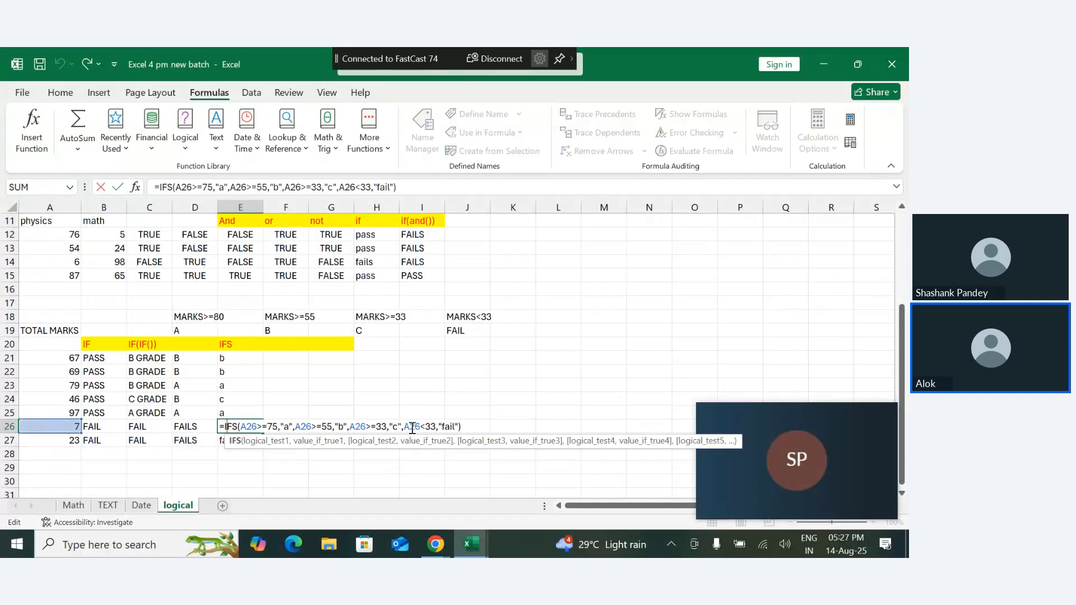
left_click_drag(404, 426, 457, 429)
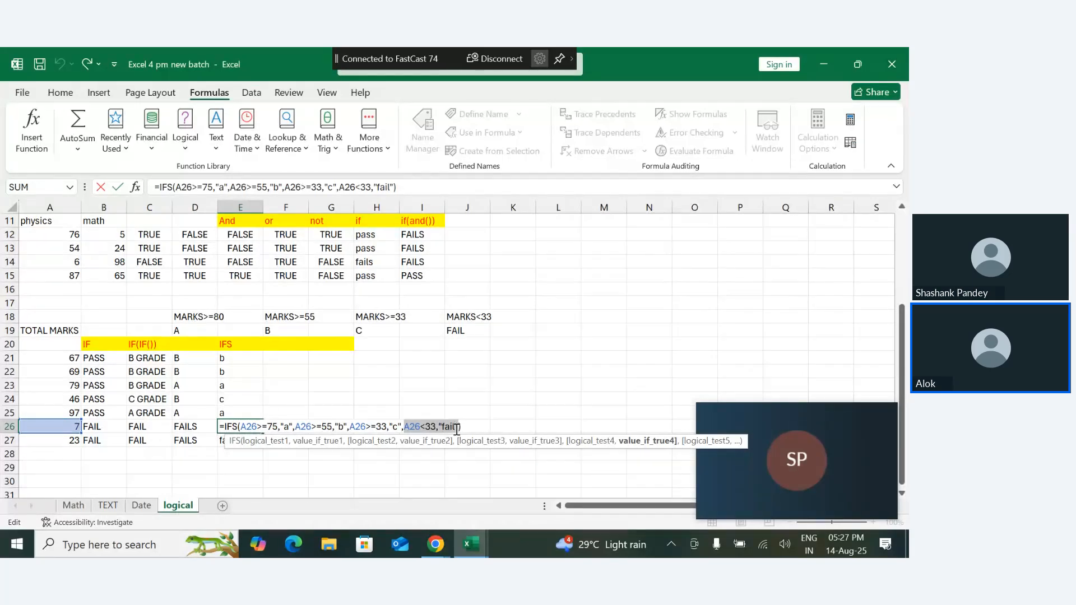
key("BackSpace")
key("Return")
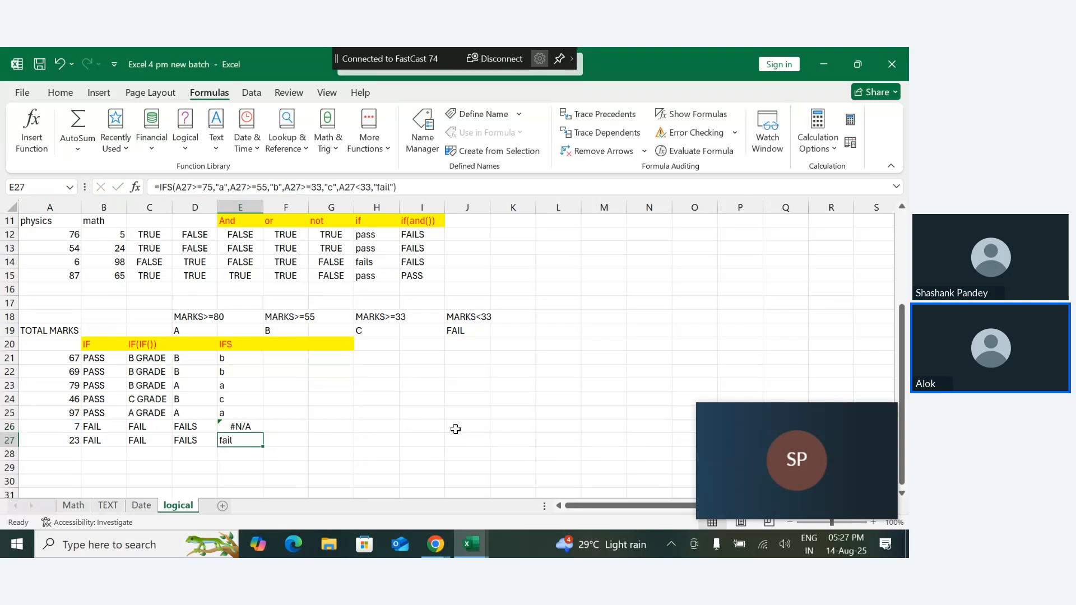
- Delete the whole IFS formula from E27
double_click(251, 441)
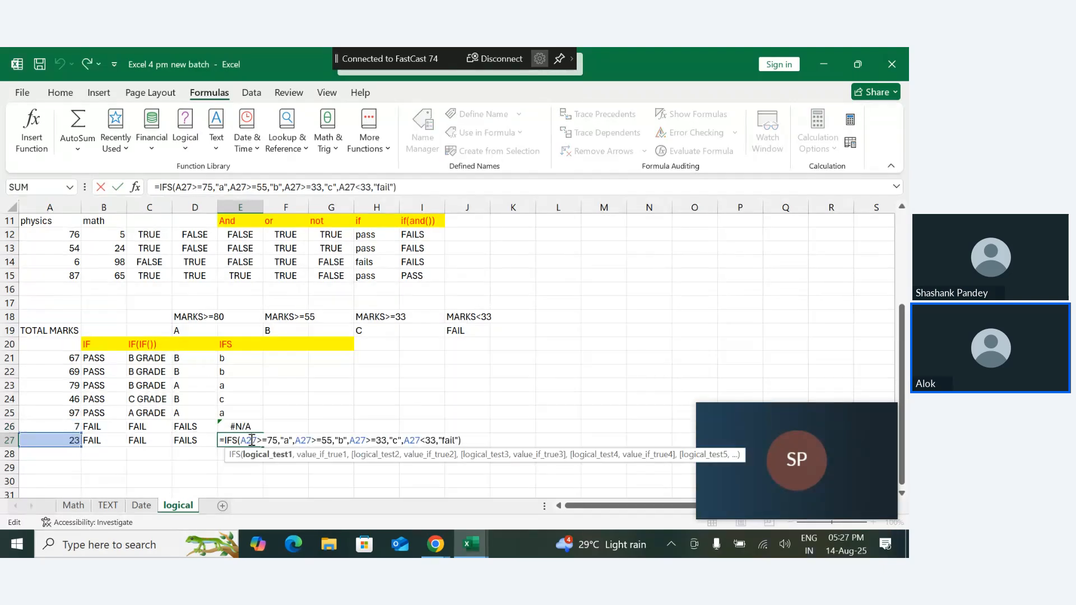
key("ctrl+a")
key("BackSpace")
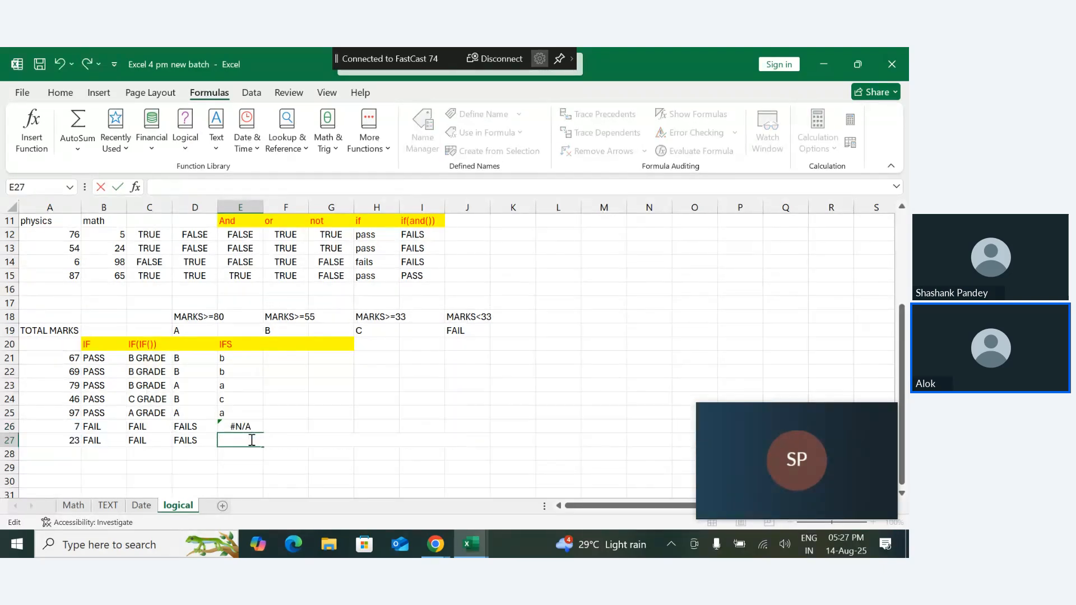
left_click(258, 470)
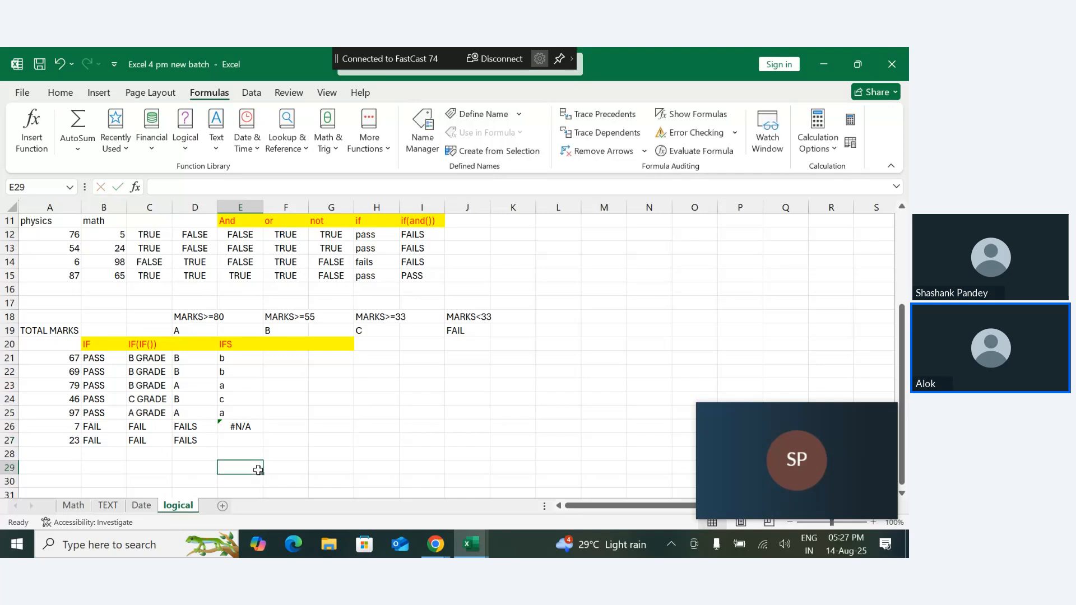
- Undo the edits in E27 and E26 and the earlier fill, and refill the IFS formula from E21 down to E27
key("ctrl+z")
key("ctrl+z")
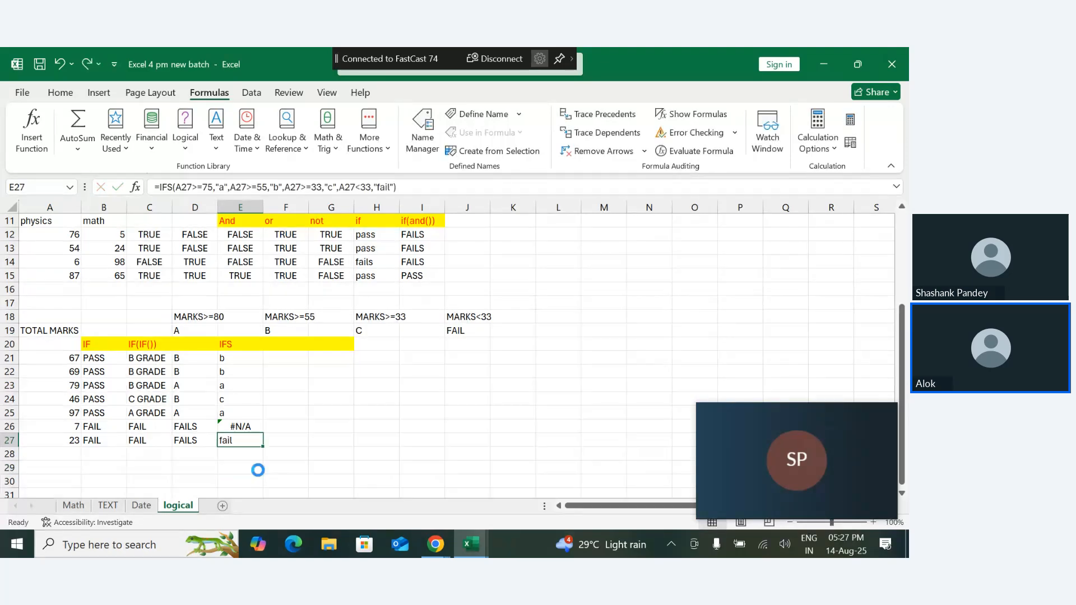
key("ctrl+z")
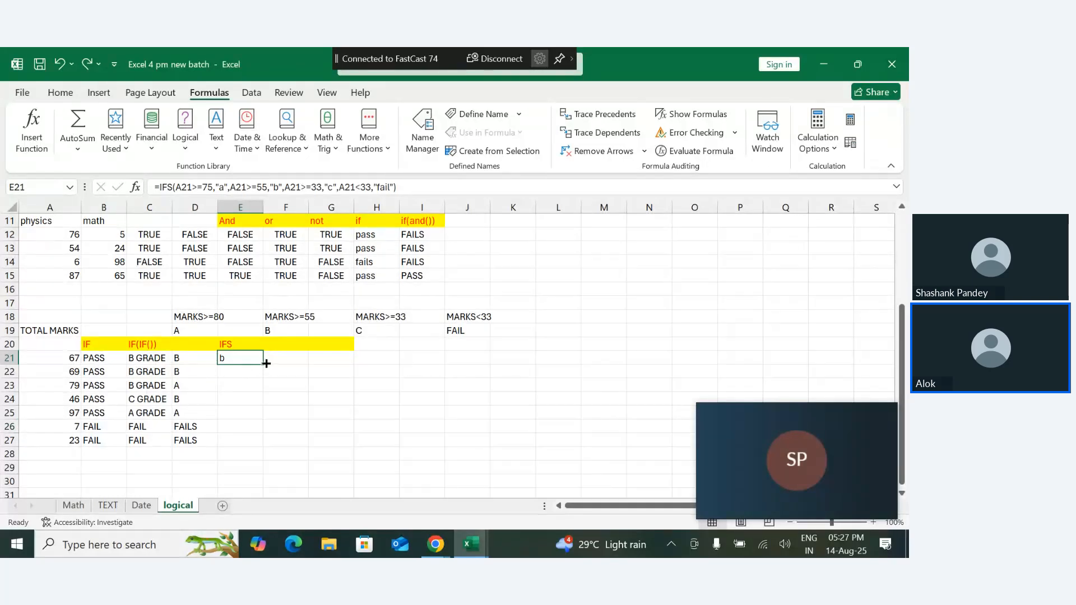
left_click_drag(260, 364, 262, 447)
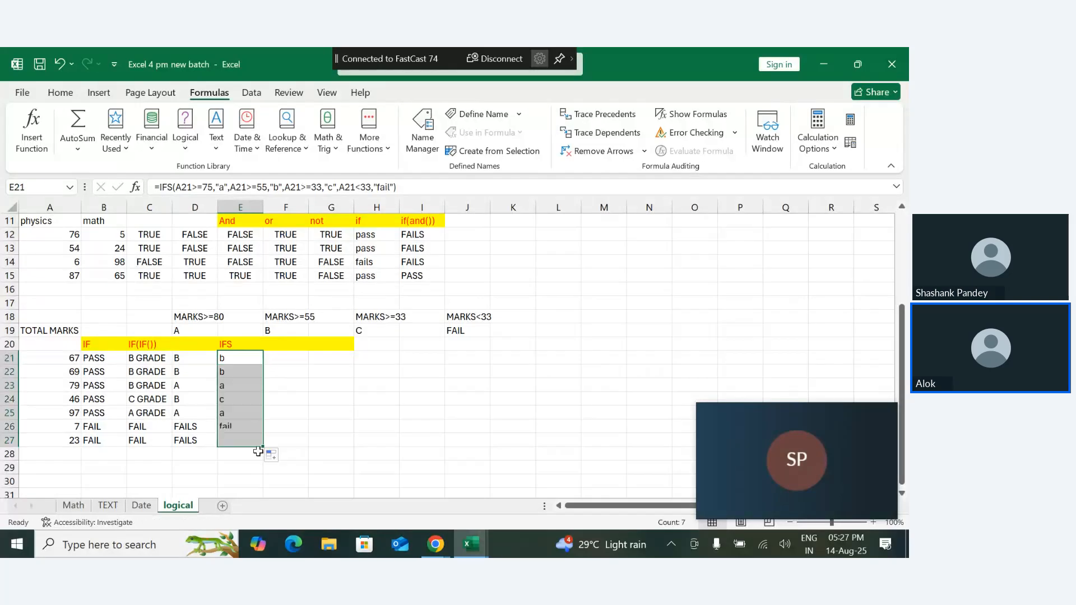
- Inspect the IFS formula in E26 and remove the stray J25 reference inserted into it
double_click(241, 426)
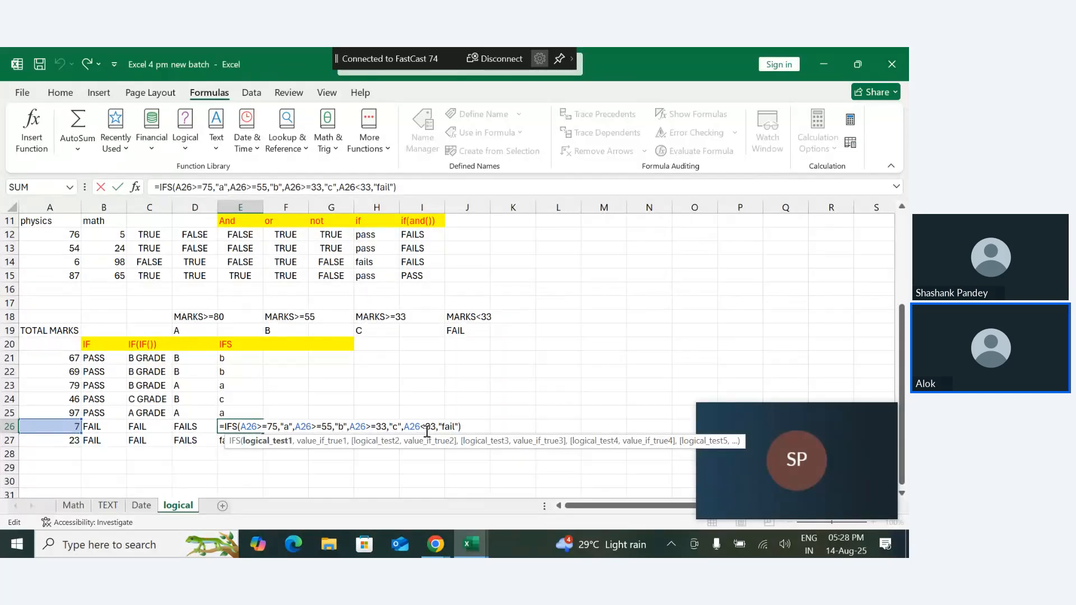
left_click(460, 408)
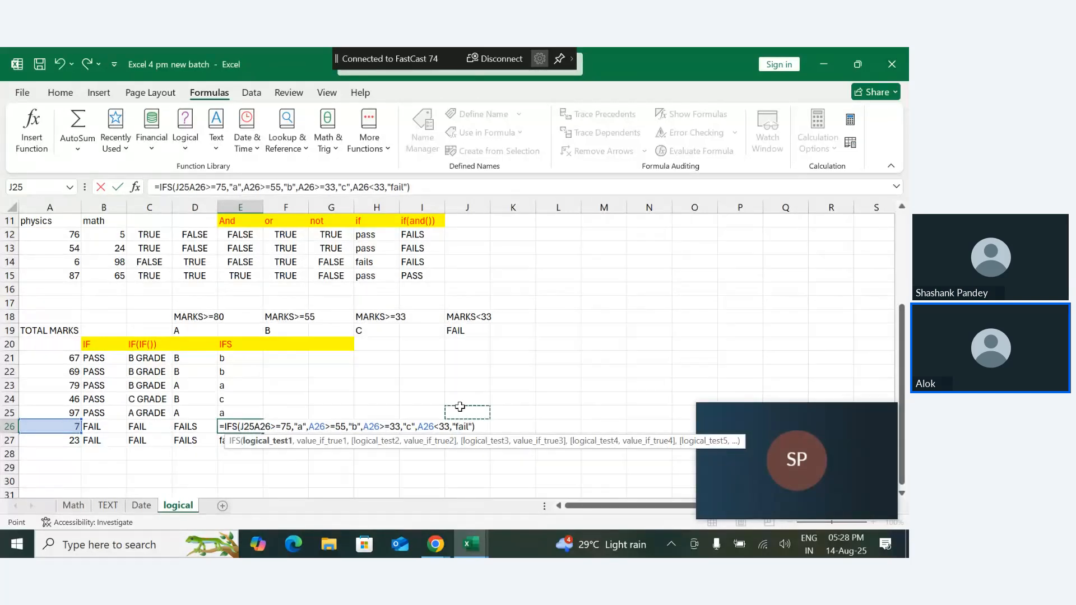
key("BackSpace")
key("BackSpace")
key("BackSpace")
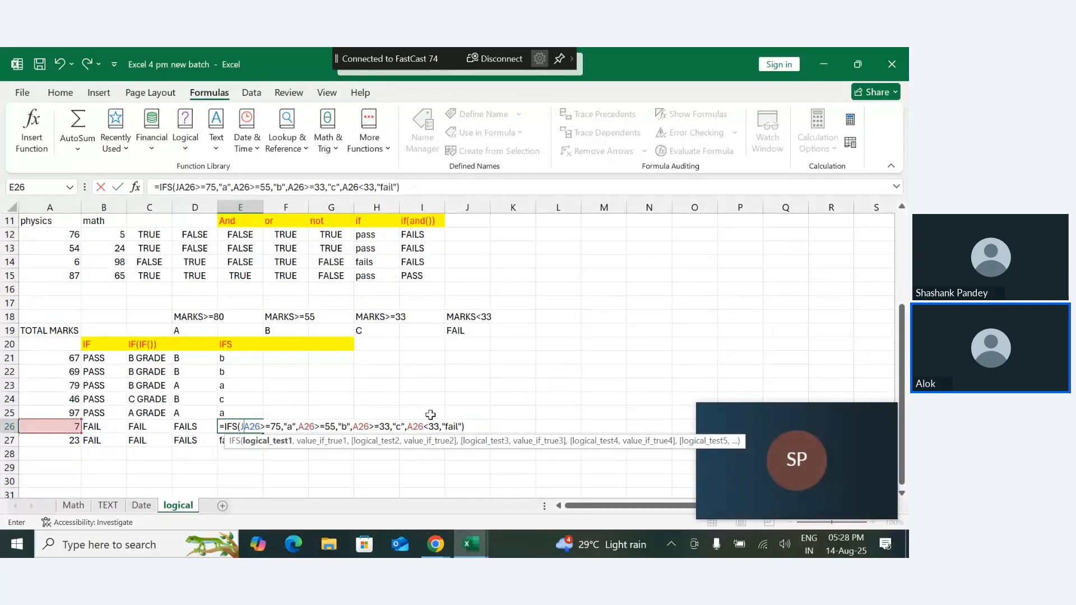
key("Return")
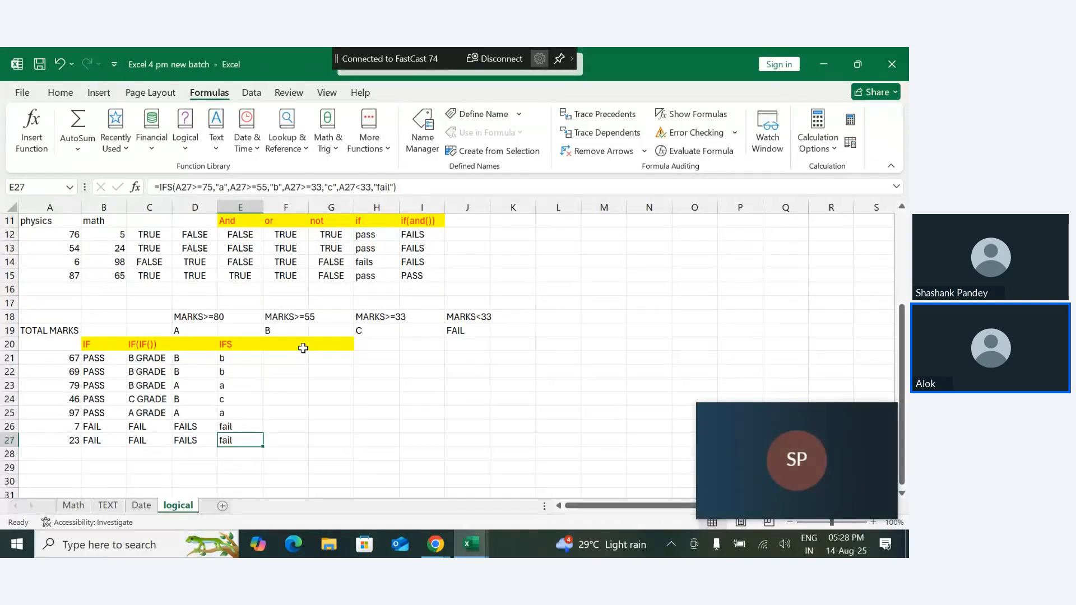
- Enter the labels A in A30 and B in A31 below the marks table
key("Down")
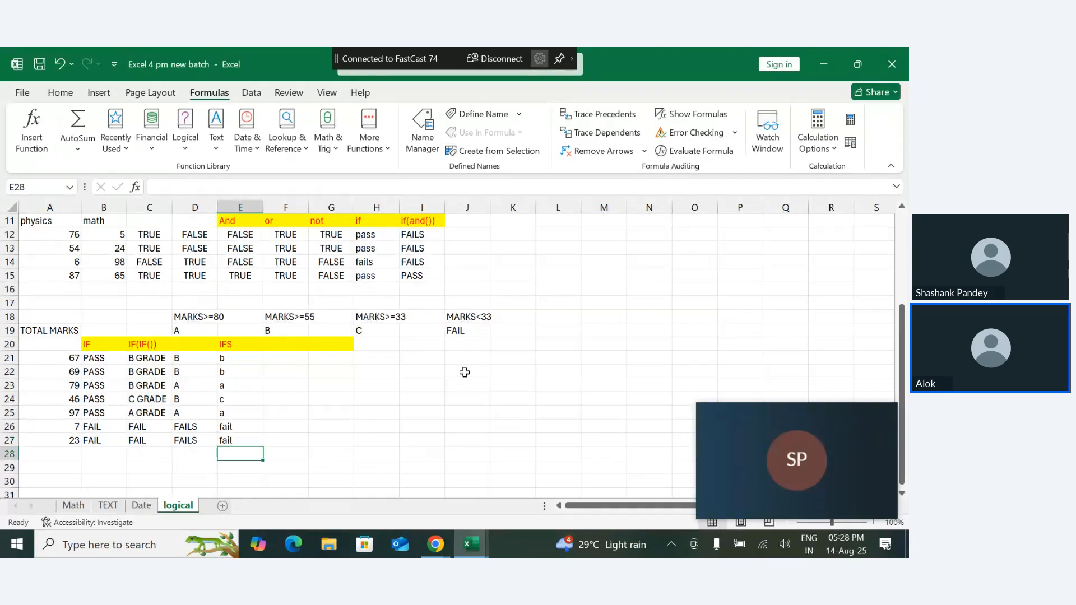
key("Down")
key("Down")
key("Down")
key("Down")
key("Down")
key("Down")
key("Down")
key("Down")
key("Down")
key("Down")
key("Down")
key("Down")
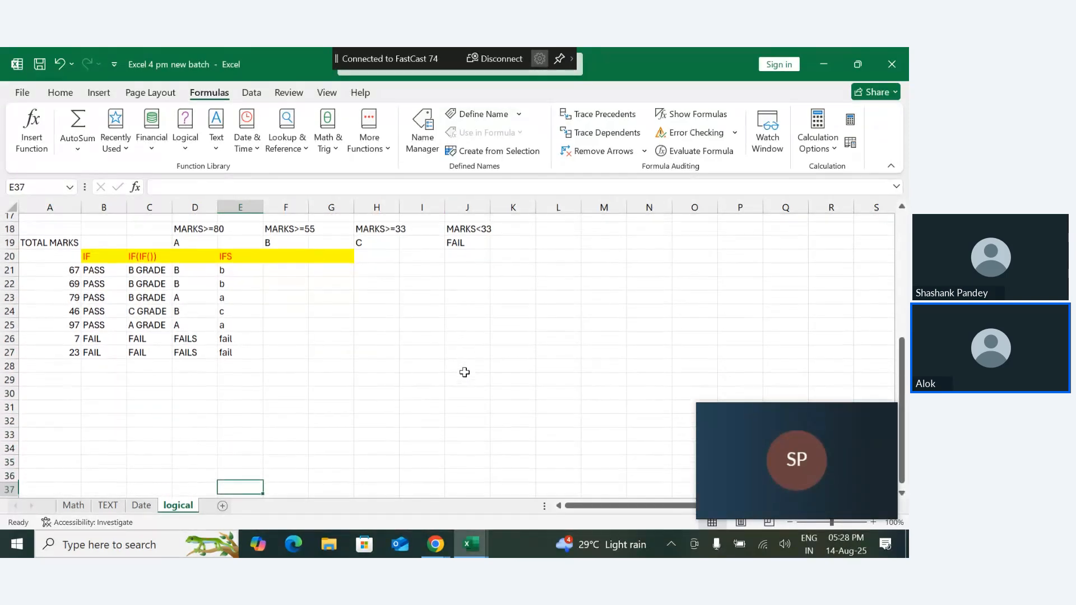
key("Down")
key("Down")
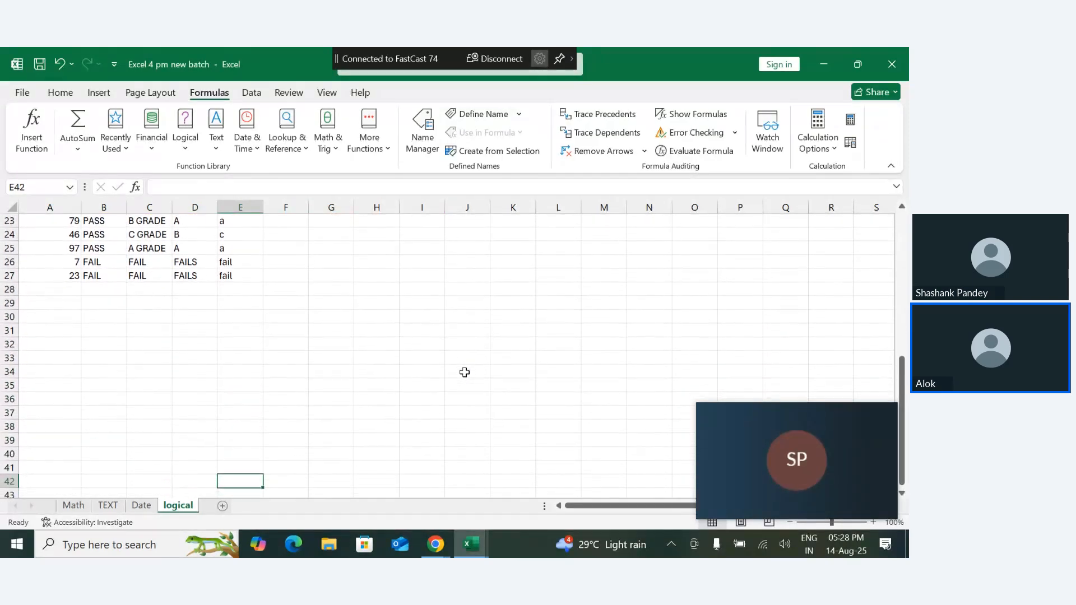
left_click(39, 315)
type("A")
key("Tab")
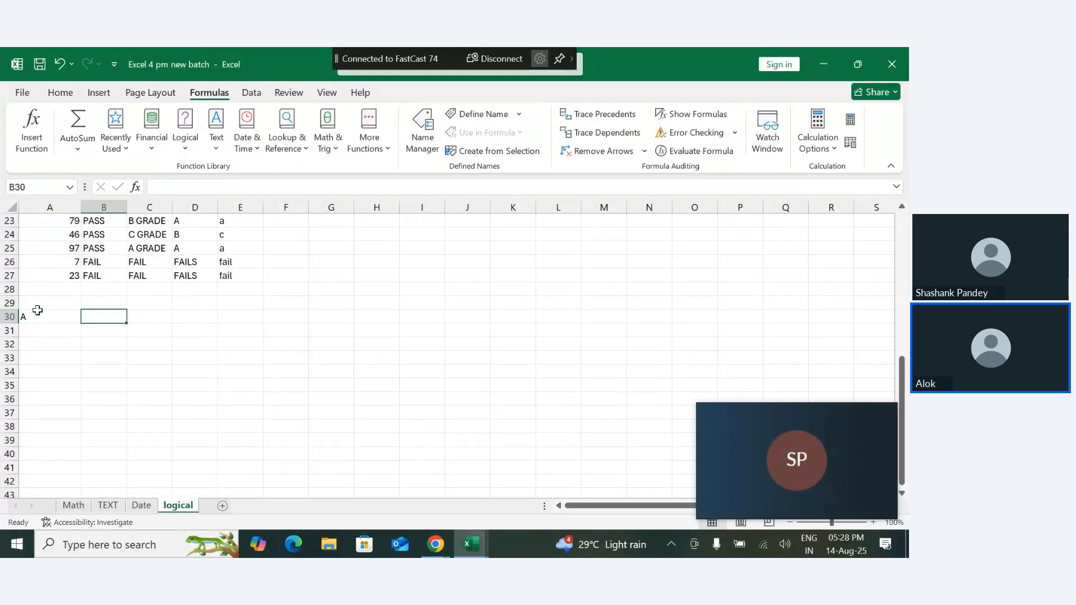
key("Return")
type("B")
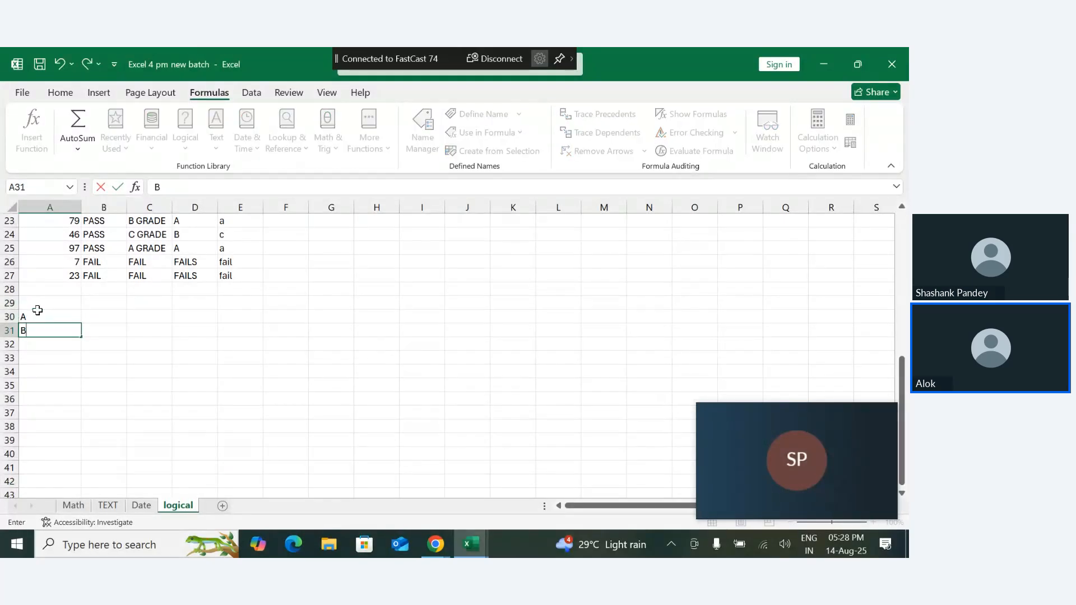
key("Tab")
- Enter 10 in B30 and 20 in B31 beside the A and B labels
left_click(95, 319)
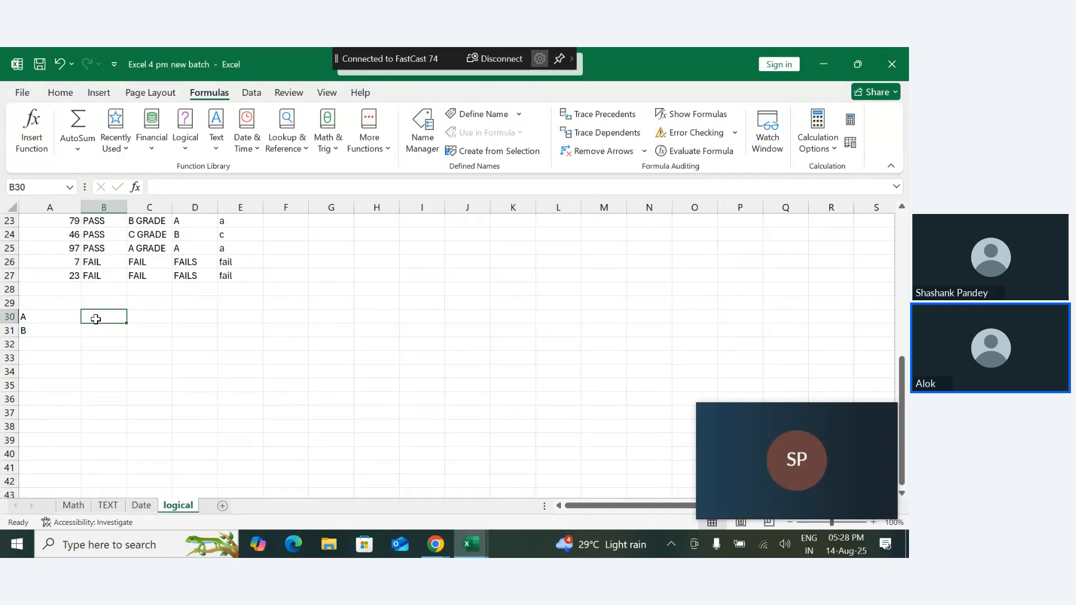
type("10")
key("Return")
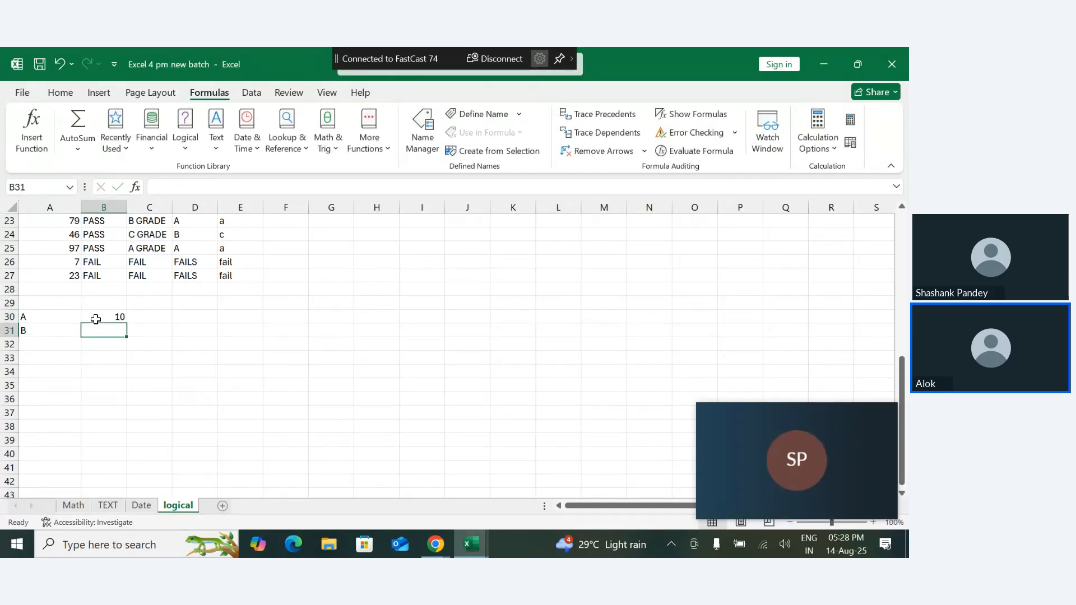
type("20")
key("Tab")
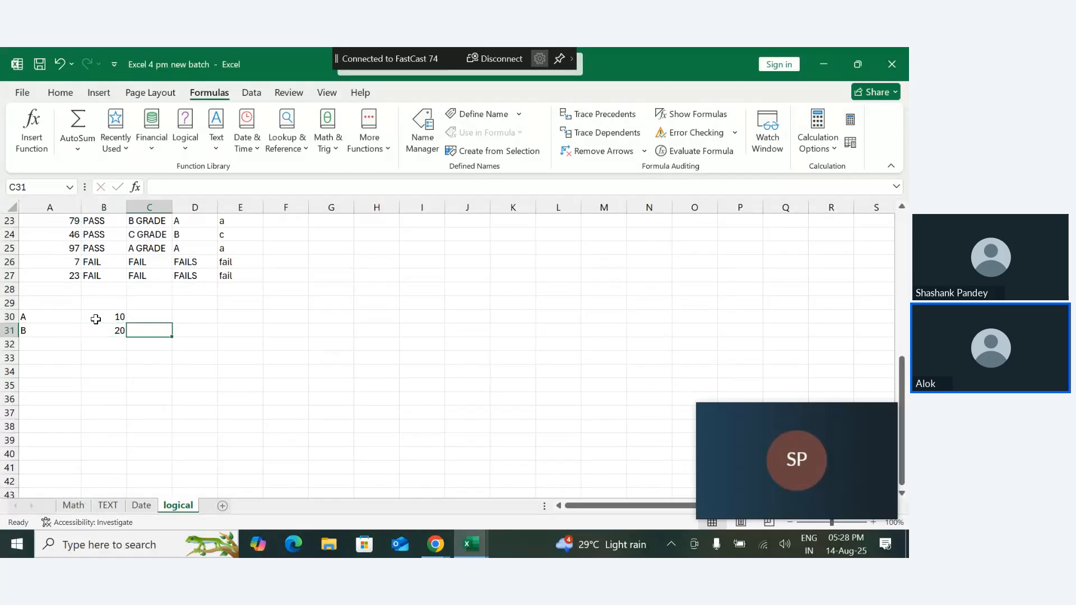
- Enter a formula in D30 that divides B30 by B31
left_click(201, 318)
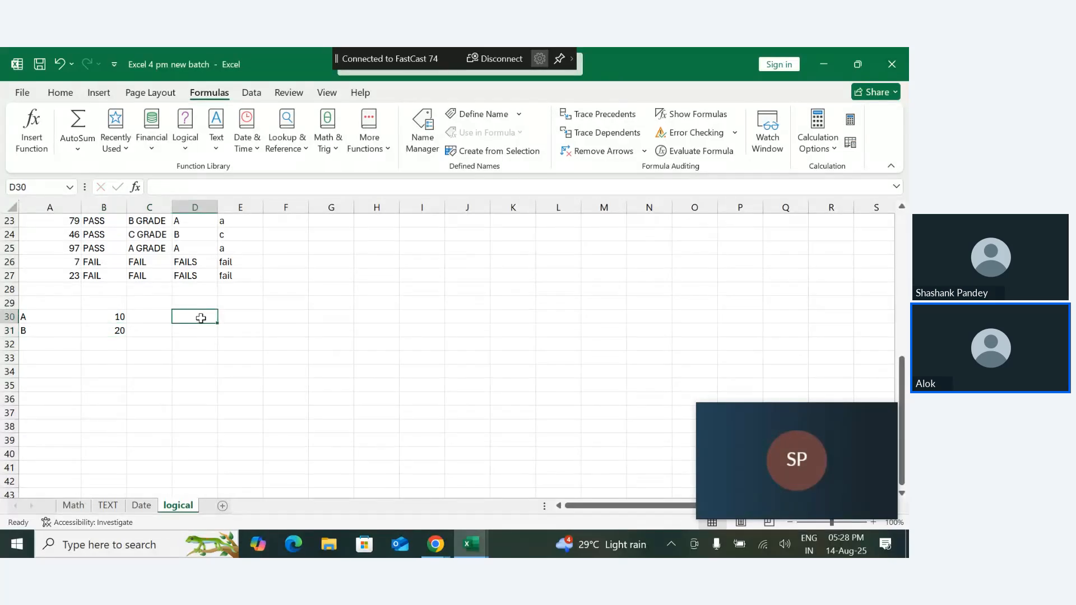
type("=i")
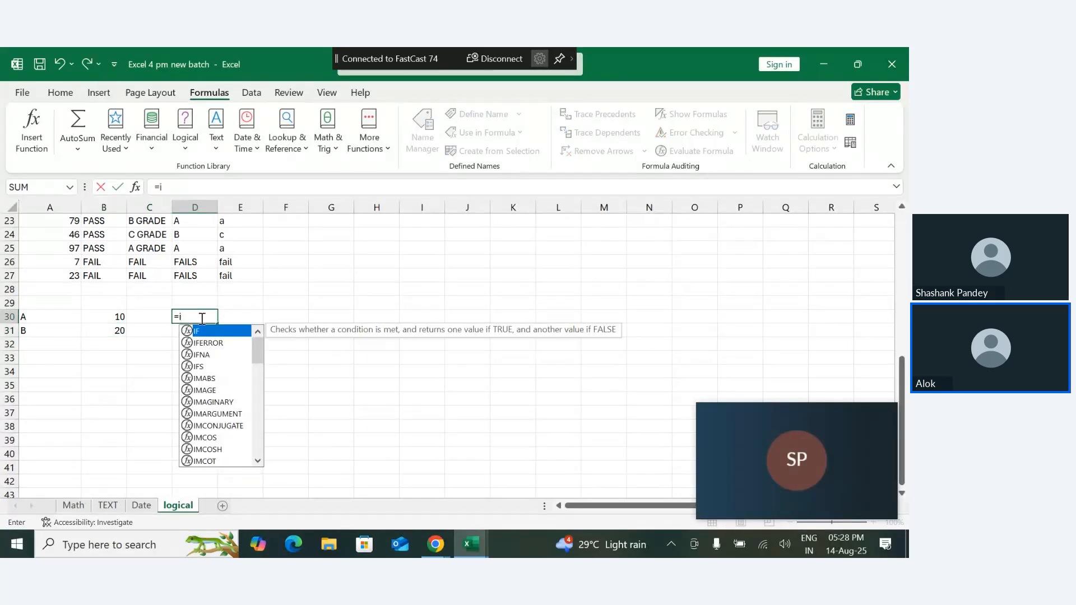
key("BackSpace")
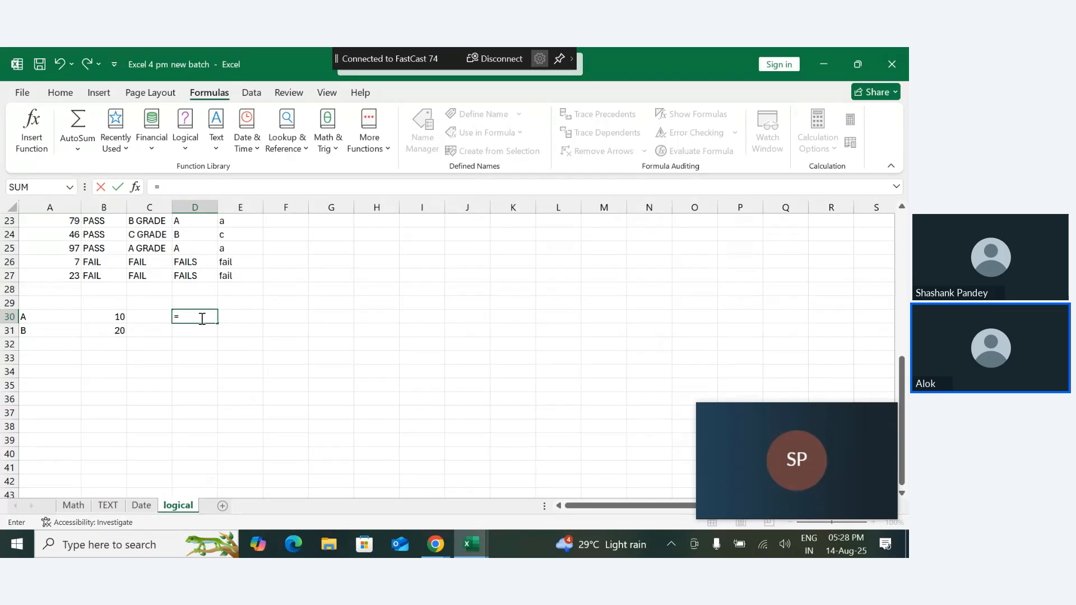
left_click(118, 318)
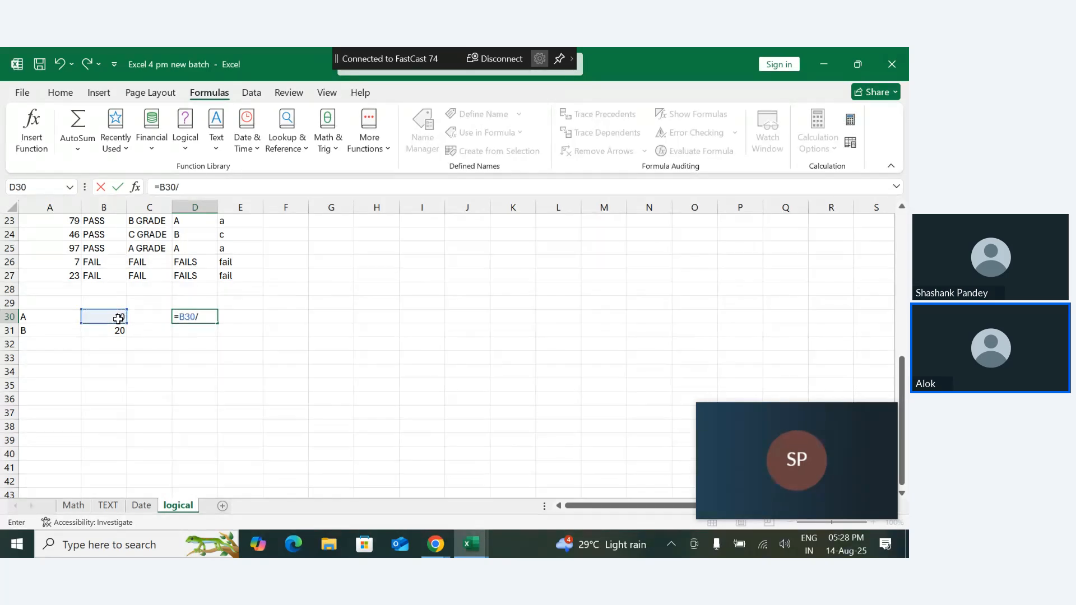
type("/")
left_click(121, 330)
key("Return")
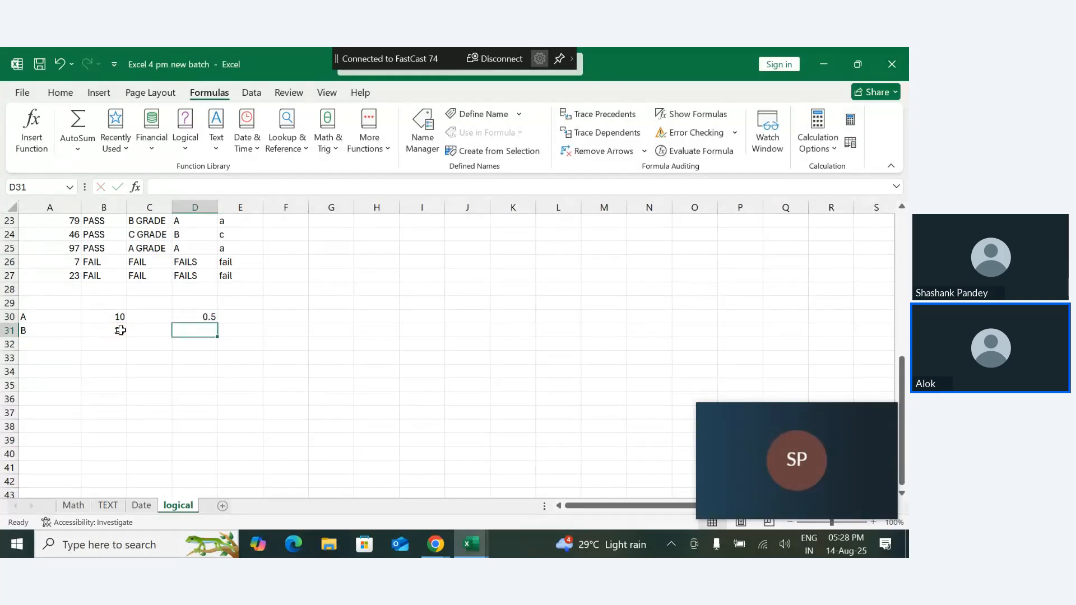
- Clear the contents of cells D29 to D32, including the division formula
left_click(205, 313)
key("Up")
key("Up")
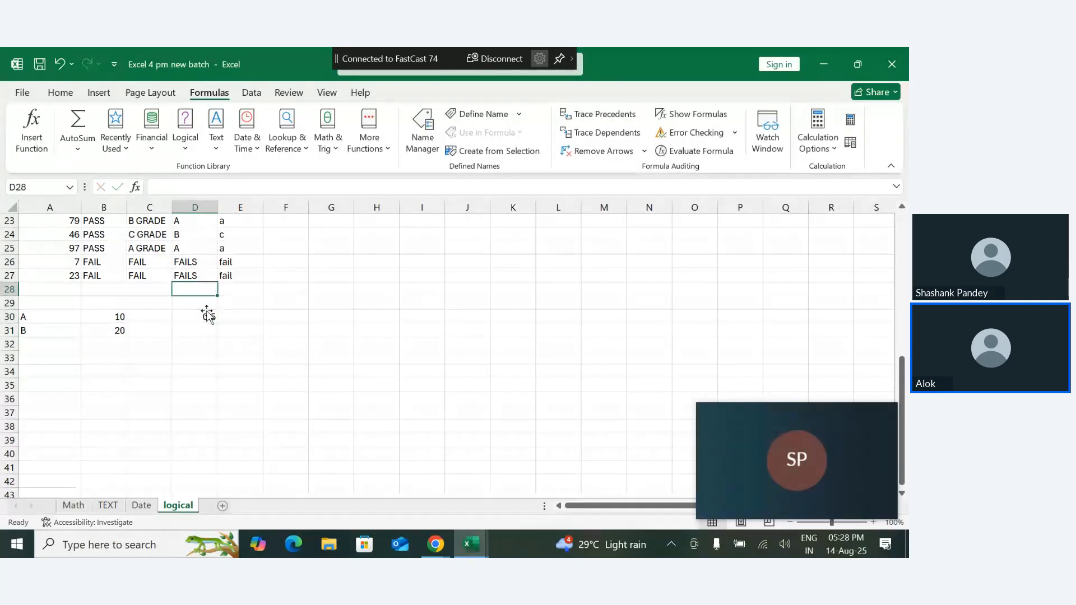
left_click_drag(203, 305, 213, 342)
key("Delete")
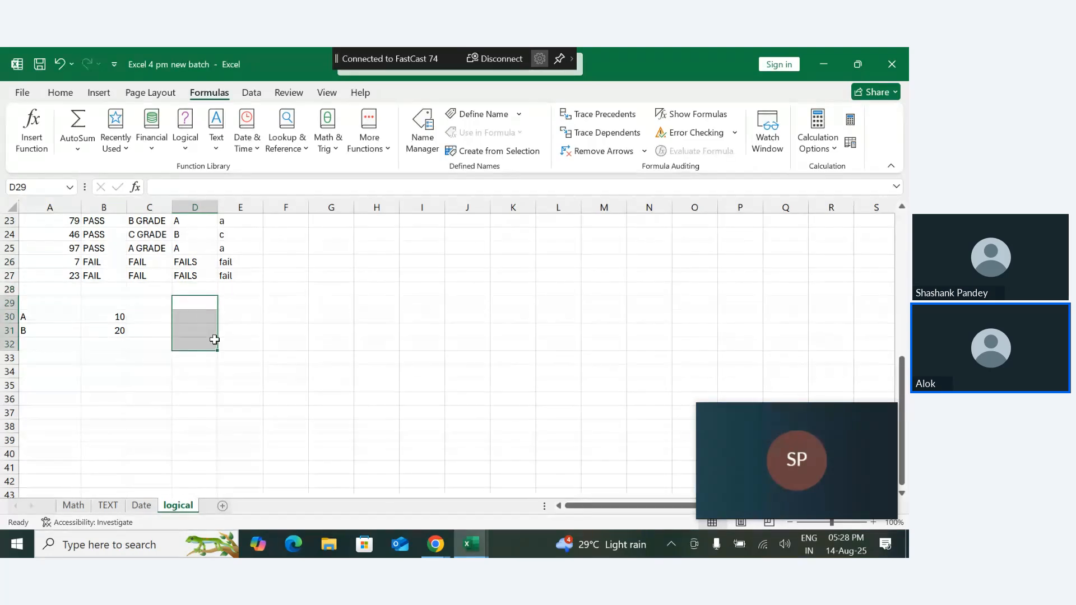
- Enter the formula =10/2 in D31
left_click(184, 334)
type("=")
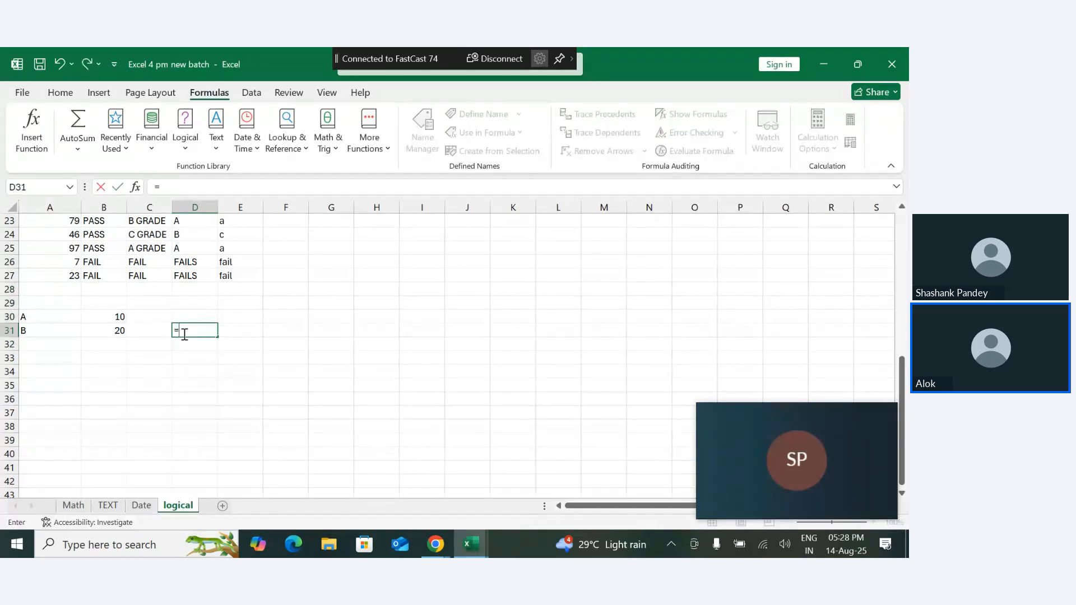
type("10/2")
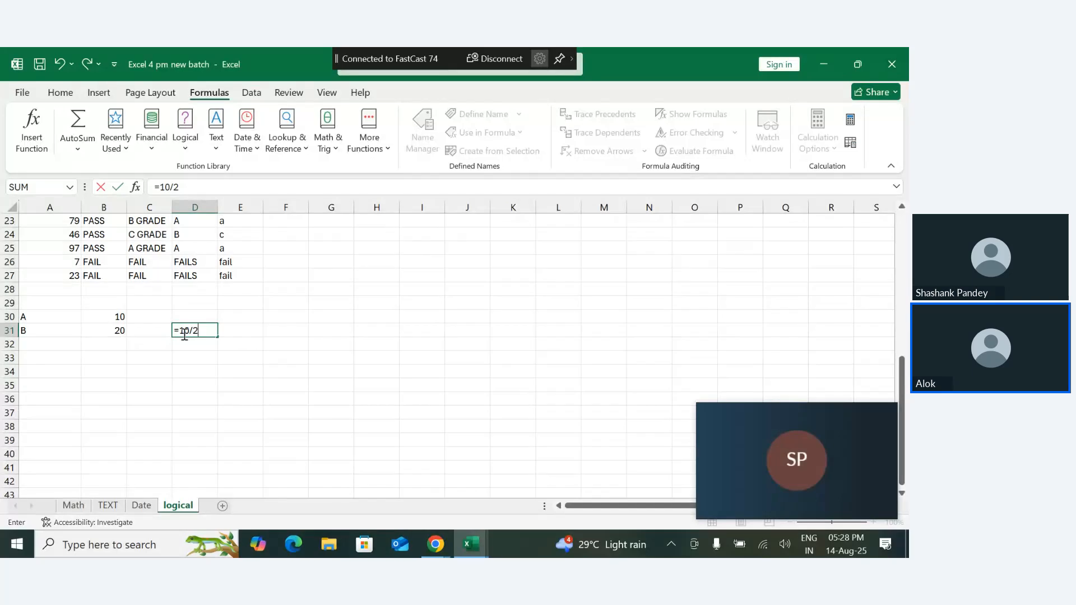
key("Return")
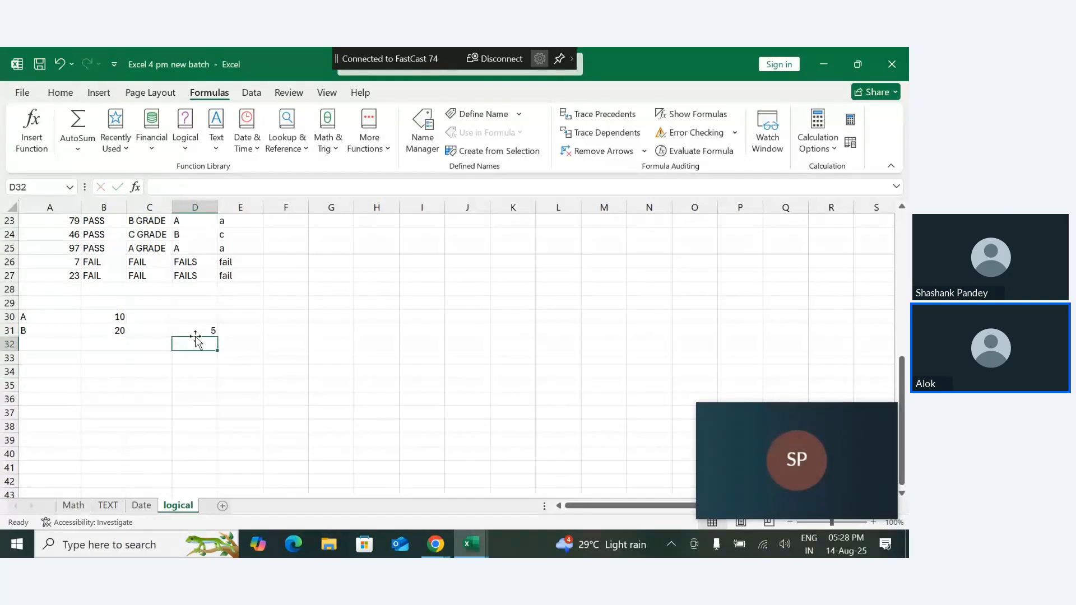
- Change the formula in D31 to =10/0
double_click(209, 331)
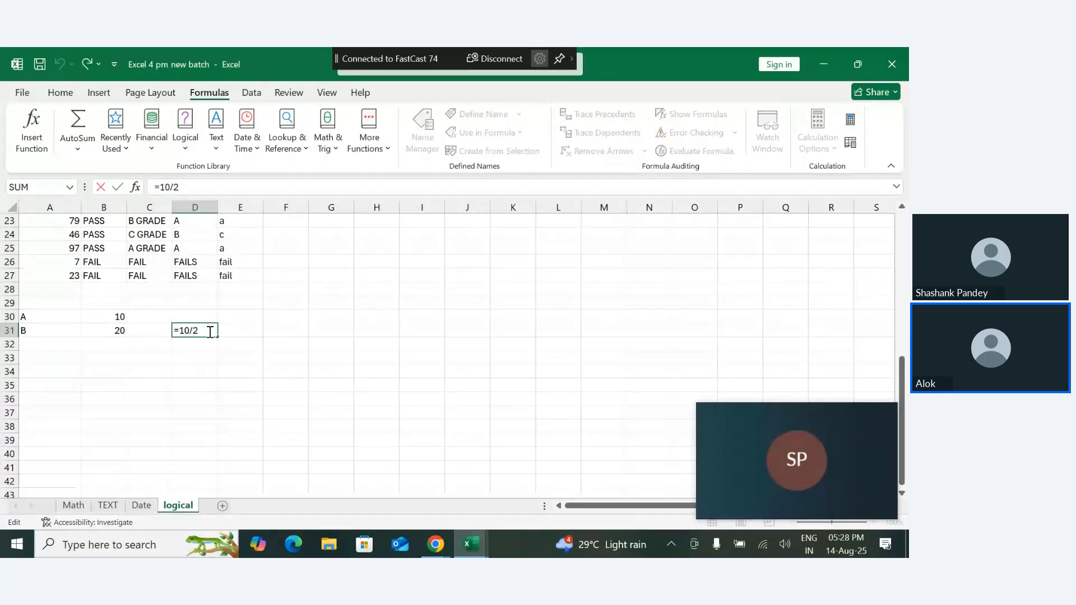
key("BackSpace")
type("0")
key("Return")
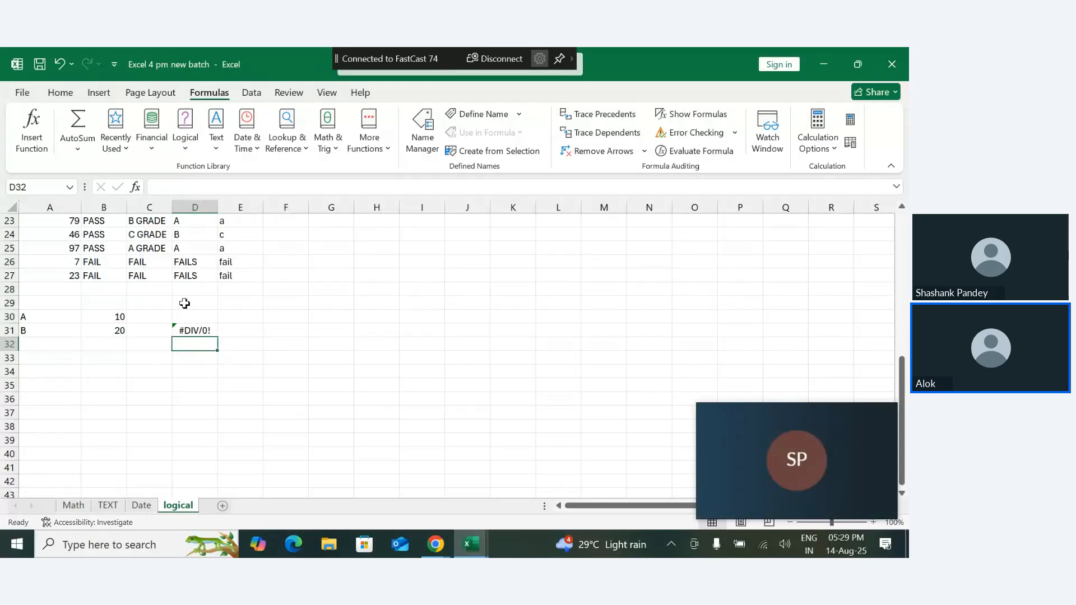
- Clear the contents of cells C29 to E34, including the division formula in D31
left_click_drag(161, 305, 225, 368)
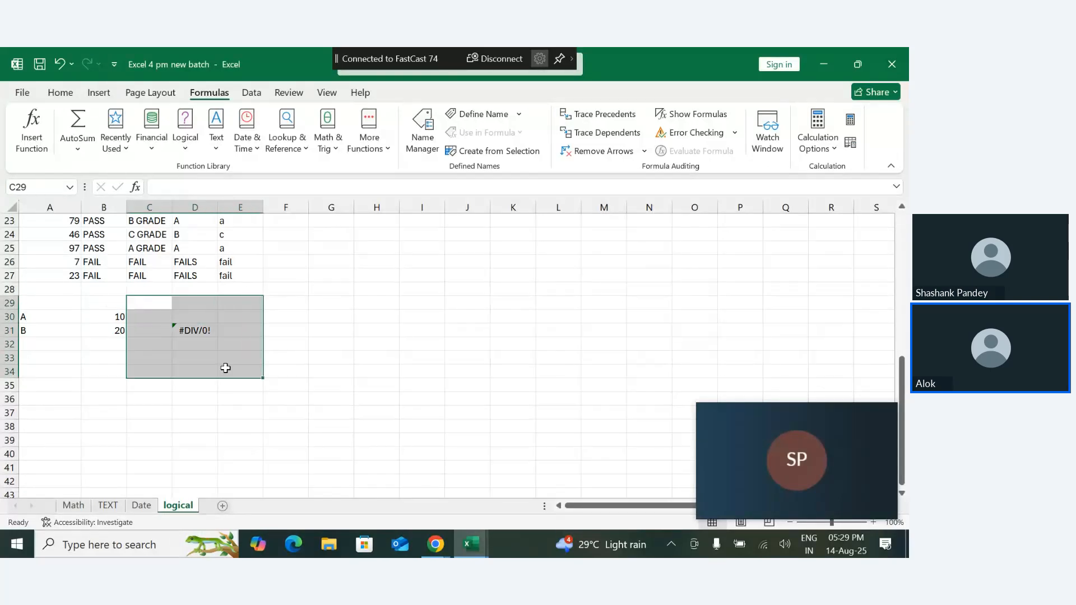
key("Delete")
left_click(216, 361)
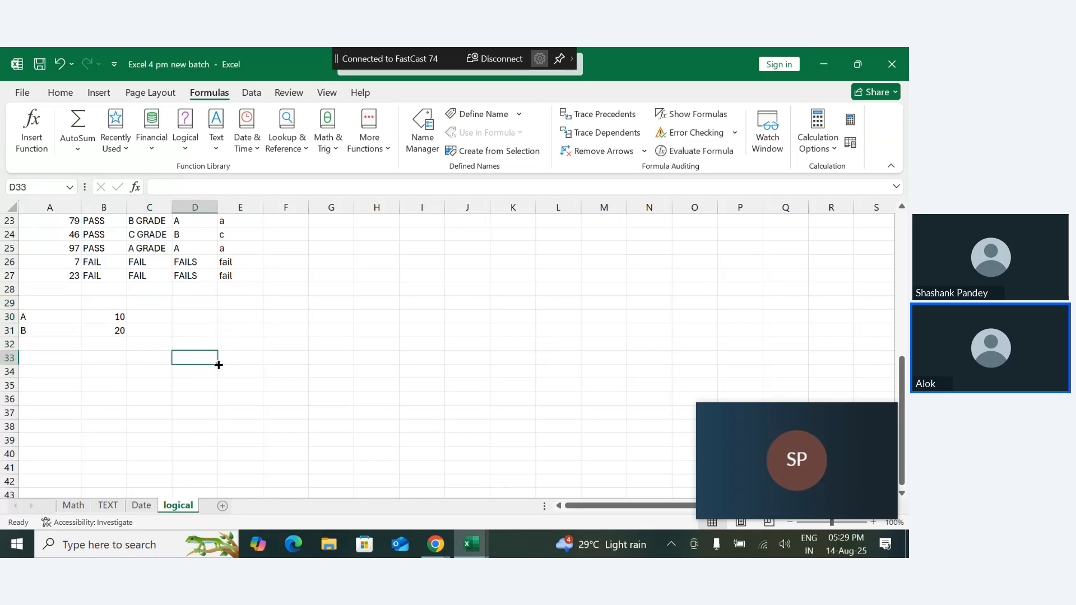
left_click(191, 306)
type("=")
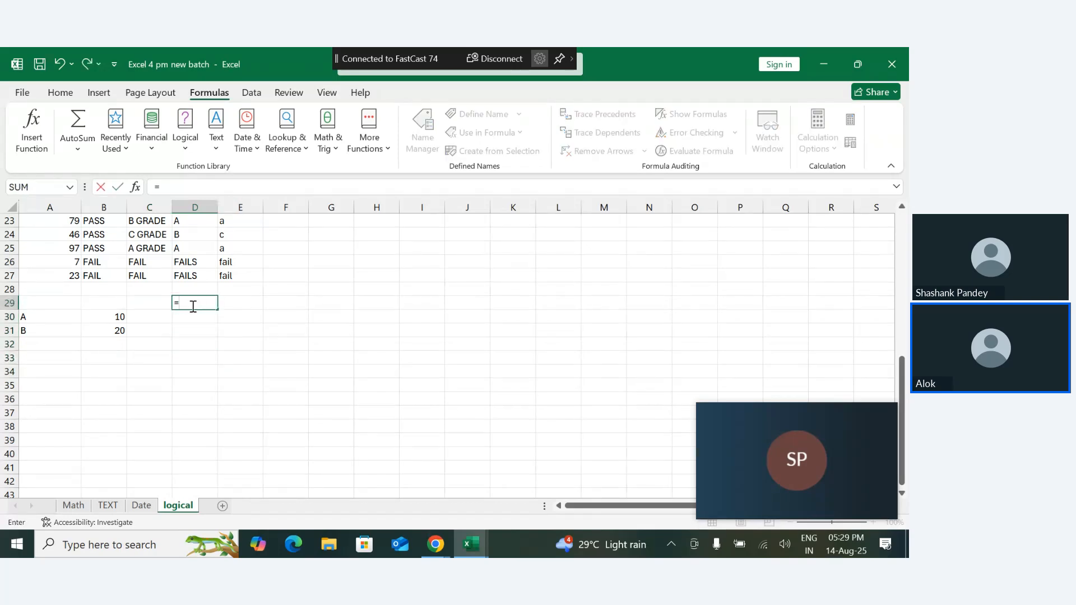
key("Escape")
- Start an IFERROR formula in D30 with B30/B31 as the value to evaluate
key("Down")
type("=")
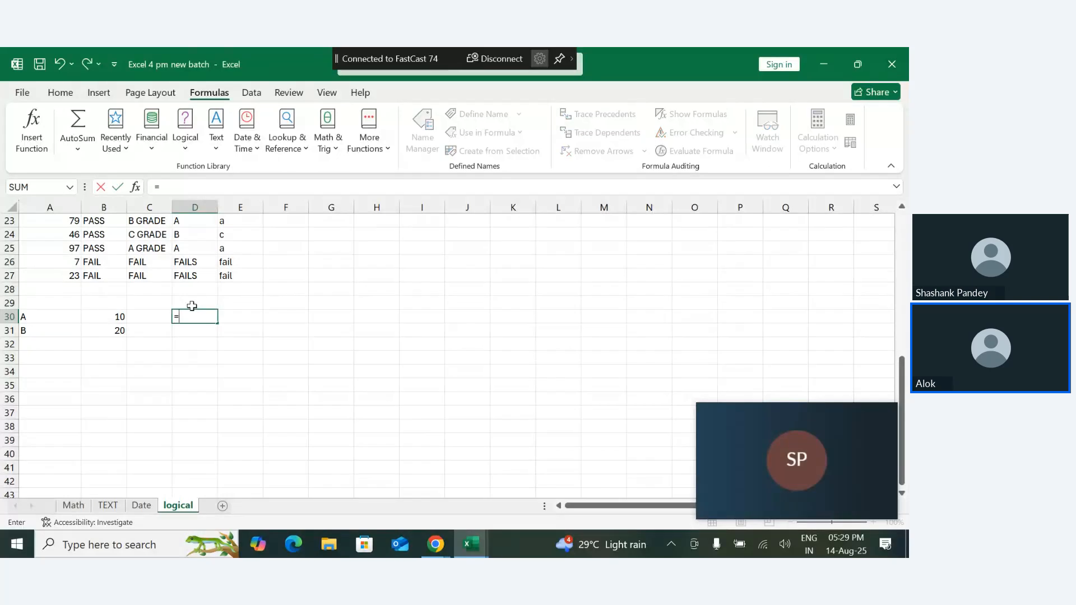
type("if")
key("Down")
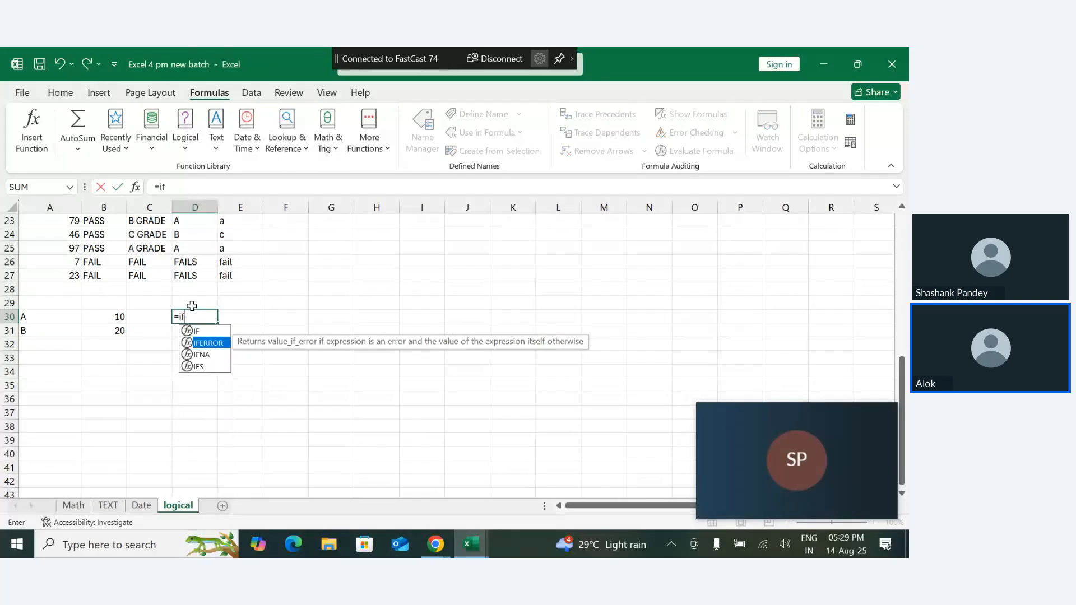
key("Tab")
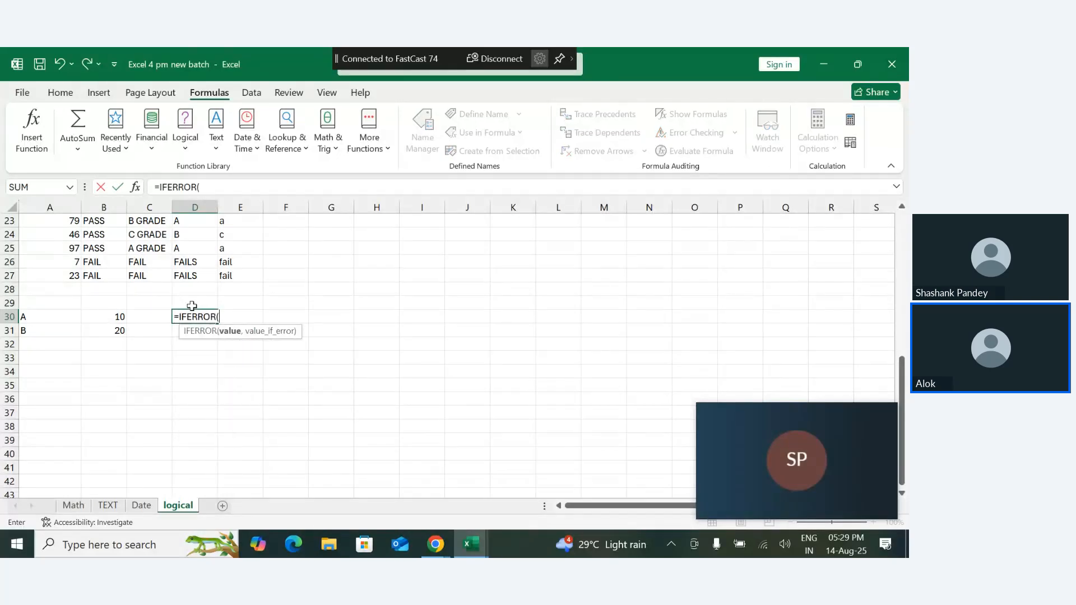
left_click(114, 317)
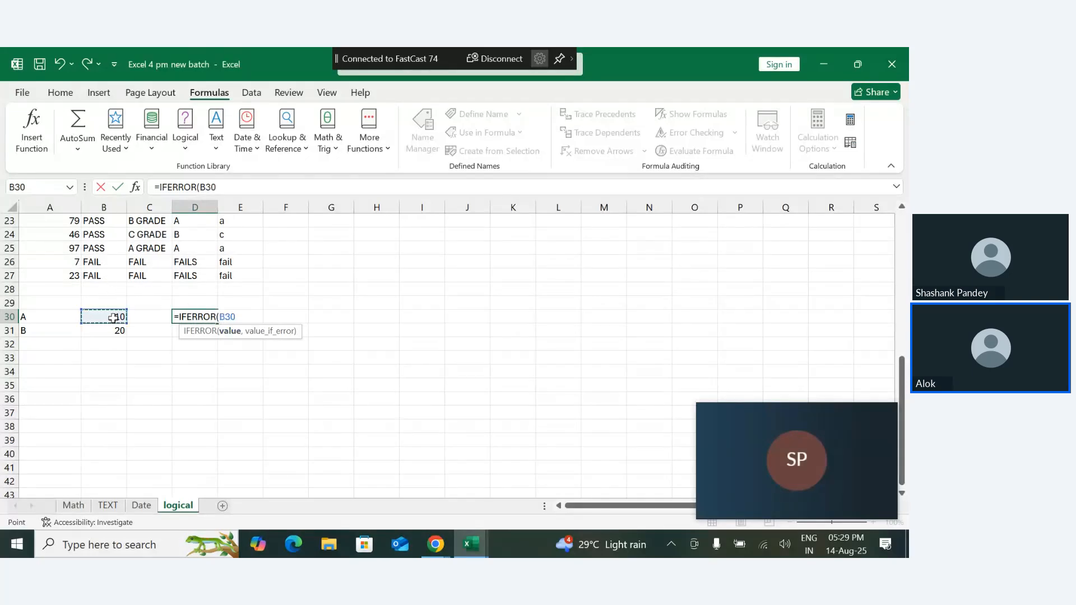
type("/")
left_click(114, 329)
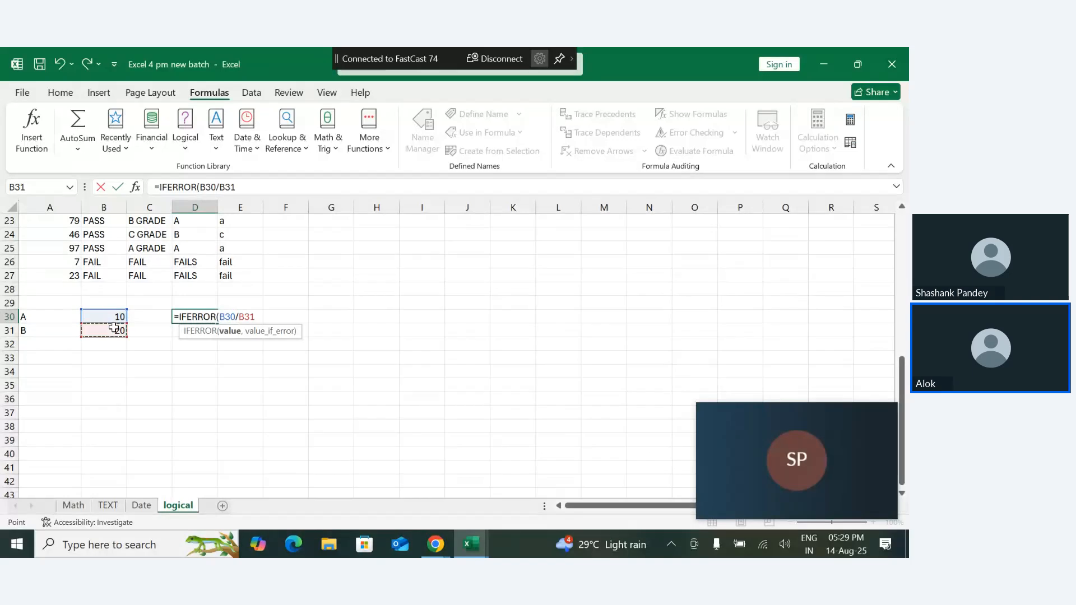
- Complete the IFERROR formula in D30 with "not posiible" as the value returned on an error
type(",")
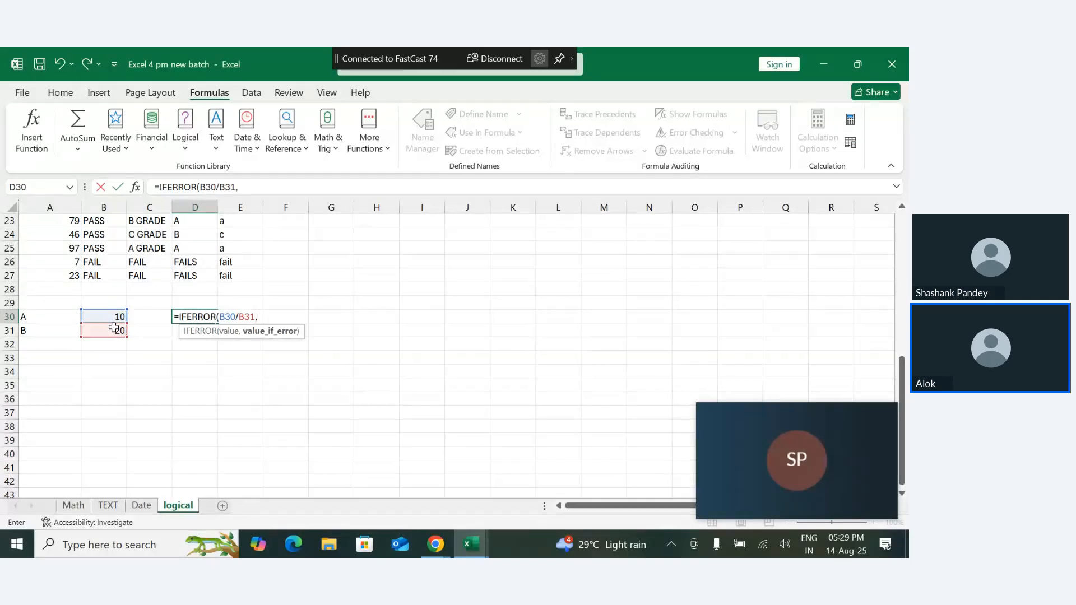
type("\"not posiible")
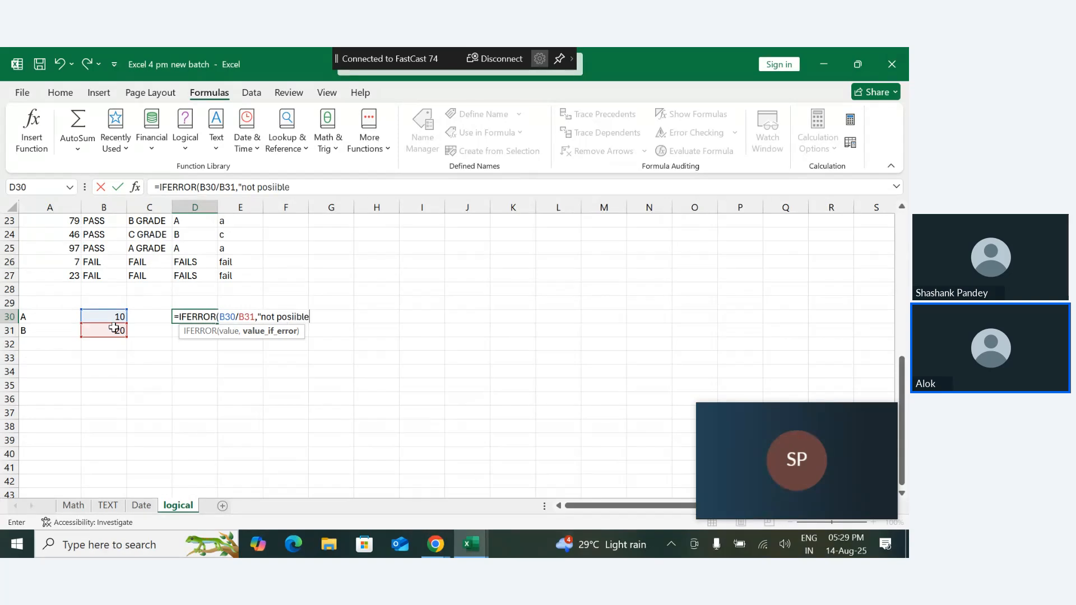
type("\")")
key("Return")
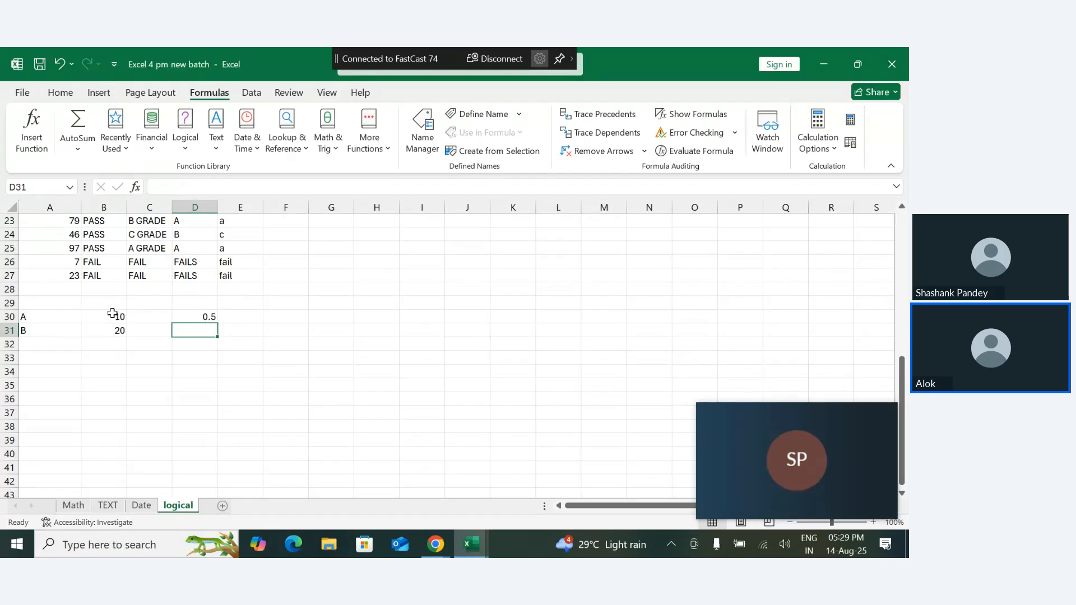
- Set the value of B in B31 to 0 and auto-fit the width of column D to its contents
double_click(120, 331)
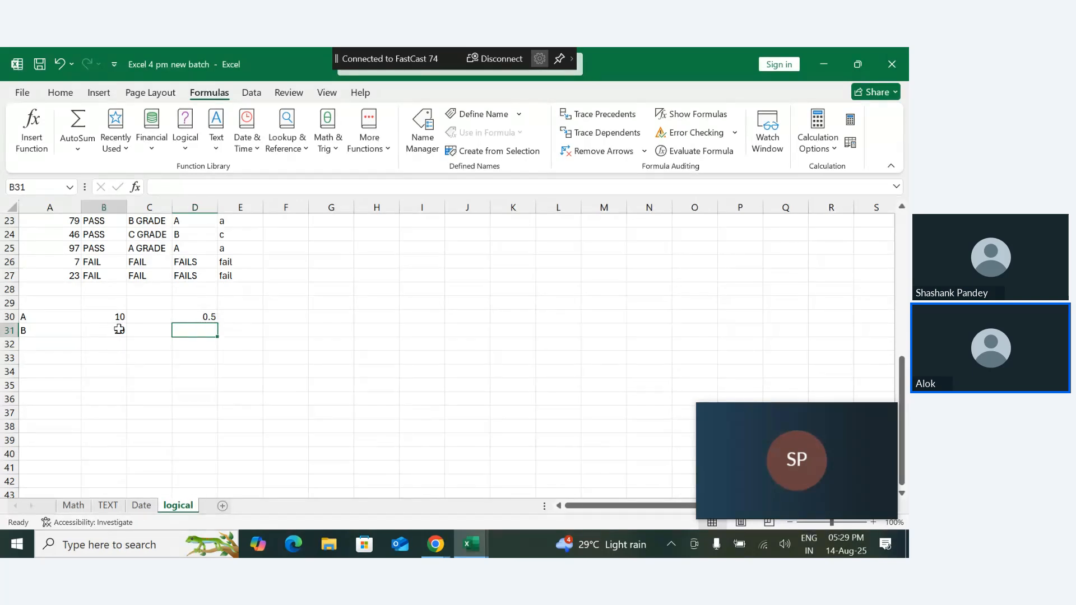
key("BackSpace")
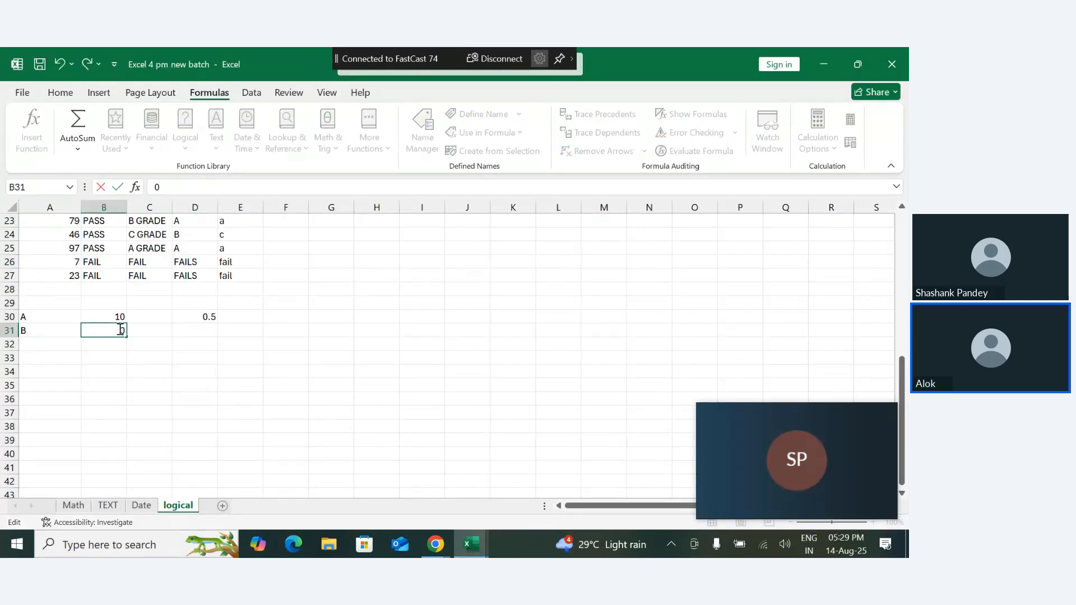
key("Return")
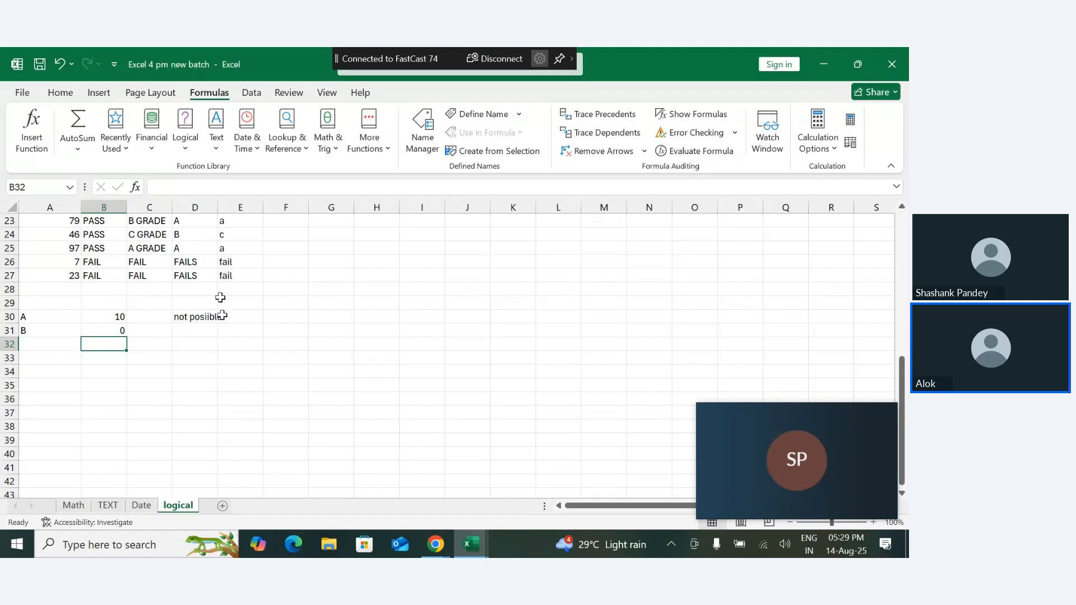
double_click(218, 206)
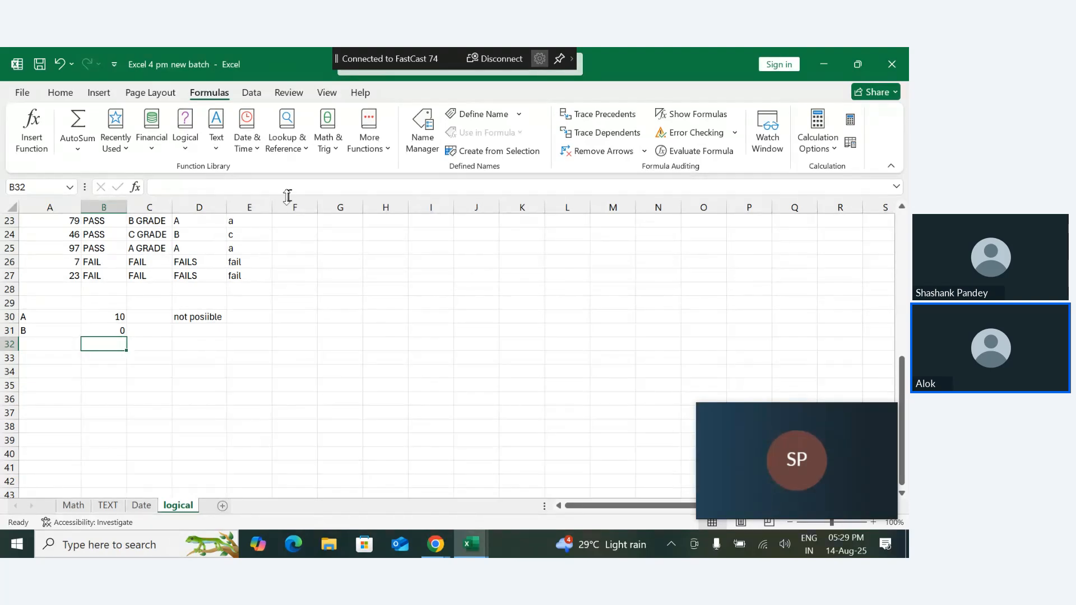
- Enter the label iferror in D29, above the IFERROR formula
left_click(188, 304)
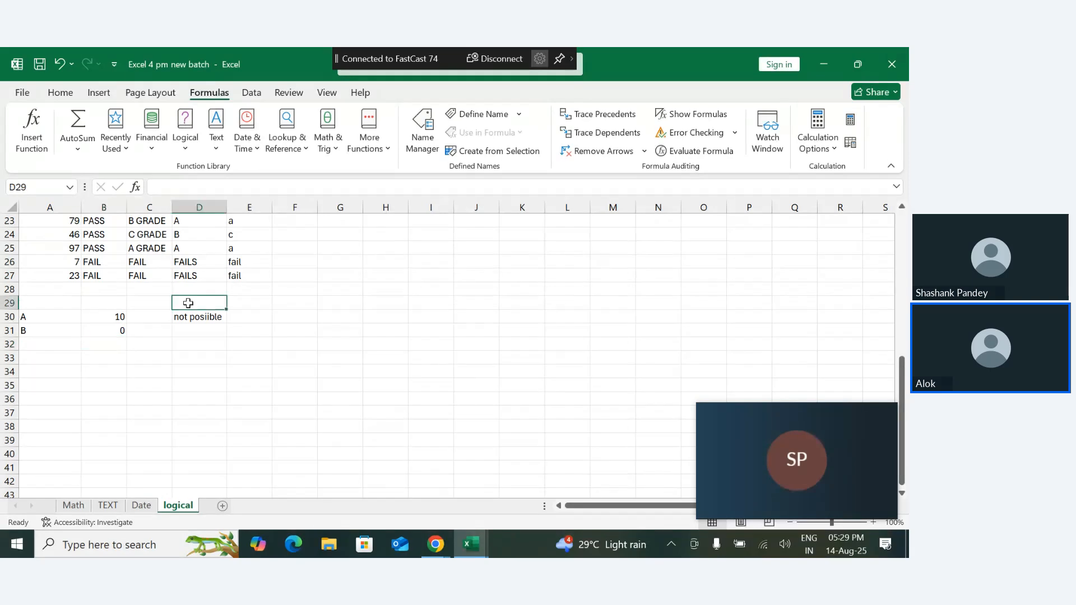
type("iferror")
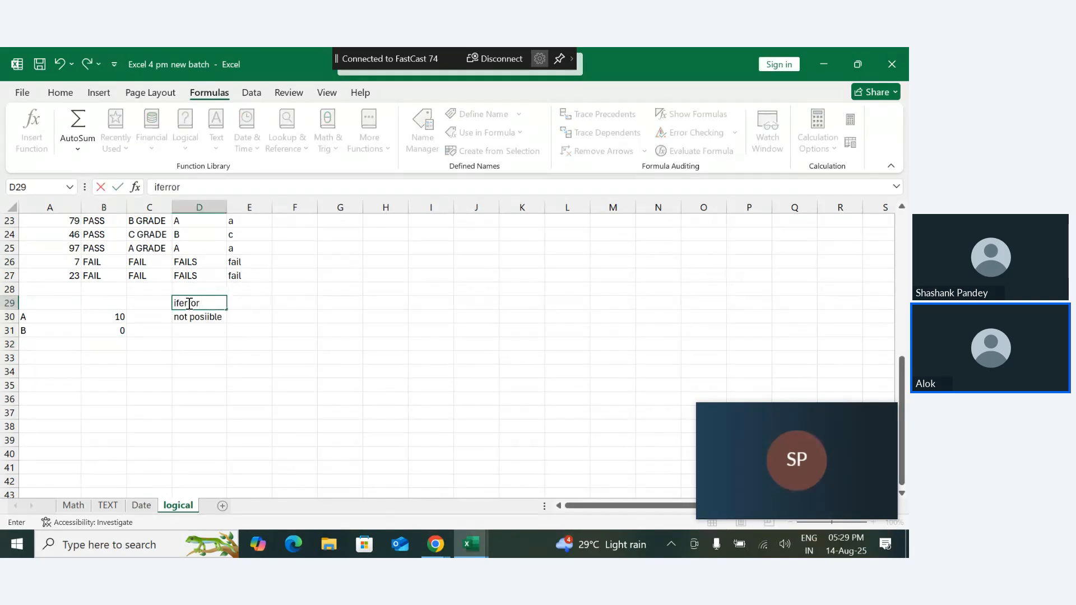
key("Return")
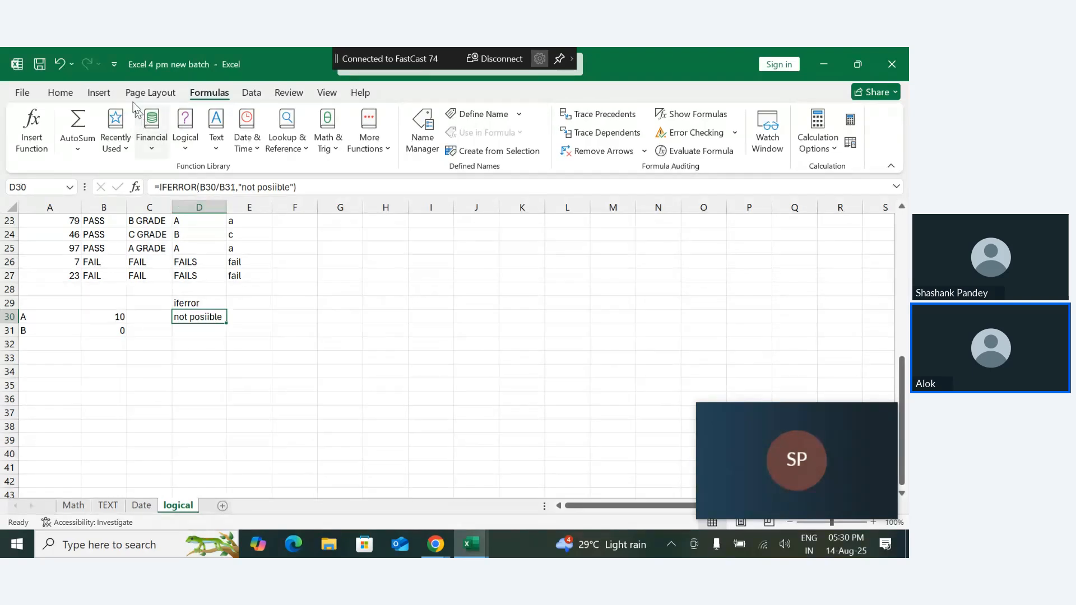
- Fill D30 and the iferror label in D29 with yellow, and set the label's font color to red
left_click(60, 92)
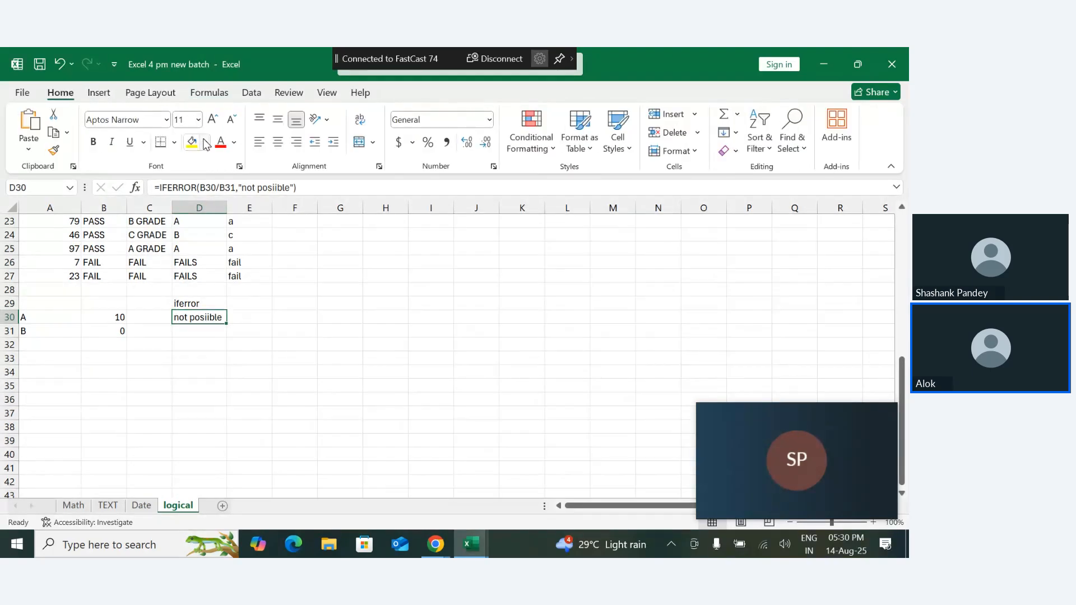
left_click(193, 144)
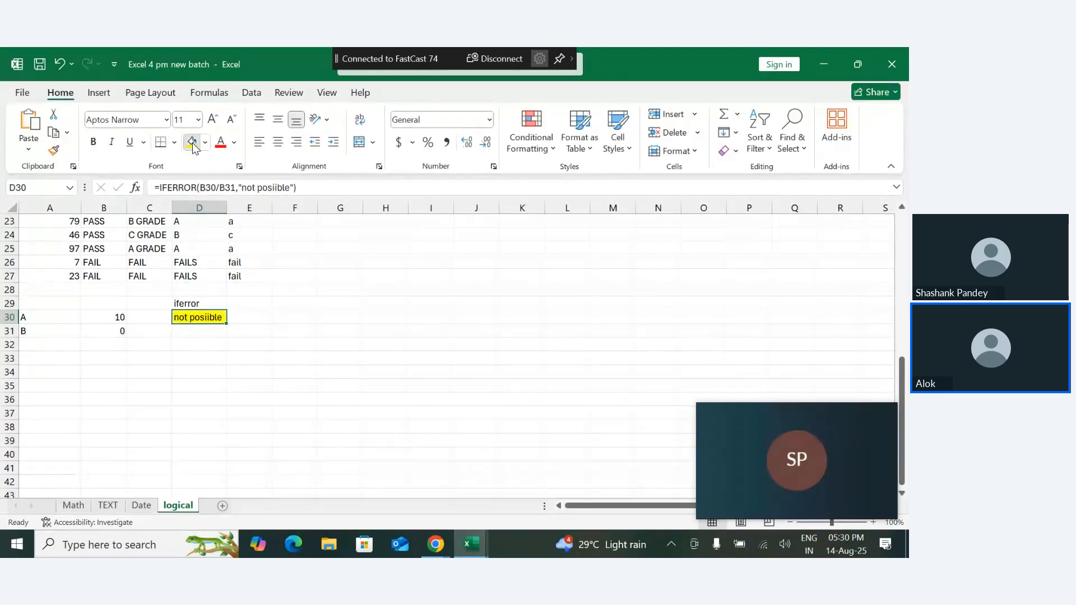
left_click(214, 306)
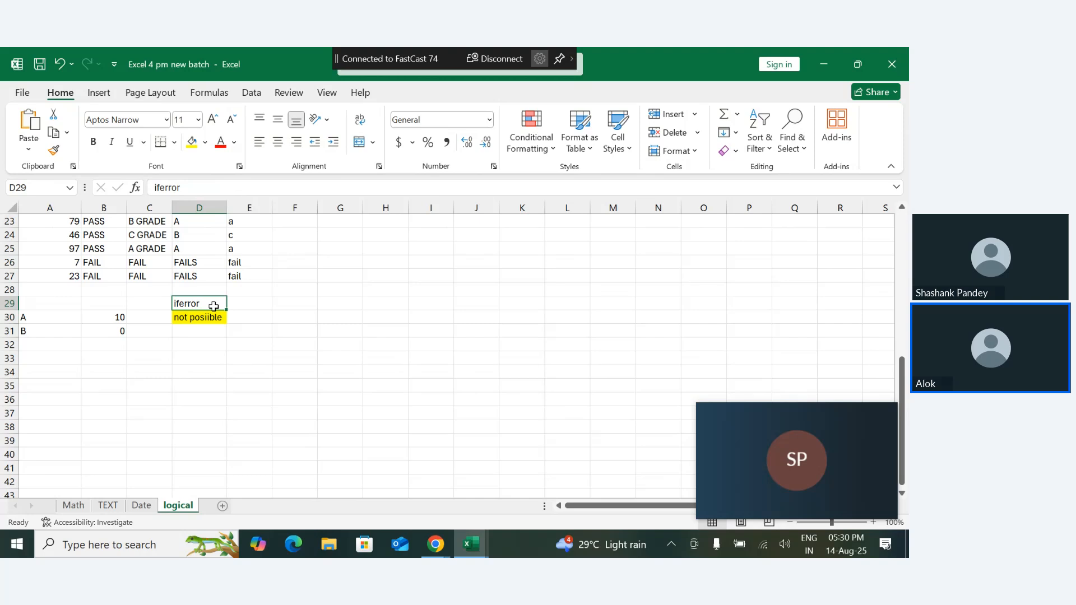
left_click(191, 143)
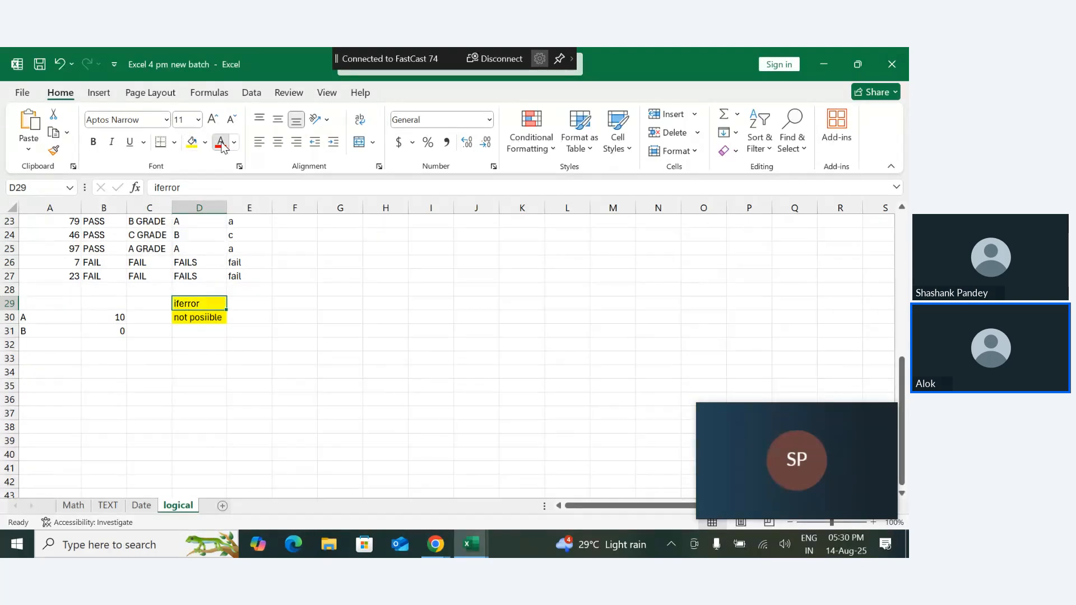
left_click(221, 143)
- Remove the fill color from the formula cell D30
key("Down")
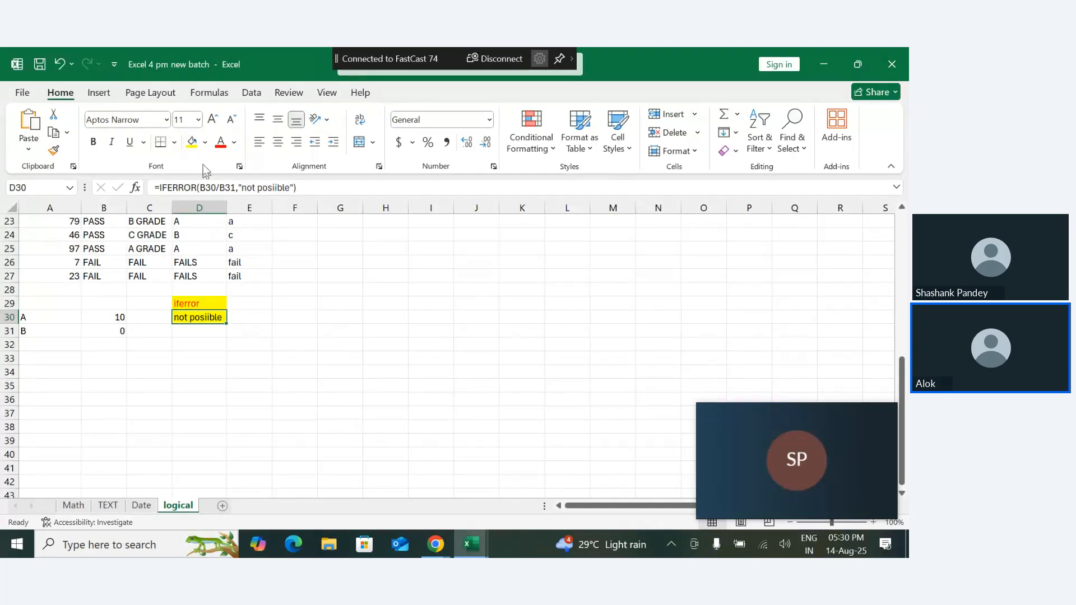
left_click(206, 142)
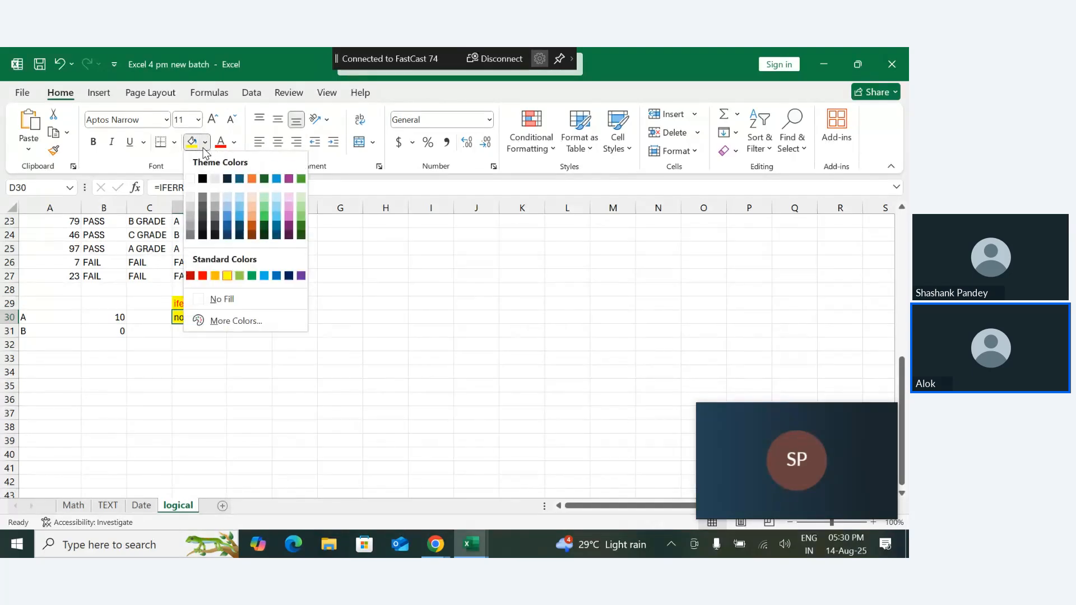
left_click(205, 297)
left_click(216, 363)
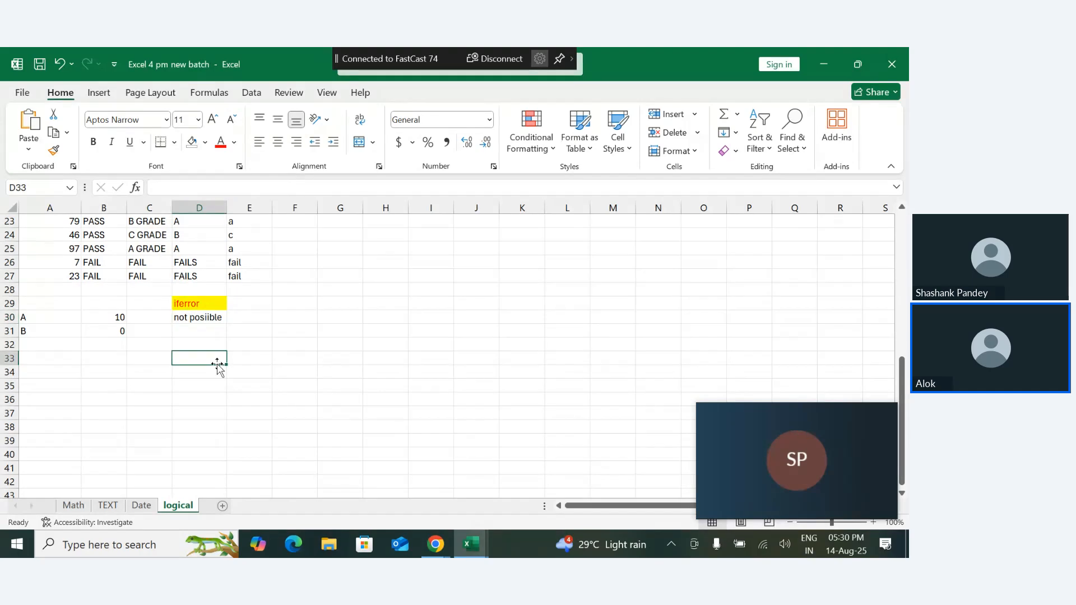
left_click(209, 93)
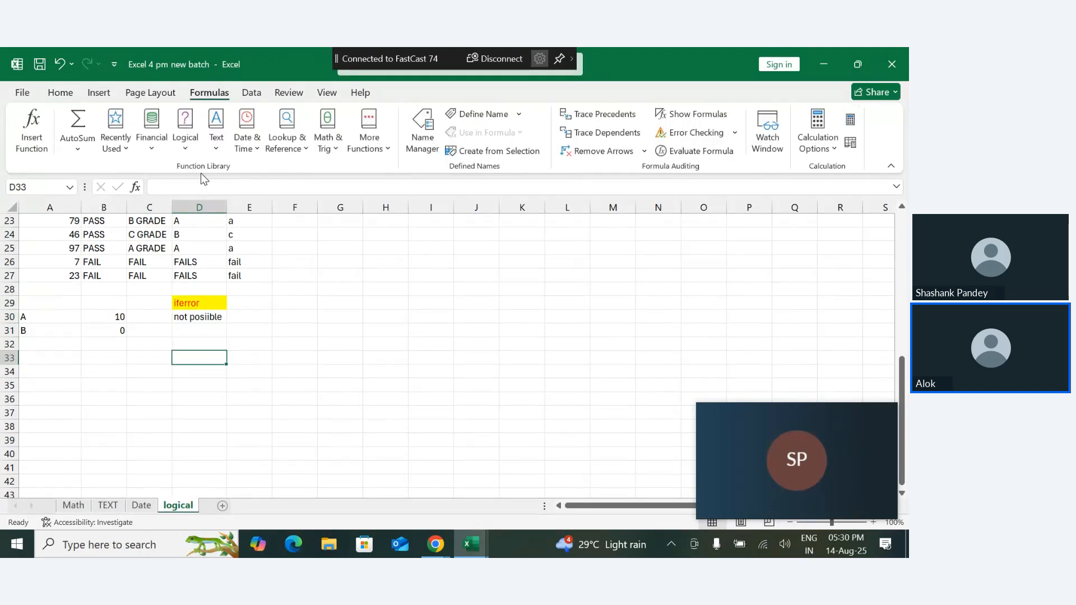
left_click(185, 137)
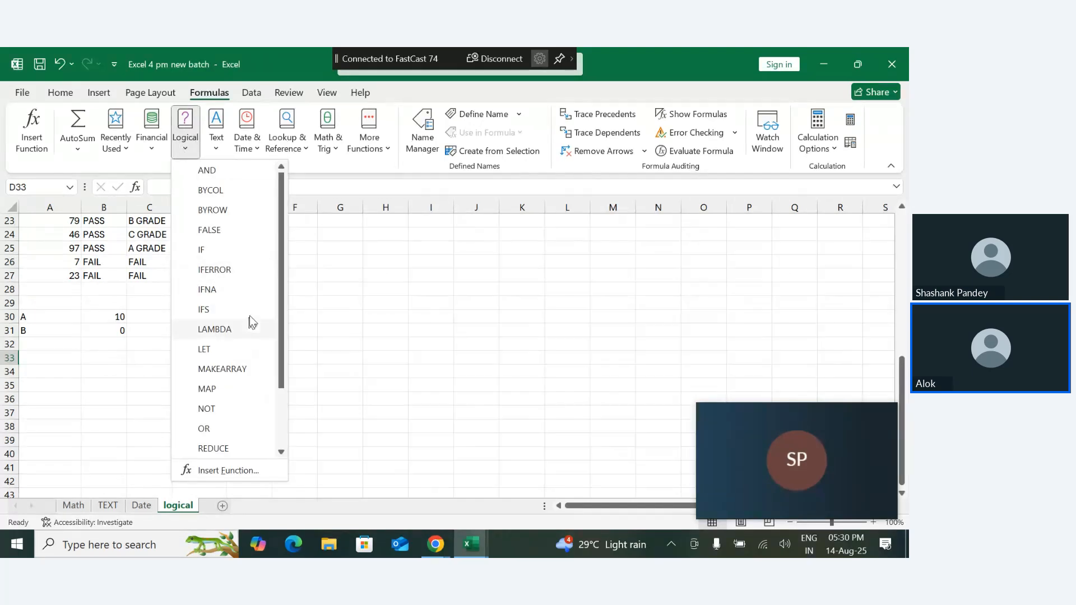
left_click_drag(280, 318, 283, 161)
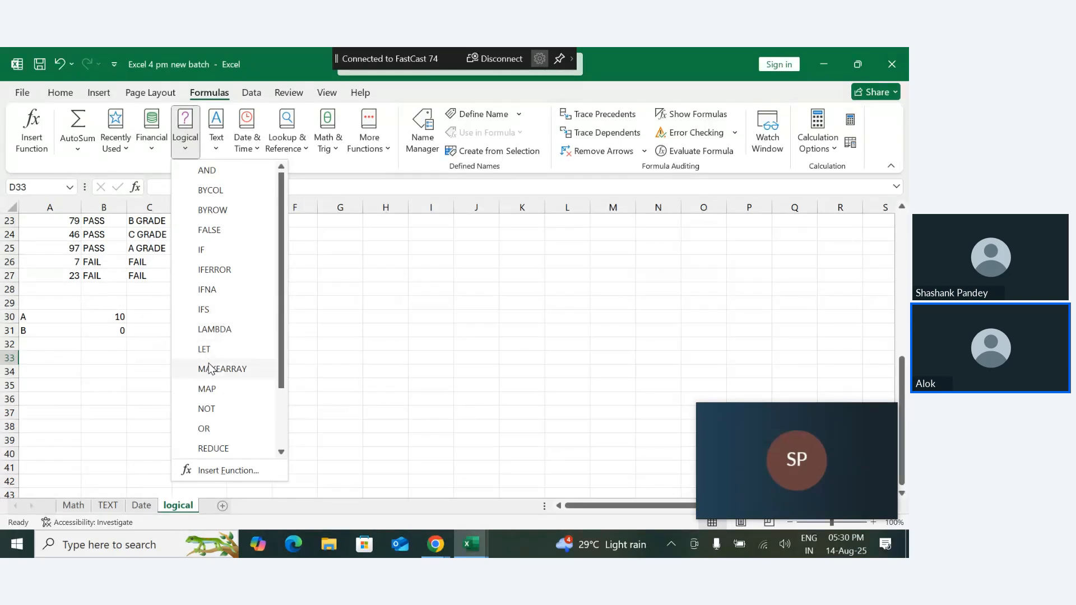
left_click_drag(280, 336, 283, 395)
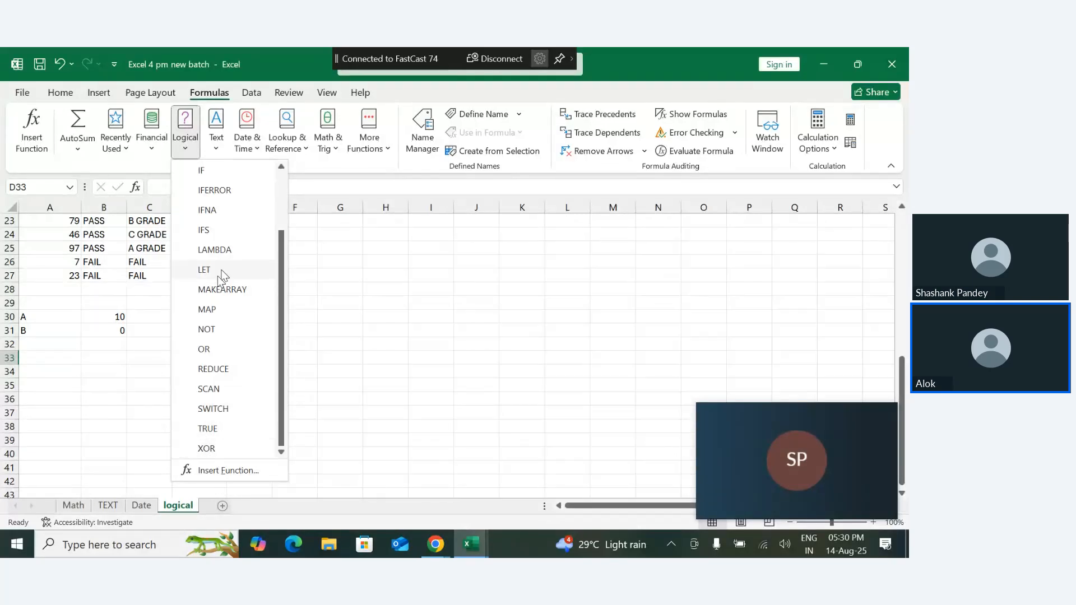
left_click(341, 383)
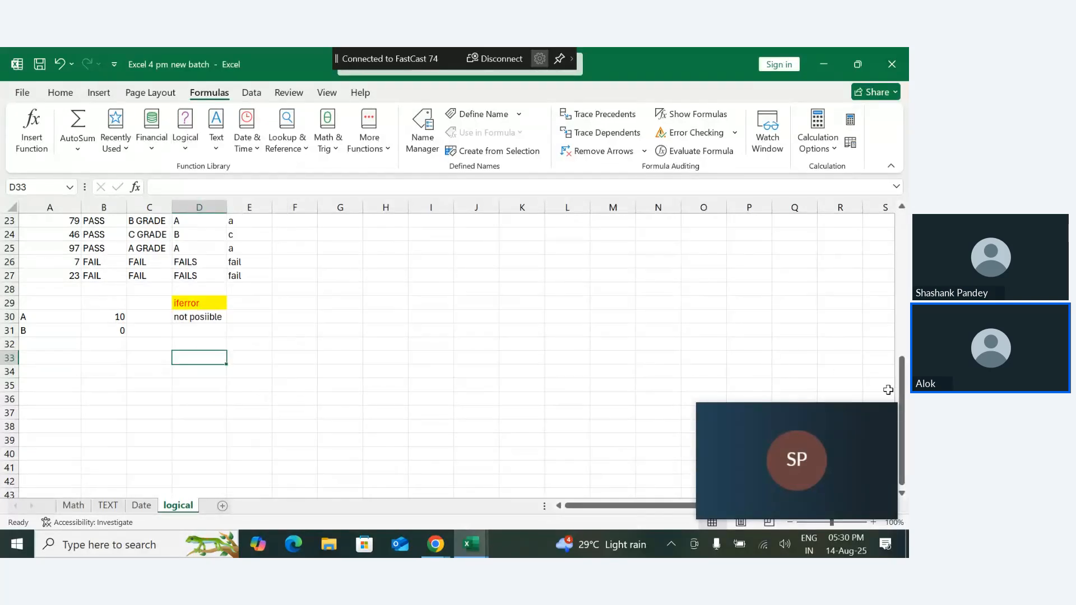
left_click_drag(907, 406, 907, 361)
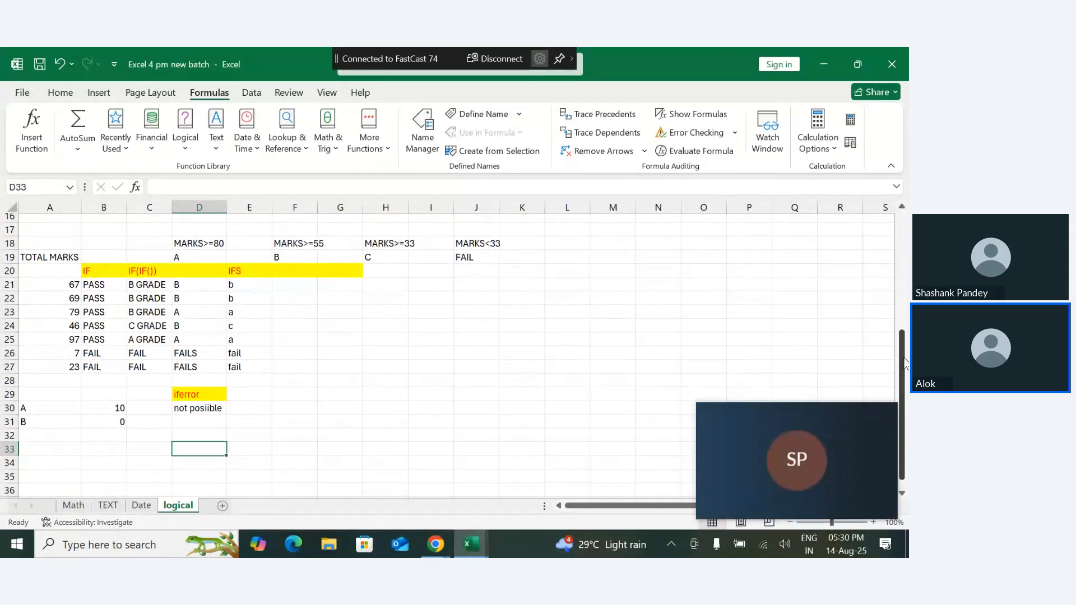
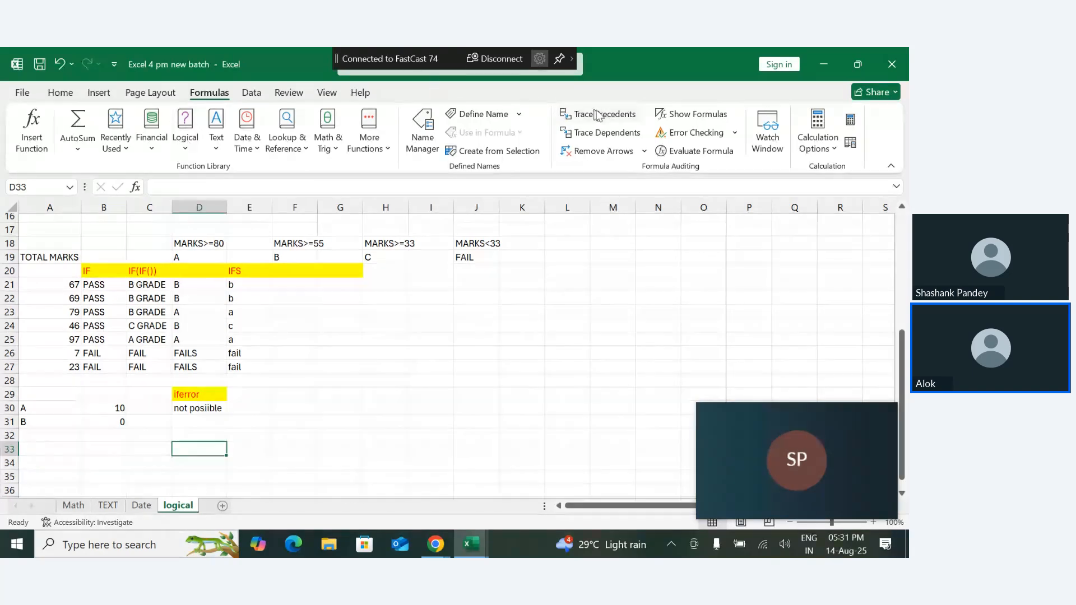
- Show the formulas in the worksheet cells and return to displaying their results
left_click(667, 118)
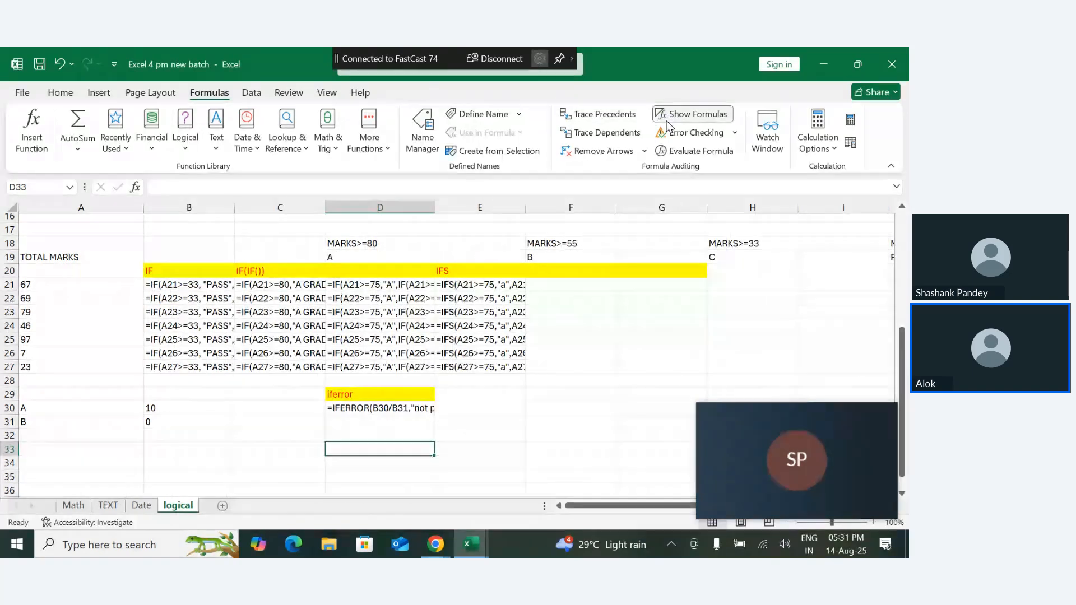
left_click(667, 120)
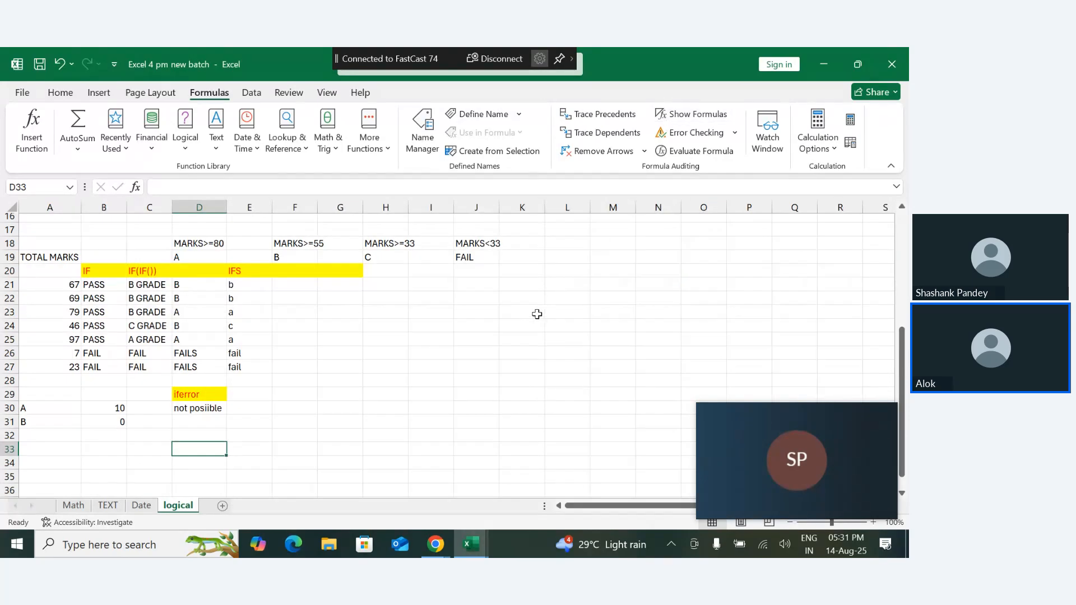
- View the Watch Window, moving it further up over the sheet, and close it
left_click(769, 133)
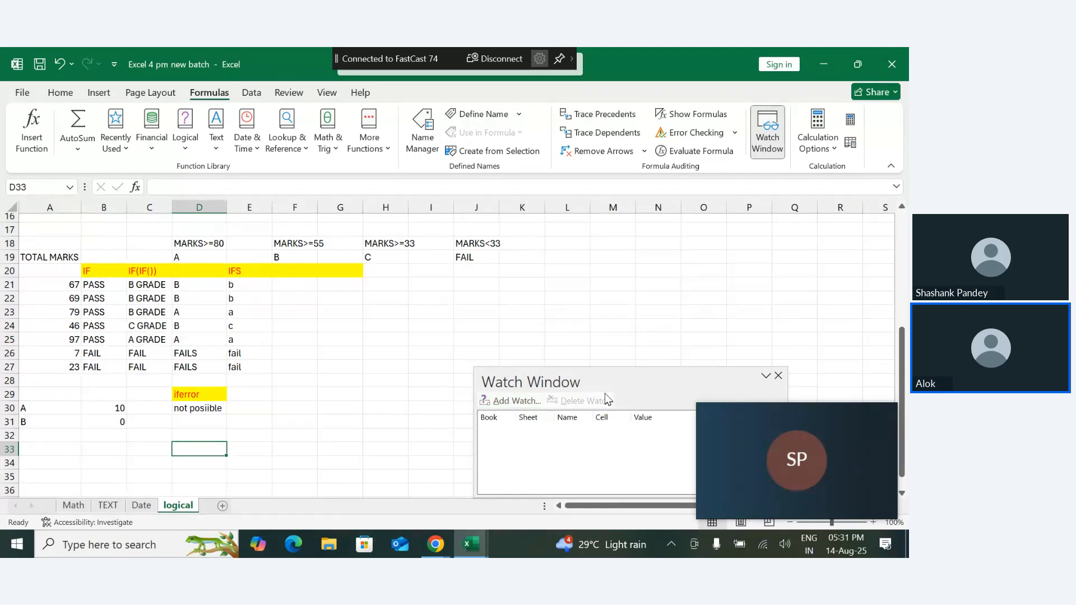
left_click_drag(624, 390, 597, 327)
left_click(743, 313)
left_click(753, 319)
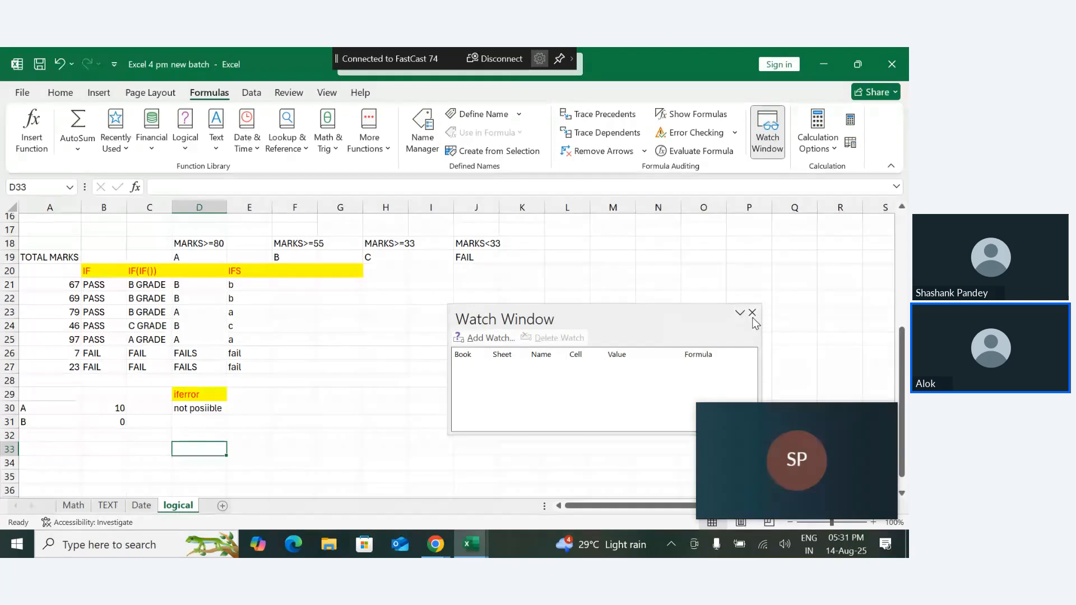
left_click(753, 315)
left_click(754, 317)
left_click(424, 395)
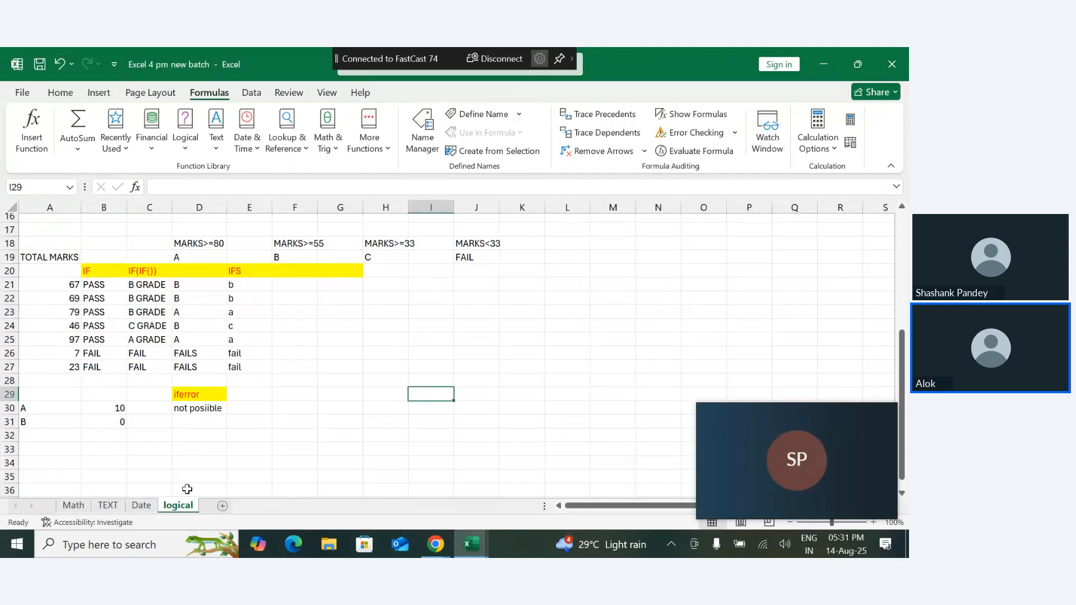
- Add a new worksheet after the logical sheet and rename it Financial function
left_click(222, 506)
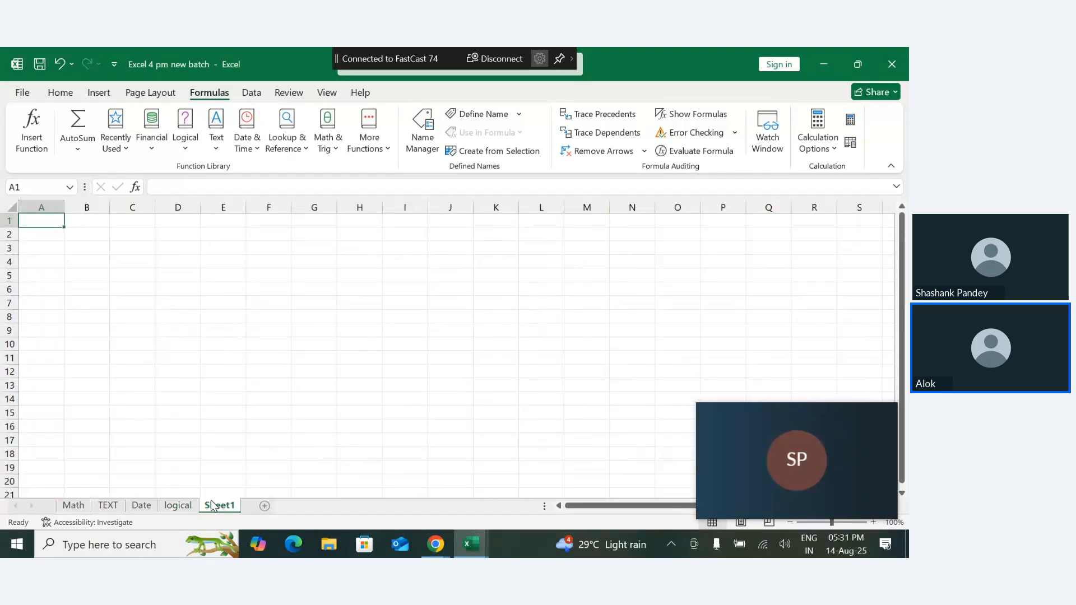
double_click(218, 506)
key("BackSpace")
type("F")
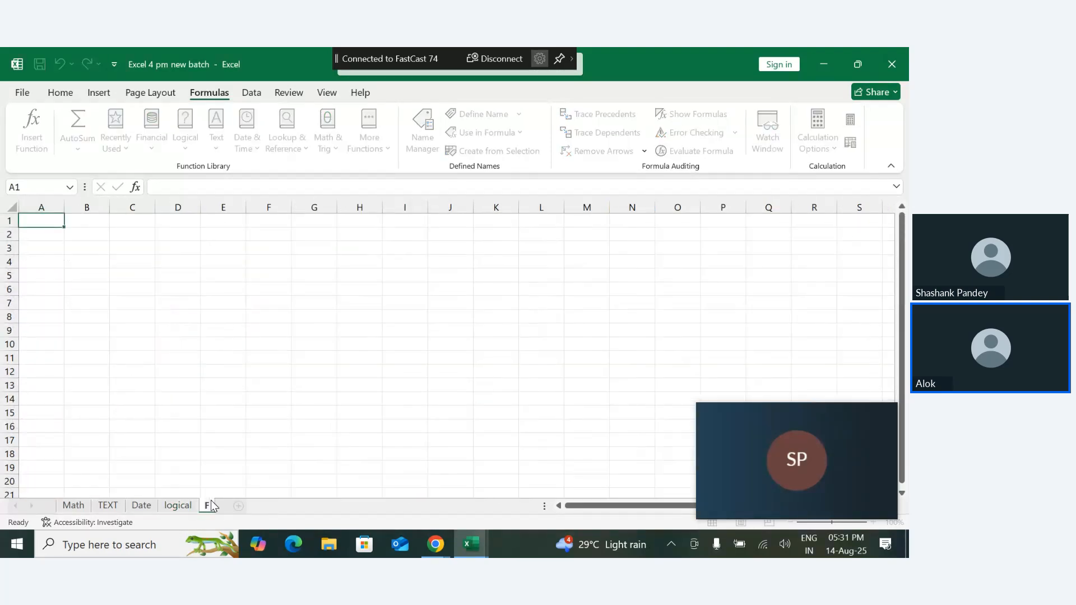
type("inanc")
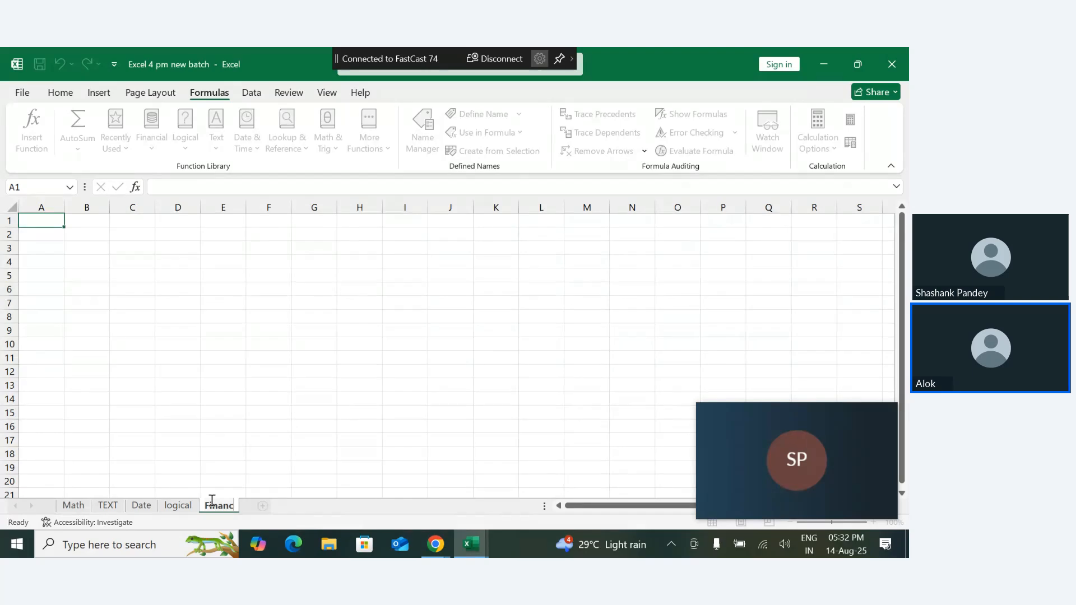
type("ial fu")
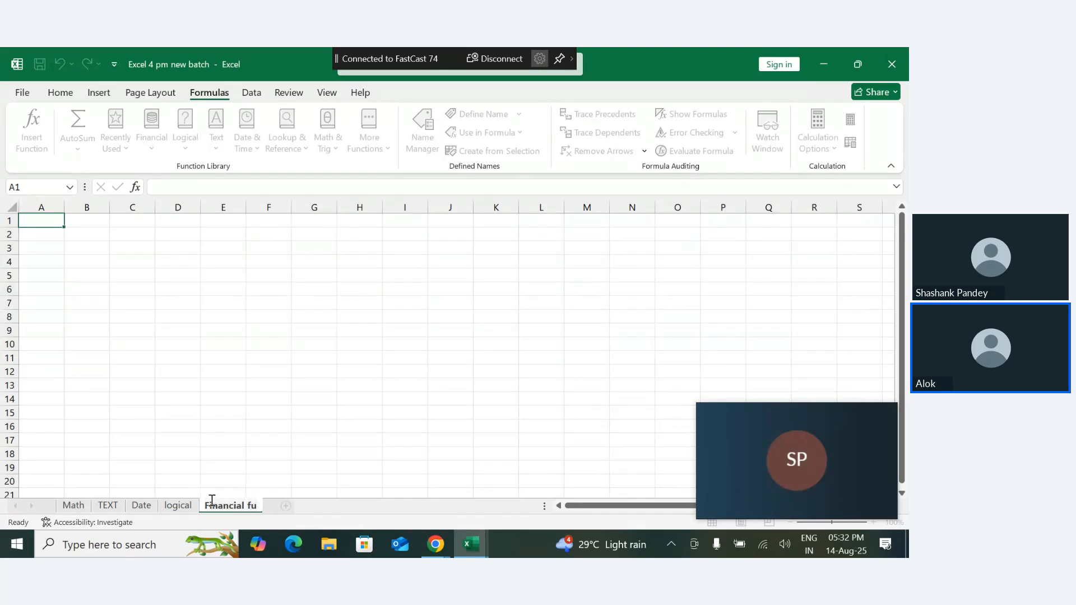
type("nction")
key("Return")
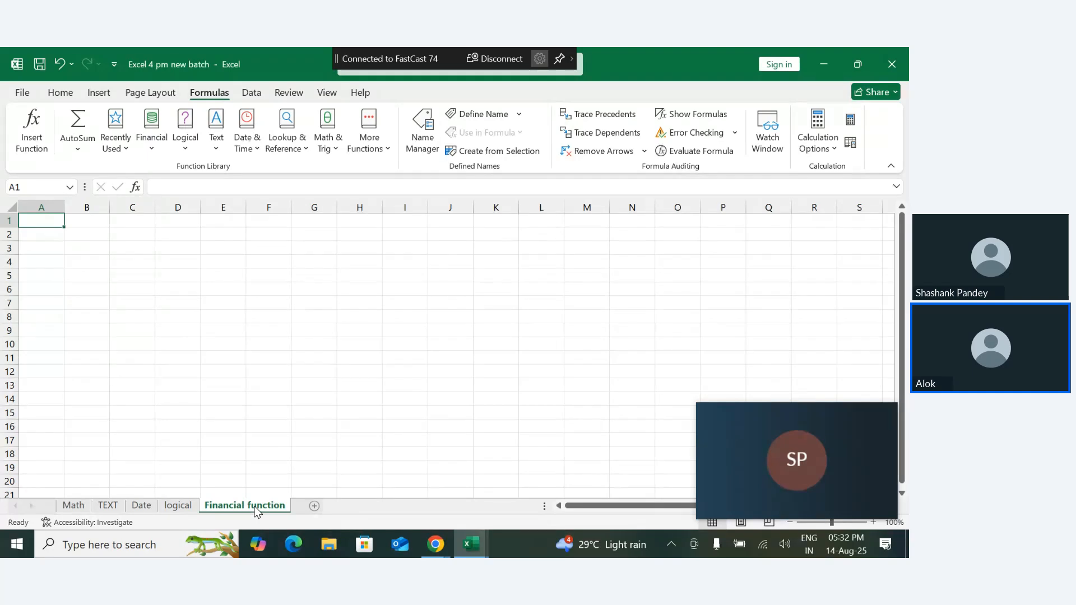
- Enter the label mobile in A2 and its price 23999 in B2
left_click(54, 236)
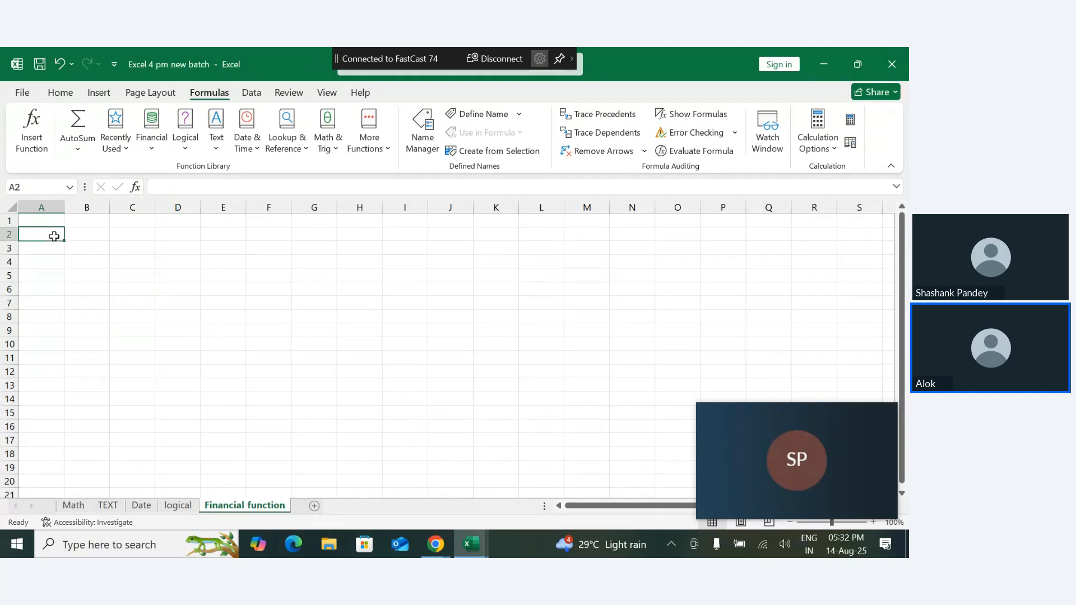
type("mobile")
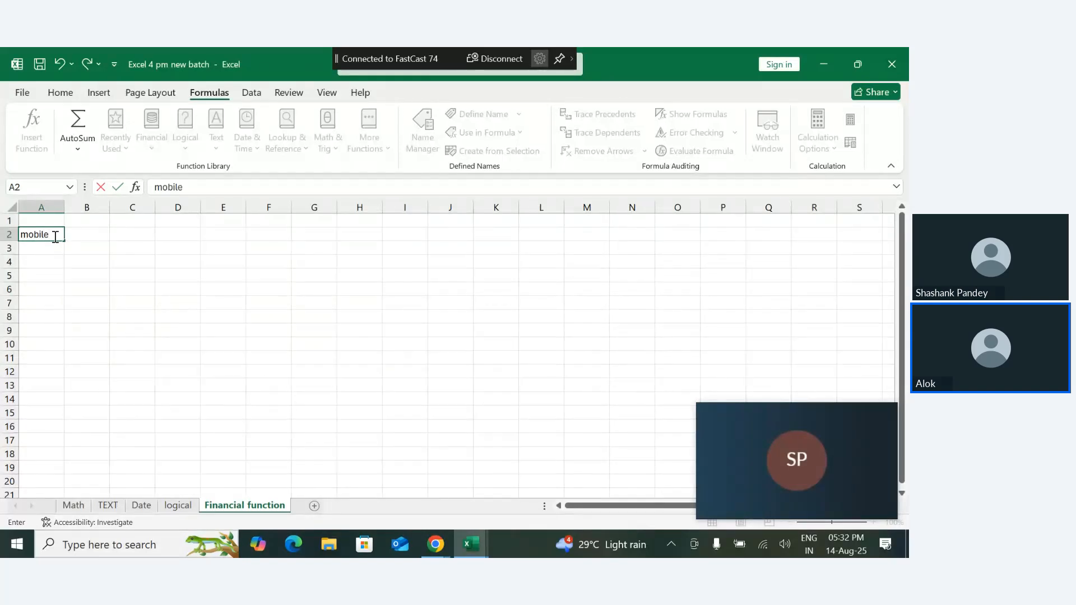
key("Return")
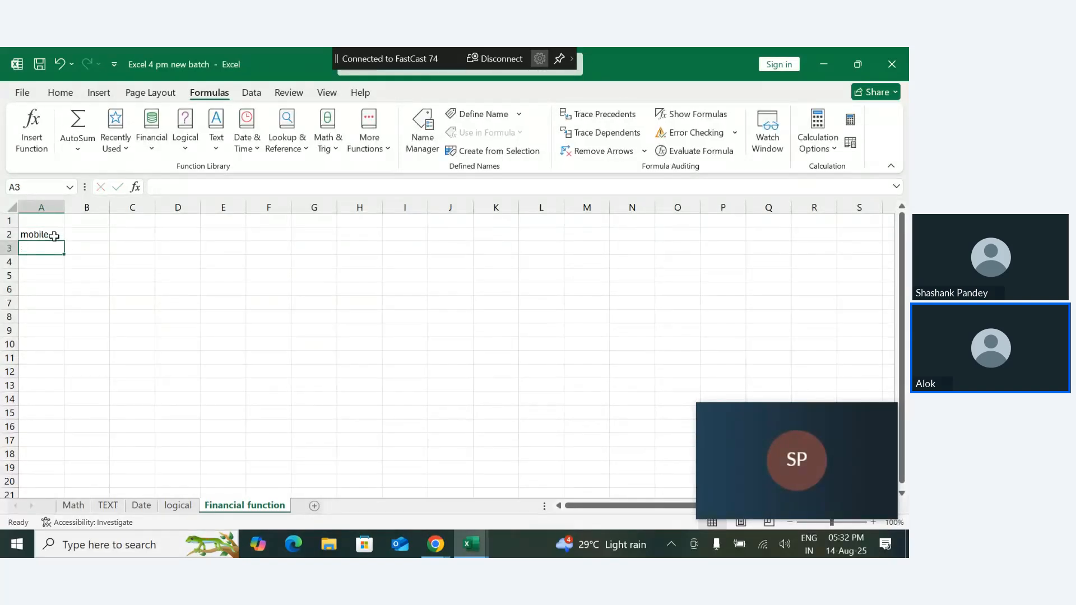
left_click(54, 236)
key("Right")
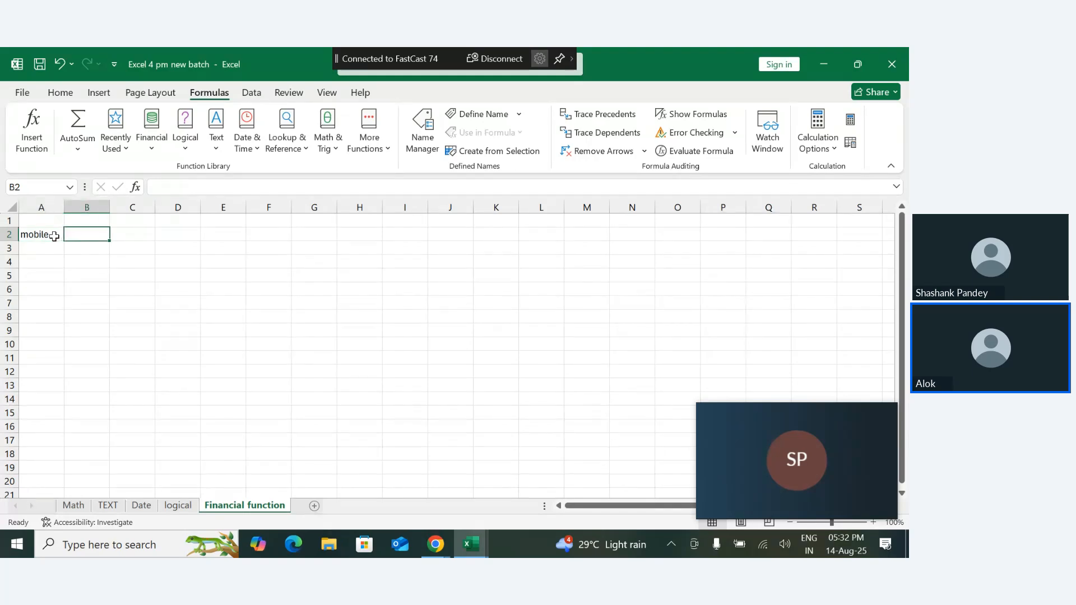
type("2")
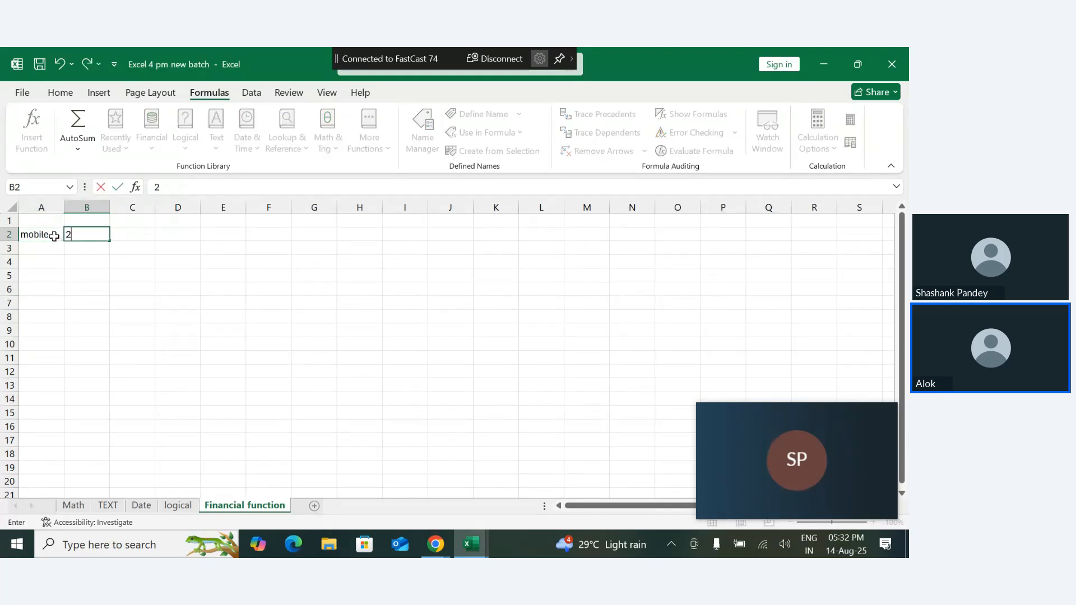
type("3999")
key("Return")
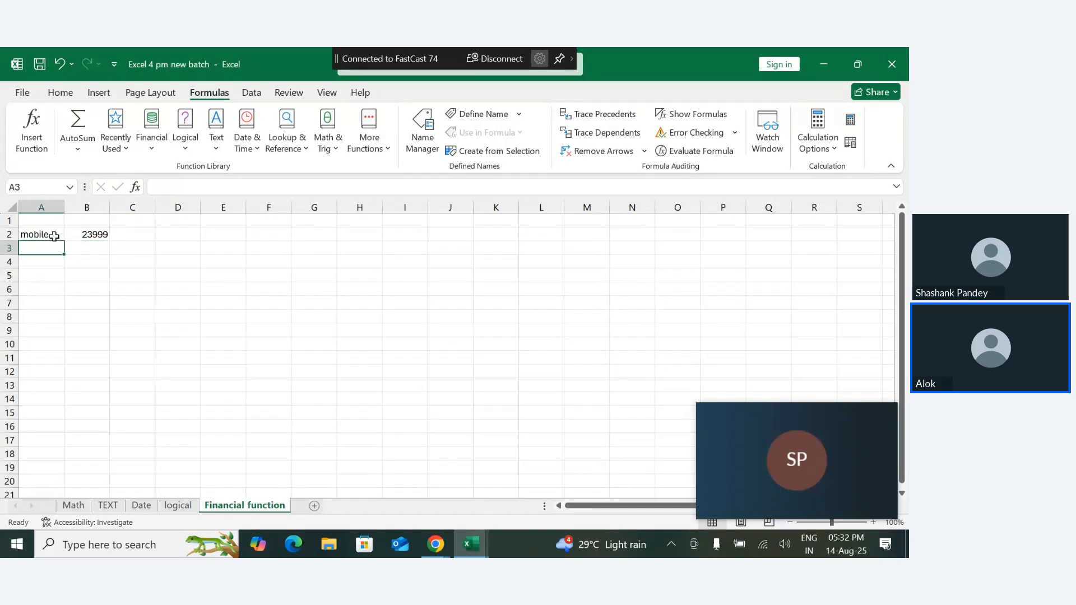
- Enter the label rate in A3 and the interest rate 12% in B3
type("rate")
key("Tab")
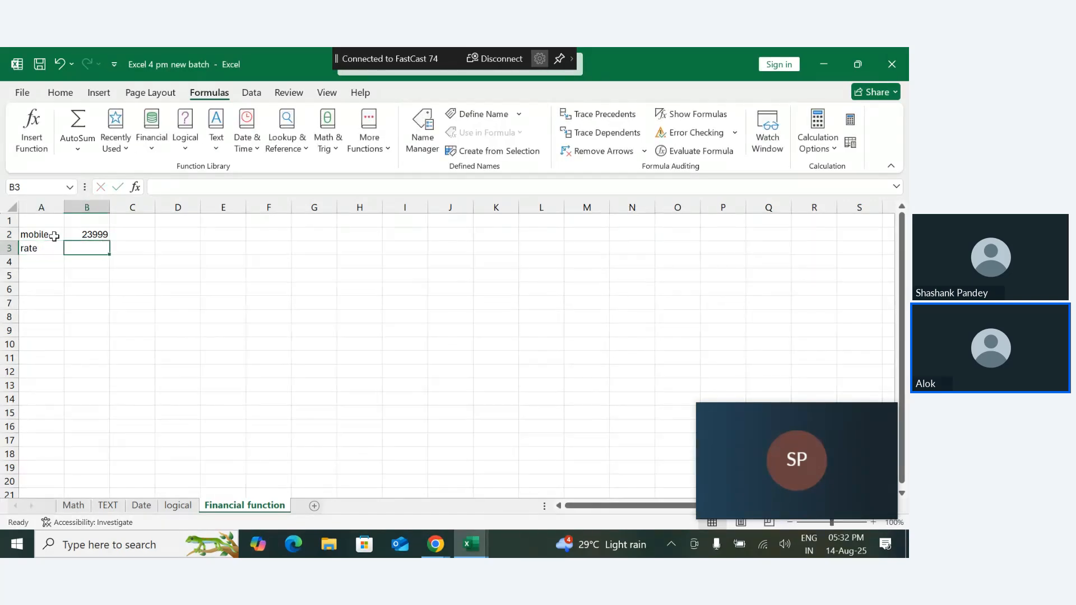
type("12%")
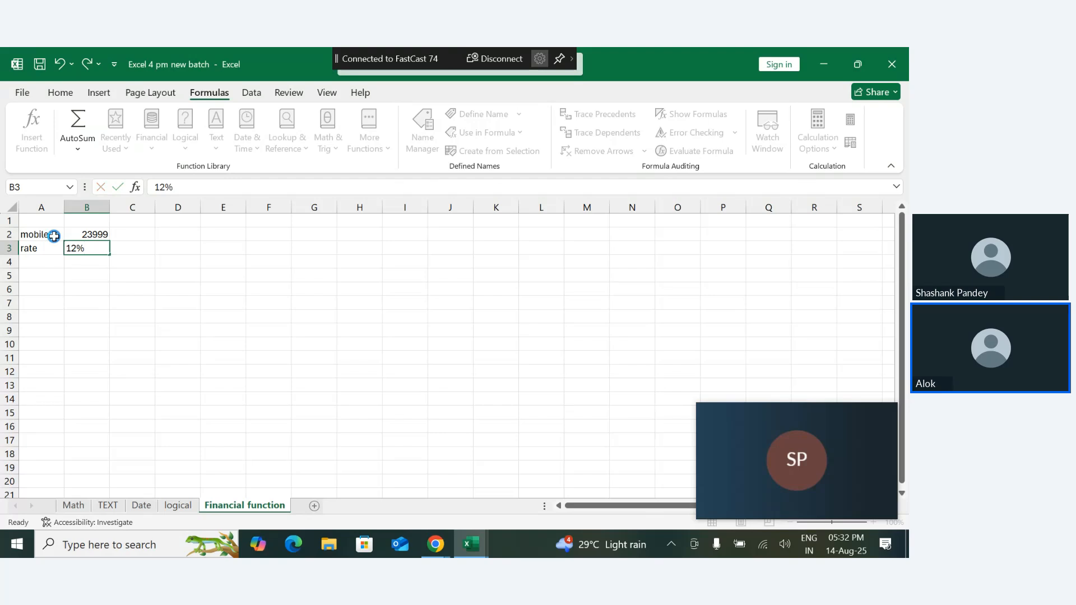
key("Return")
- Enter the label emi in A4 and the number of instalments, 8, in B4
type("emi")
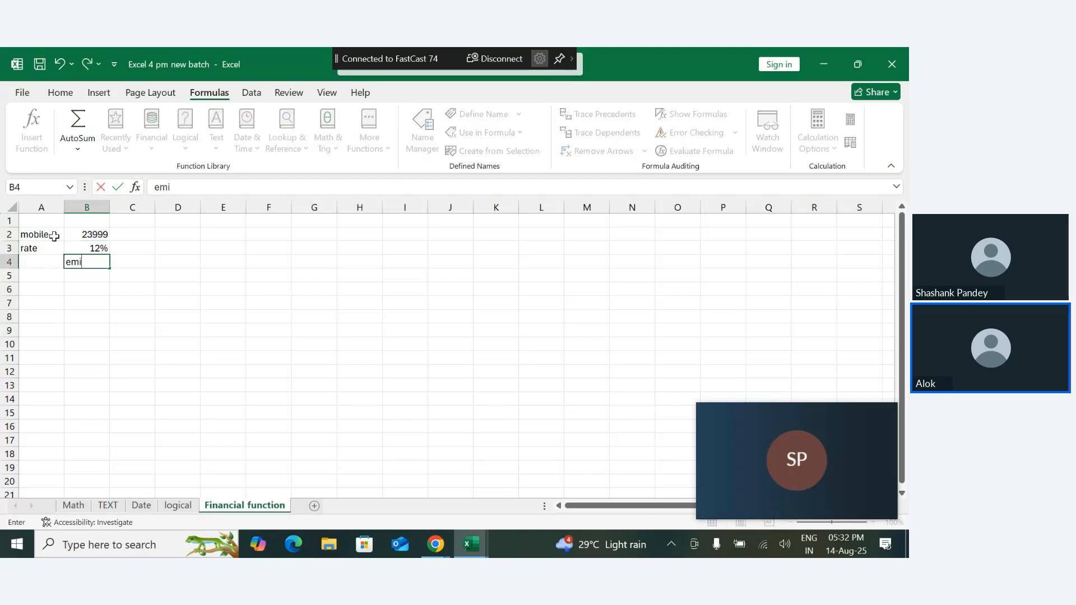
key("BackSpace")
key("Left")
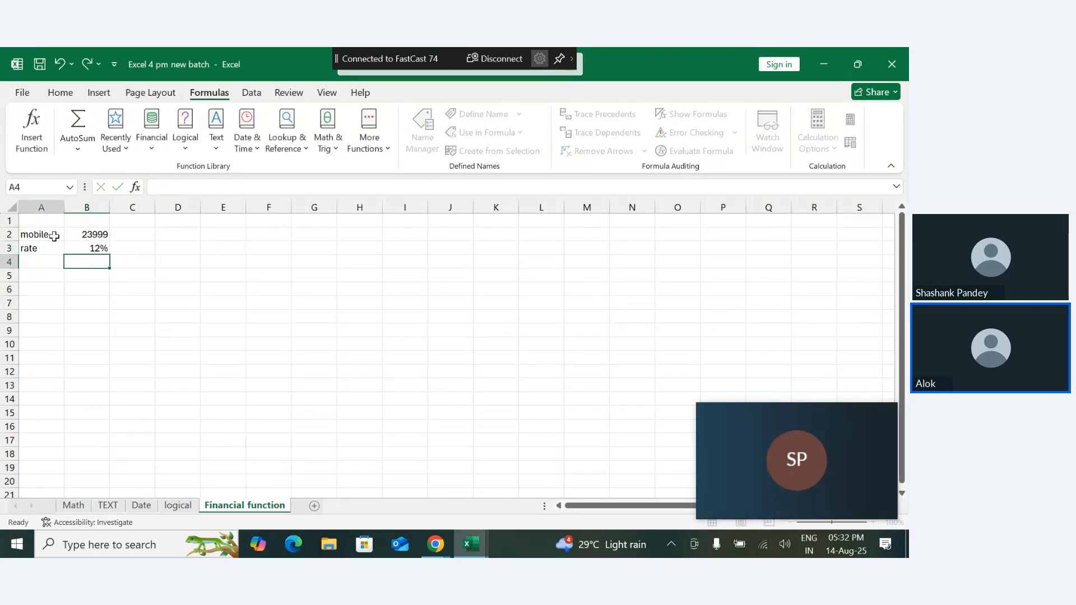
type("emi")
key("Right")
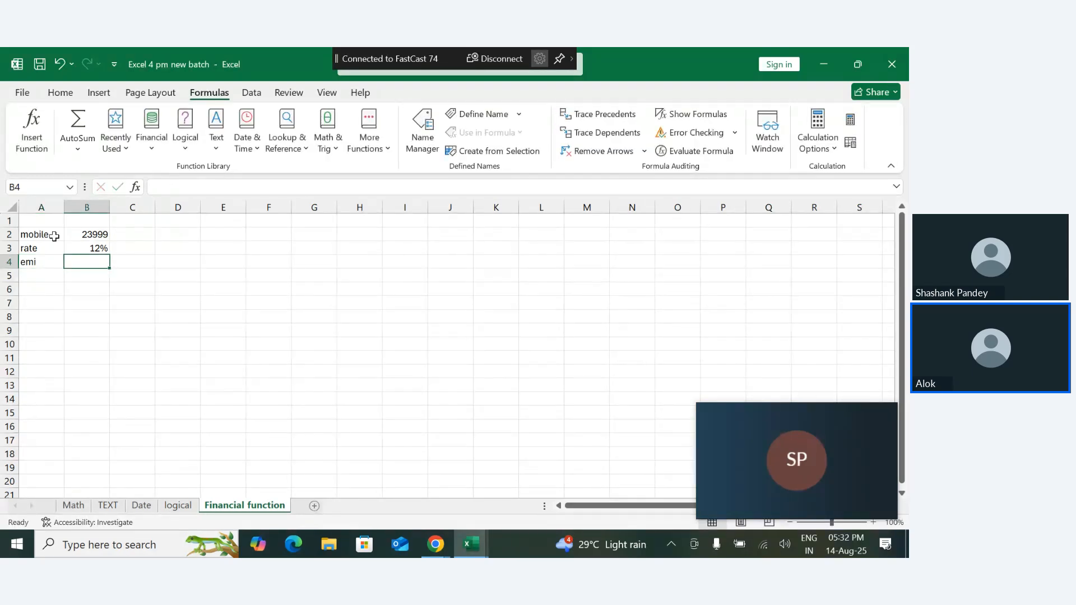
type("8")
key("Return")
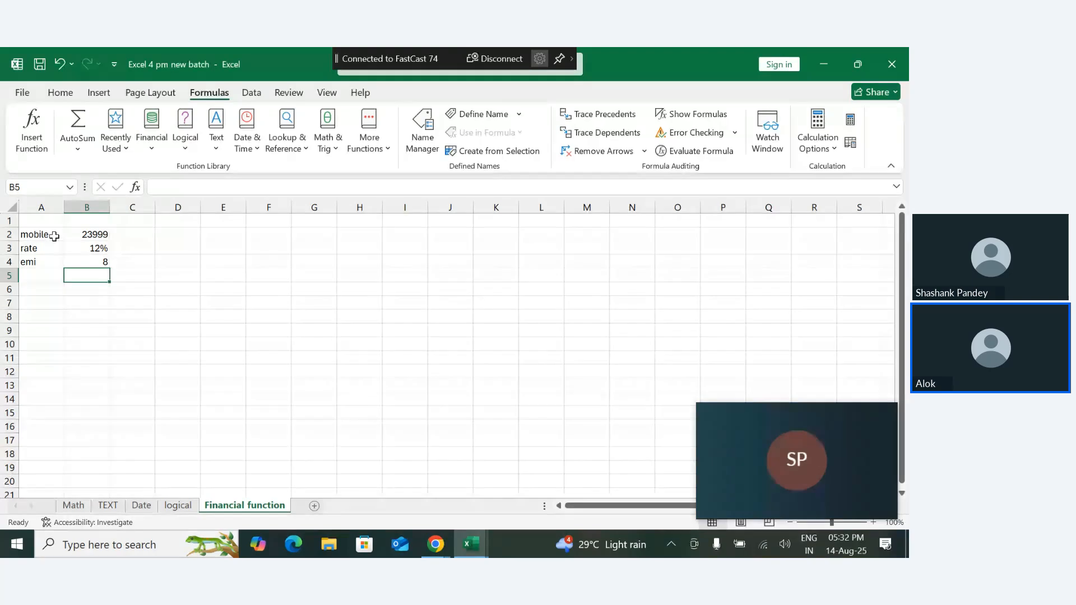
- Enter the label per month in A6 and widen column A slightly to fit it
key("Down")
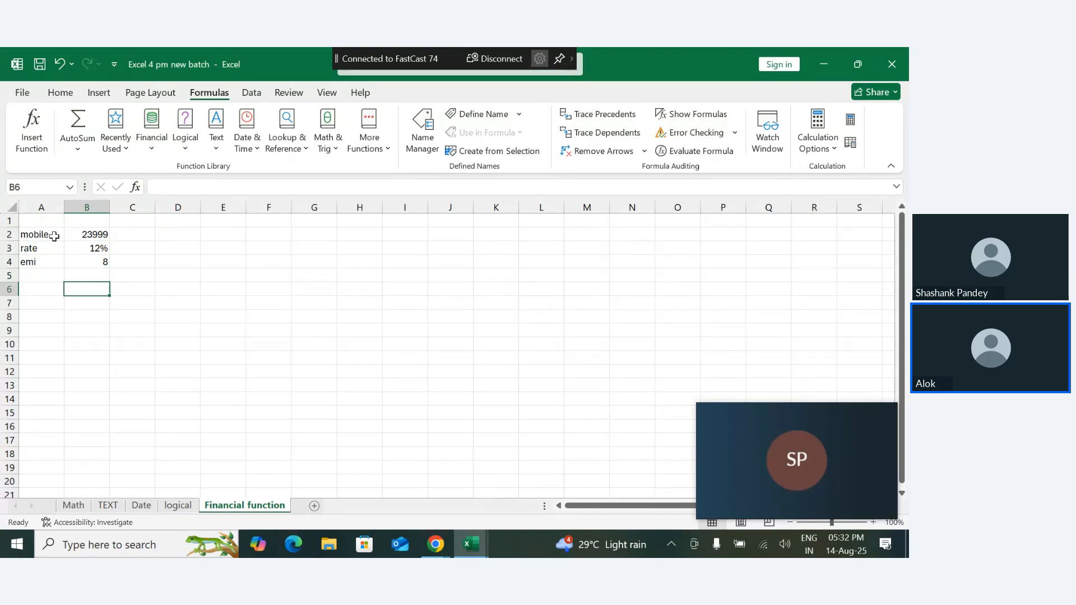
key("Left")
type("p")
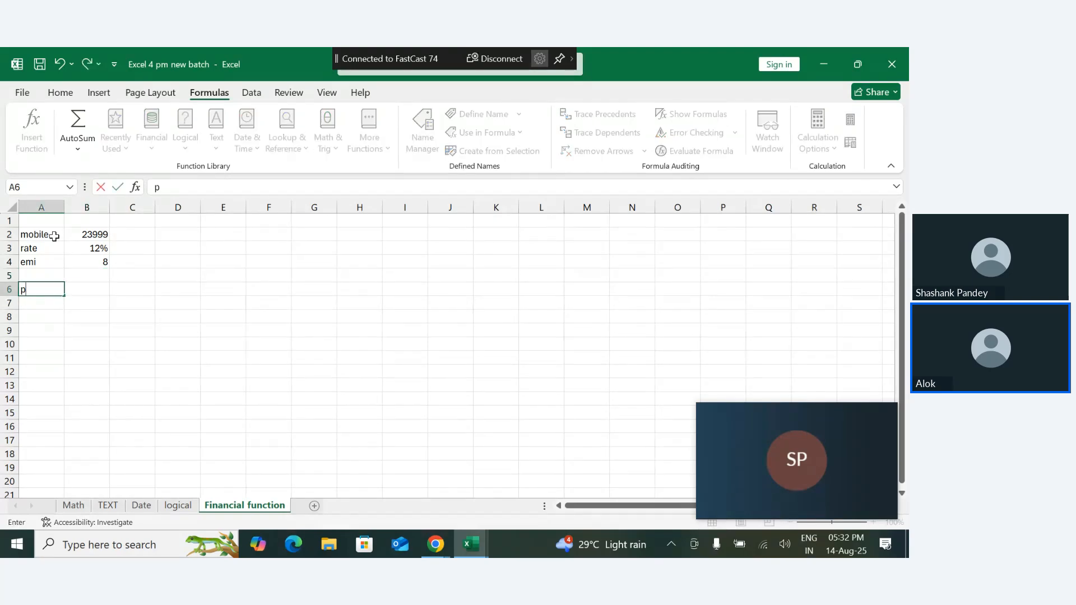
type("er month")
key("Return")
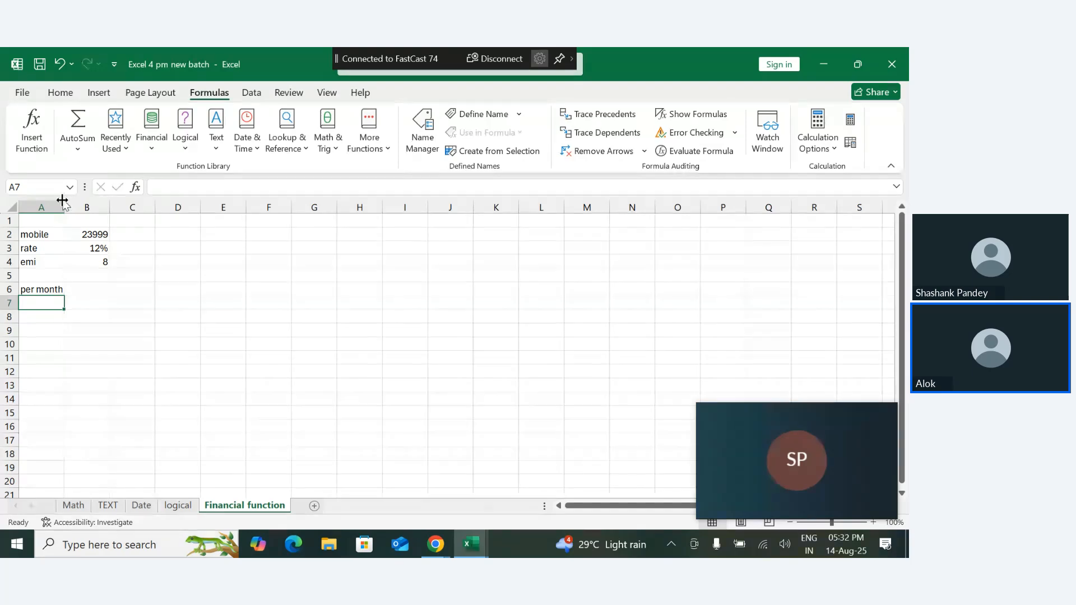
left_click_drag(65, 205, 66, 205)
left_click(77, 332)
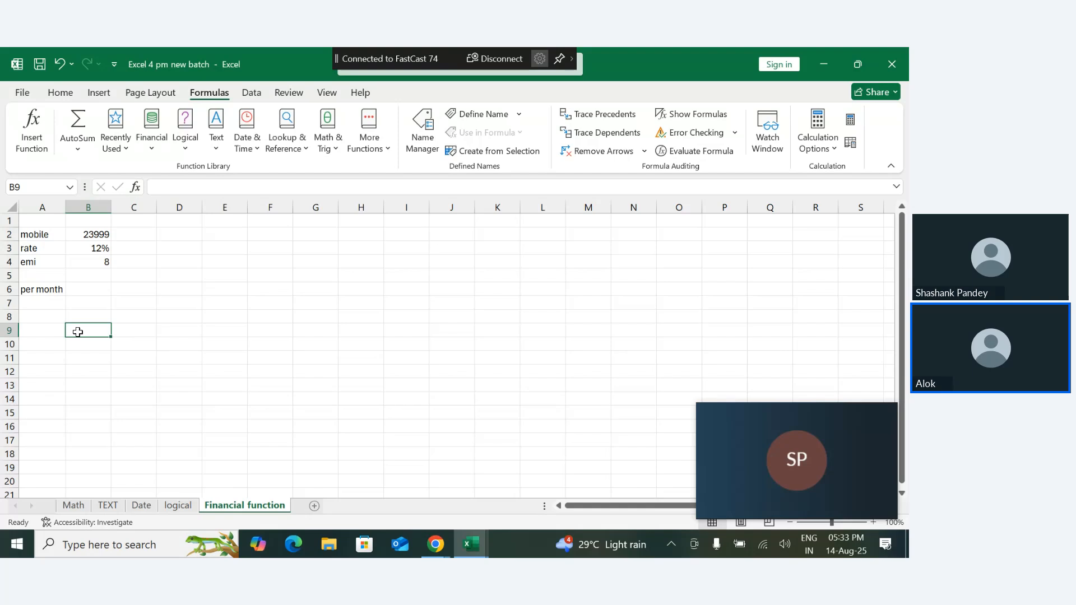
left_click(86, 286)
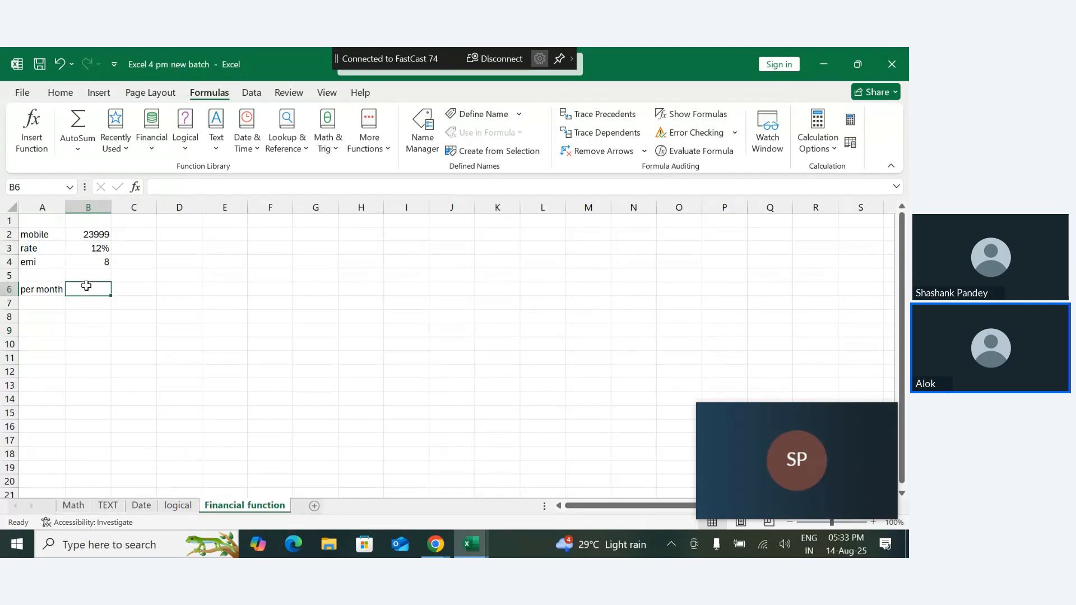
left_click(179, 252)
- Insert a blank row above row 1, shifting the mobile loan data down
left_click(10, 221)
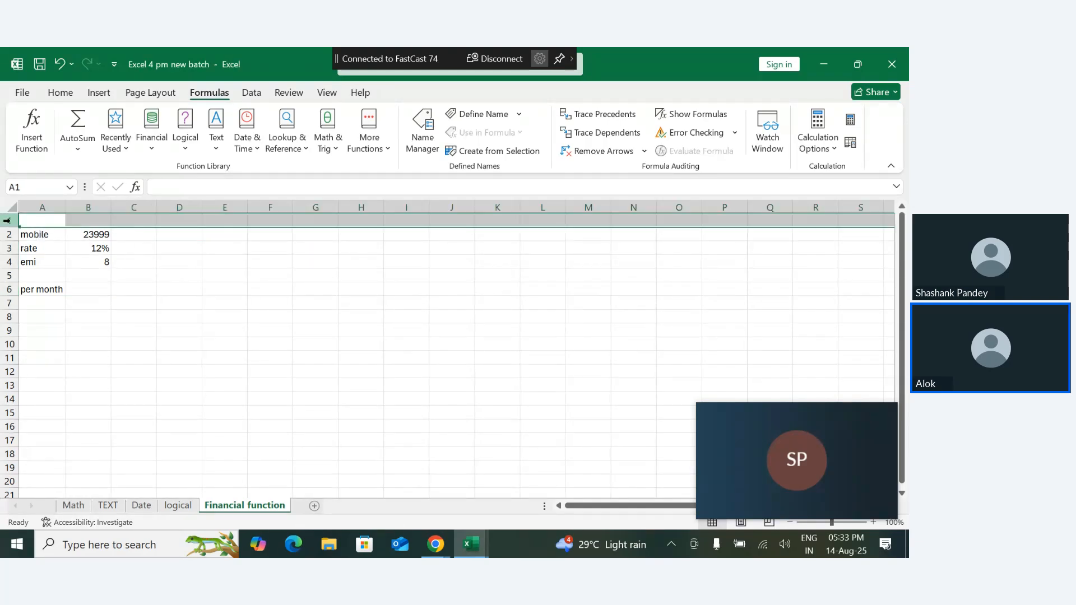
right_click(11, 222)
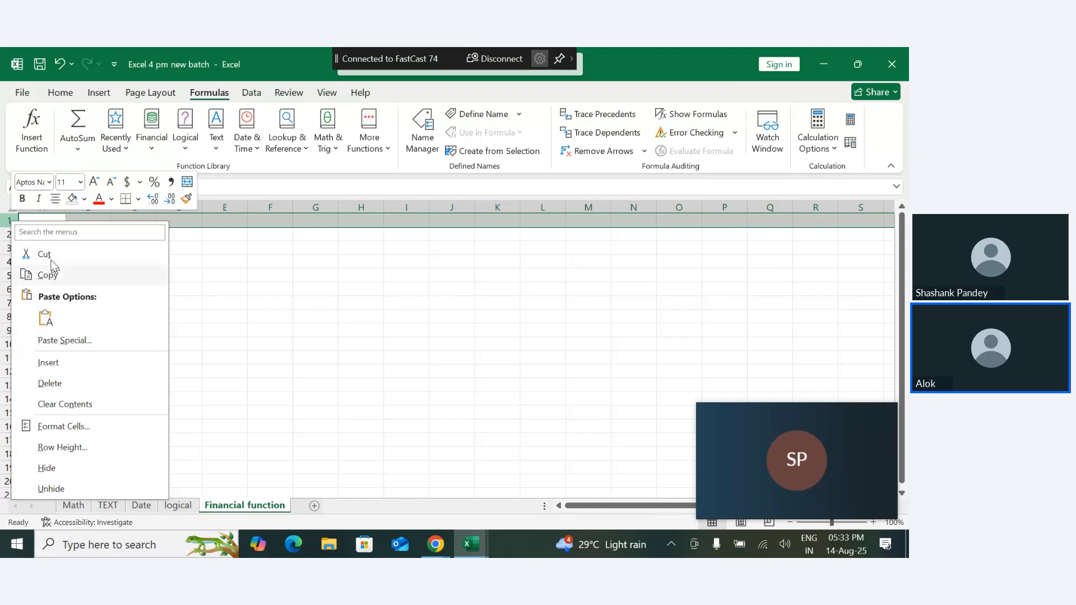
left_click(62, 365)
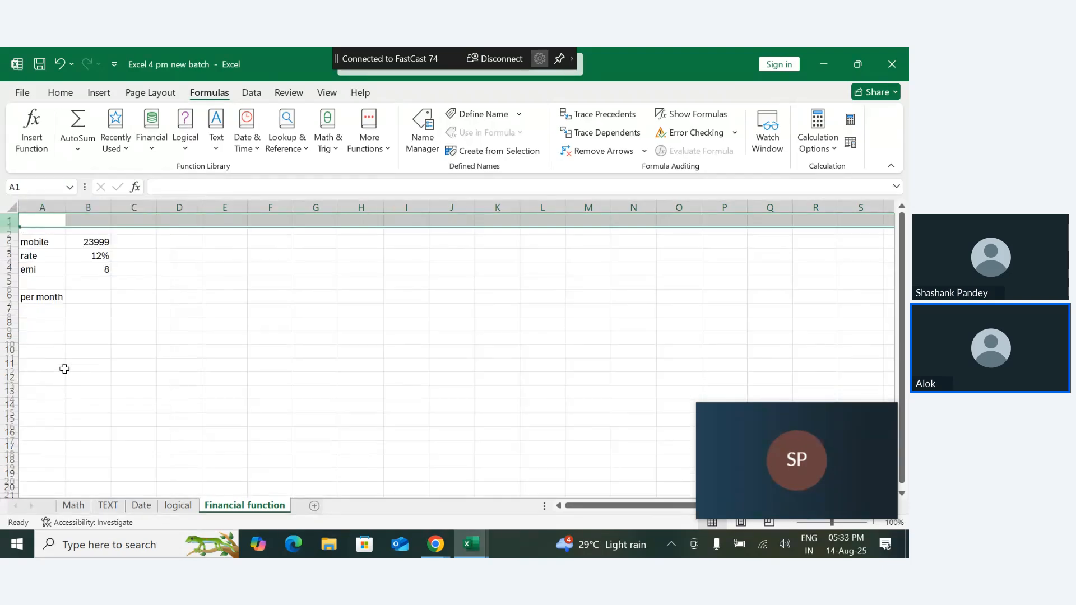
- Enter the heading financial function in A1 and auto-fit the width of column A to its contents
double_click(51, 222)
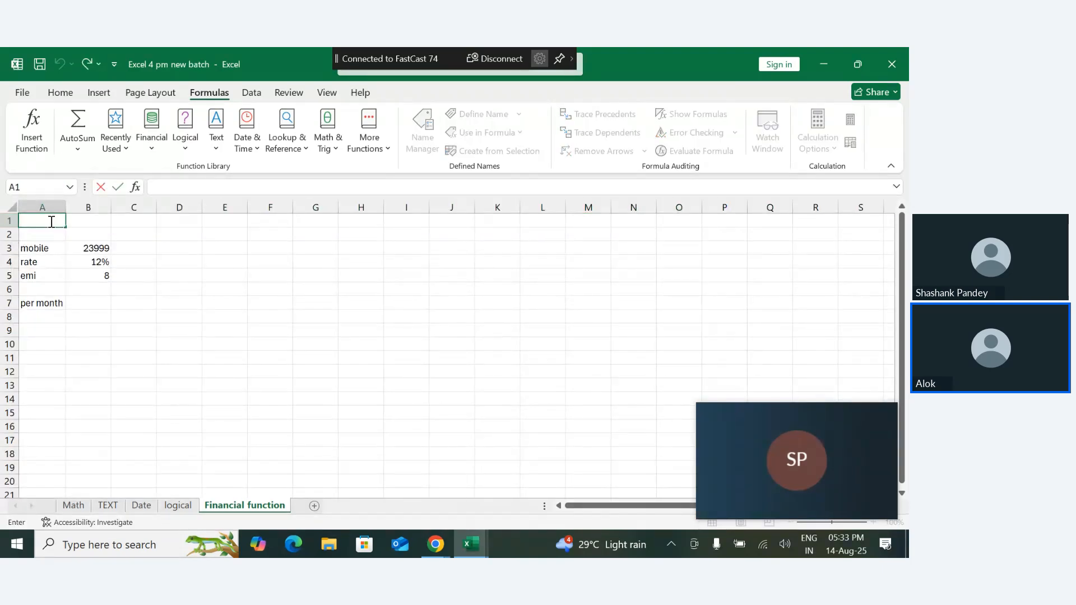
type("financi")
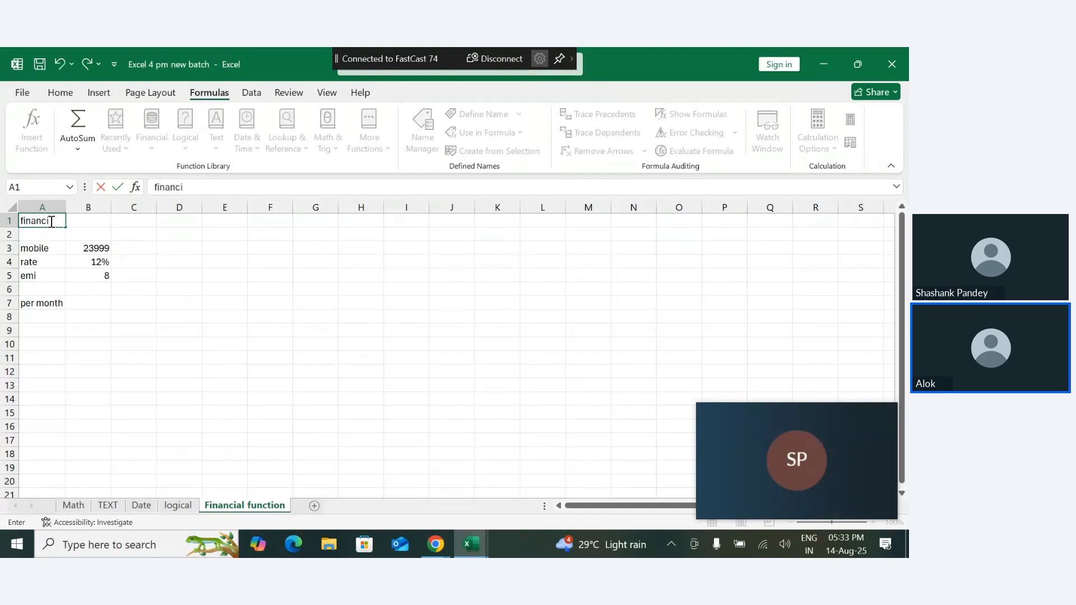
type("al function")
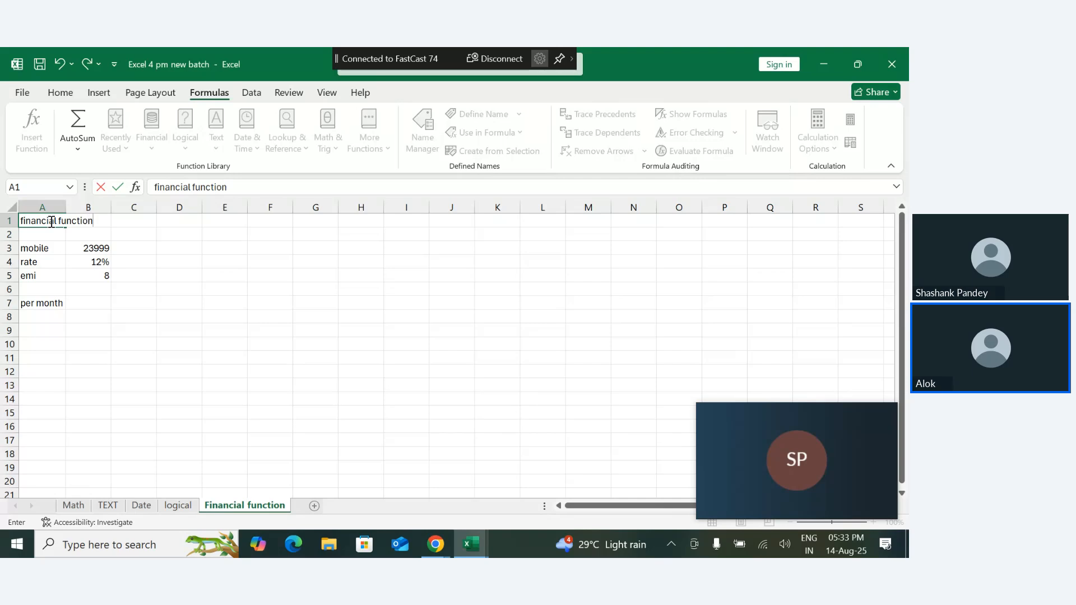
key("Return")
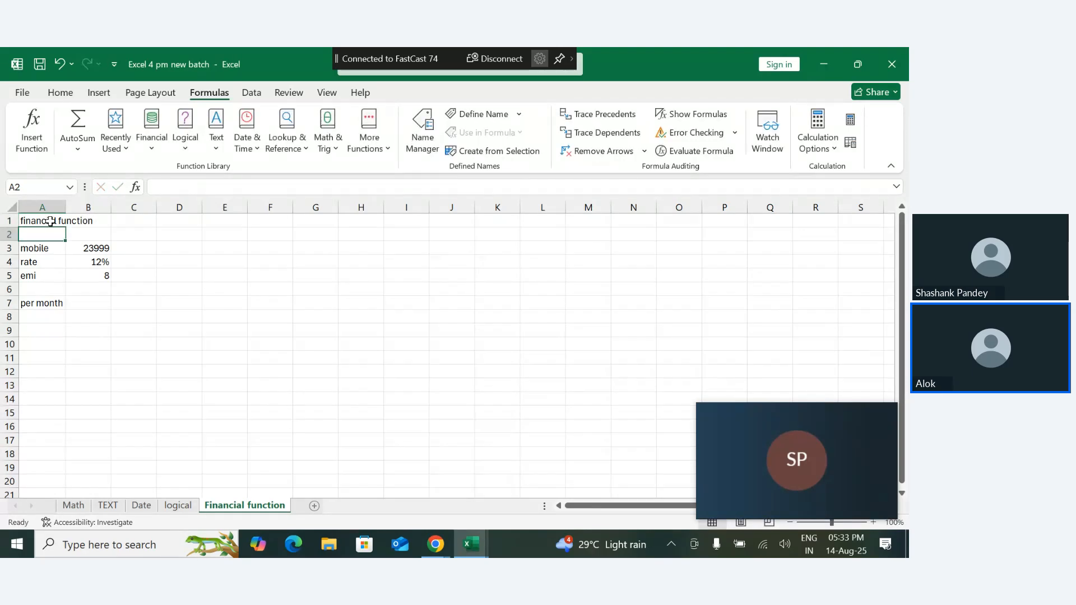
double_click(66, 203)
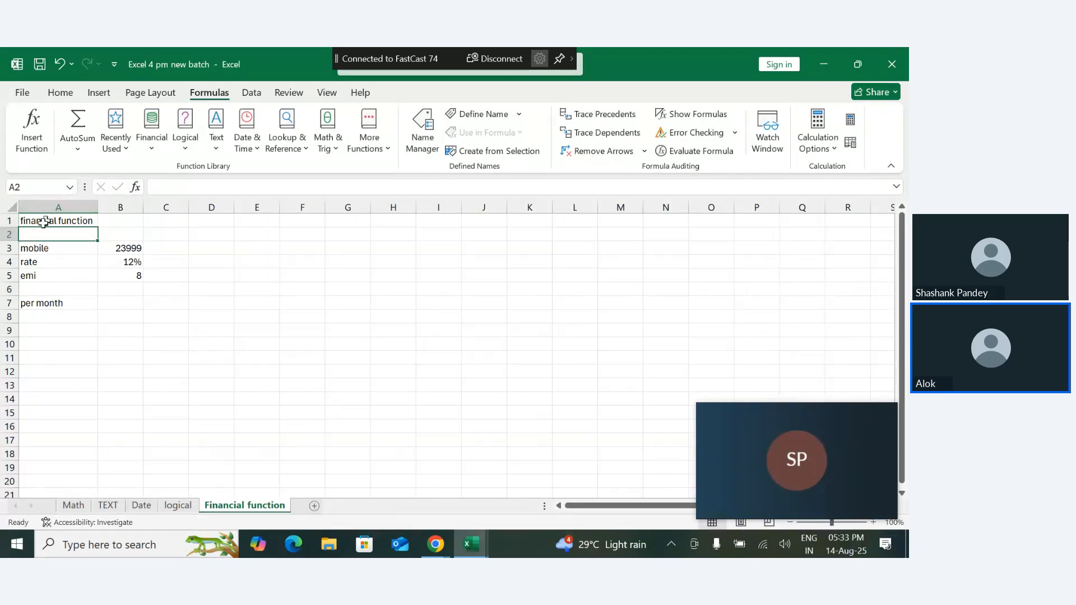
- Give the heading range A1:I1 a yellow fill and a red font colour
left_click_drag(26, 227, 444, 218)
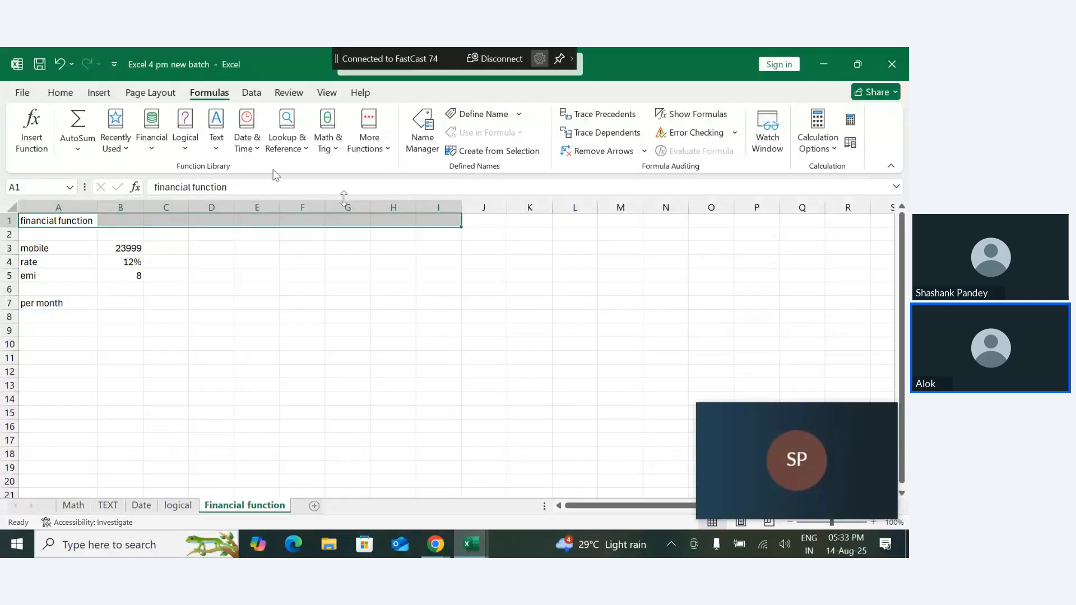
left_click(71, 95)
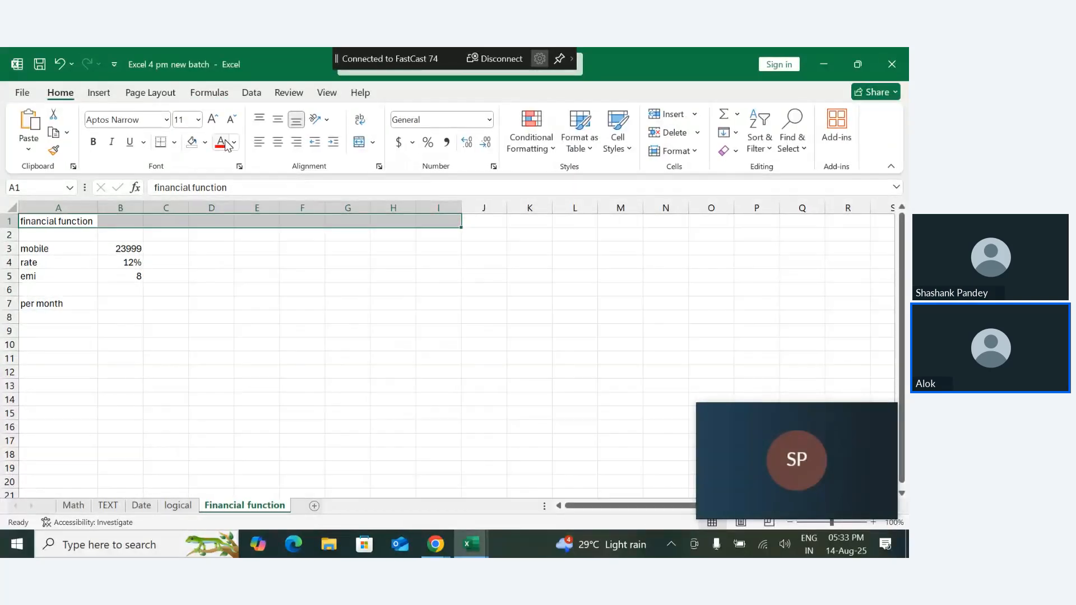
left_click(206, 143)
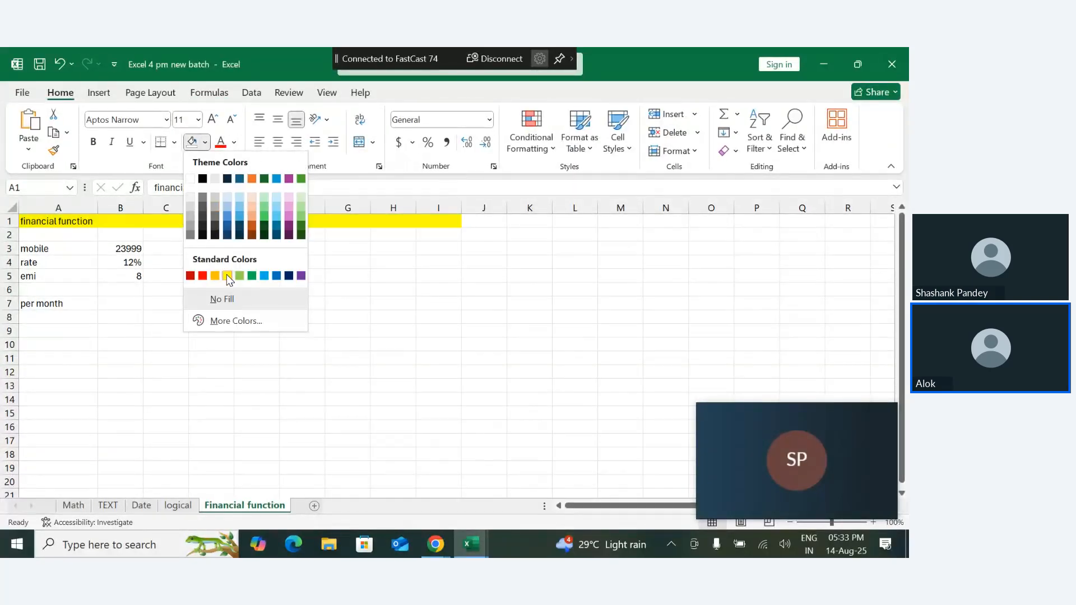
left_click(227, 275)
left_click(222, 144)
left_click(223, 302)
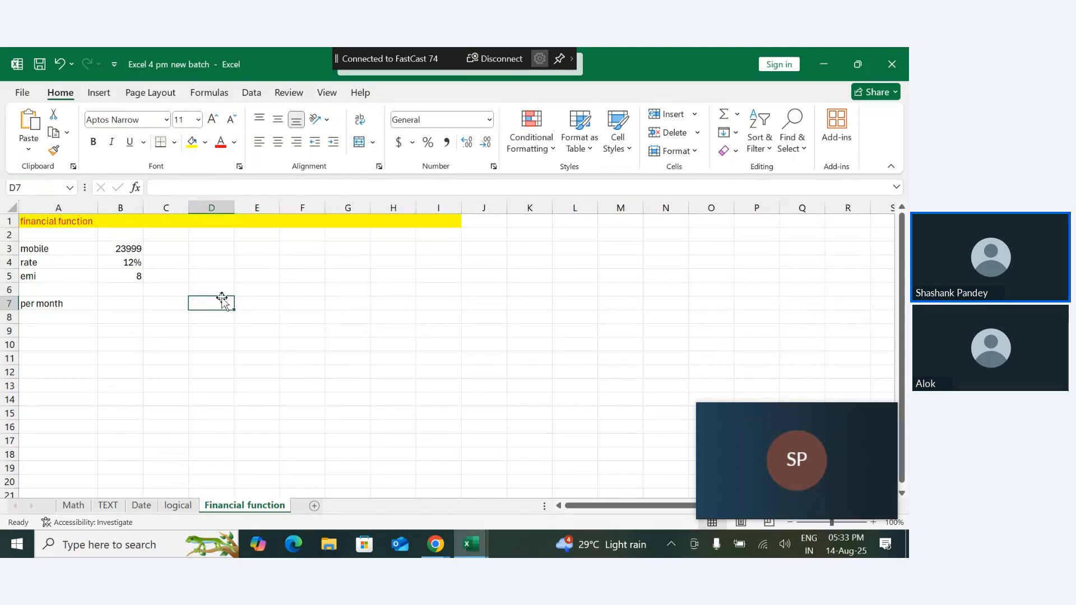
- Enter 3359 in B7 as the per month amount
left_click(131, 304)
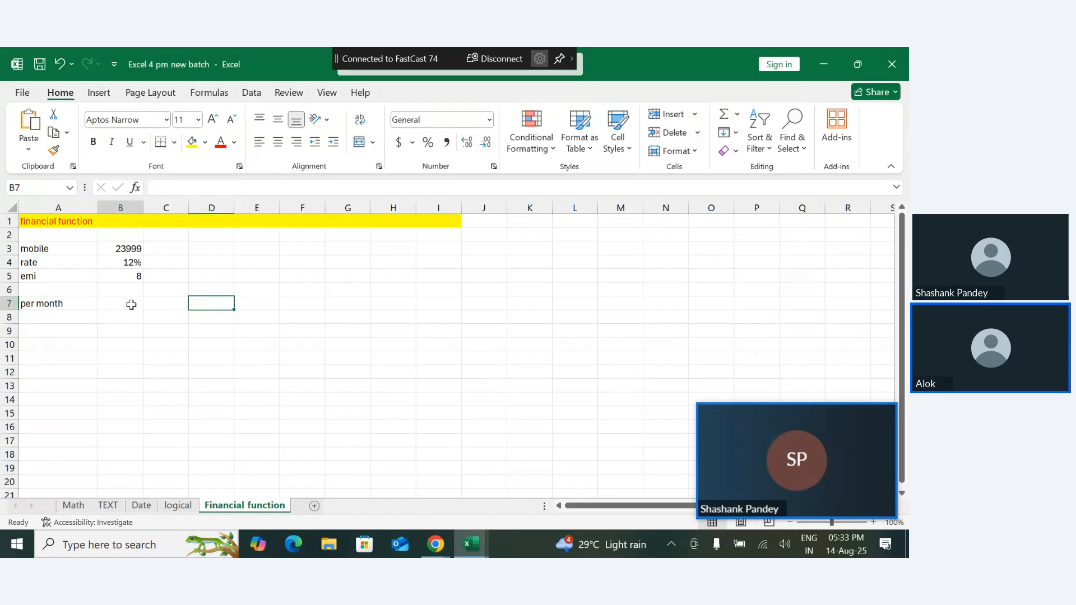
type("33")
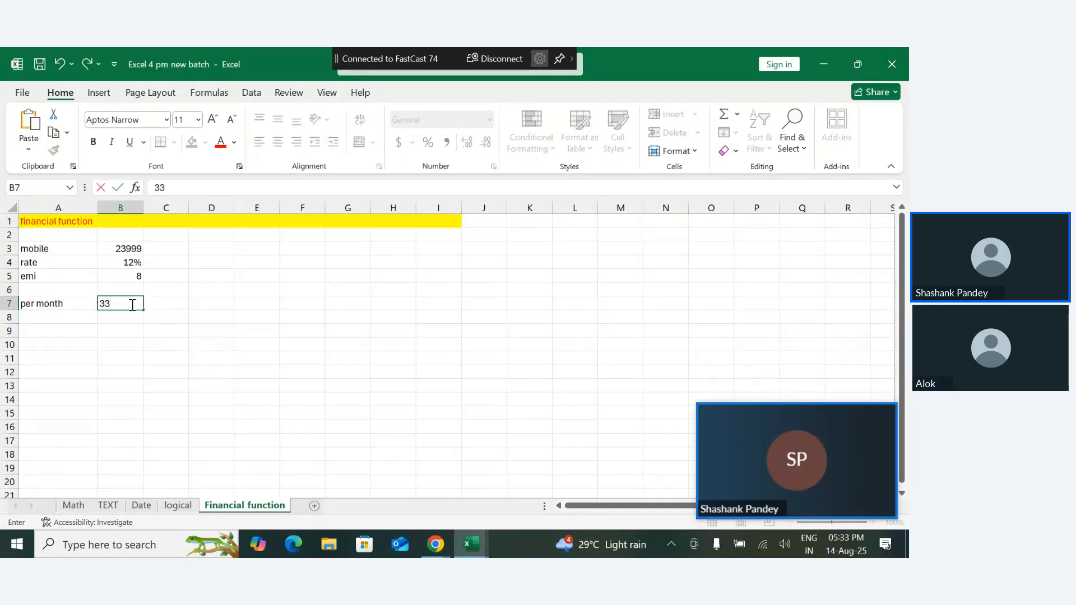
type("59")
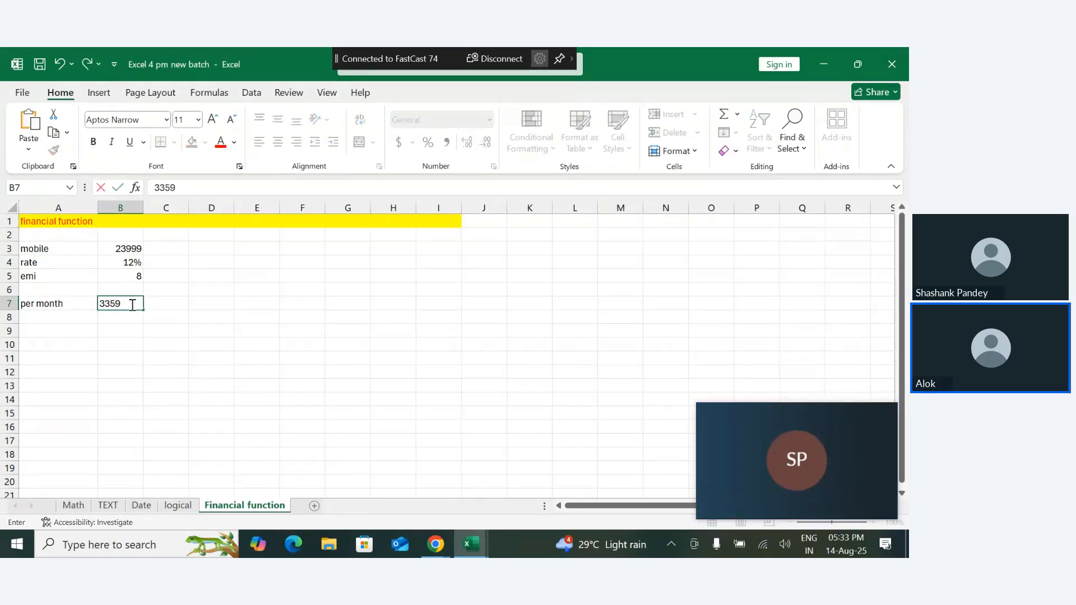
key("Return")
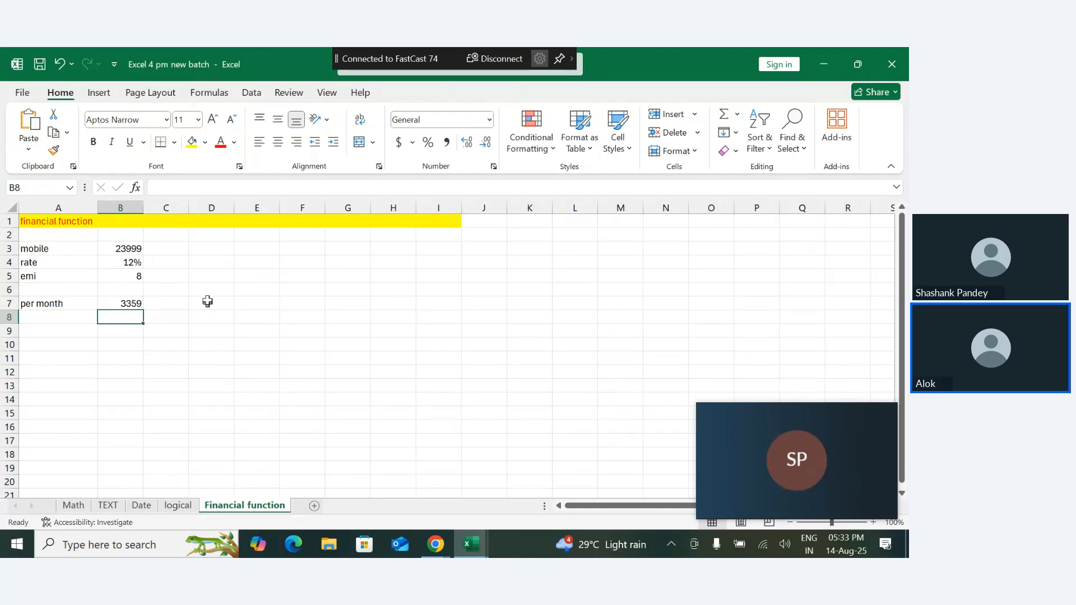
- Enter the label pmt in A11 and format it with a yellow fill and red font
left_click(70, 356)
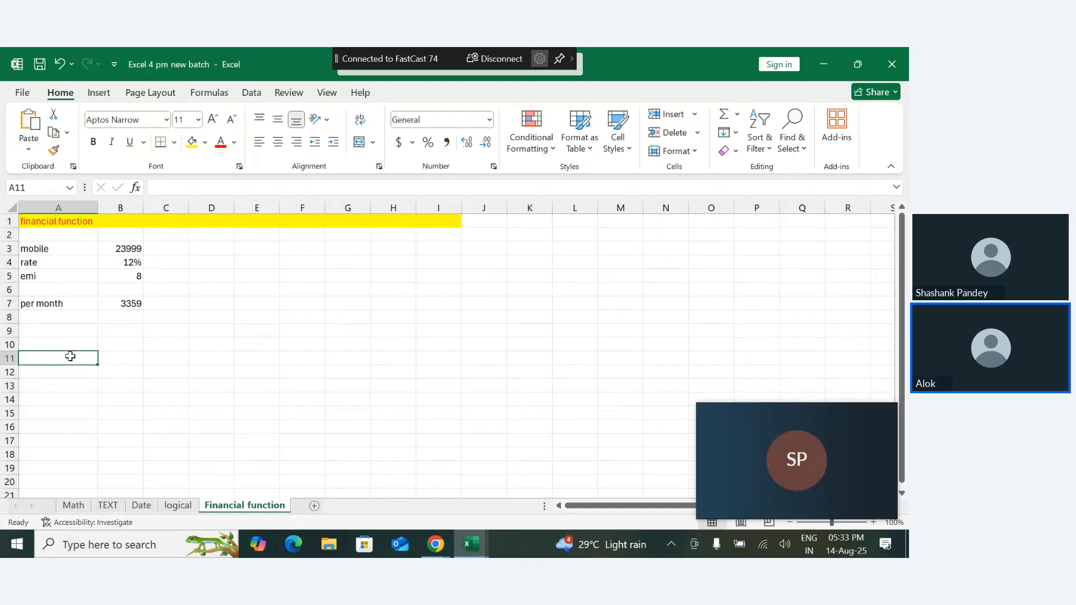
type("pmt")
key("Return")
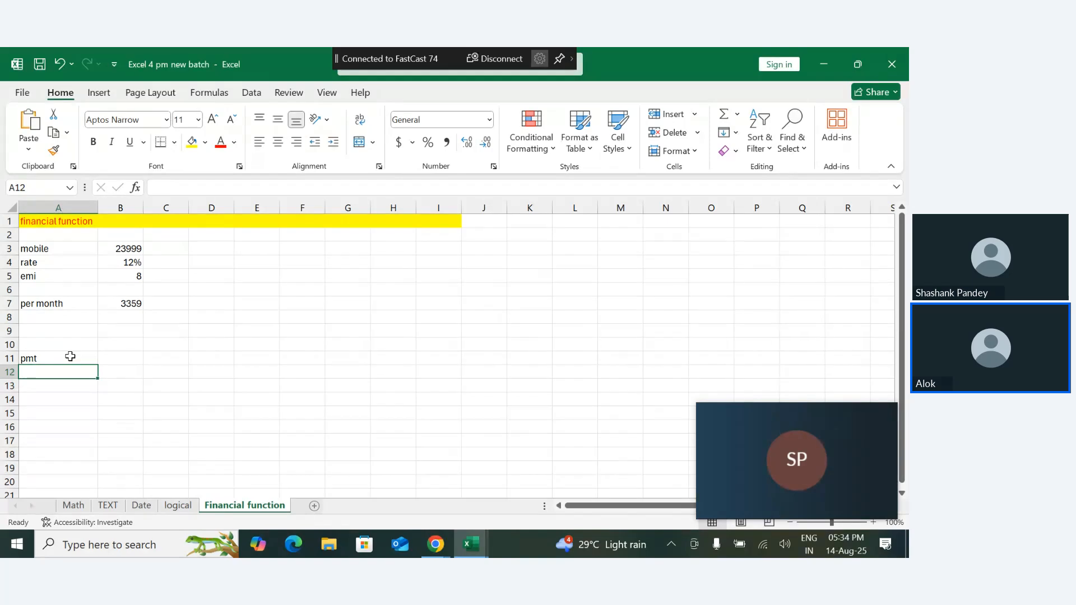
left_click(70, 357)
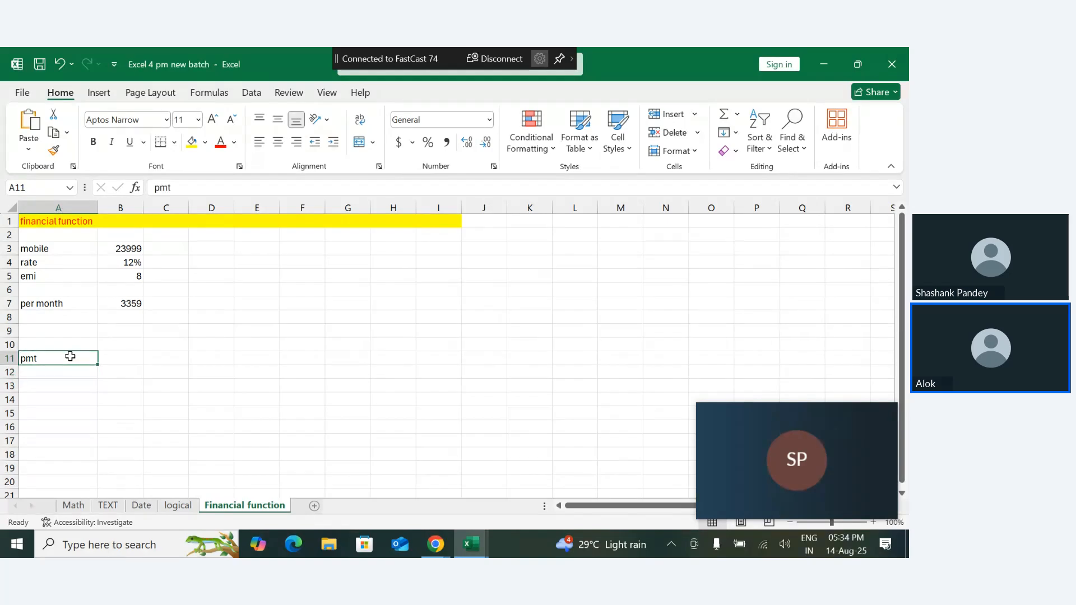
left_click(192, 144)
left_click(149, 384)
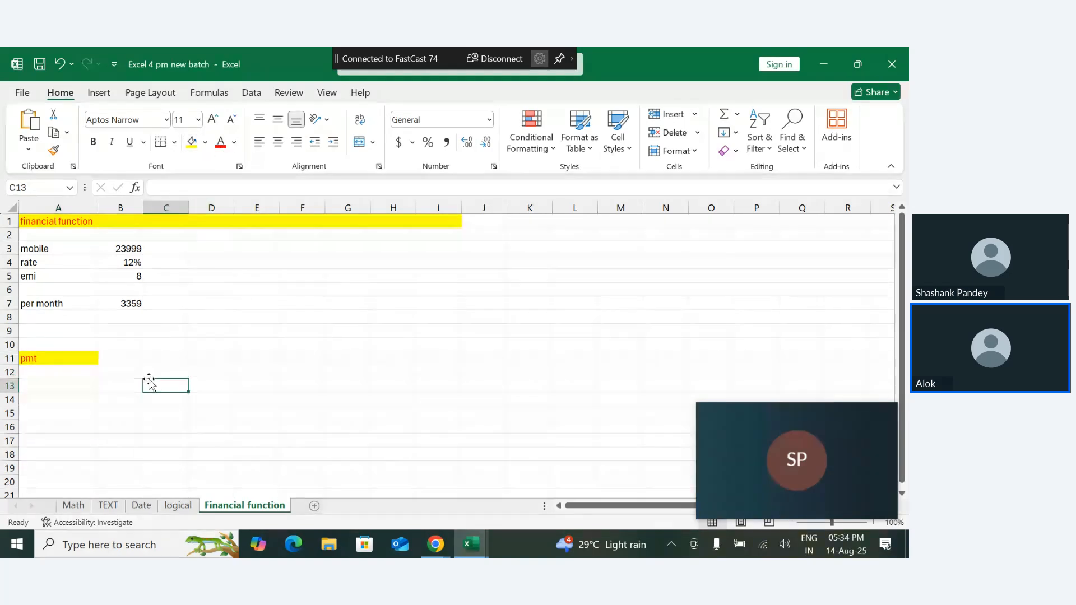
- Enter the formula =PMT(B4/12,B5,-B3) in C11 to calculate the mobile's monthly instalment
left_click(153, 357)
type("=pmt")
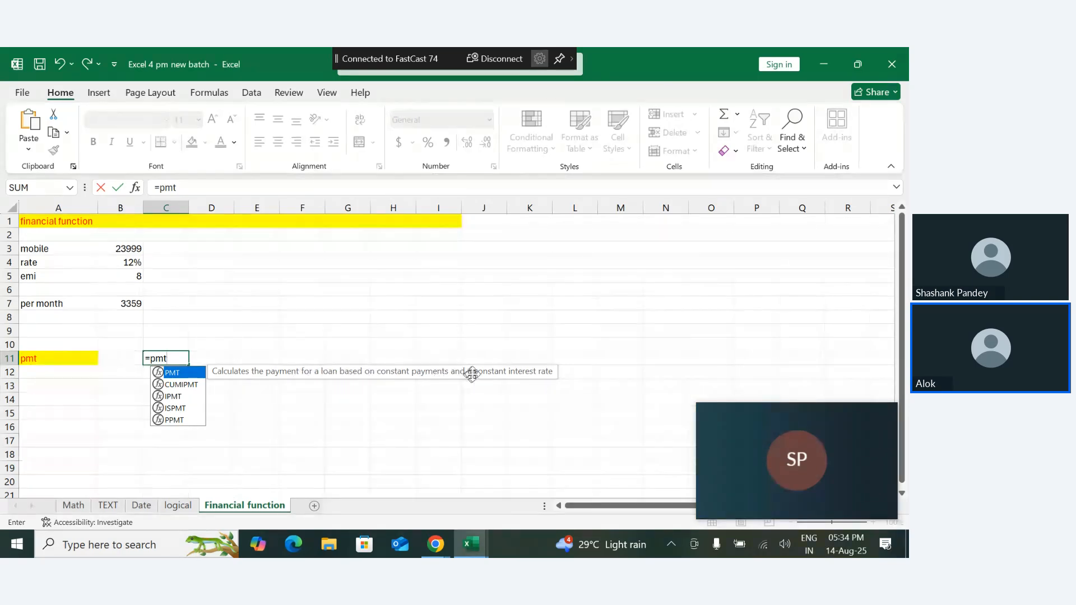
key("Tab")
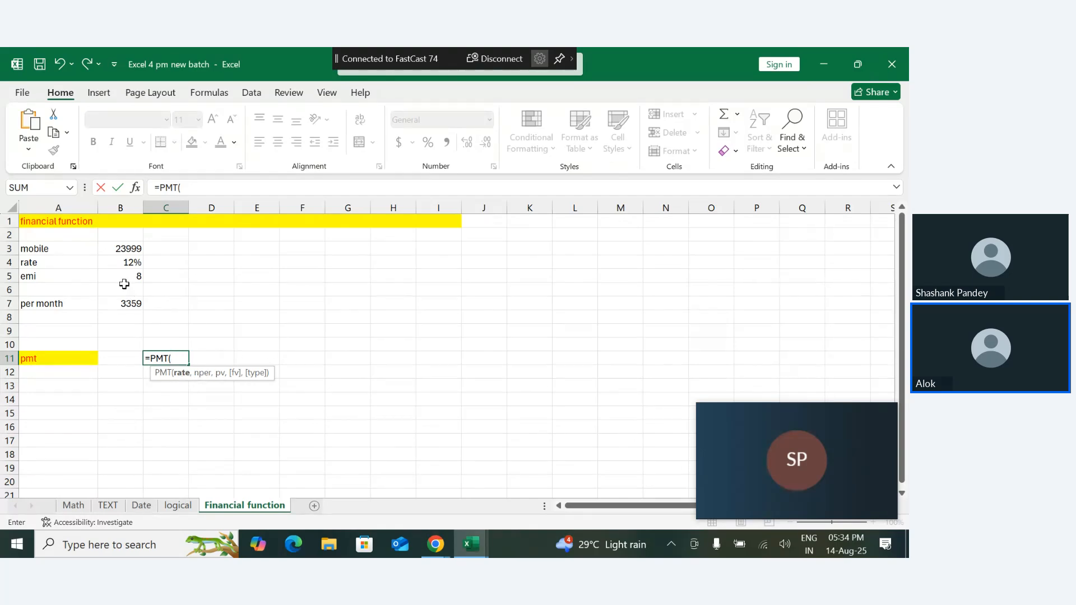
left_click(133, 261)
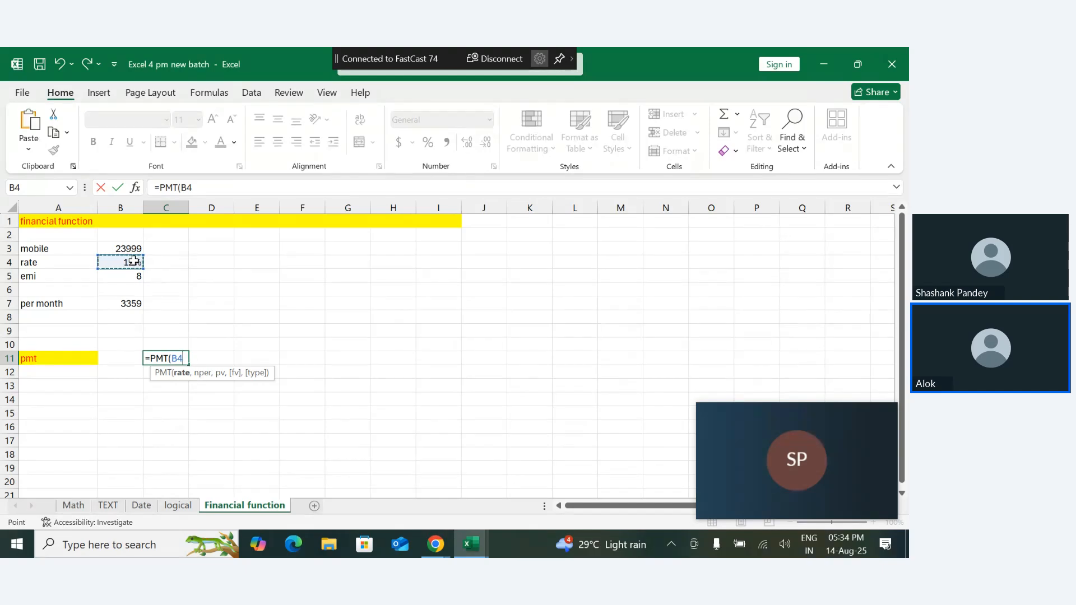
type("/12")
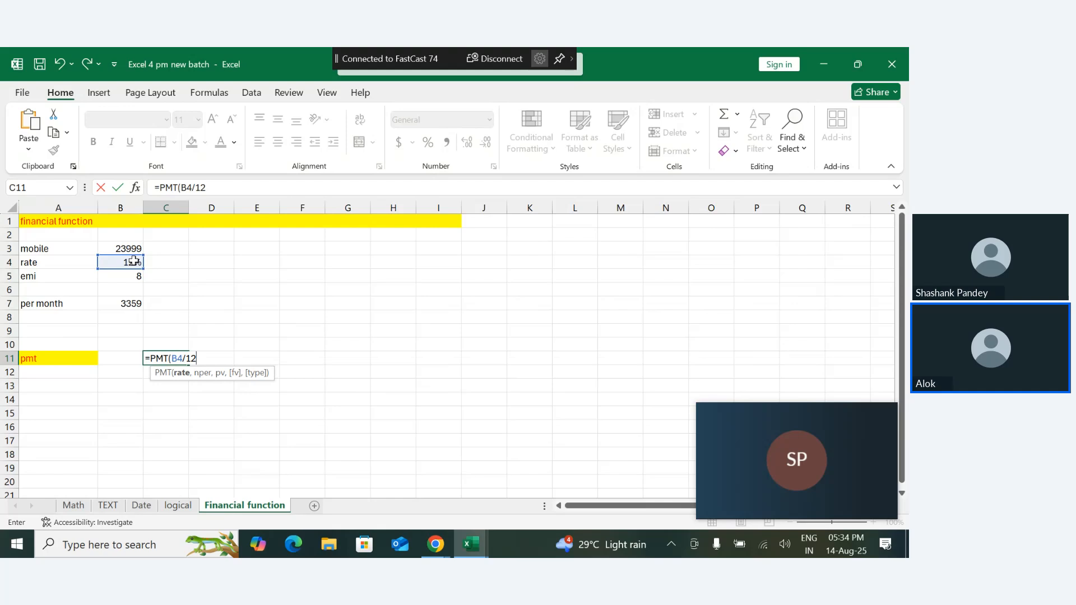
type(",")
left_click(136, 275)
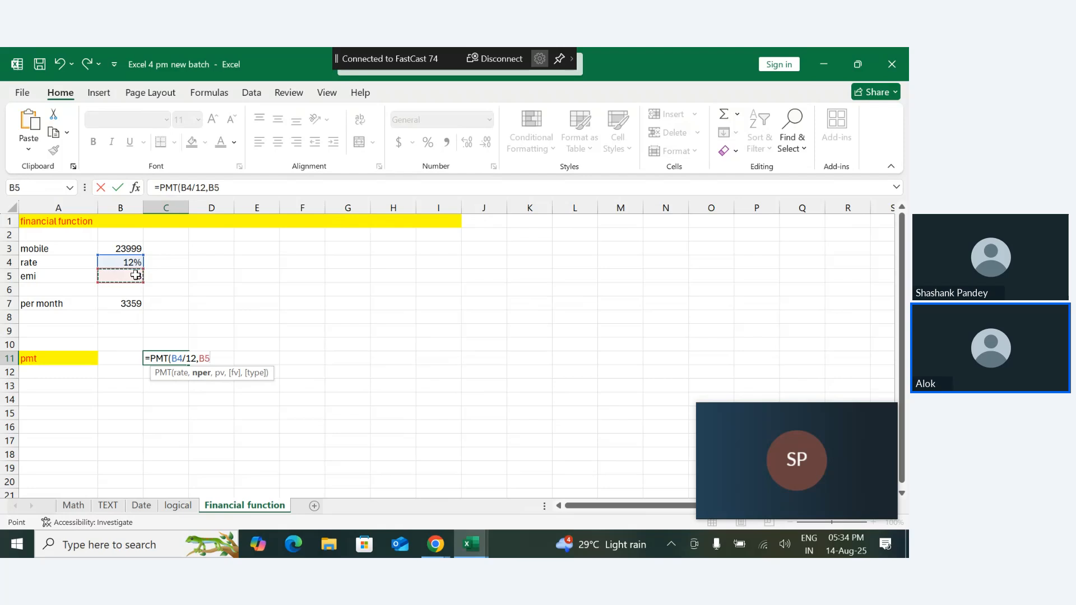
type(",")
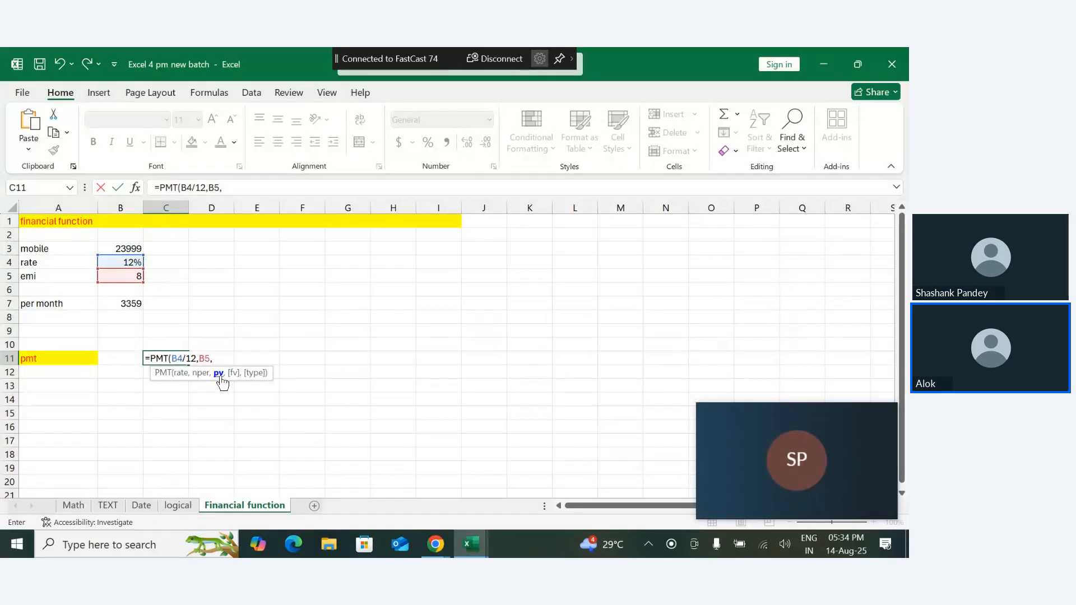
type("-")
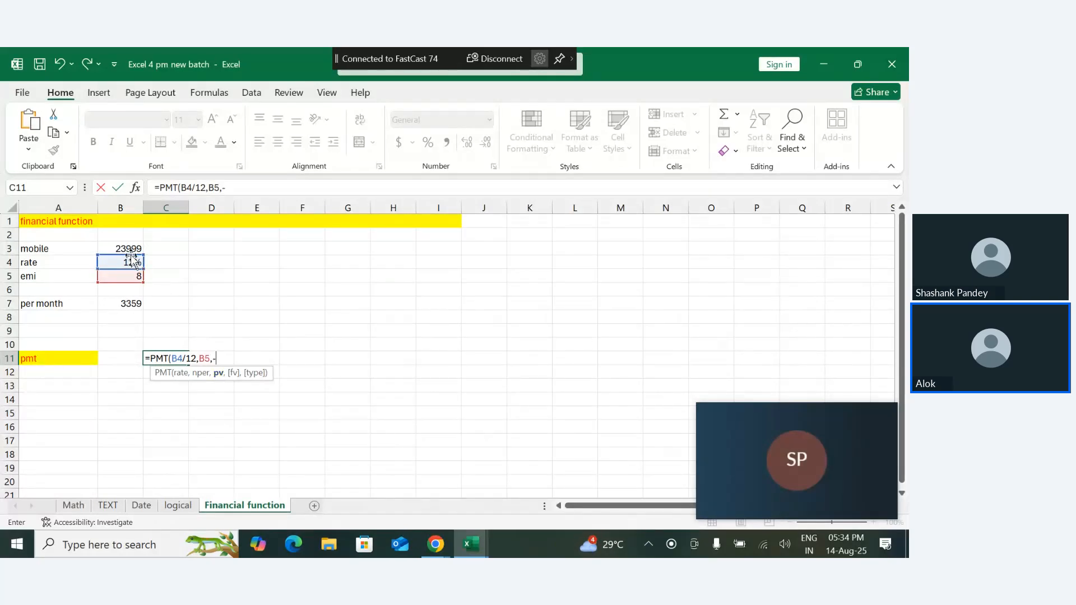
left_click(127, 250)
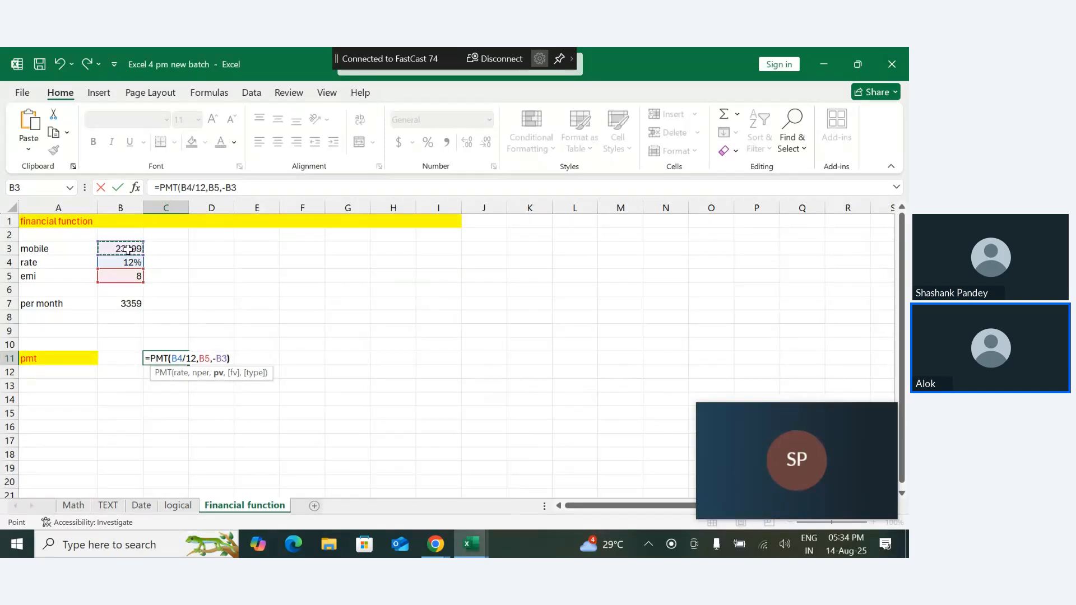
type(")")
key("Return")
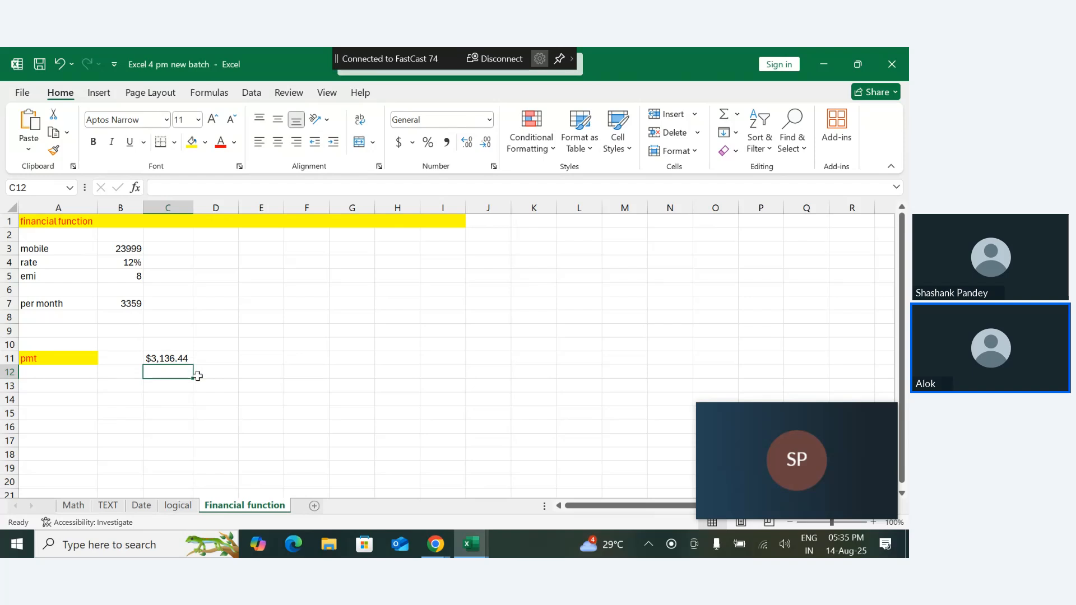
- Change the currency symbol of the payment in C11 to INR in the cell's number format
left_click(174, 360)
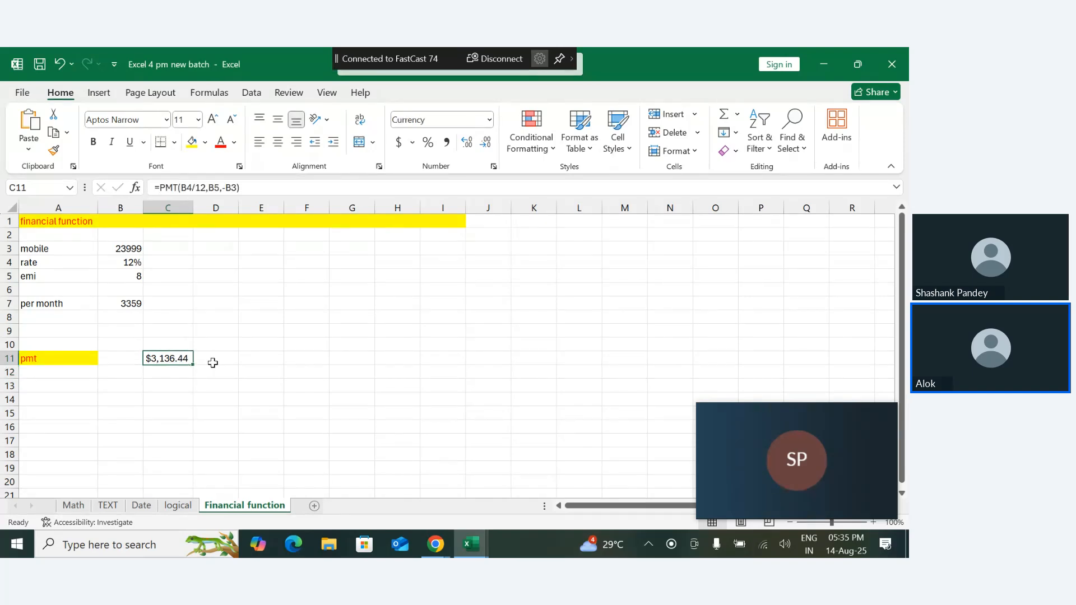
left_click(489, 120)
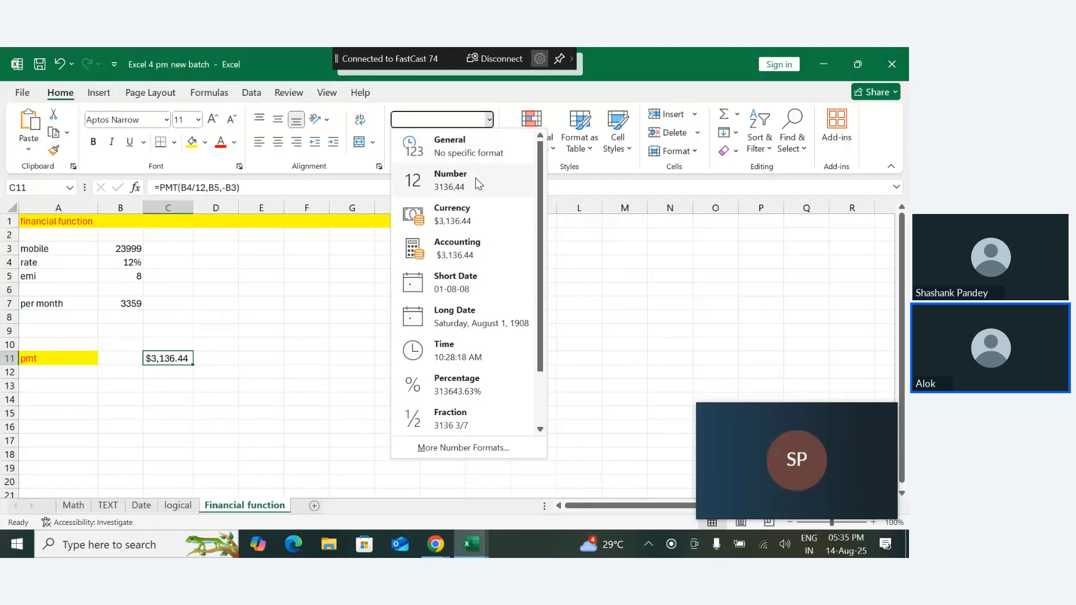
left_click(275, 324)
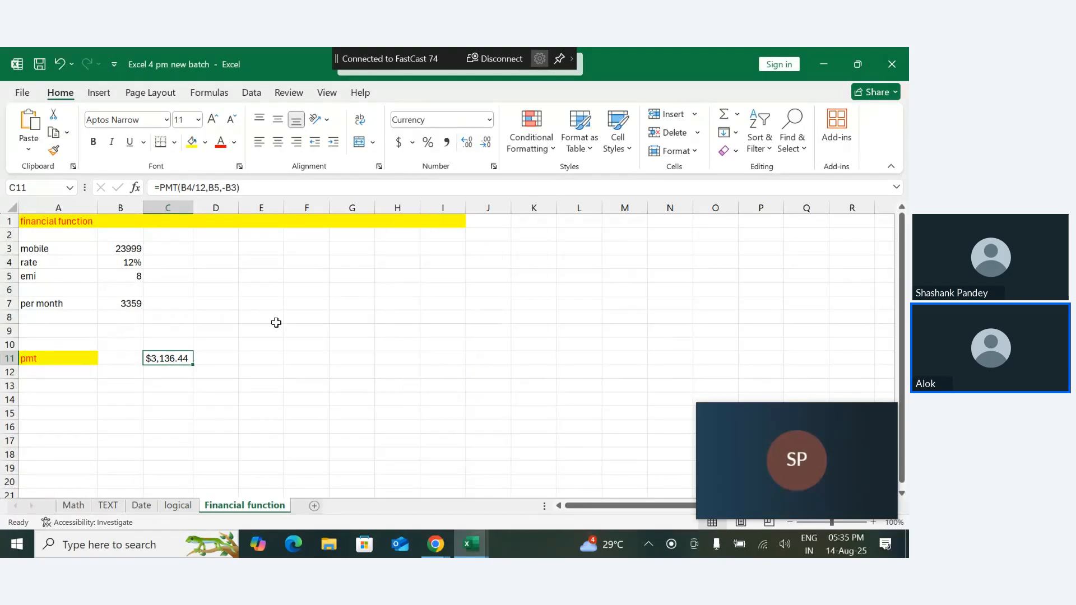
left_click(494, 166)
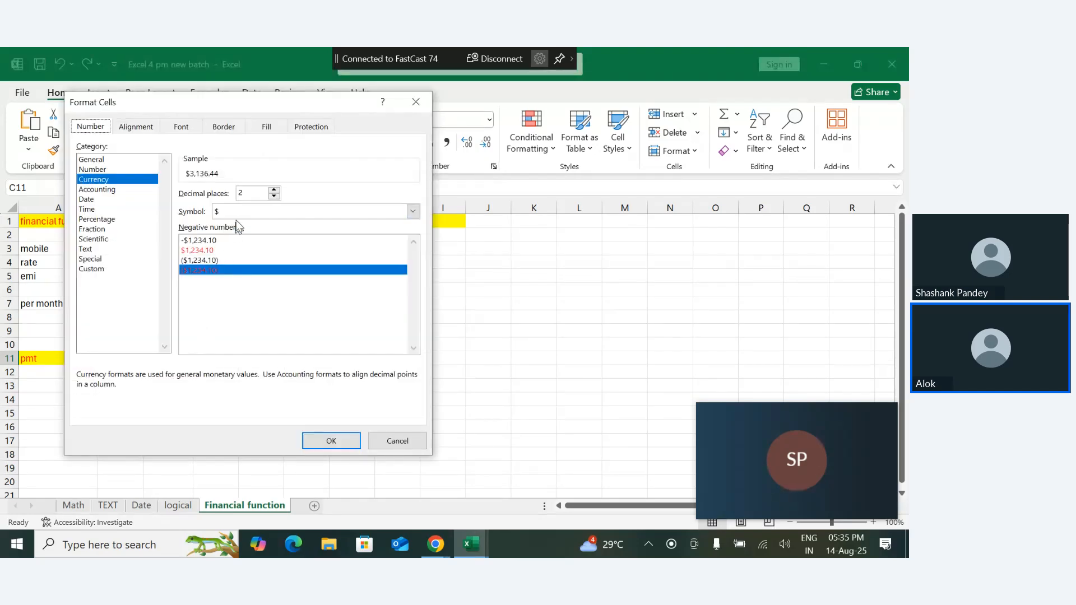
left_click(413, 211)
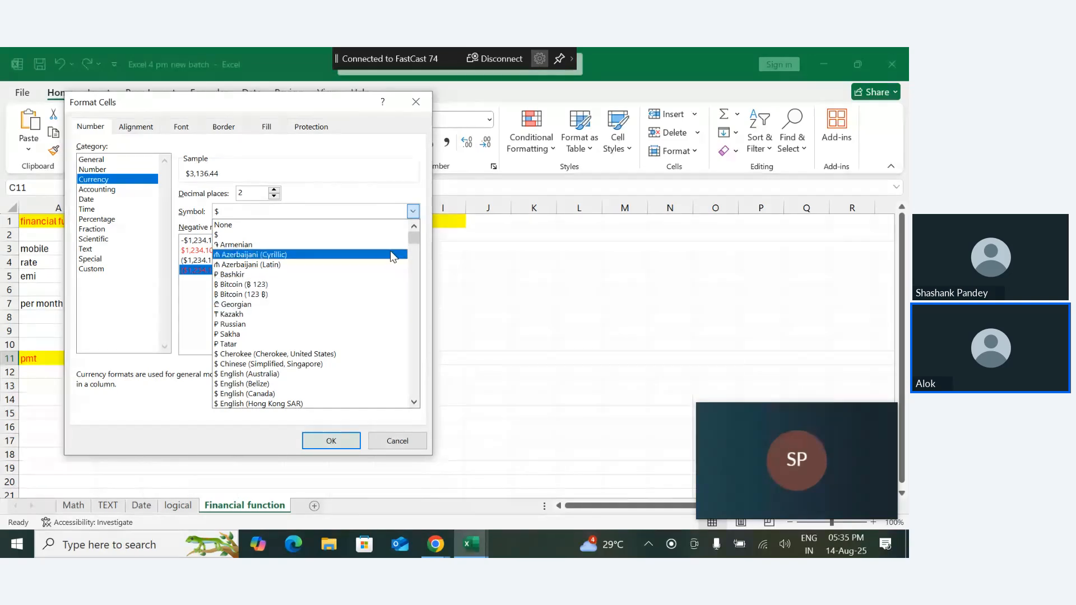
left_click(261, 215)
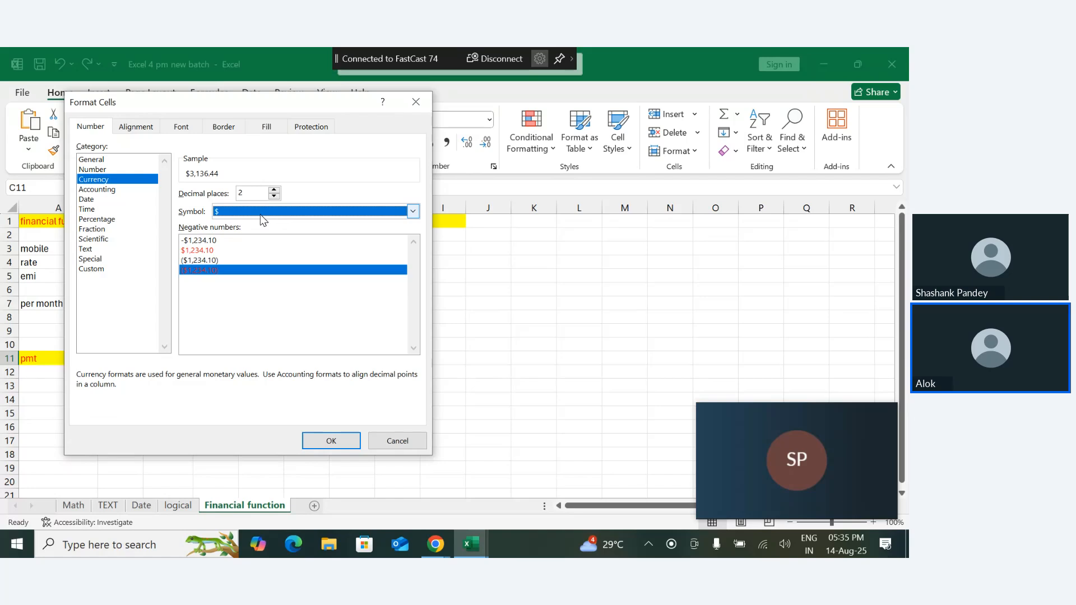
left_click(262, 215)
type("inr")
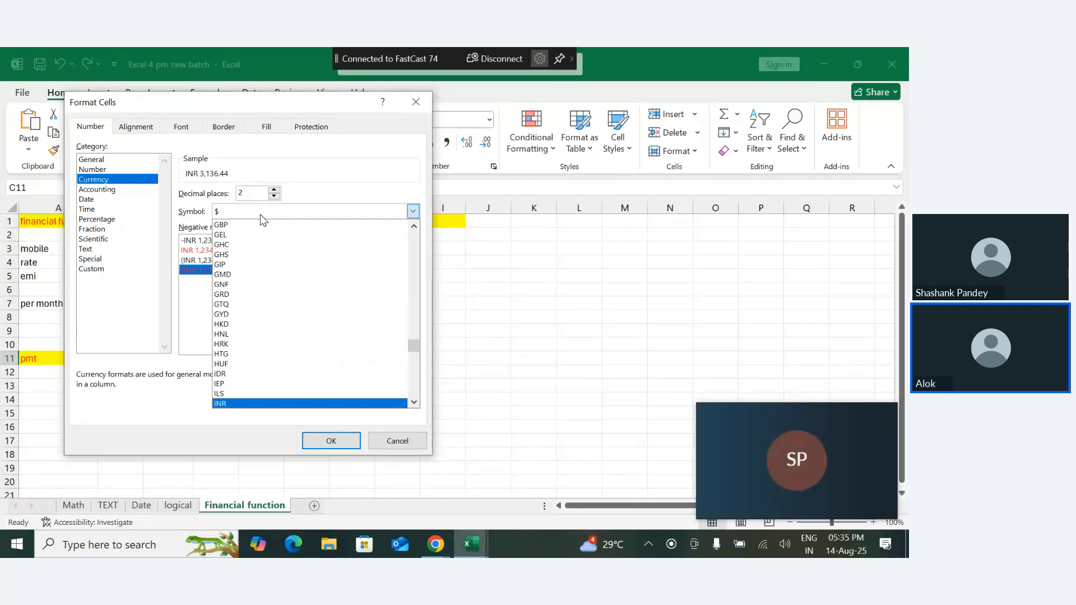
left_click(262, 215)
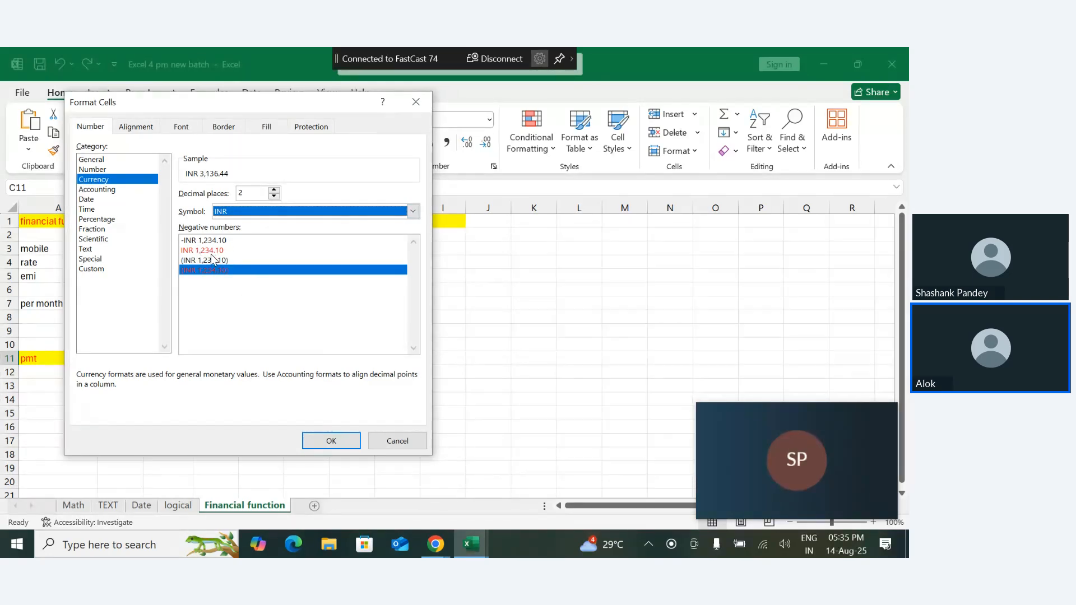
left_click(331, 441)
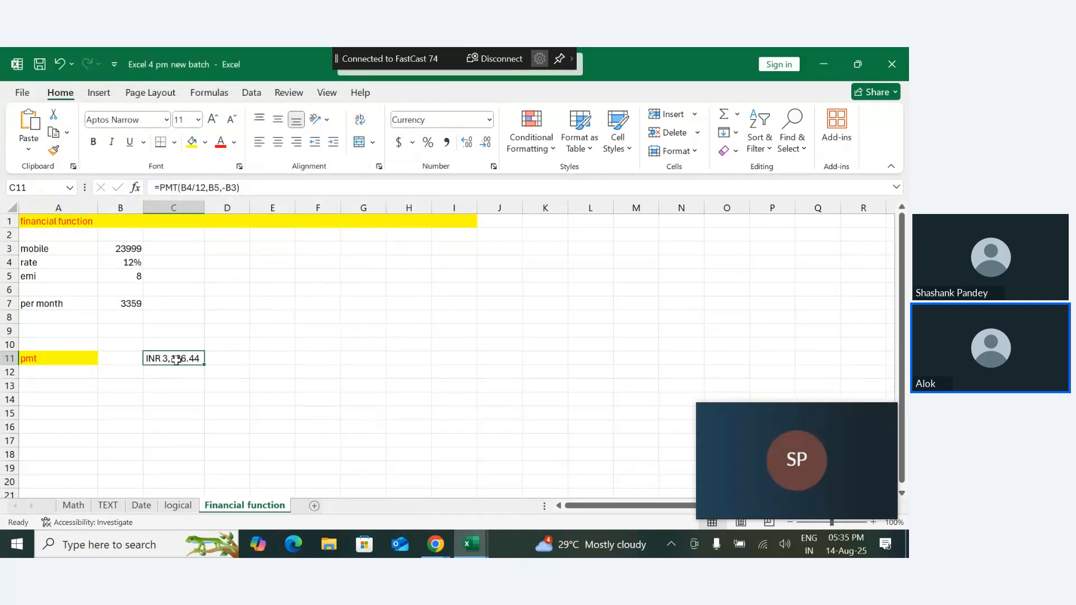
- Change the currency symbol of the payment in C11 to ₹ Hindi in the cell's number format
left_click(493, 167)
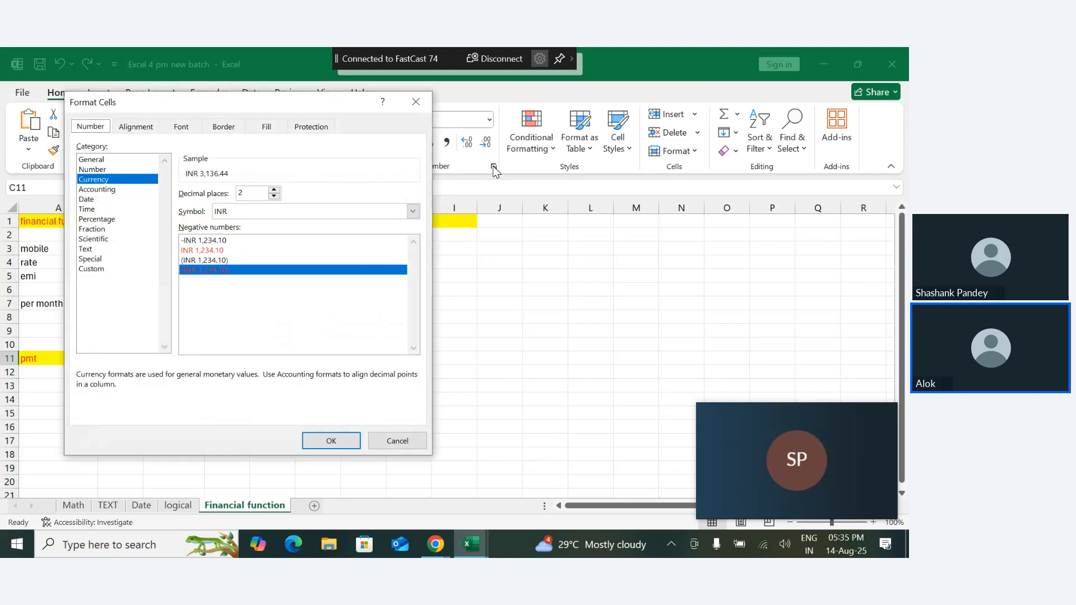
left_click(251, 211)
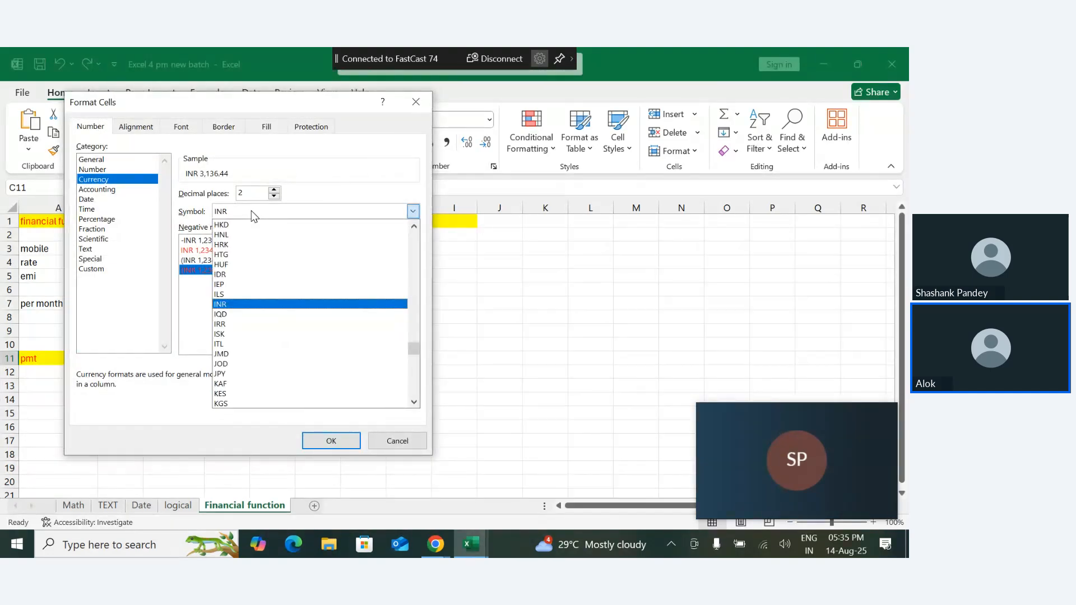
key("Up")
key("Up")
key("Up")
key("Up")
key("Up")
key("Up")
key("Up")
key("Up")
key("Up")
key("Up")
key("Up")
key("Up")
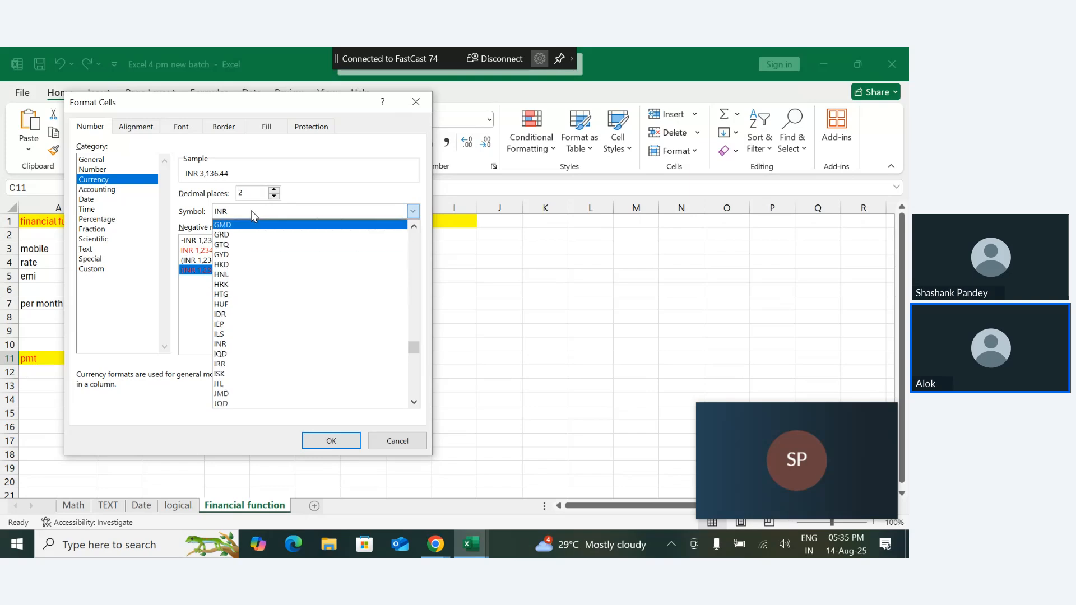
key("Up")
key("Up")
key("Up")
key("Up")
key("Up")
key("Up")
key("Up")
key("Up")
key("Up")
key("Up")
key("Up")
key("Up")
key("Up")
key("Up")
key("Up")
key("Up")
key("Up")
key("Up")
key("Up")
key("Up")
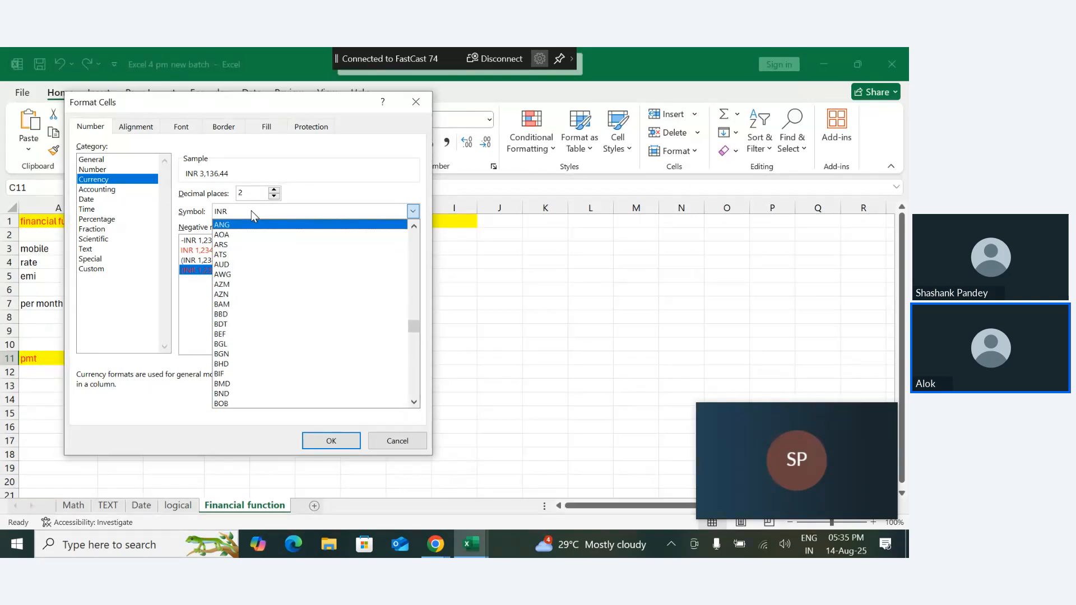
key("Up")
key("Up")
key("Up")
key("Up")
key("Up")
key("Up")
key("Up")
key("Up")
key("Up")
key("Up")
key("Up")
key("Up")
key("Up")
key("Up")
key("Up")
key("Up")
key("Up")
key("Up")
key("Up")
key("Up")
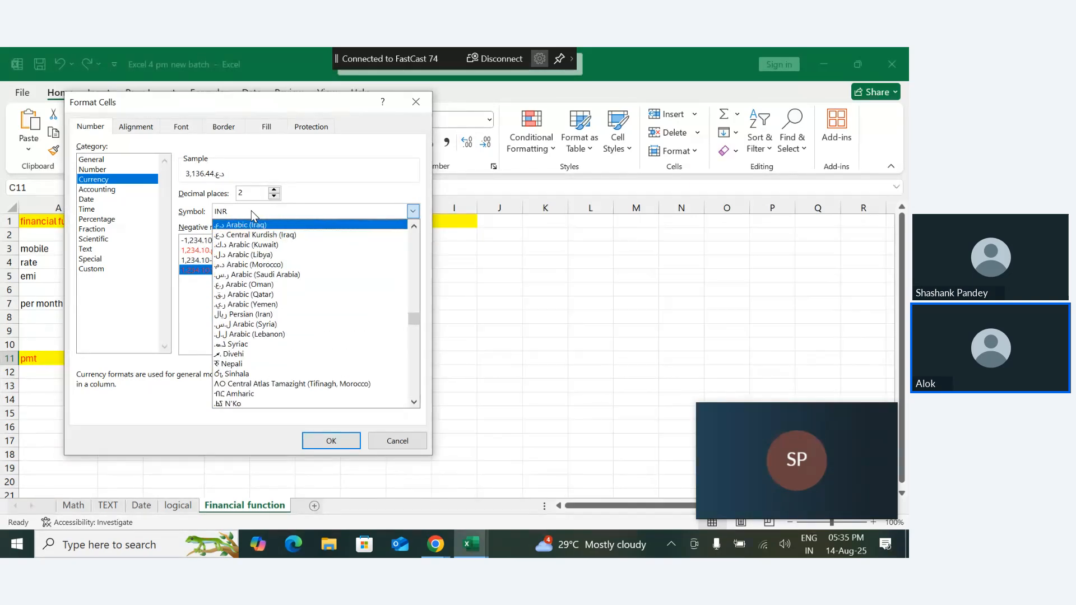
key("Up")
key("Up")
key("Up")
key("Up")
key("Up")
key("Up")
key("Up")
key("Up")
key("Up")
key("Up")
key("Up")
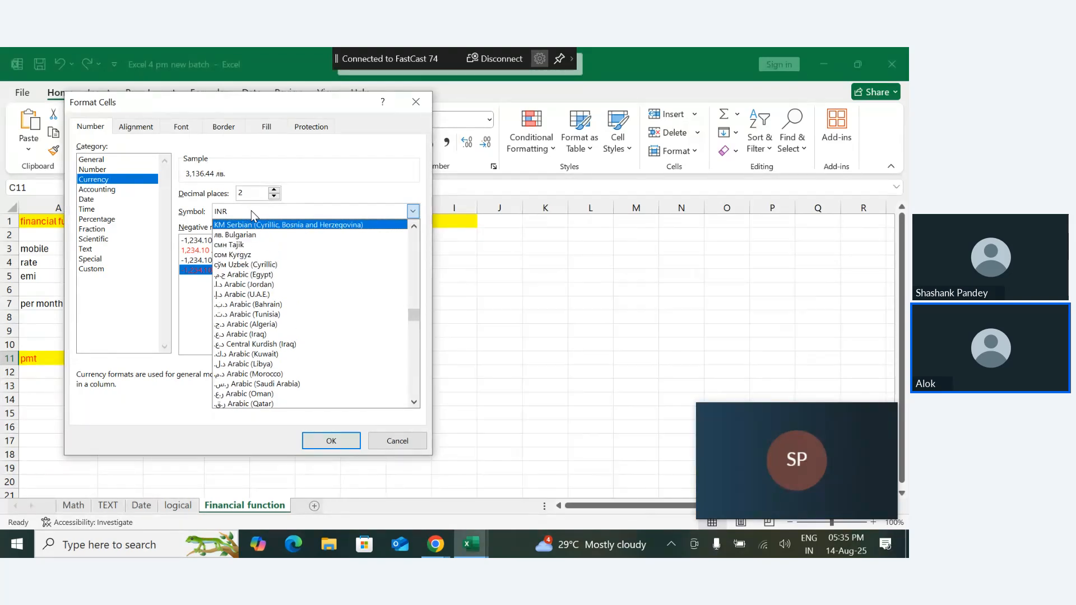
key("Up")
key("Up")
key("Up")
key("Up")
key("Up")
key("Up")
key("Up")
key("Up")
key("Up")
key("Up")
key("Up")
key("Up")
key("Up")
key("Up")
key("Up")
key("Up")
key("Up")
key("Up")
key("Up")
key("Up")
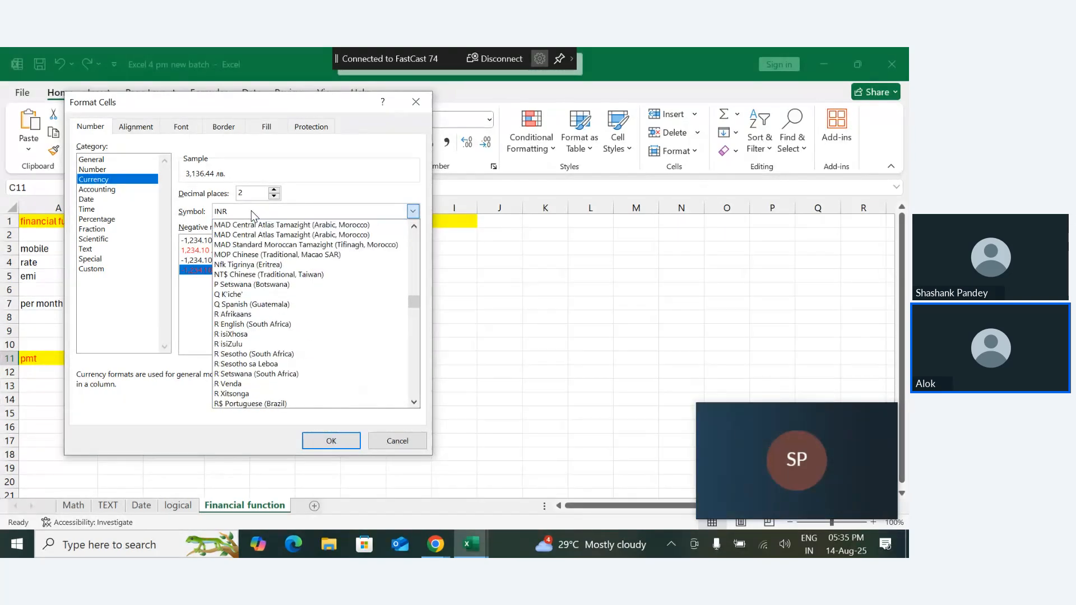
key("Up")
key("Up")
key("Up")
key("Up")
key("Up")
key("Up")
key("Up")
key("Up")
key("Up")
key("Up")
key("Up")
key("Up")
key("Up")
key("Up")
key("Up")
key("Up")
key("Up")
key("Up")
key("Up")
key("Up")
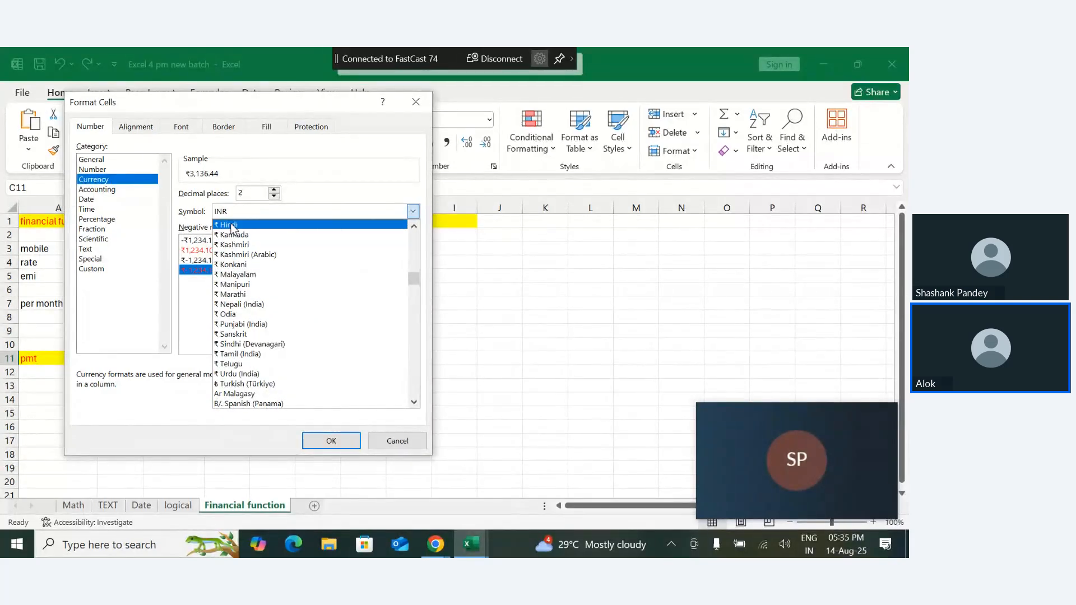
left_click(233, 226)
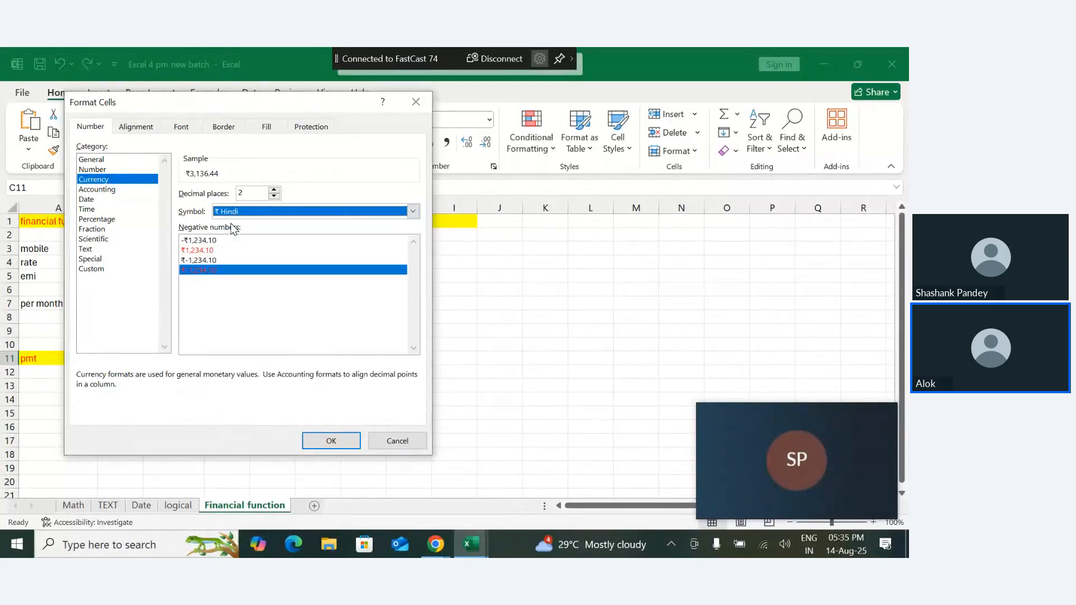
left_click(331, 441)
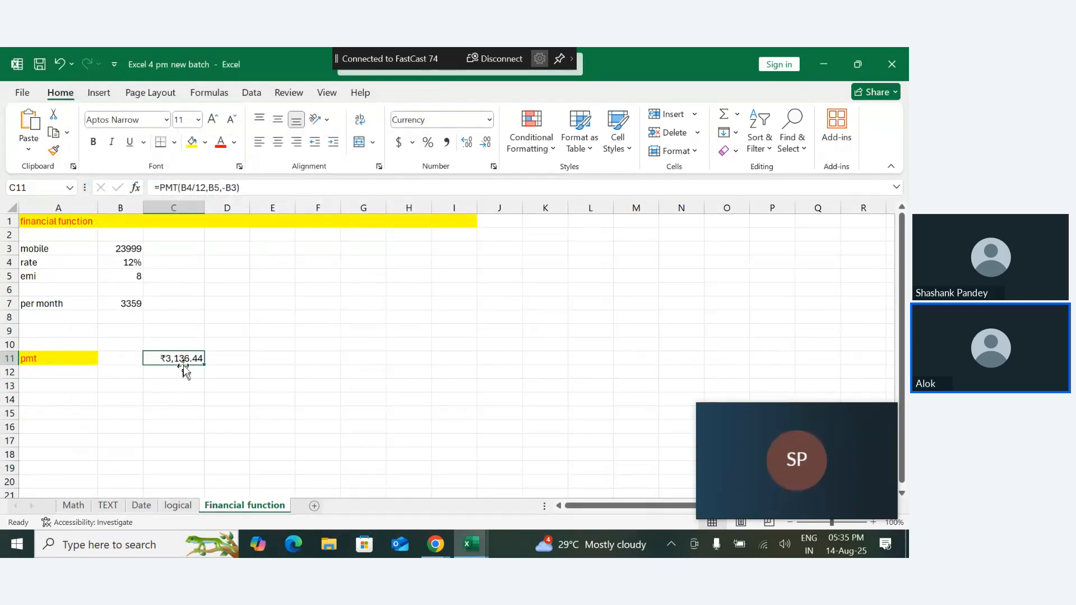
- Enter the formula =C11*8 in C13 to calculate the total repaid over the instalments
left_click(176, 386)
type("=")
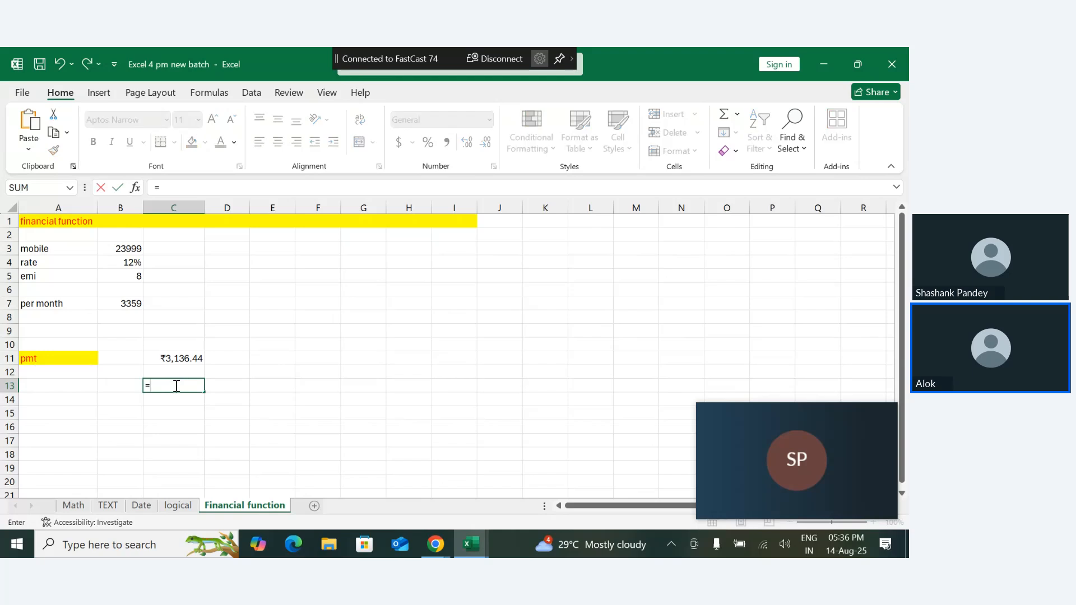
left_click(181, 359)
type("*")
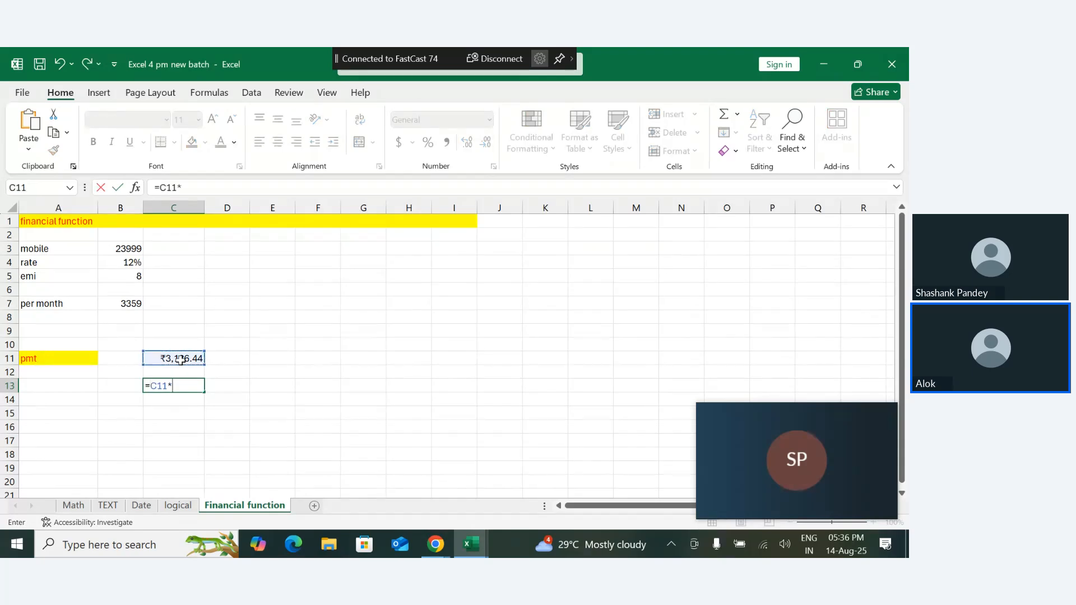
type("8")
key("Return")
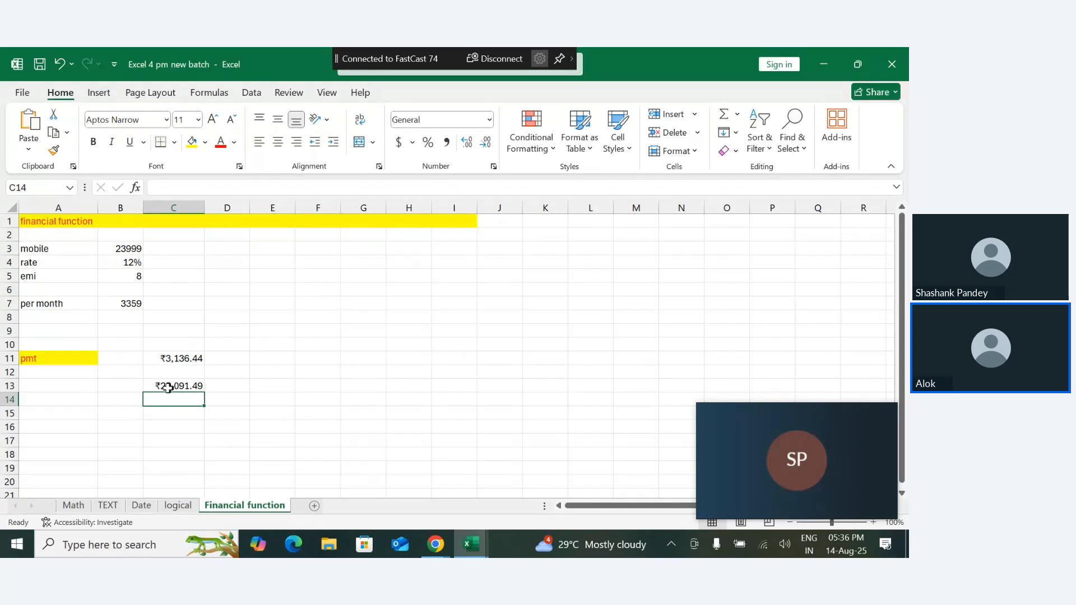
- Clear the total repayment from C13
left_click_drag(147, 381, 225, 412)
key("Delete")
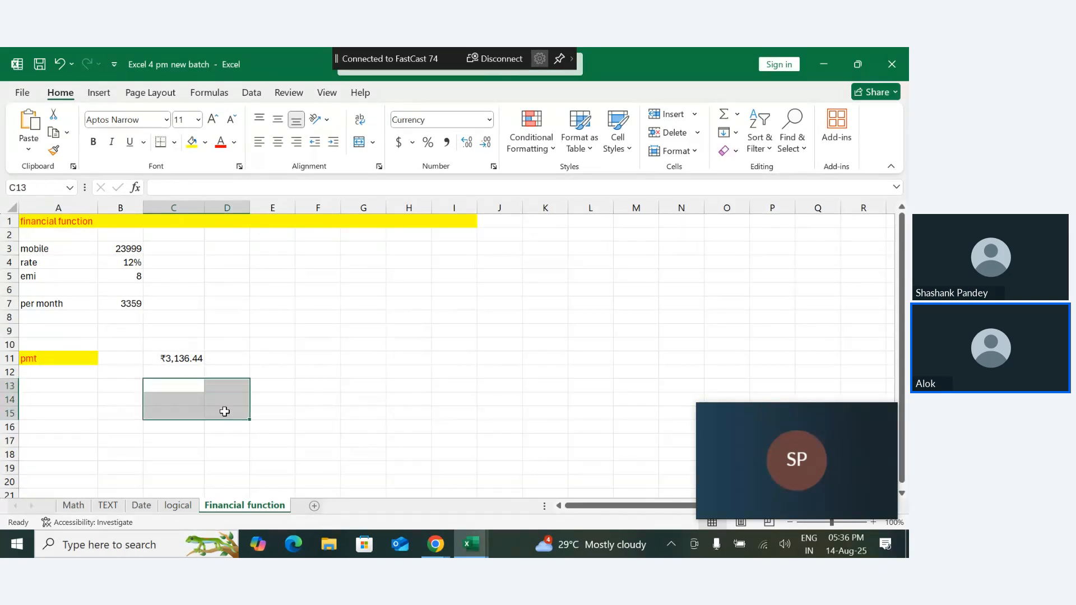
left_click(151, 414)
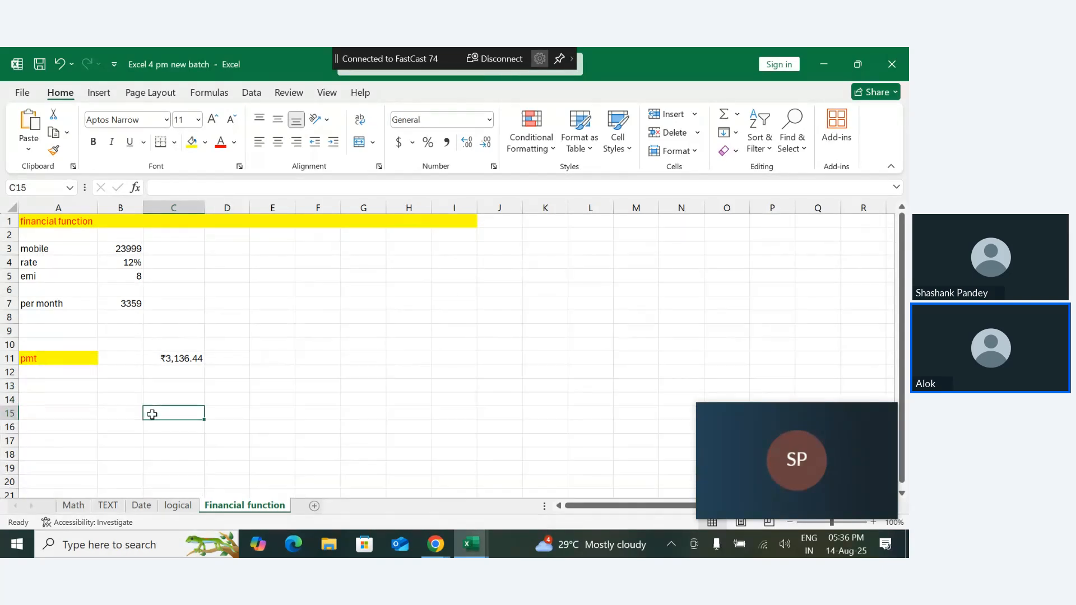
left_click(60, 396)
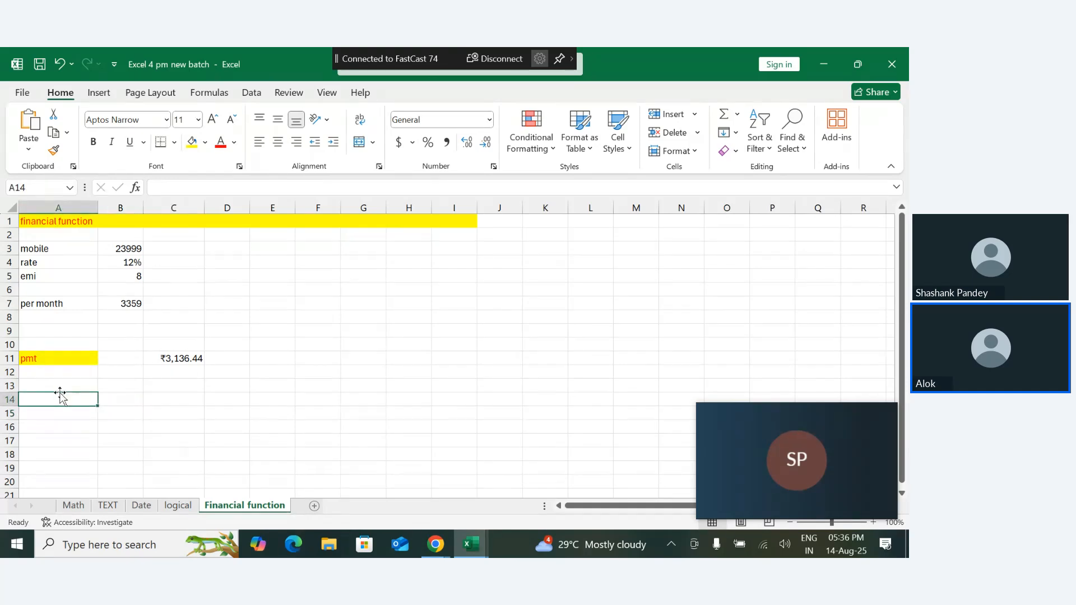
- Set the mobile price in B3 to 123999 and the rate in B4 to 16%
double_click(114, 250)
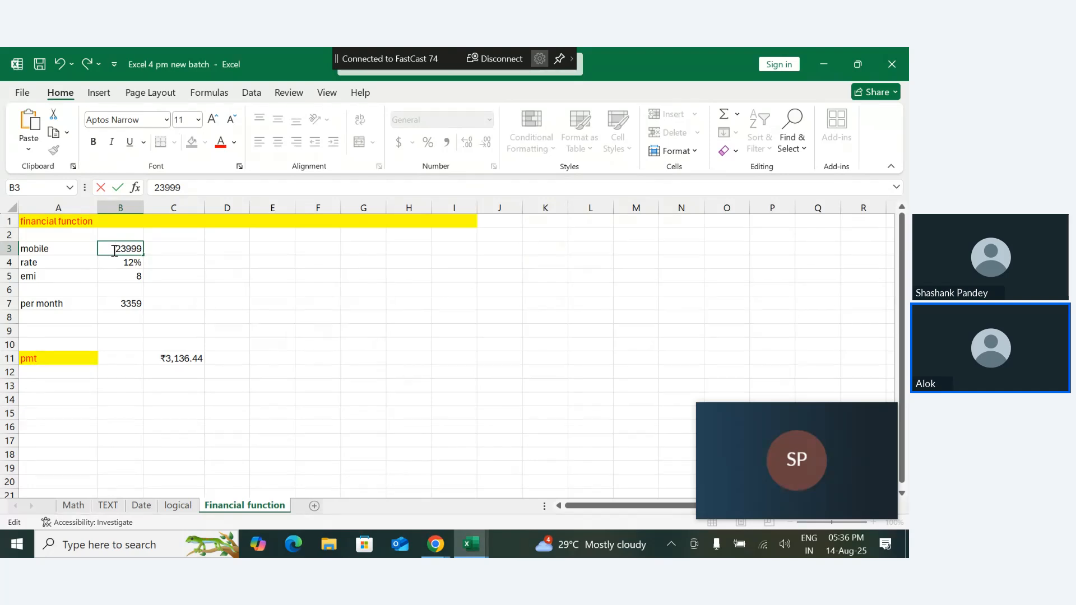
type("1")
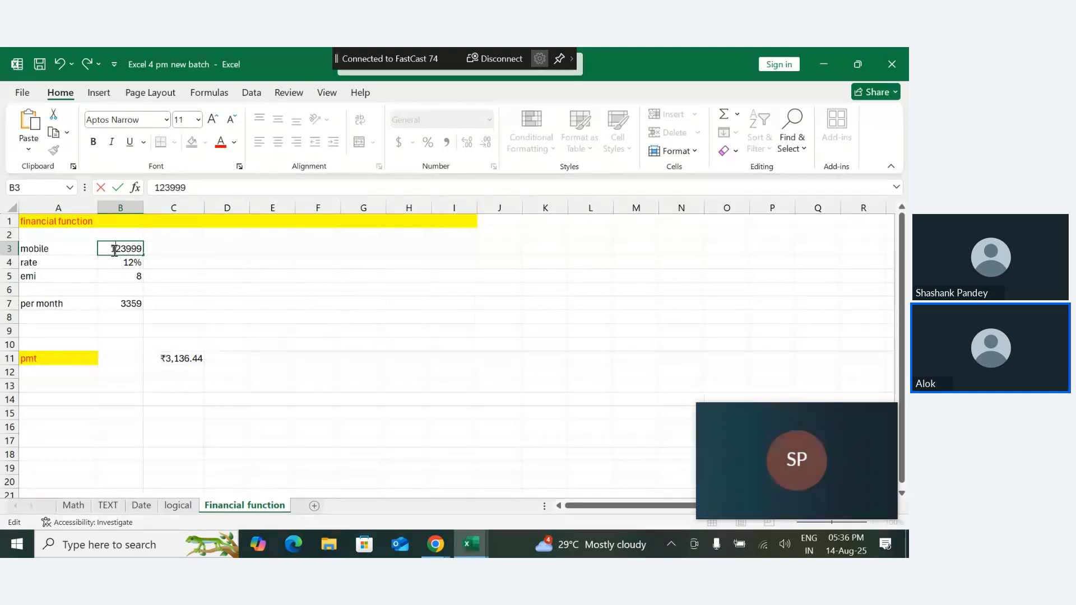
key("Return")
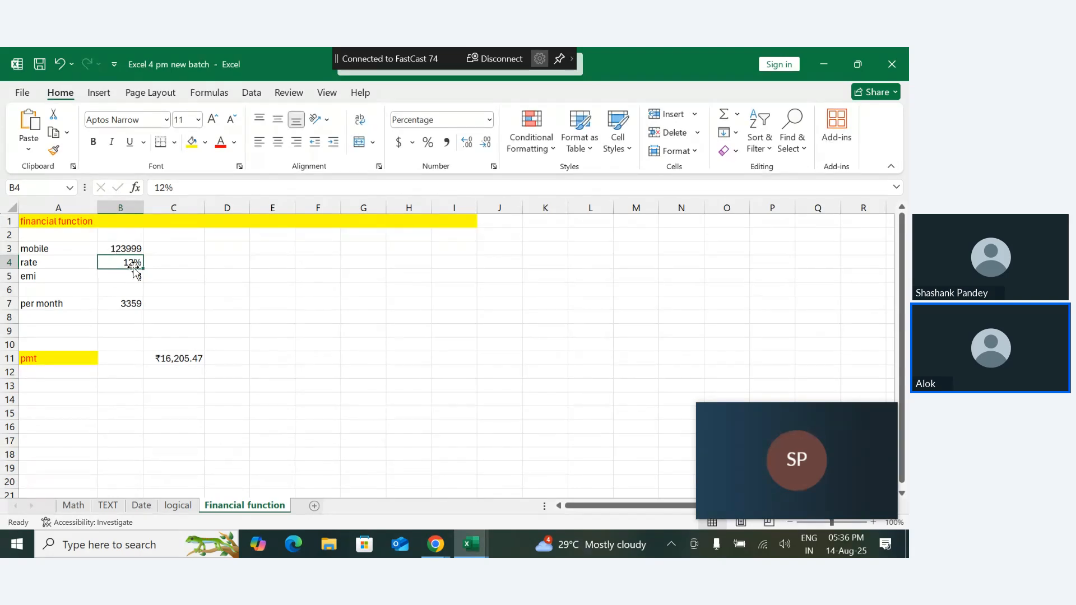
double_click(134, 266)
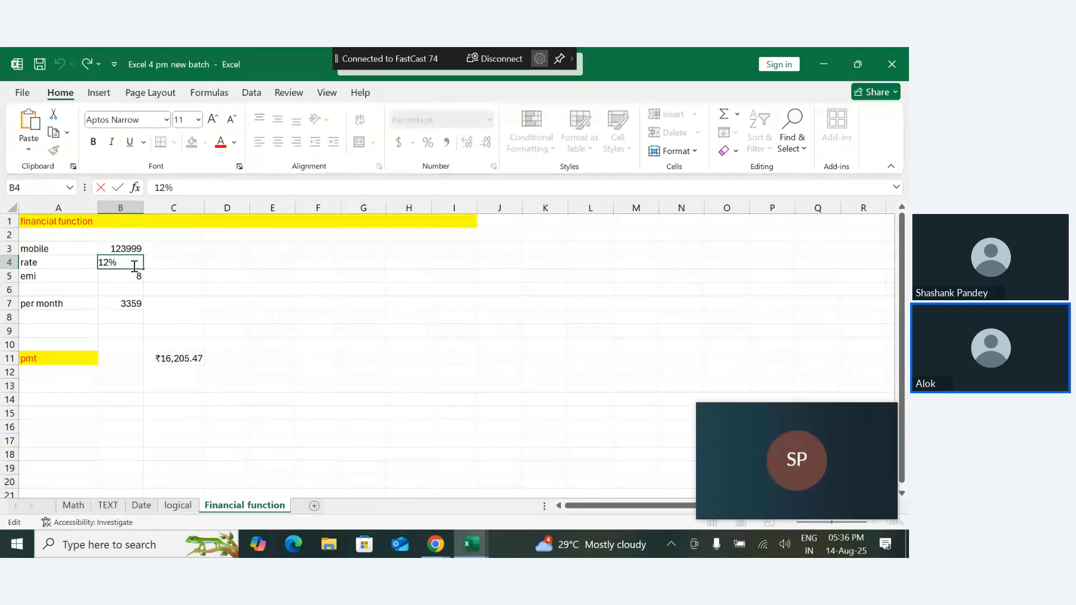
key("Left")
key("BackSpace")
type("6")
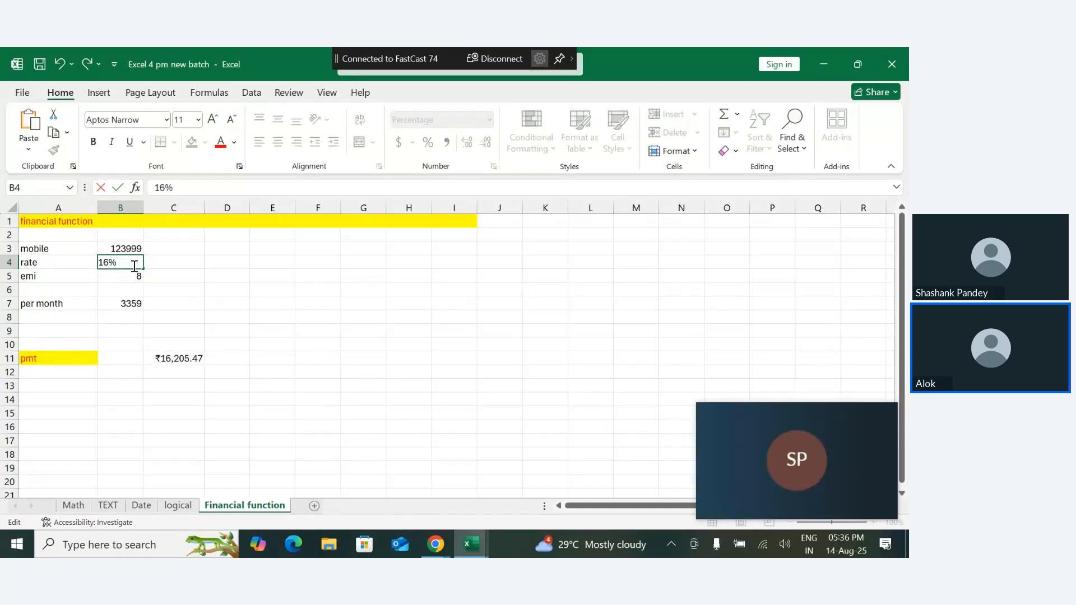
key("Return")
- Set the emi value in B5 to 2
double_click(140, 277)
key("BackSpace")
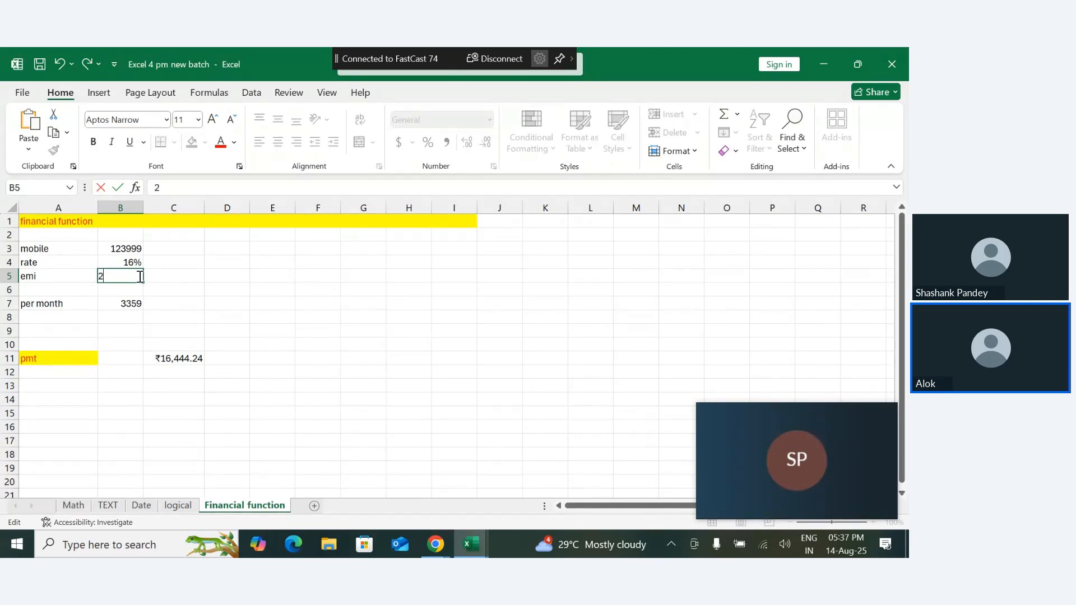
type("2")
key("Return")
- Clear the payment result in C11 and the per month amount in B7
left_click_drag(172, 346, 197, 396)
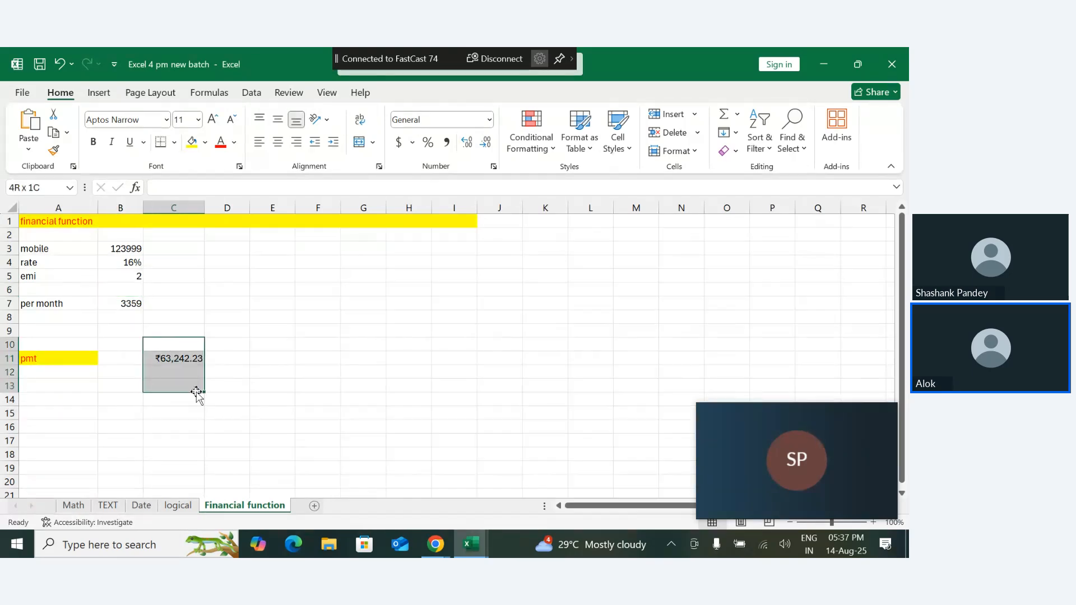
key("Delete")
left_click(243, 396)
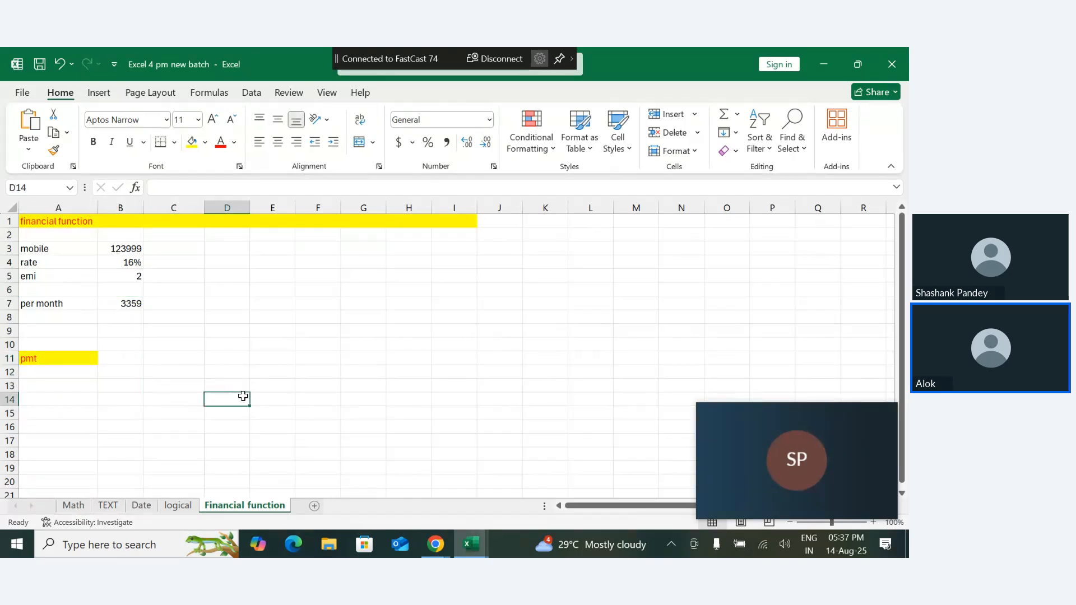
left_click_drag(121, 249, 155, 340)
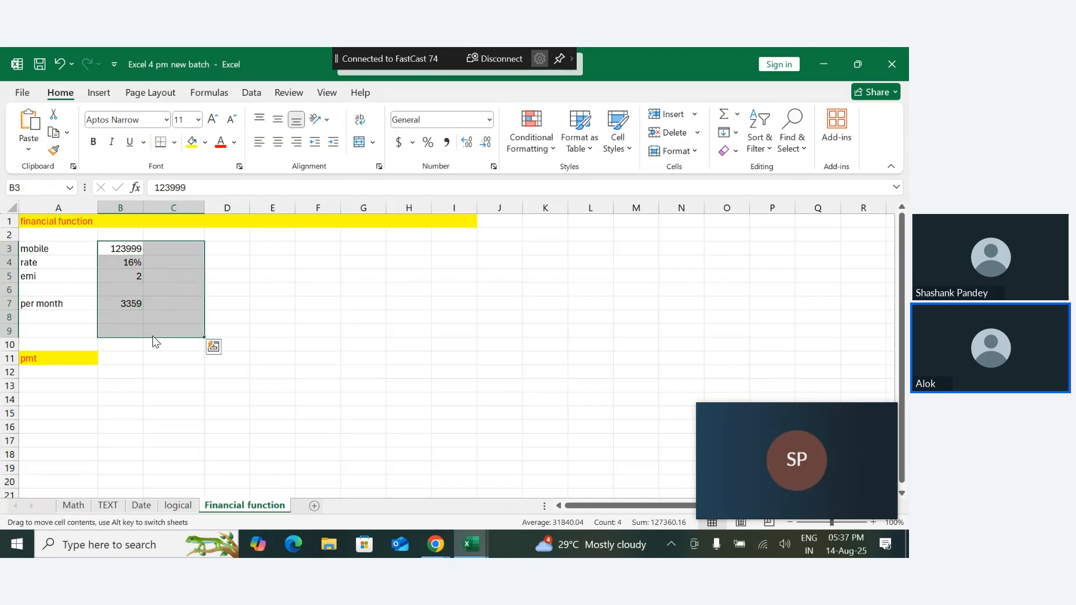
left_click(168, 370)
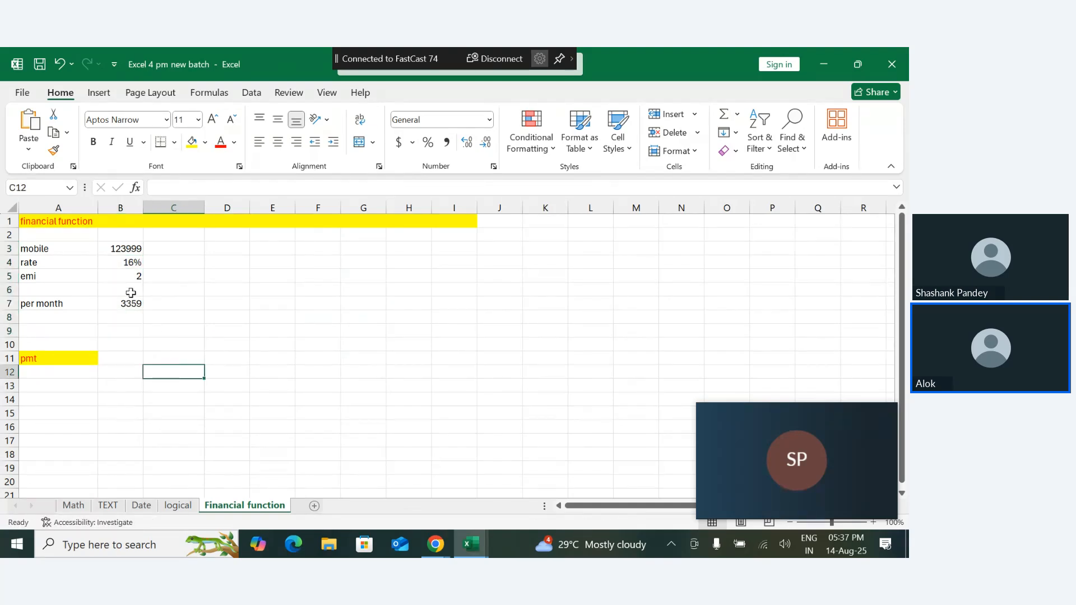
left_click_drag(131, 292, 132, 330)
key("Delete")
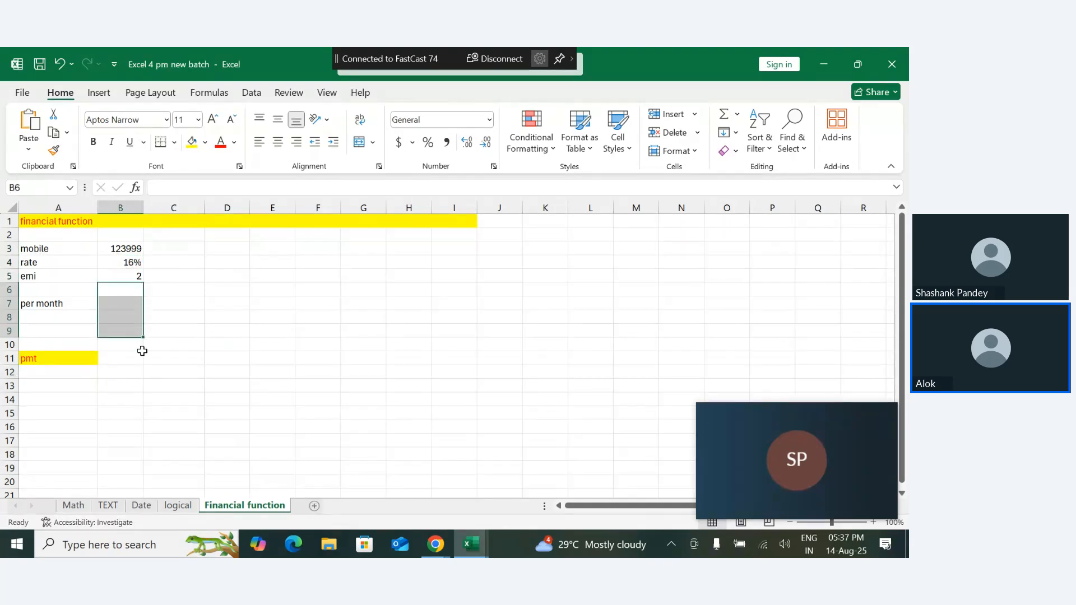
- Start a PMT formula in B11 with the monthly rate B4/12 as its first argument
left_click(143, 351)
type("=")
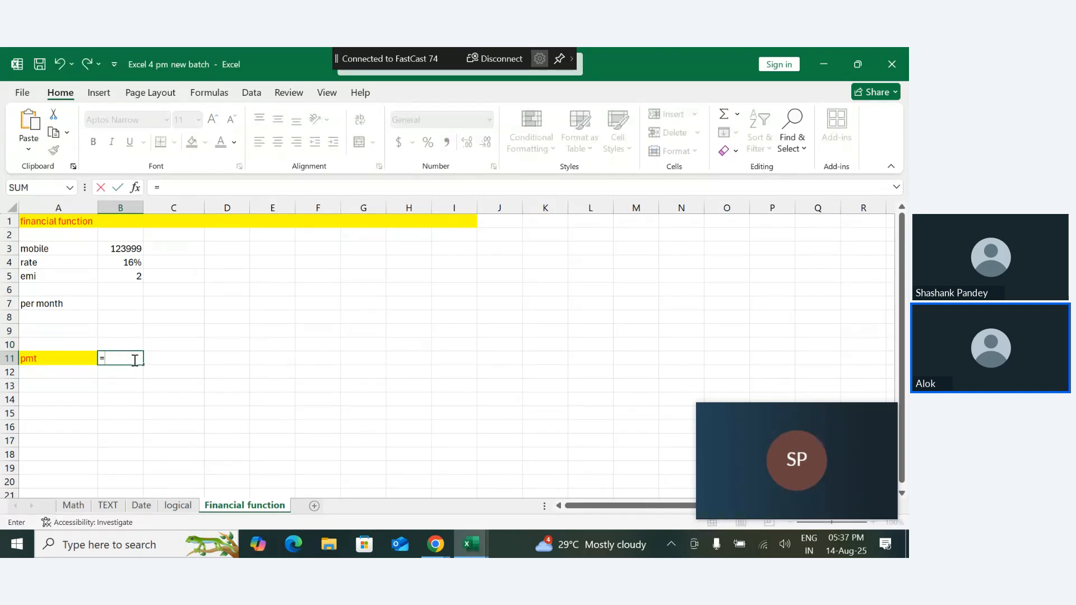
type("pt")
key("BackSpace")
type("mt")
key("Tab")
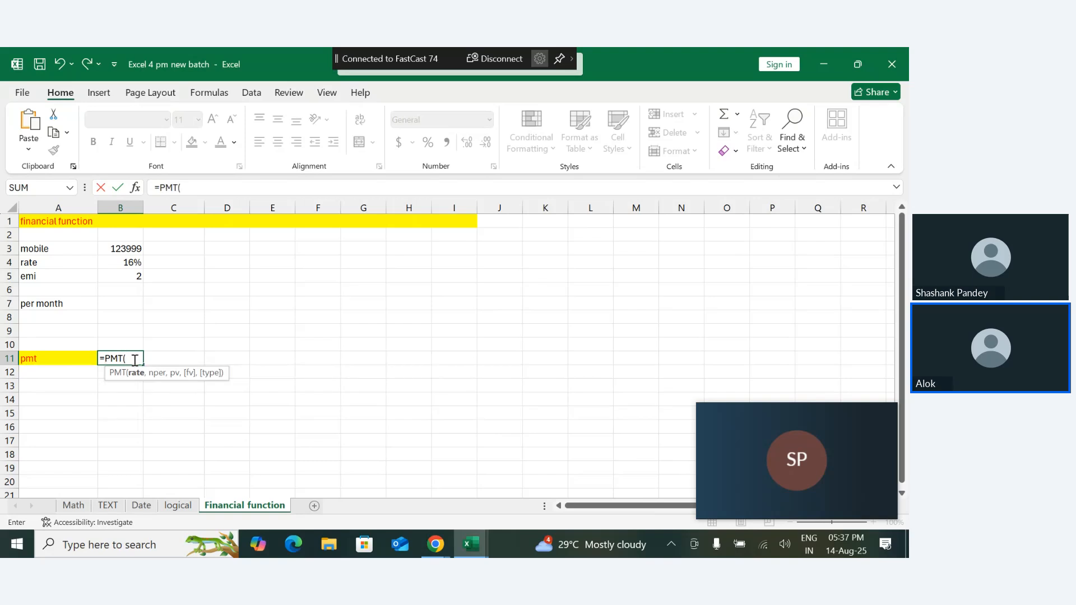
left_click(132, 264)
type("/1")
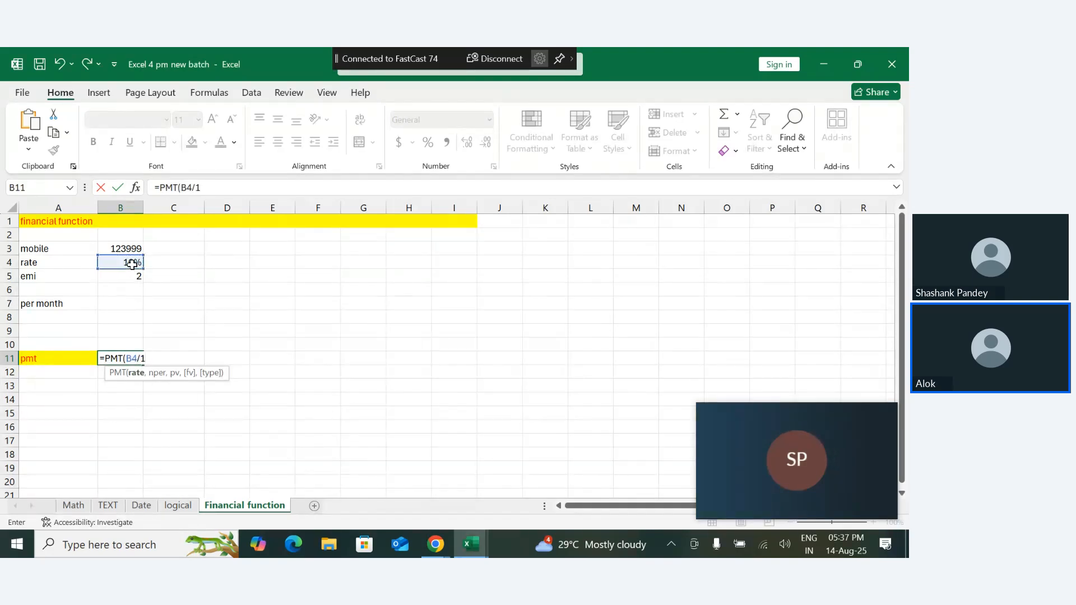
type("2,")
- Complete the PMT formula in B11 with B5*12 as the number of periods and -B3 as the present value
left_click(134, 277)
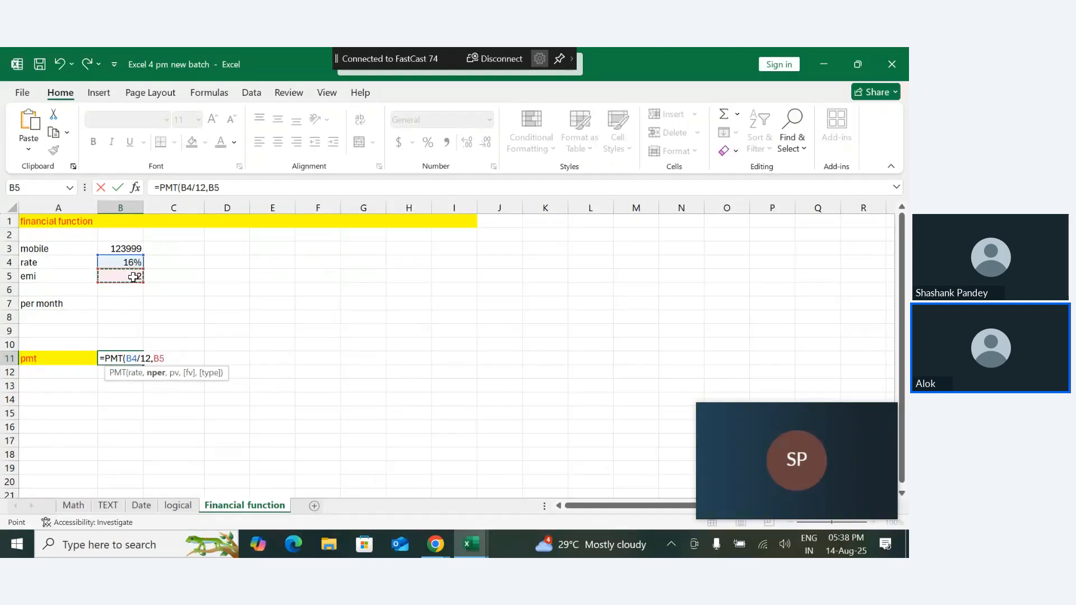
type("*12,")
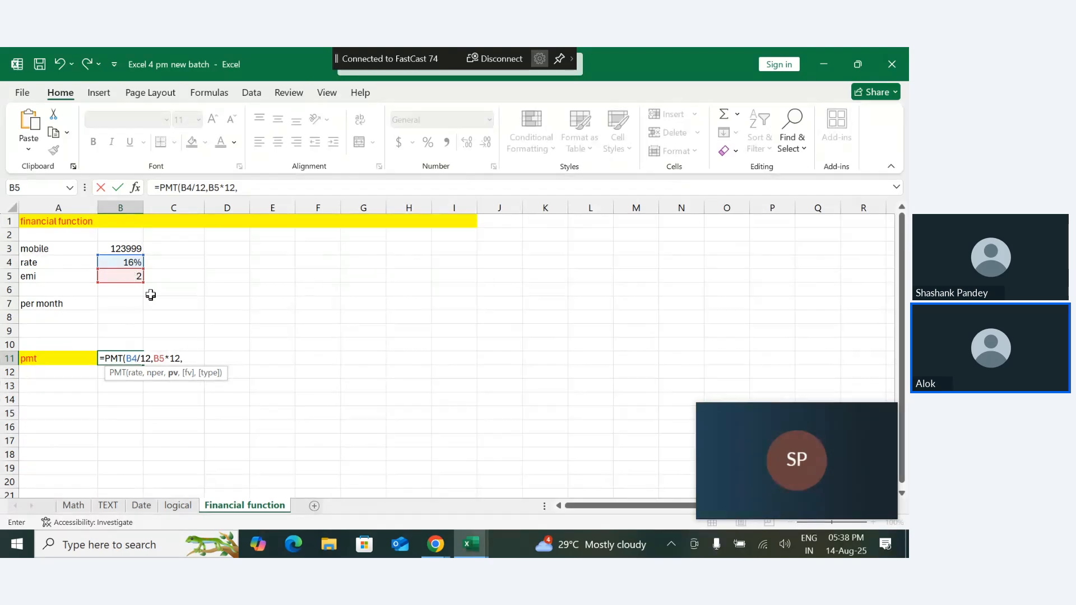
left_click(129, 249)
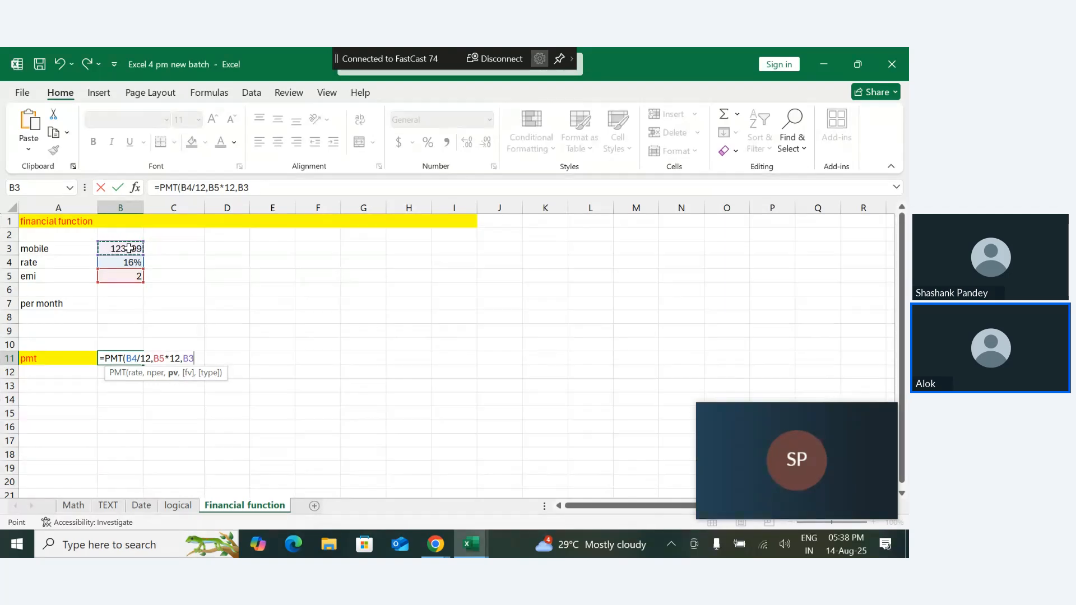
key("BackSpace")
key("BackSpace")
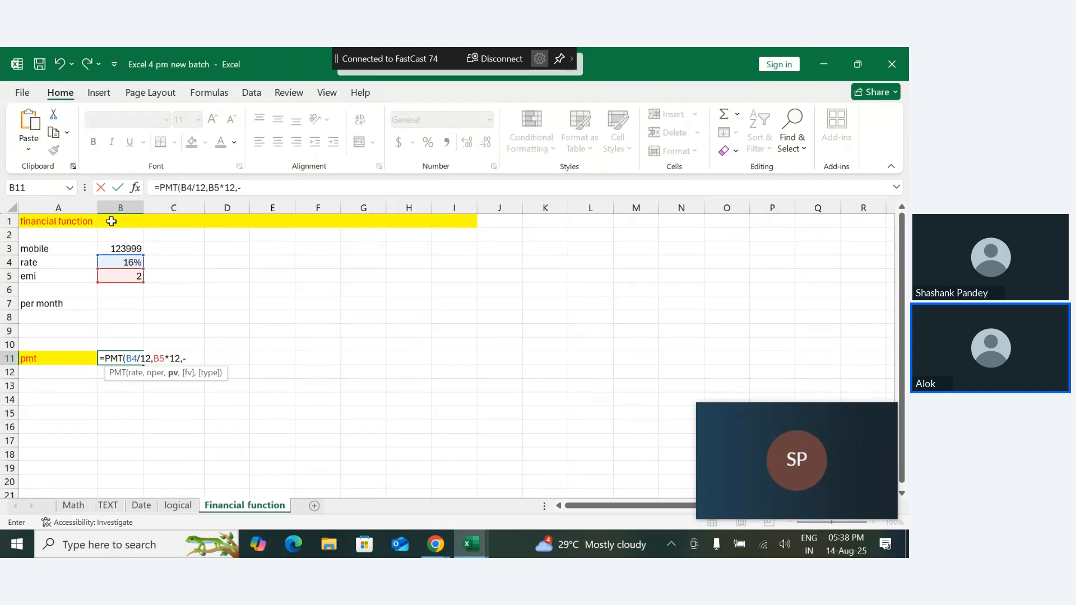
left_click(128, 250)
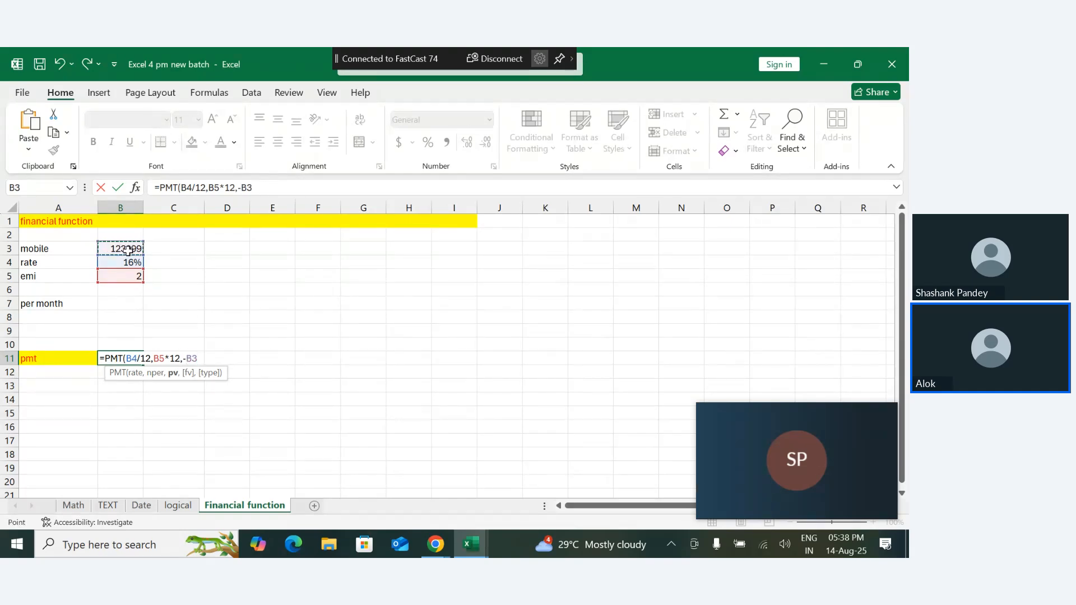
type(")")
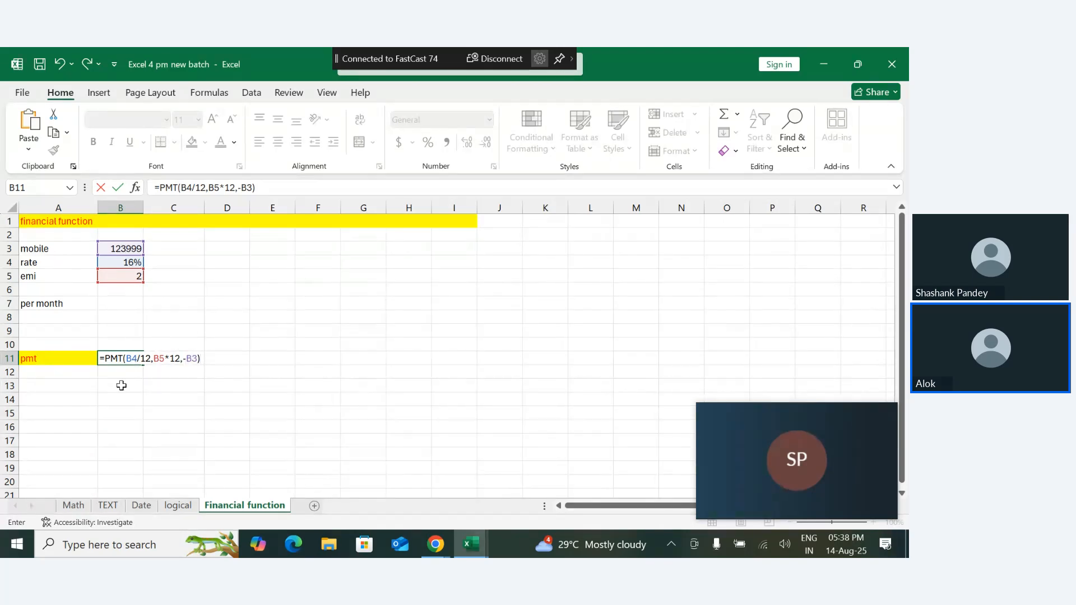
key("Return")
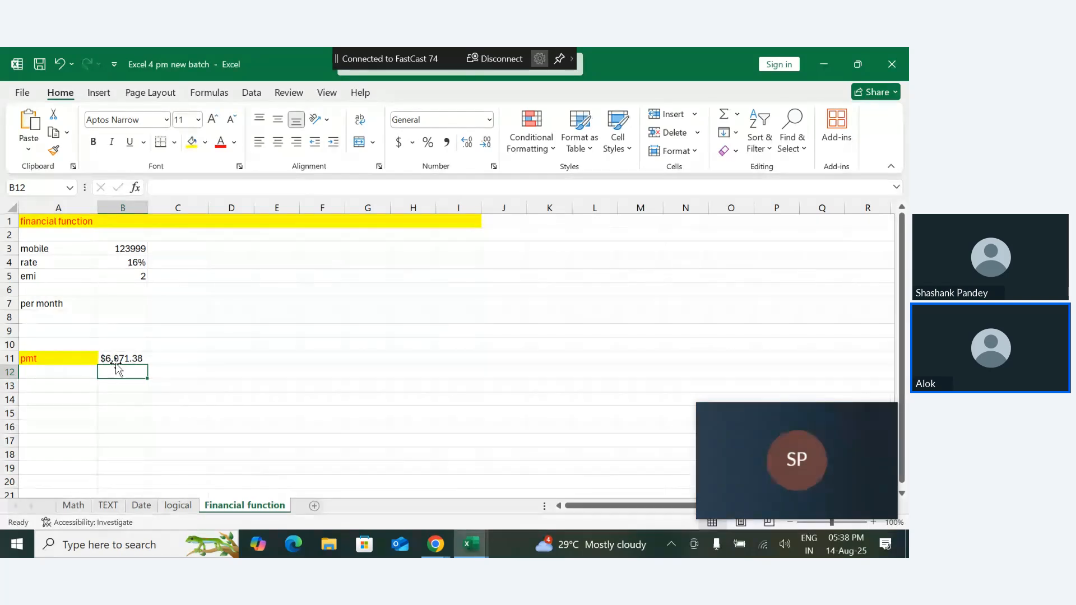
- Set the currency symbol of the payment in B11 to ₹ English (India)
left_click(116, 359)
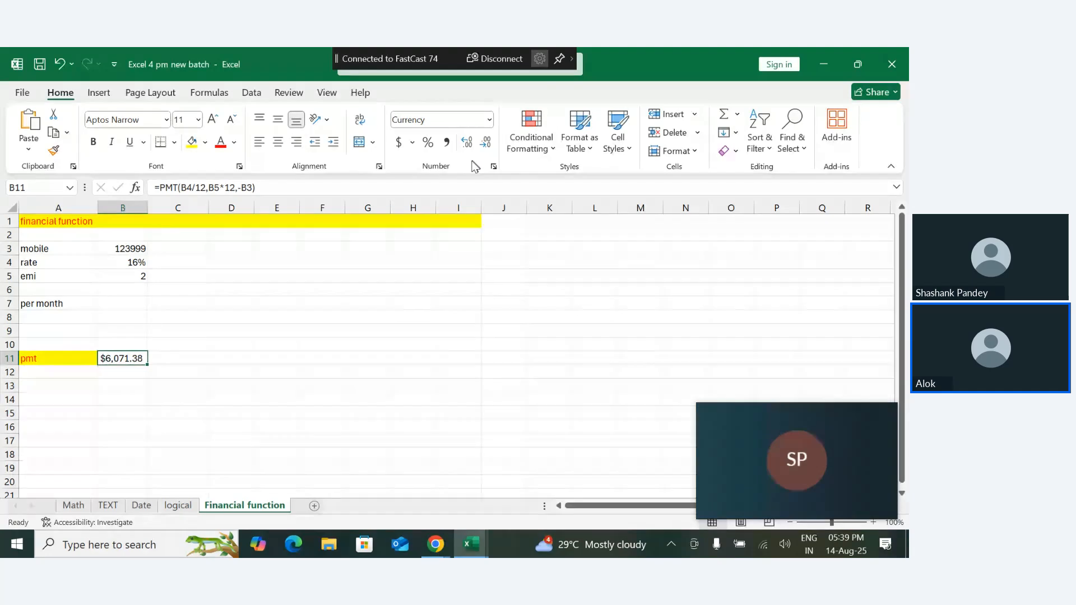
left_click(493, 167)
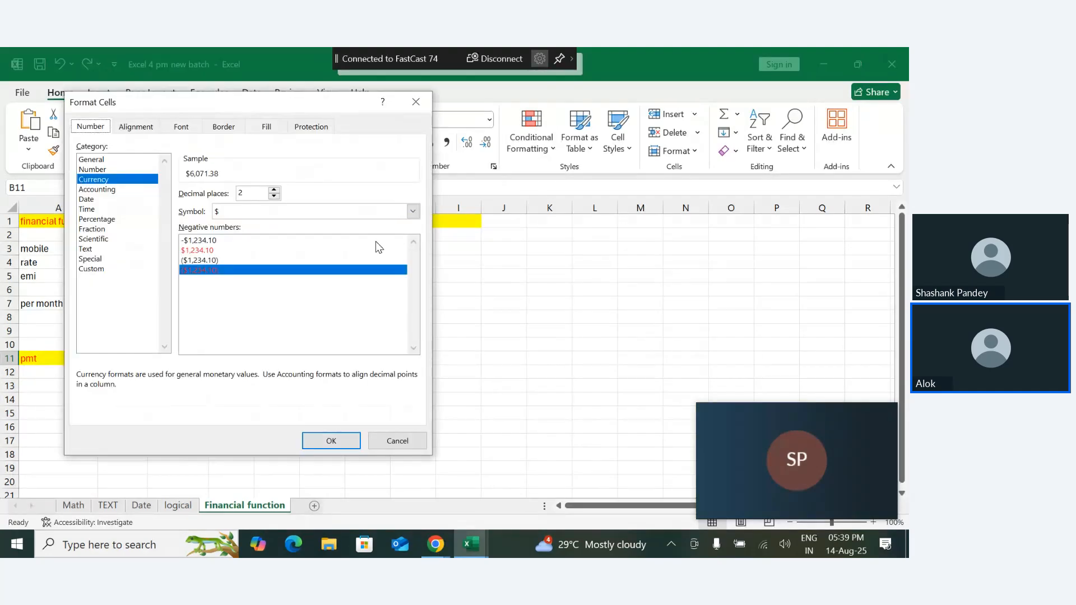
left_click(412, 211)
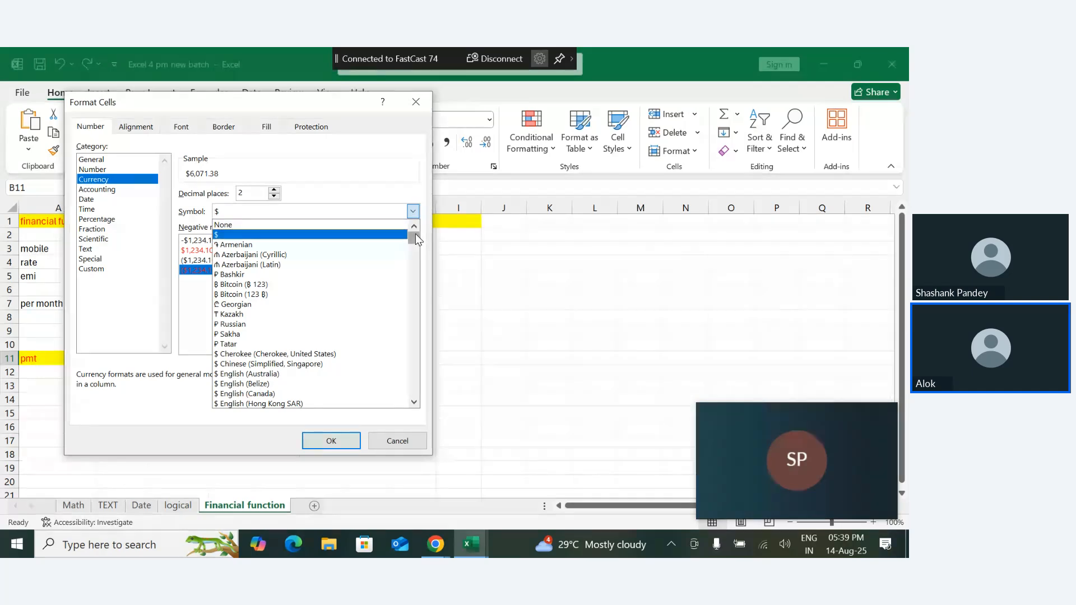
left_click_drag(415, 234, 411, 271)
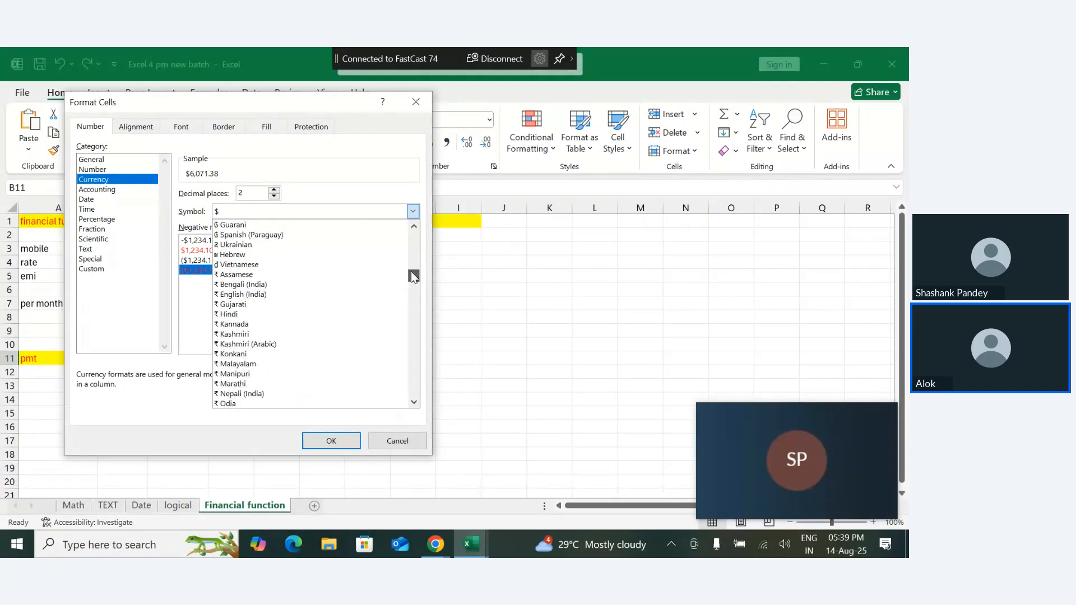
left_click(232, 295)
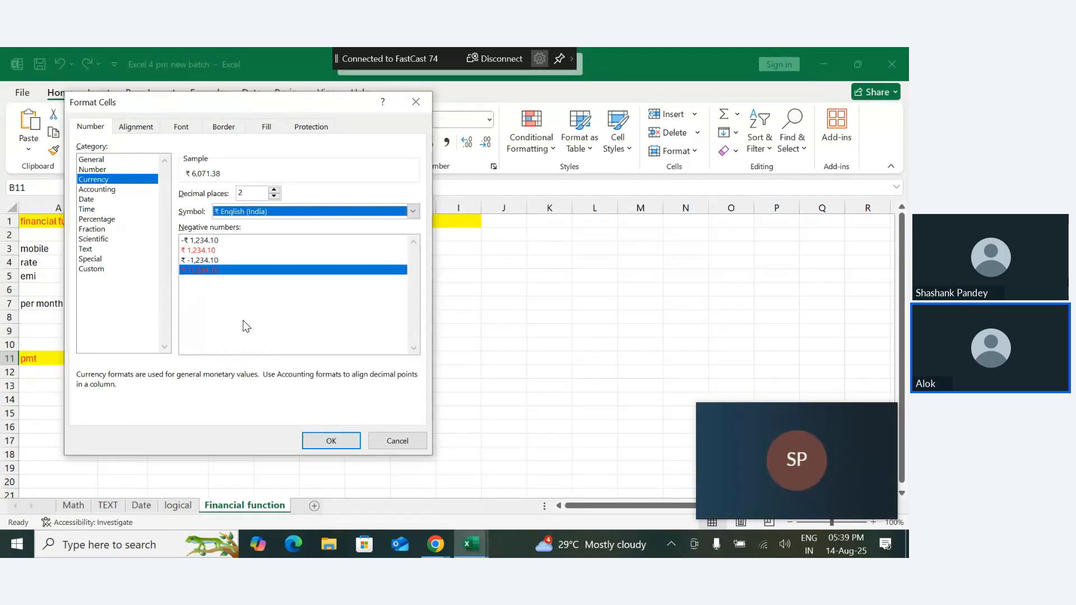
left_click(322, 440)
left_click(169, 411)
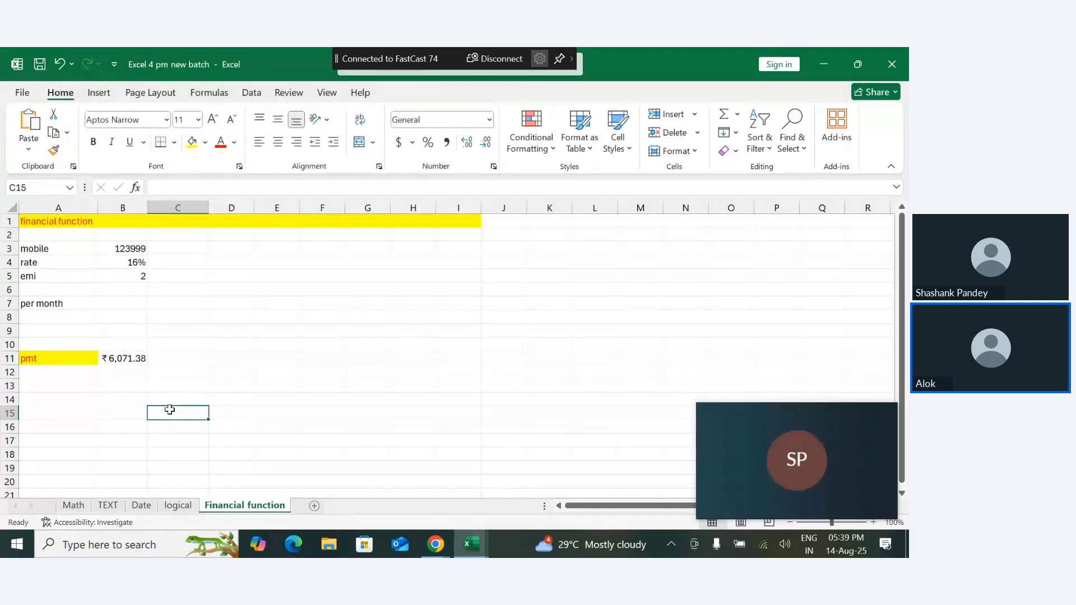
left_click(128, 390)
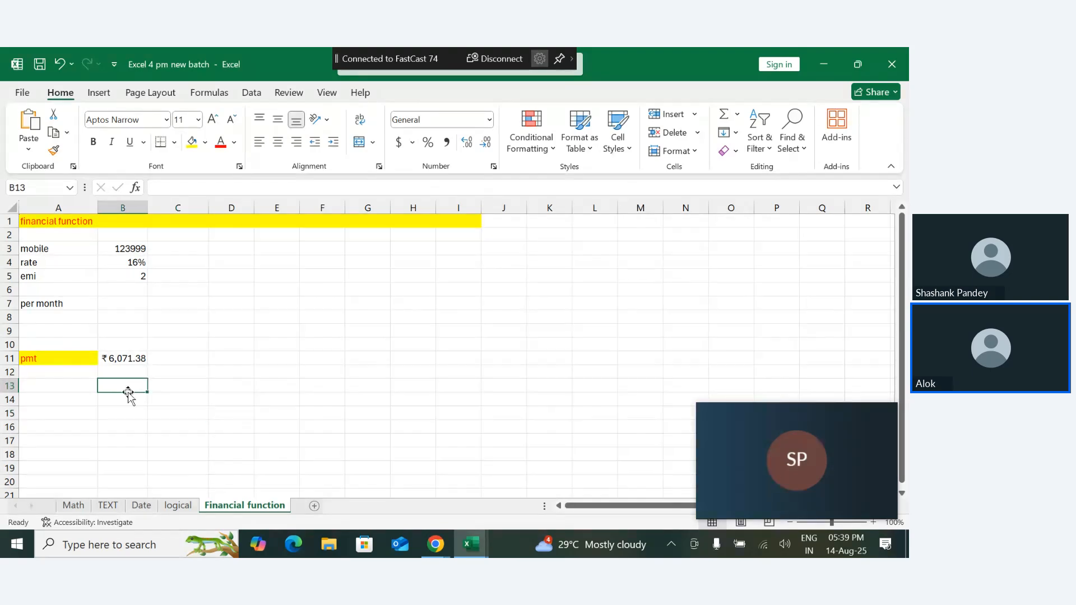
left_click(172, 361)
left_click(110, 303)
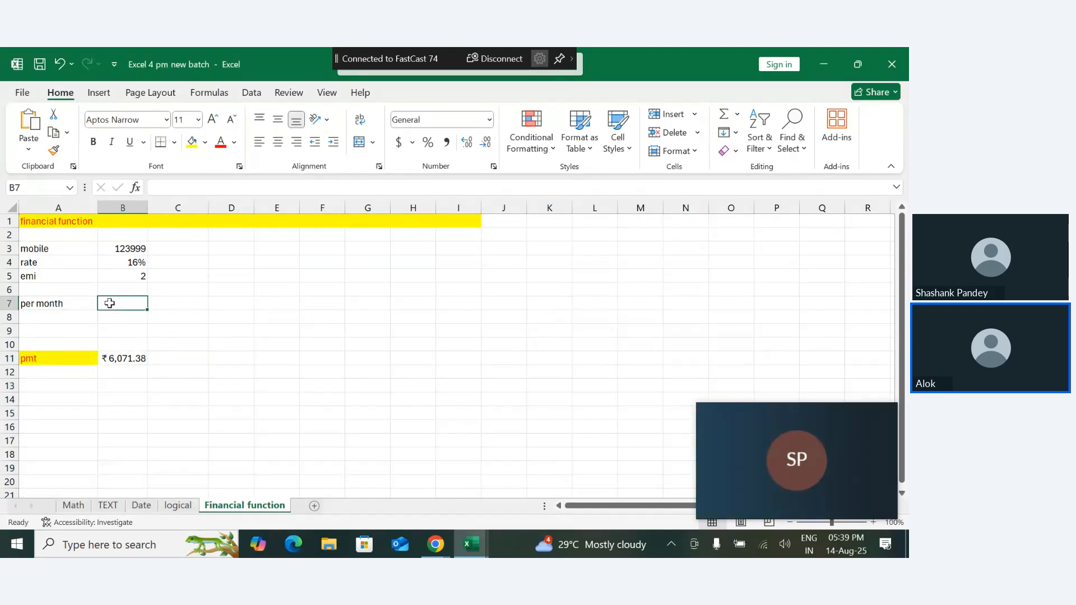
left_click(63, 305)
double_click(63, 305)
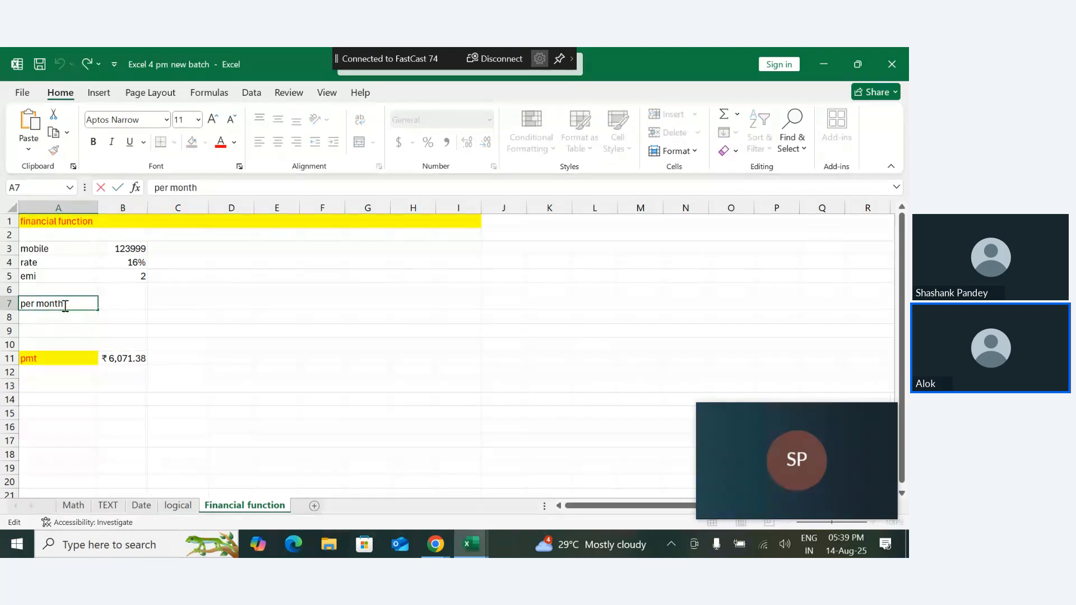
- Enter the label "total ammount" in A6
left_click(50, 289)
type("total amm")
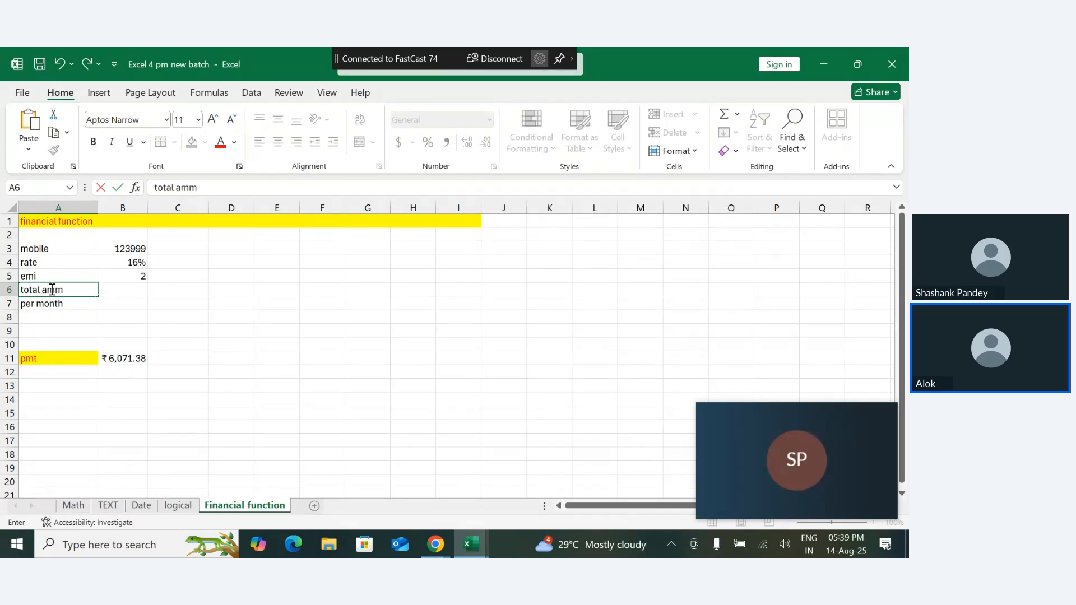
type("ount")
key("Return")
- Calculate the total repayment in B6 with the formula =B5*12*B11
left_click(124, 289)
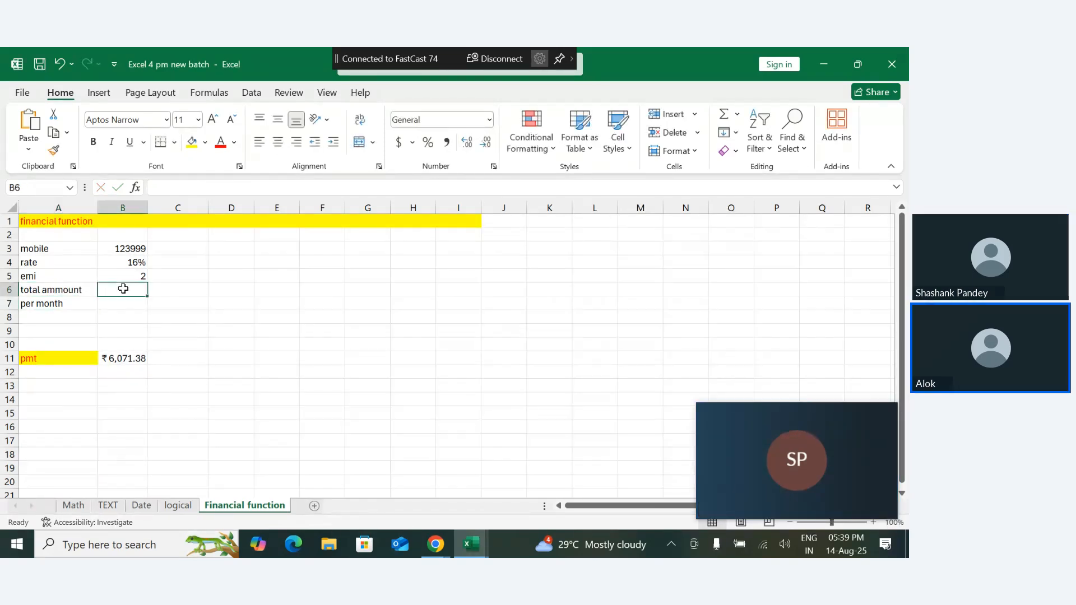
type("=")
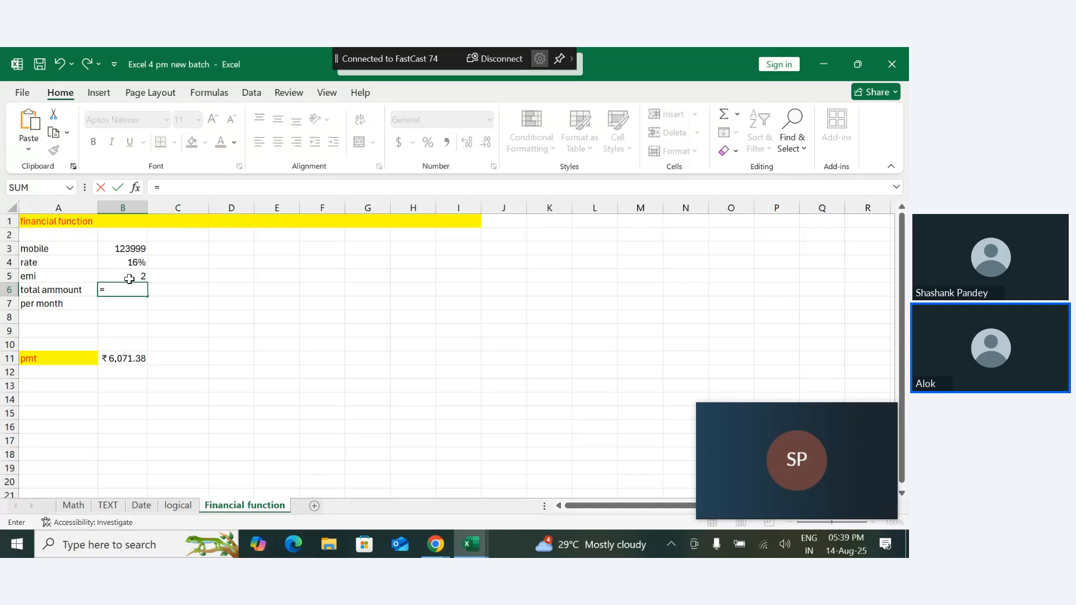
left_click(129, 278)
type("*12")
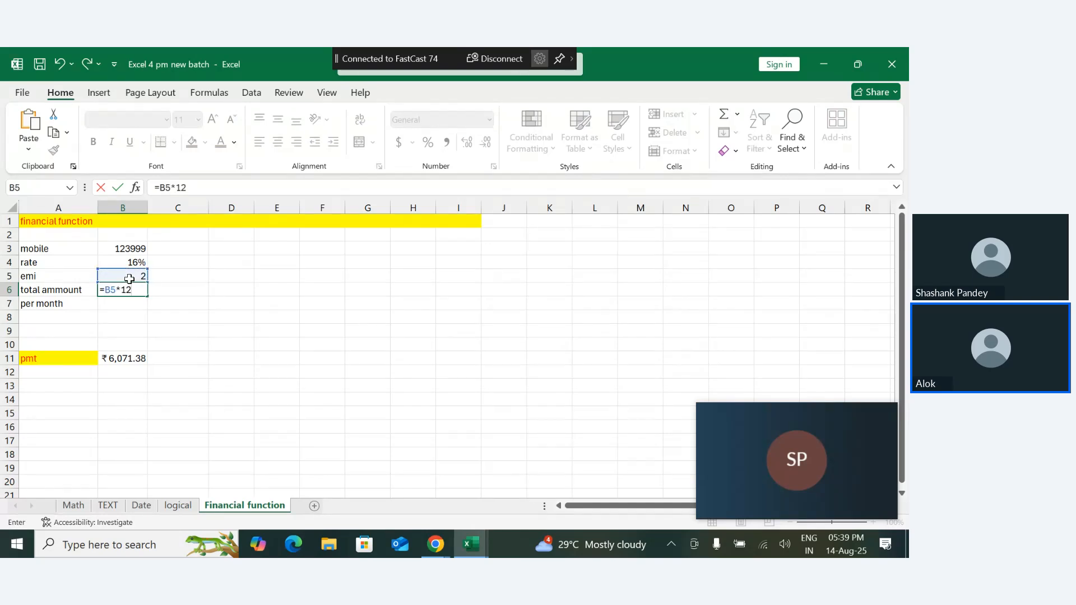
type("*")
left_click(140, 359)
key("Return")
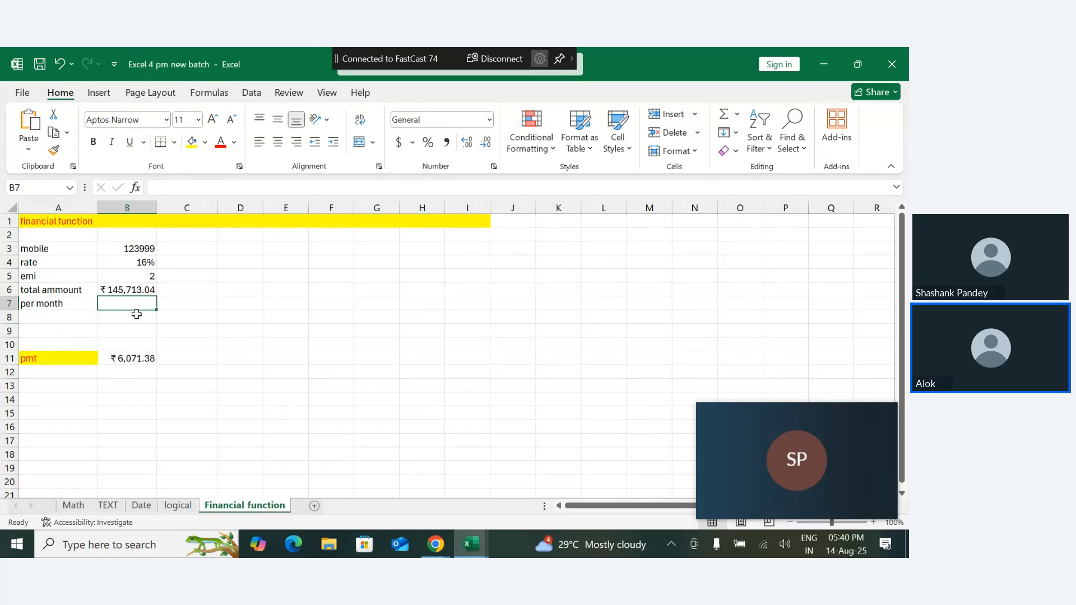
- Label D3 "actual" and reference the mobile price beside it in E3 with =B3
left_click(261, 252)
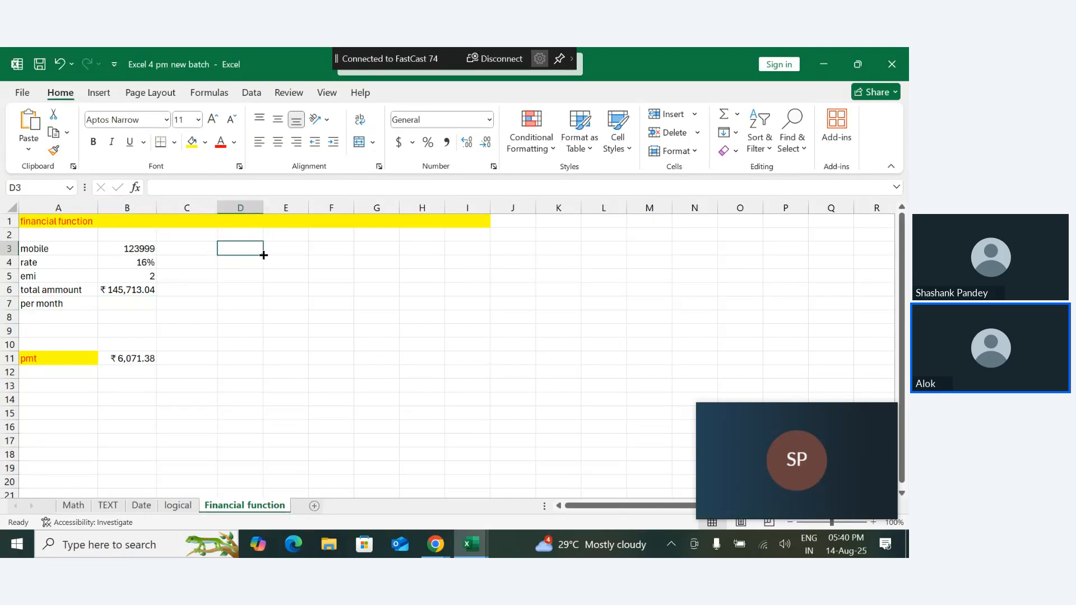
type("a")
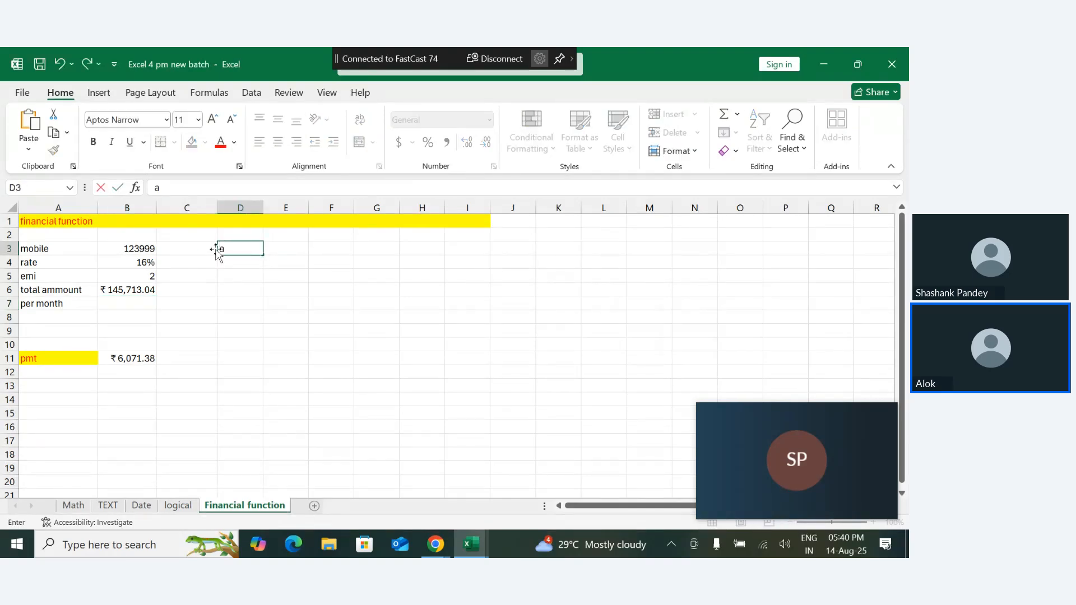
type("ctual")
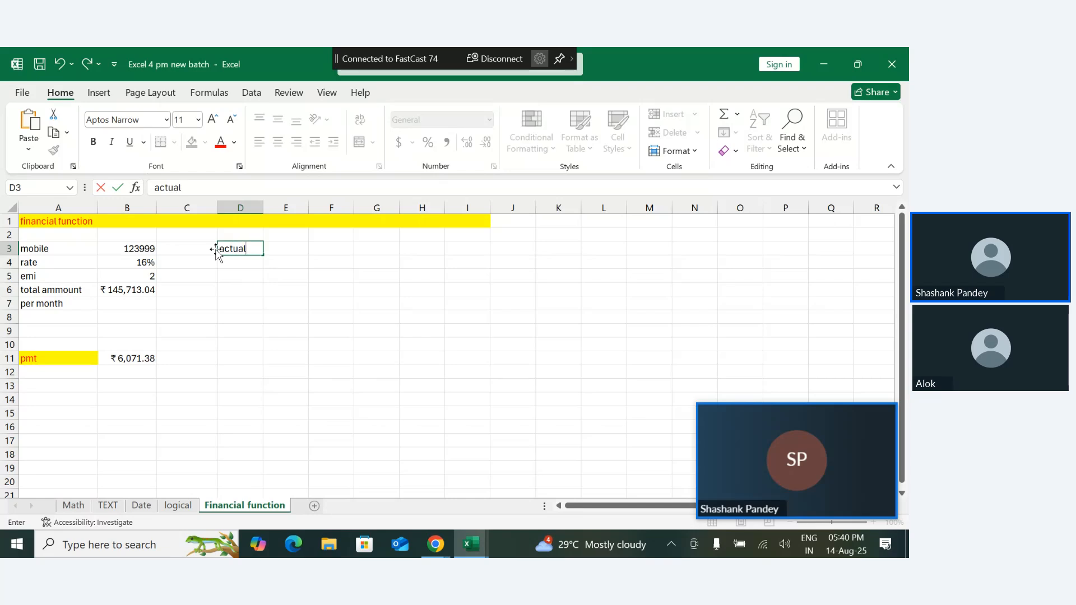
key("Return")
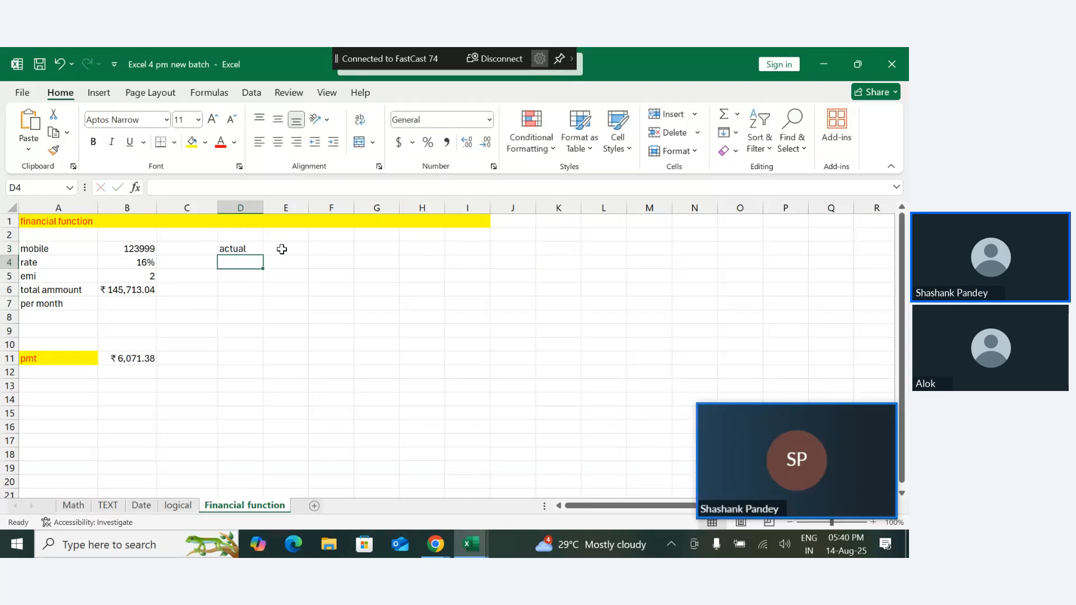
left_click(282, 249)
type("=")
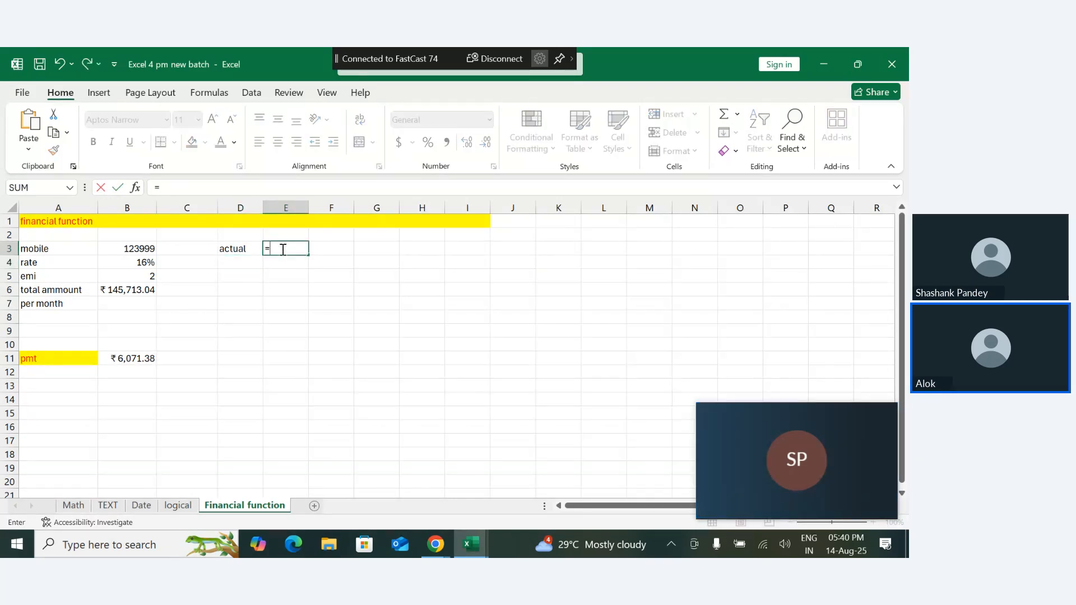
left_click(145, 251)
key("Return")
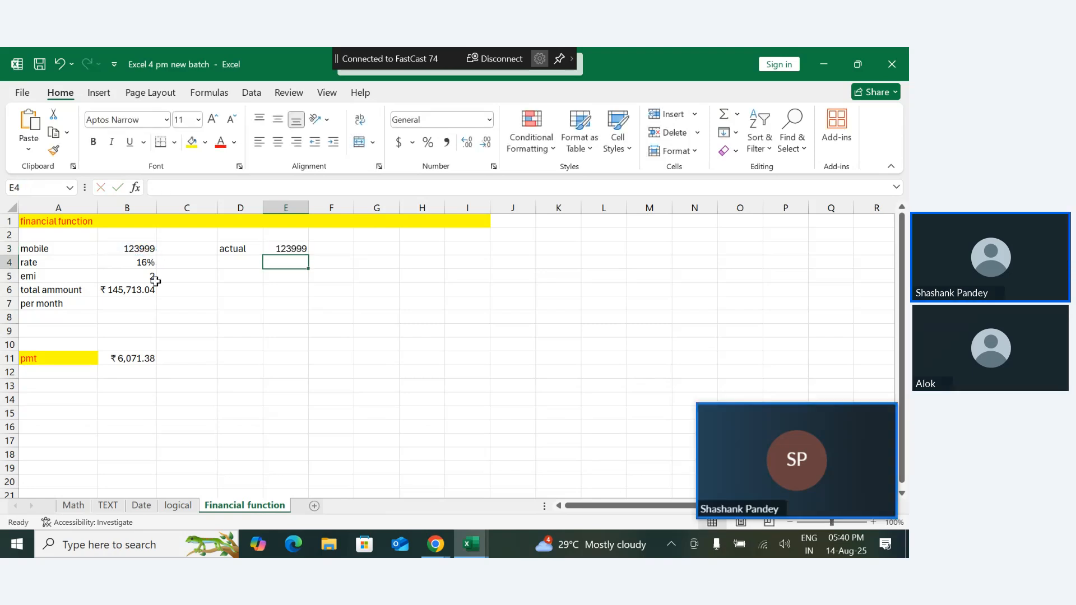
- Enter the label "extra" in D6, in the same row as the total amount
left_click(133, 294)
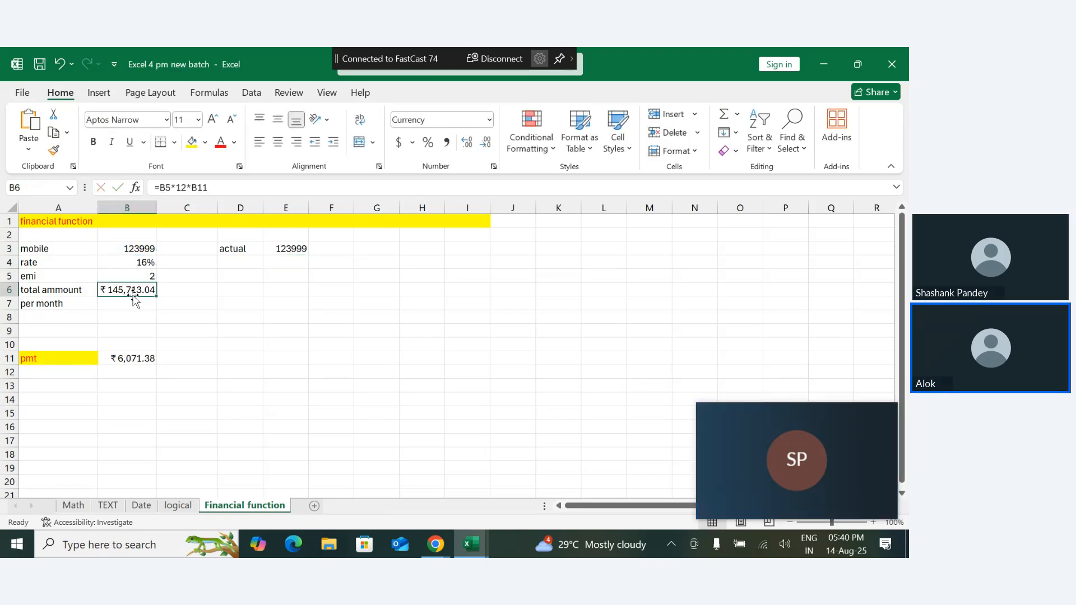
left_click(241, 292)
type("extra")
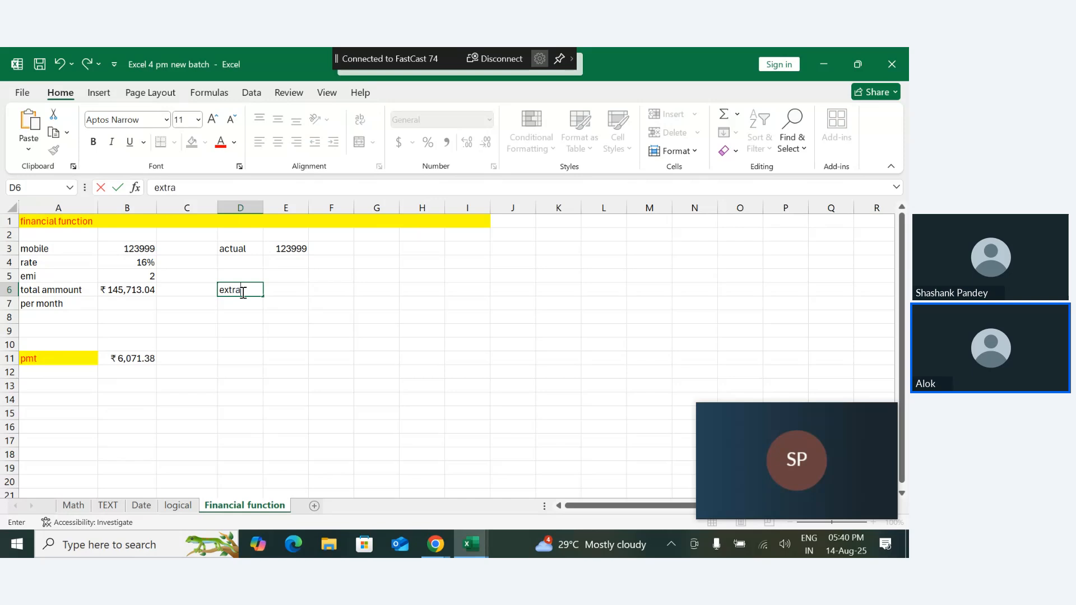
key("Return")
key("Up")
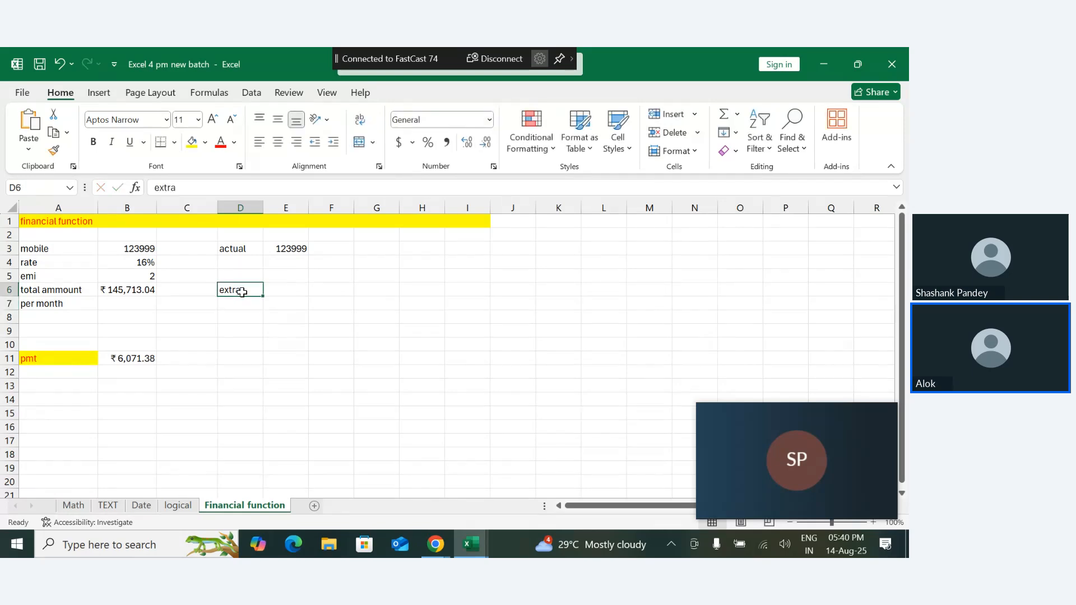
- Calculate the extra cost in E6 by subtracting the mobile price from the total amount with =B6-B3
key("Right")
type("=")
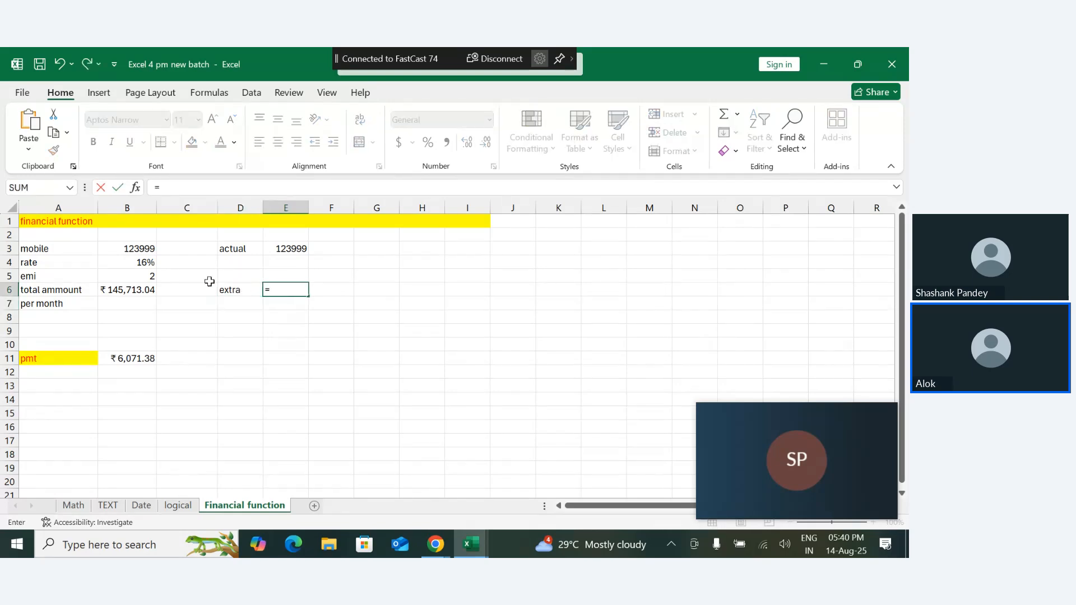
left_click(137, 291)
type("-")
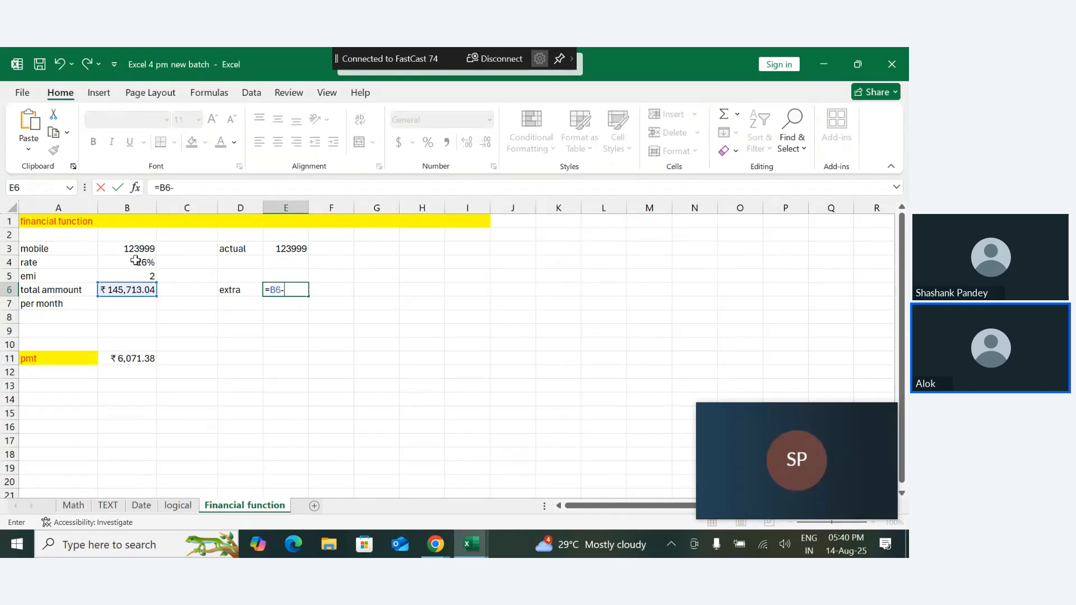
left_click(136, 249)
key("Return")
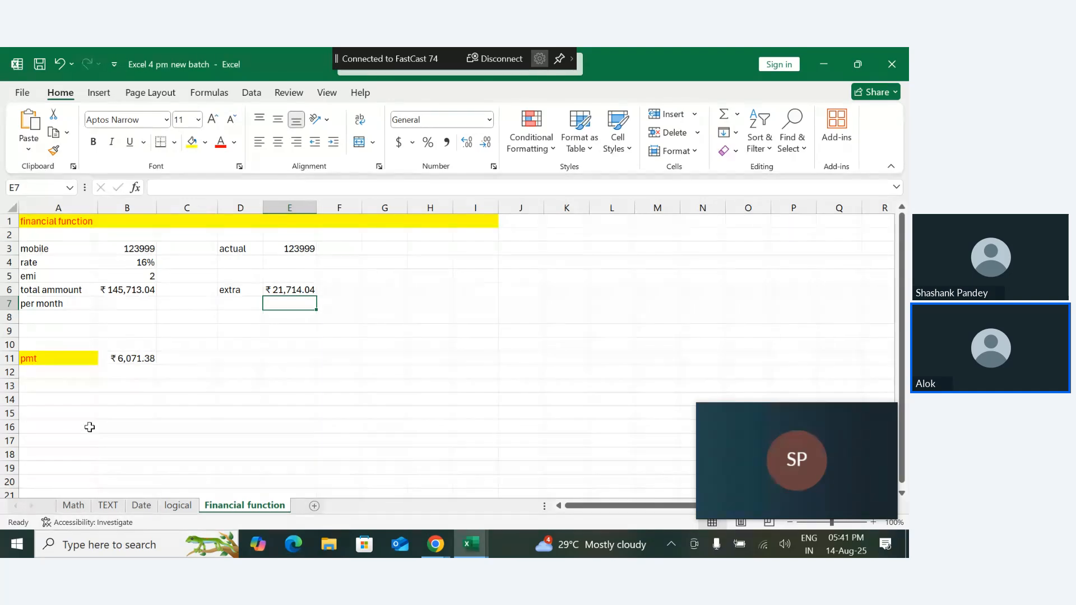
- Enter the label "sell price" in A16 and the value 63500 beside it in B16
left_click(58, 429)
type("ell")
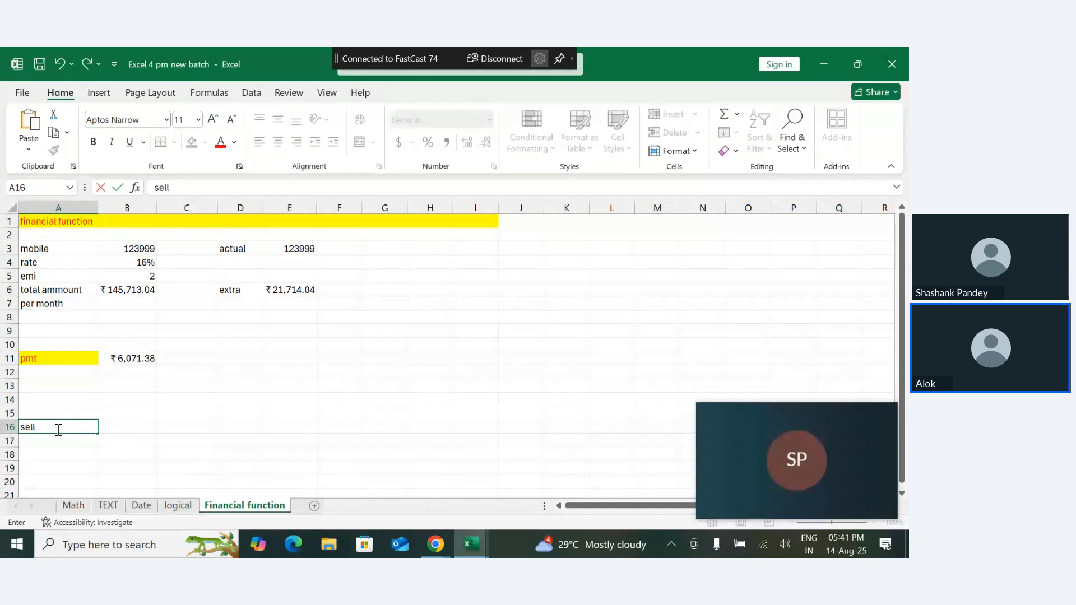
key("Tab")
left_click(56, 430)
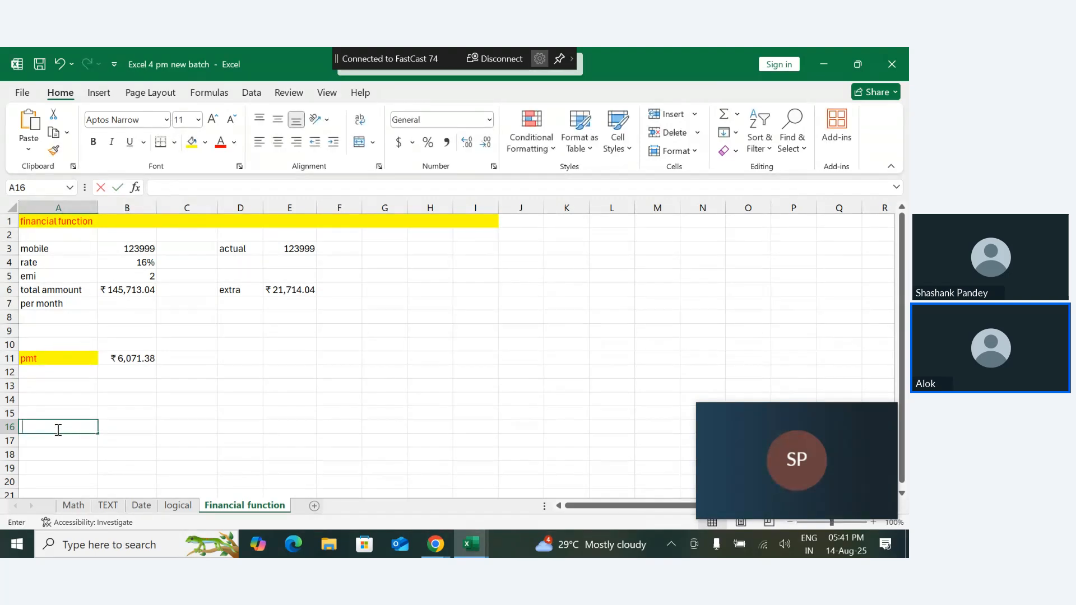
key("BackSpace")
type("sell price")
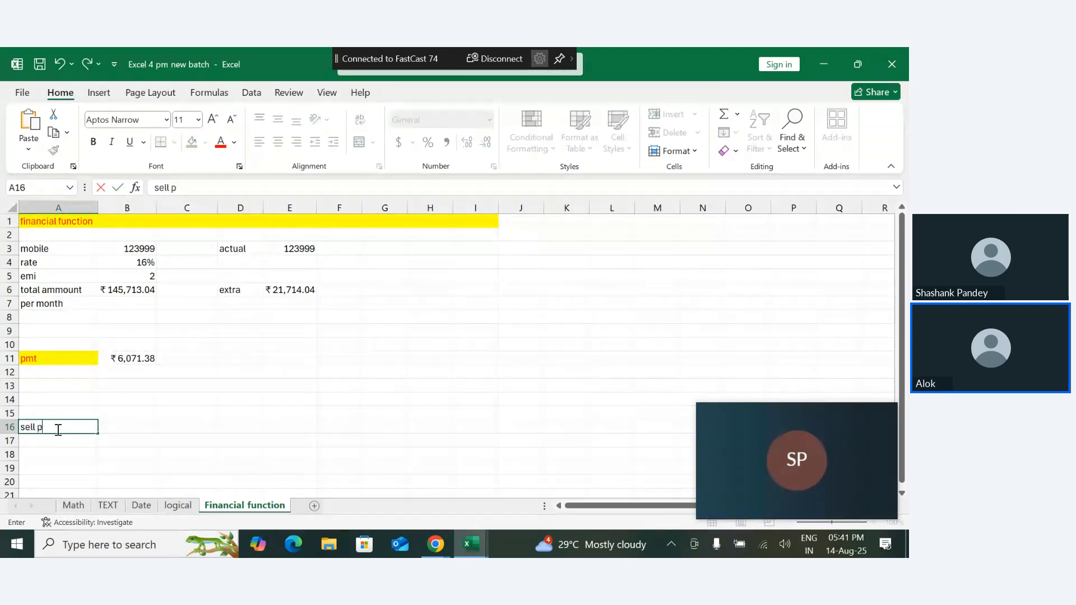
key("Tab")
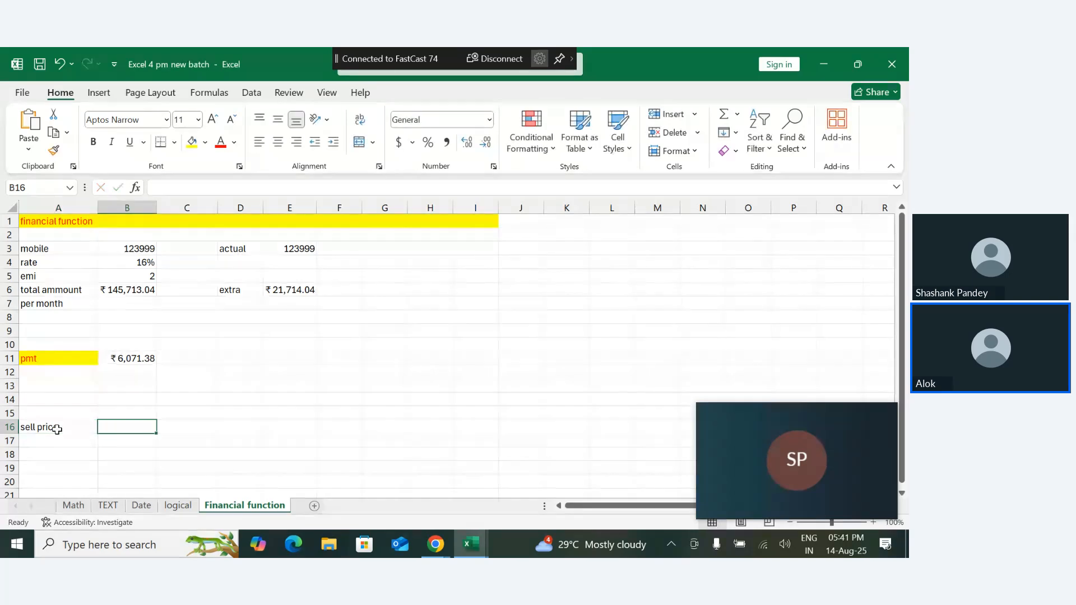
type("63")
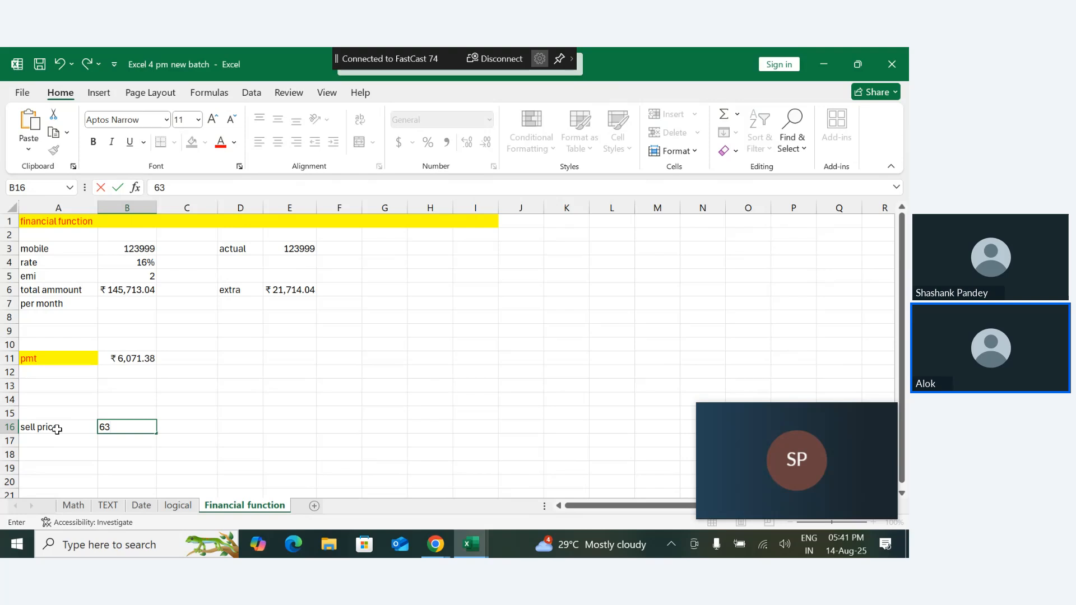
type("500")
key("Return")
- Enter the label "yar latter" in A17 with the value 2 beside it in B17
left_click(48, 439)
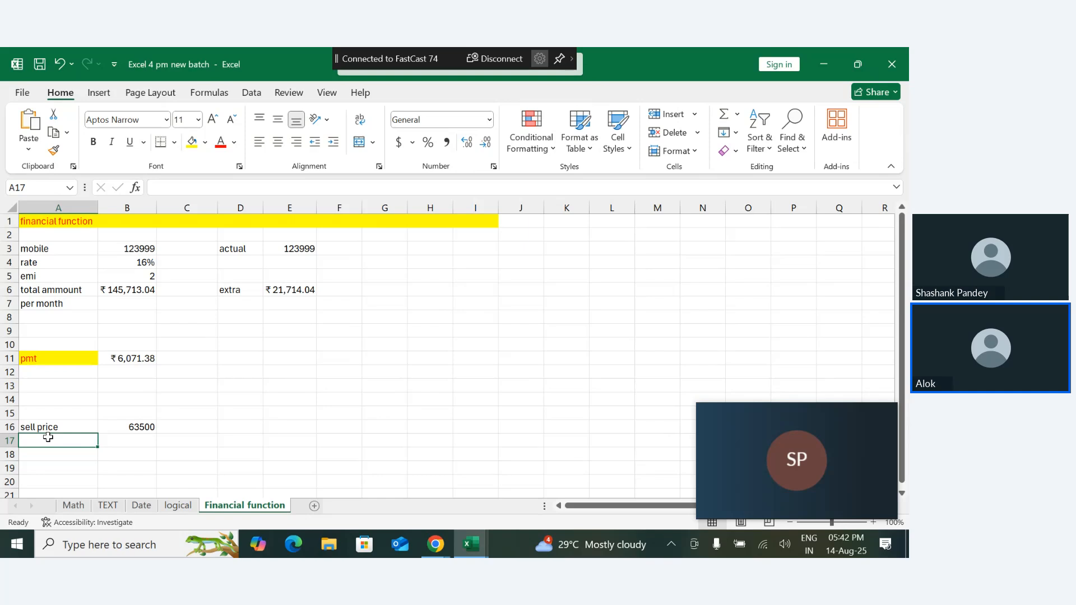
type("yar later")
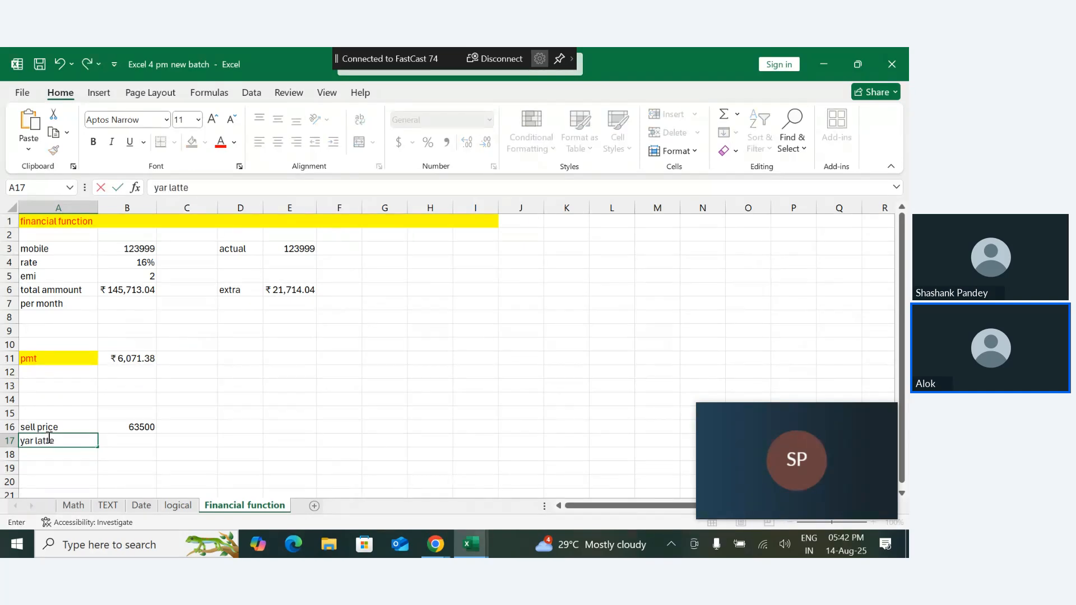
key("Tab")
type("2")
key("Return")
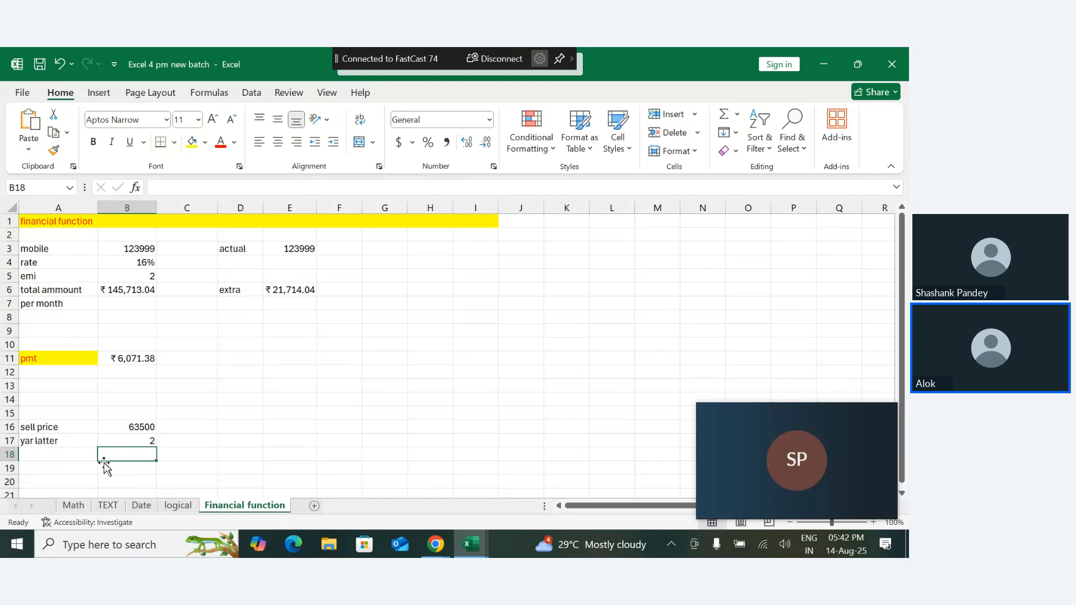
- Label A15 "acutal price" and reference the mobile price beside it in B15 with =B3
left_click(76, 458)
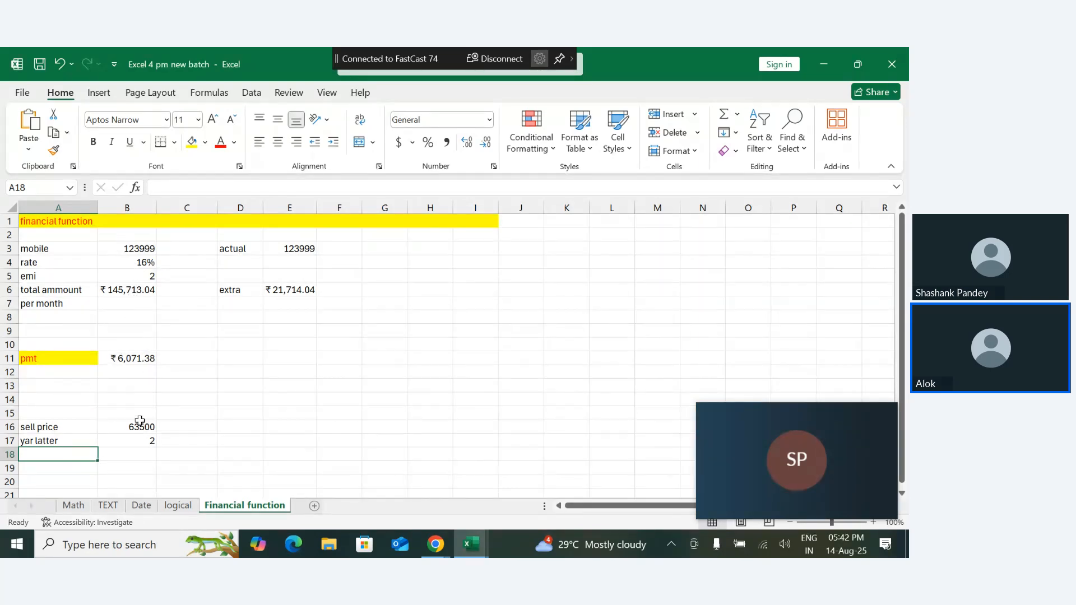
left_click(118, 290)
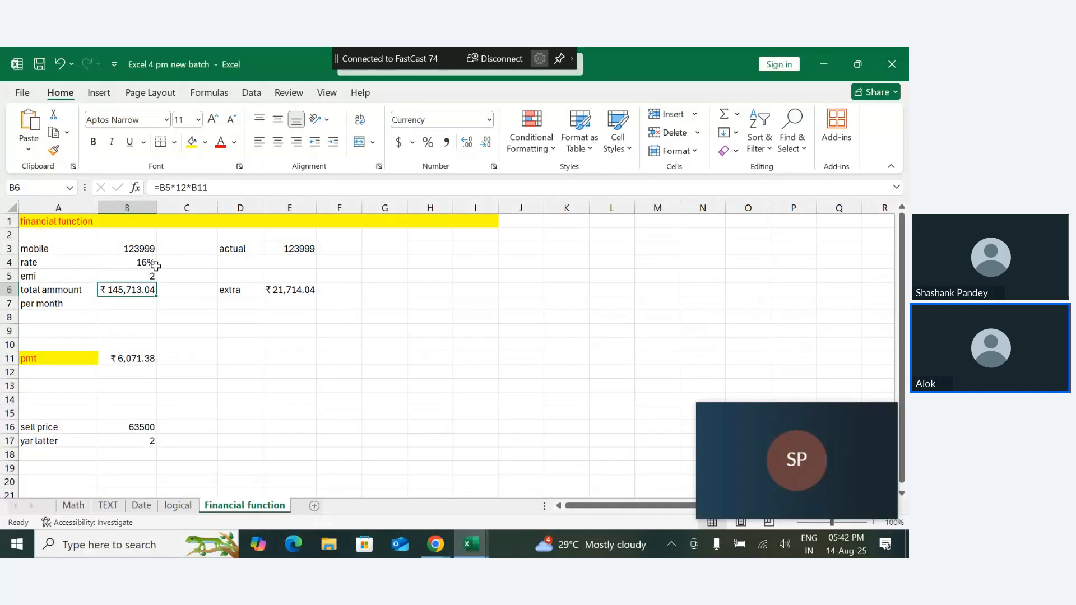
left_click(64, 415)
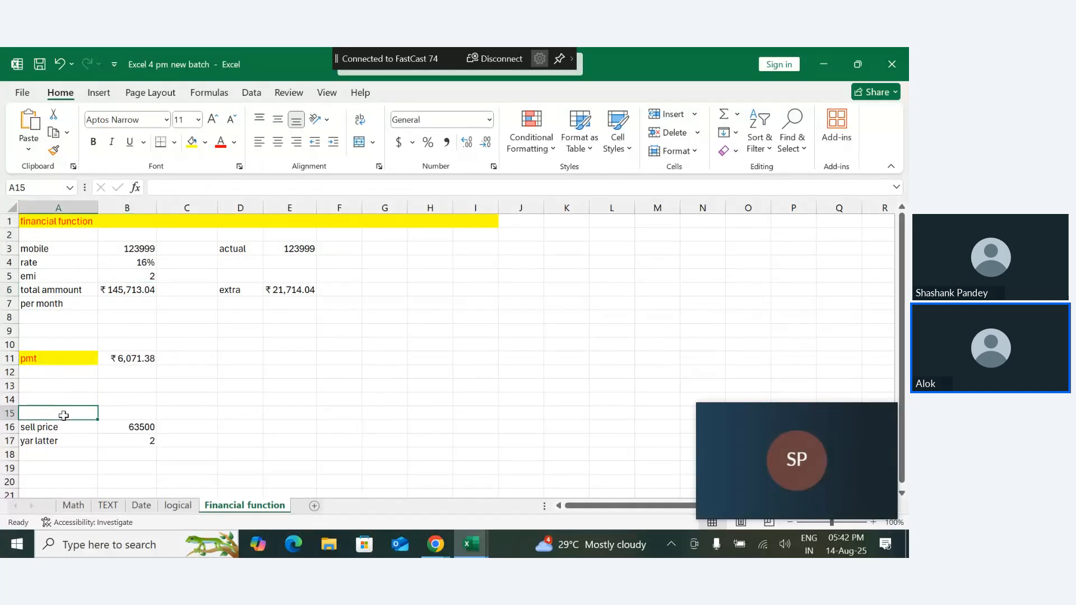
type("acutal price")
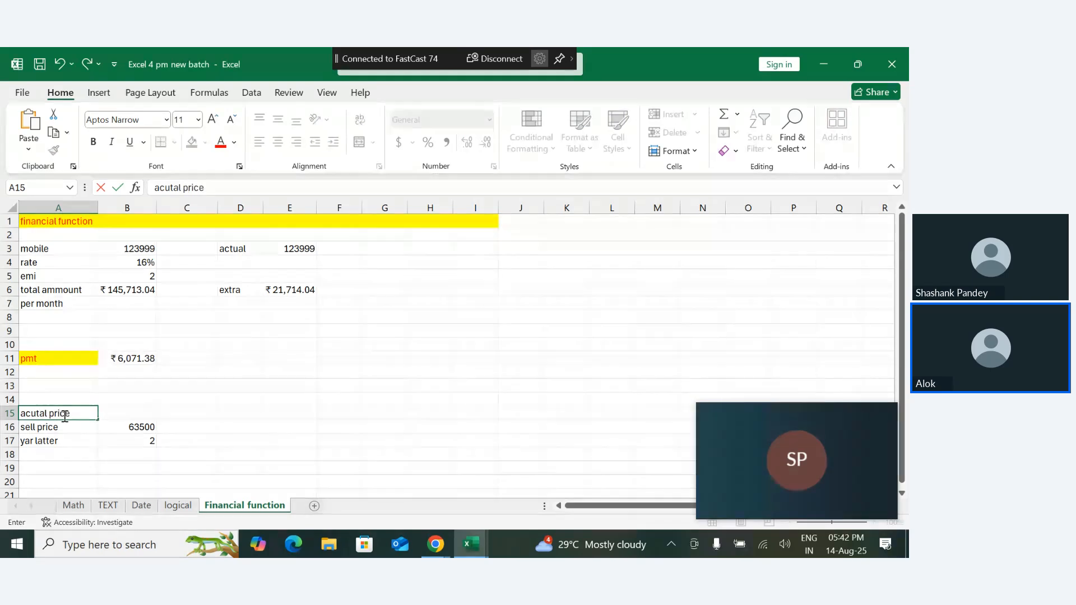
key("Tab")
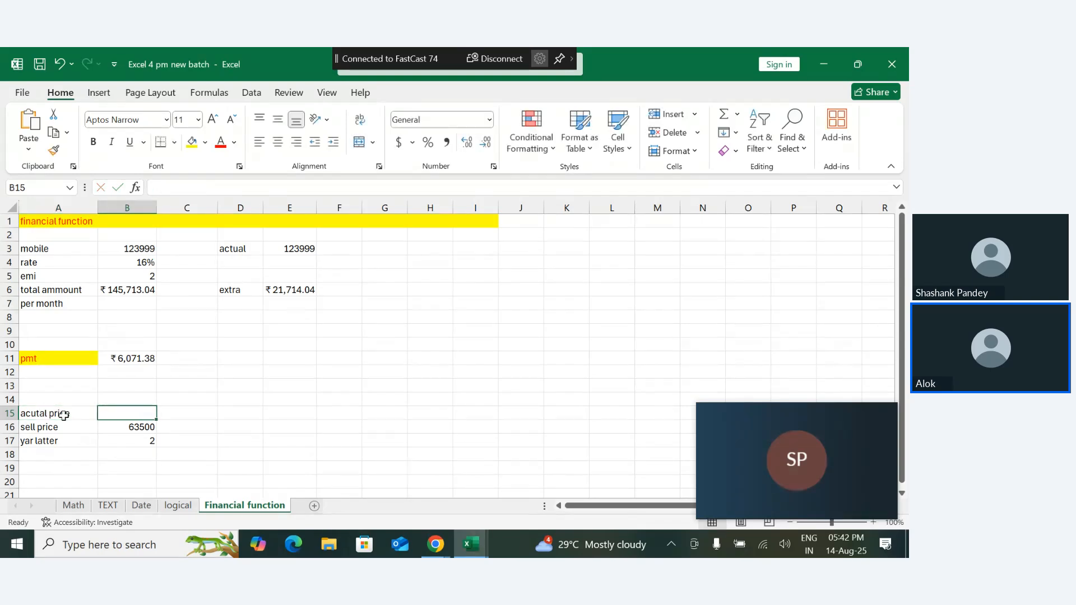
type("=")
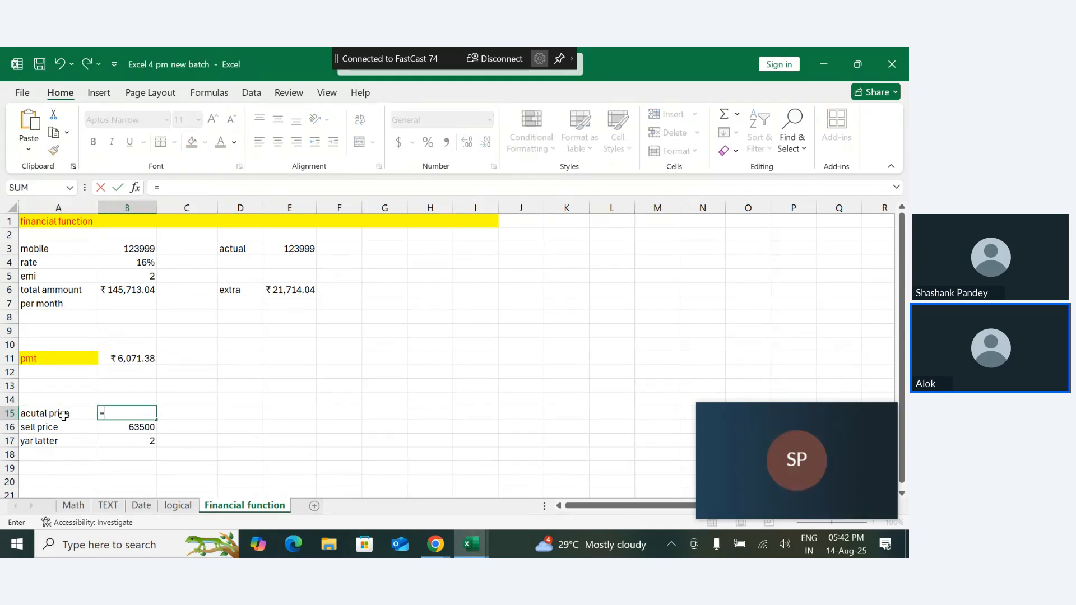
left_click(120, 249)
key("Return")
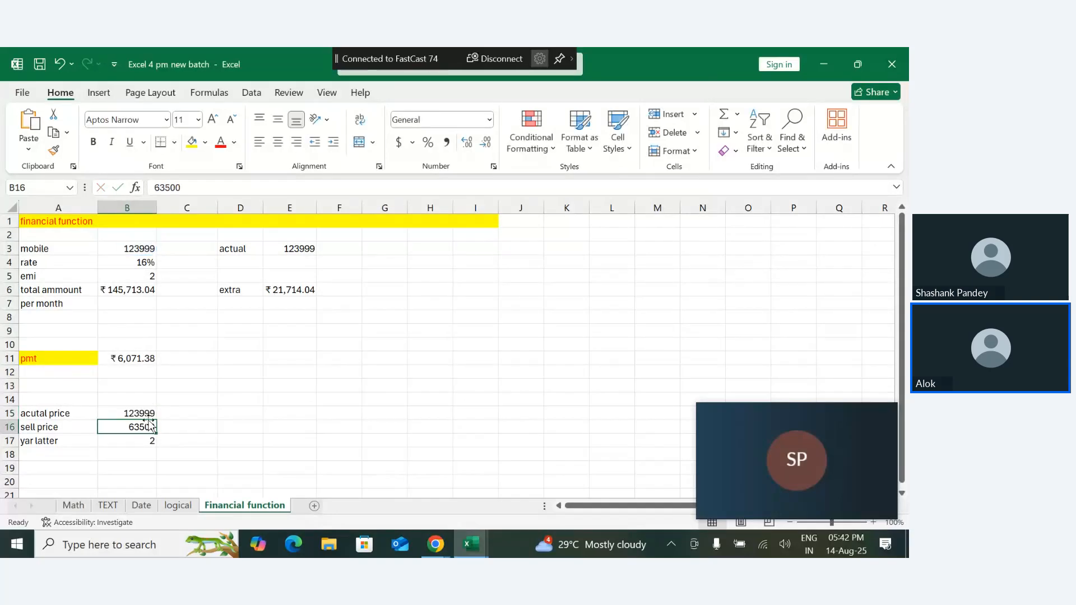
double_click(145, 418)
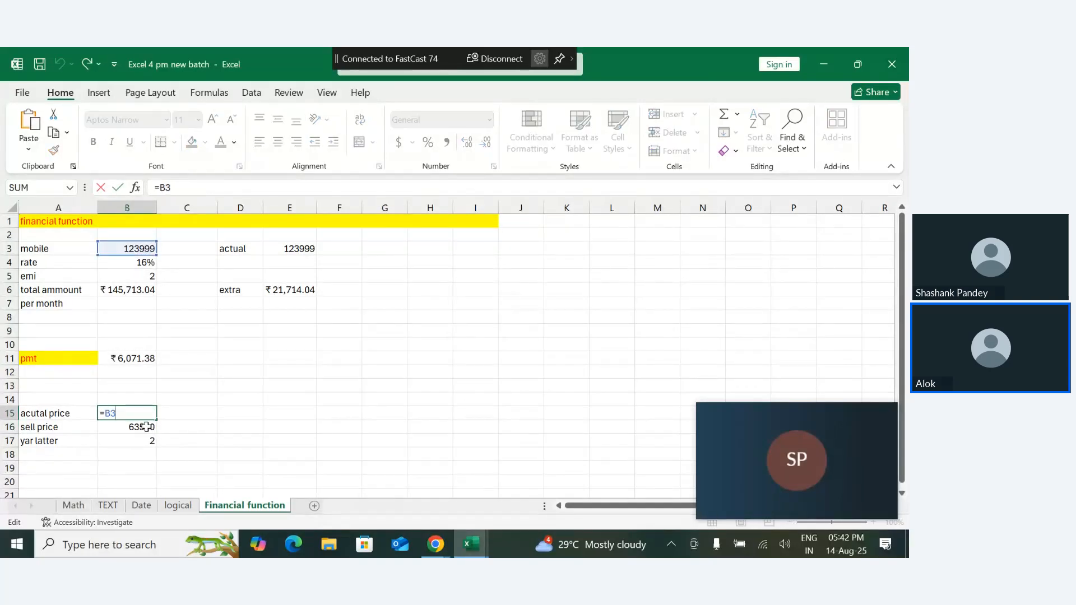
key("Return")
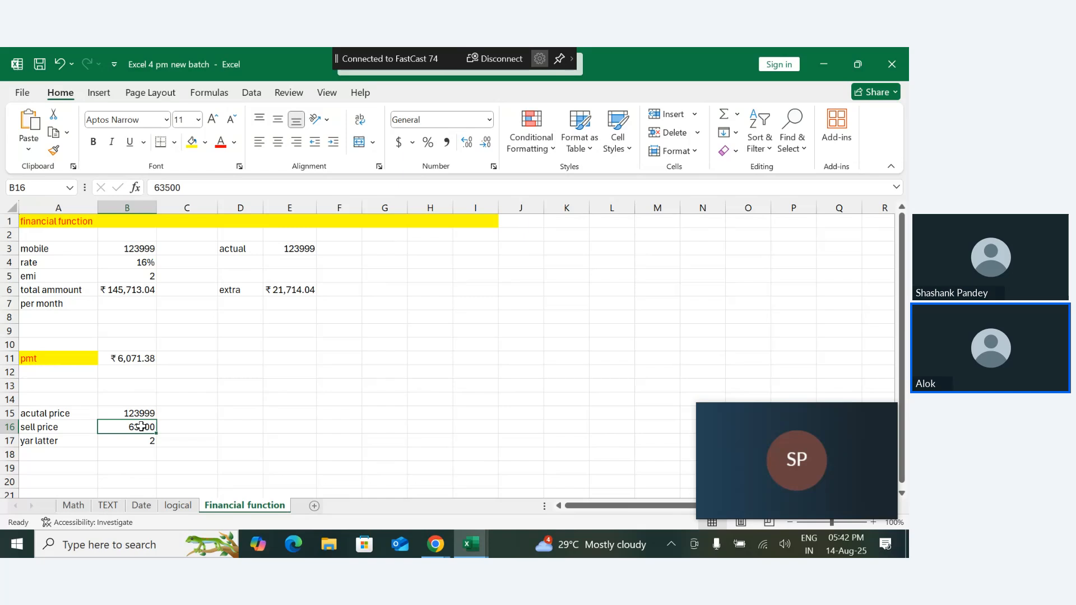
- Change the sell price in B16 to 37500
double_click(140, 427)
key("BackSpace")
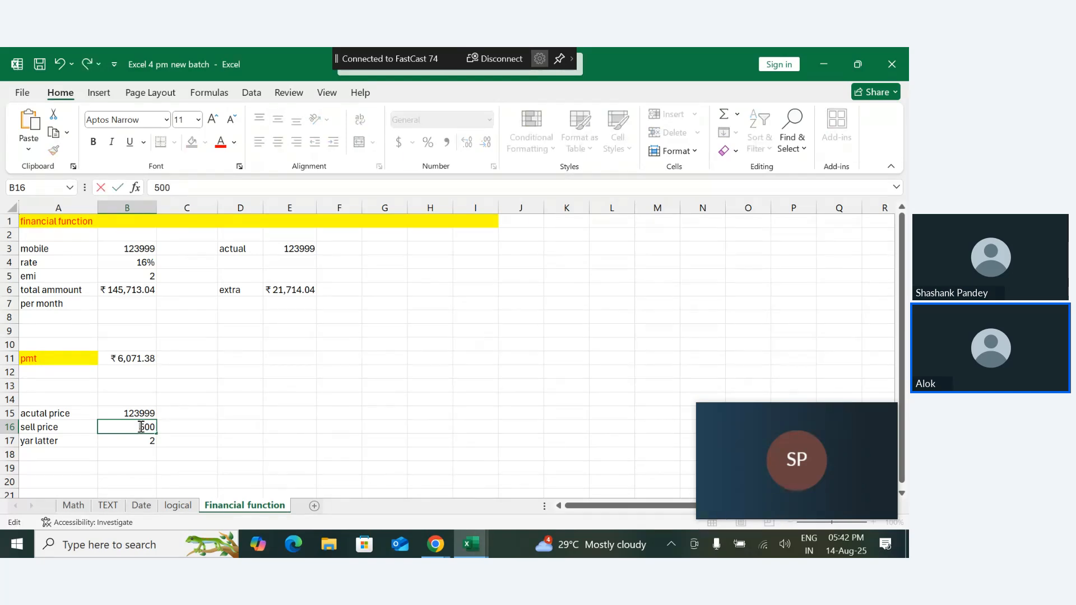
type("37")
key("Return")
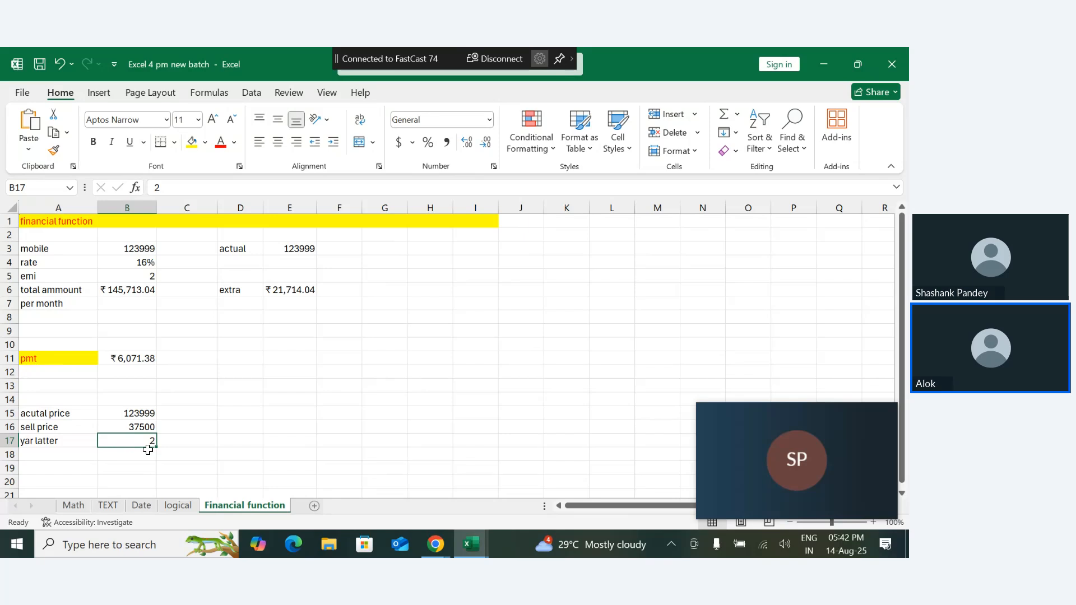
- Label A19 "loss" and calculate the loss beside it in B19 with =B15-B16
left_click(50, 465)
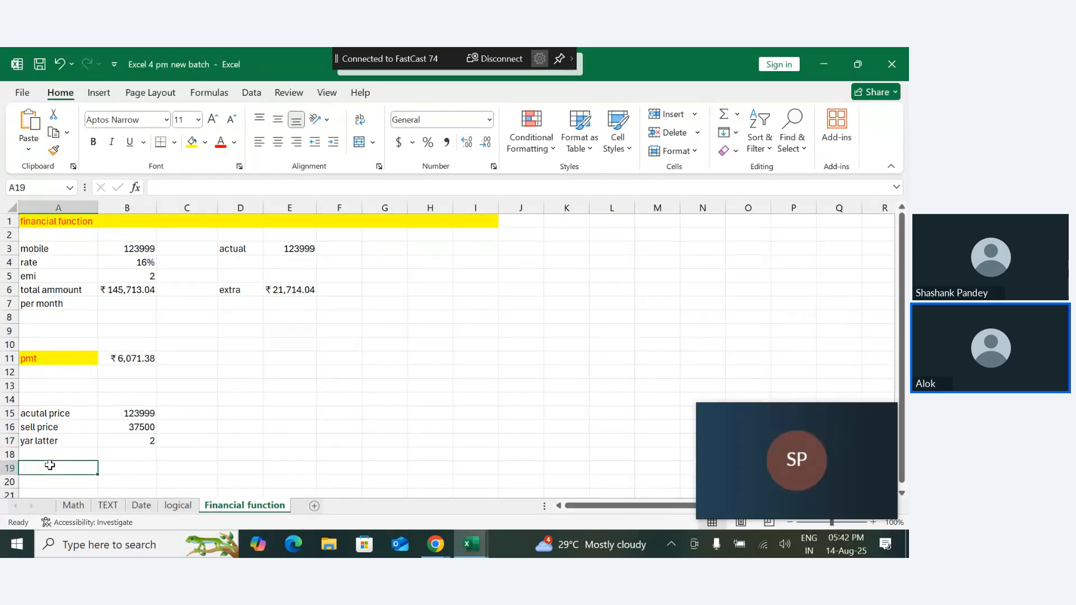
type("lo")
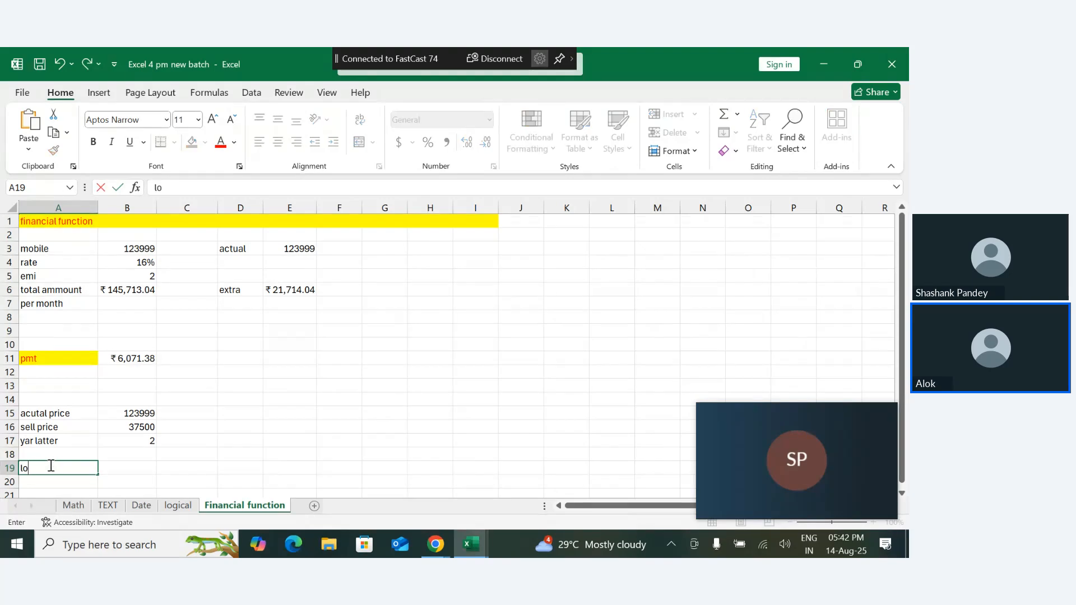
type("oss")
key("Tab")
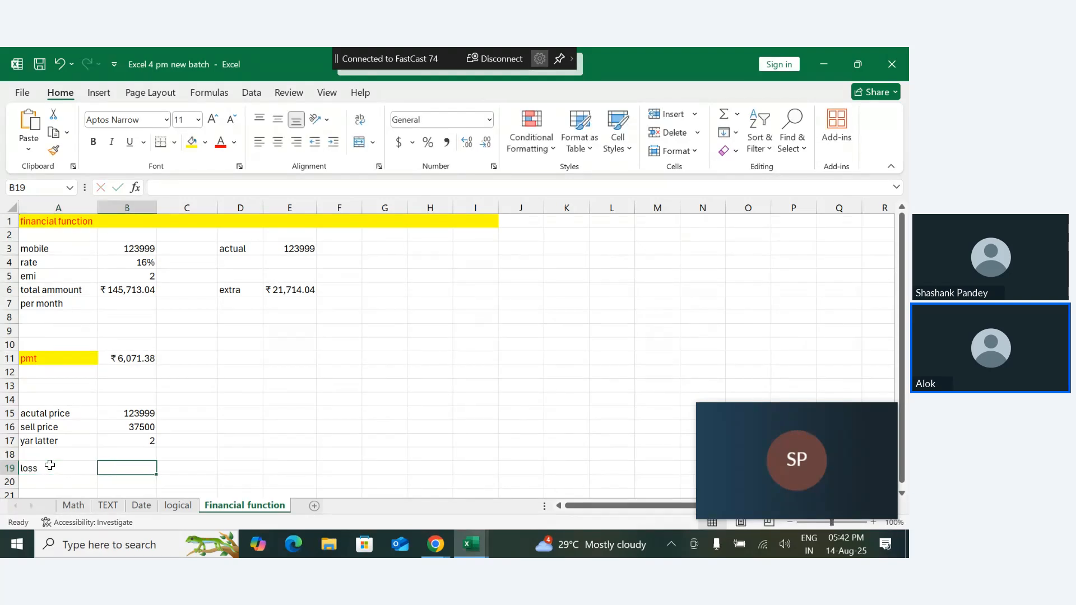
type("=")
left_click(119, 412)
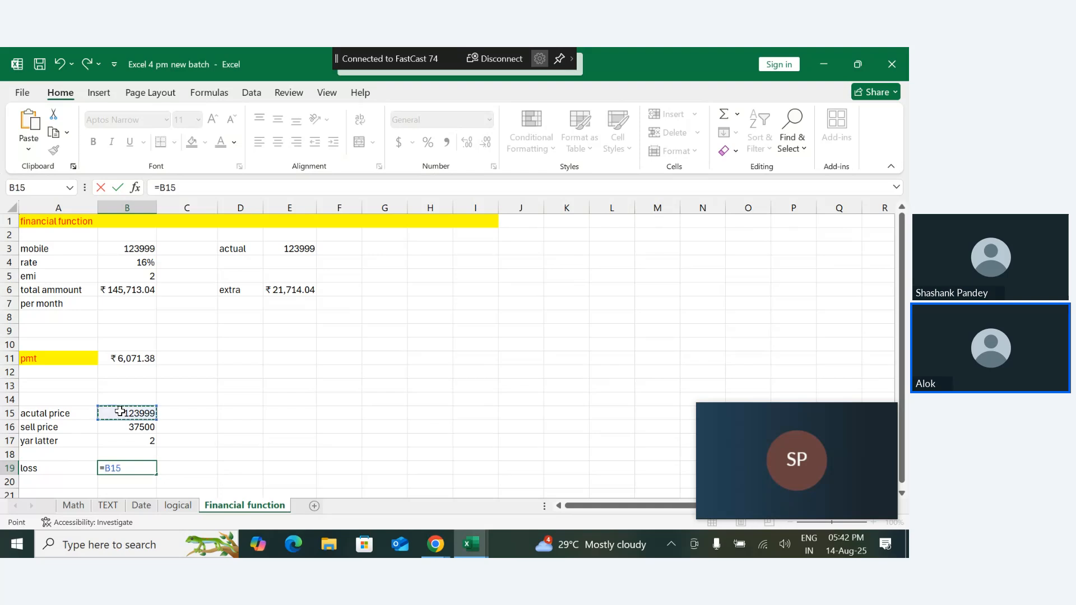
type("-")
left_click(130, 430)
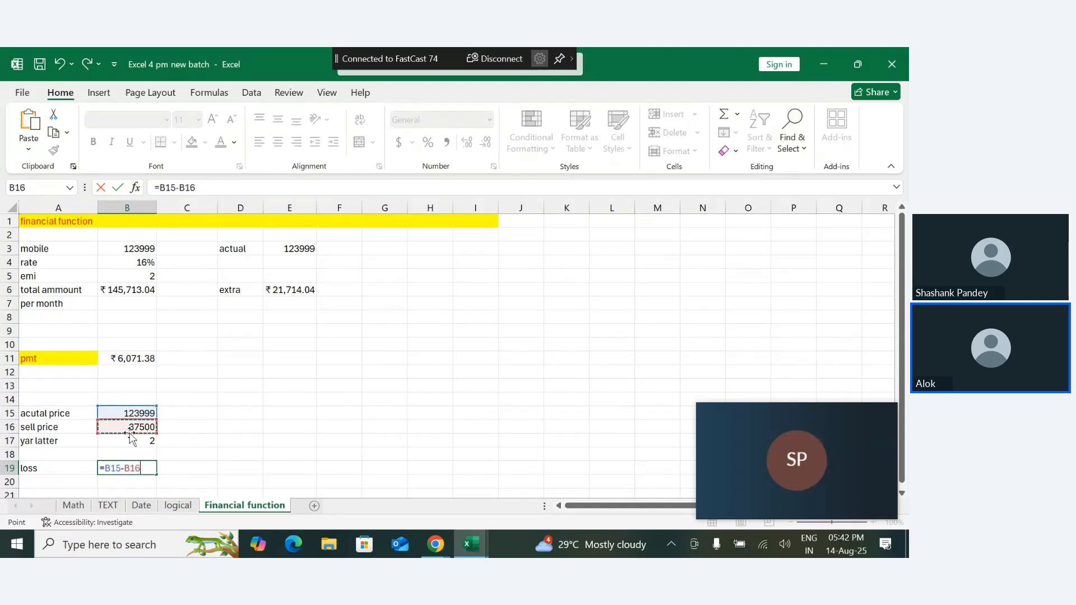
key("Return")
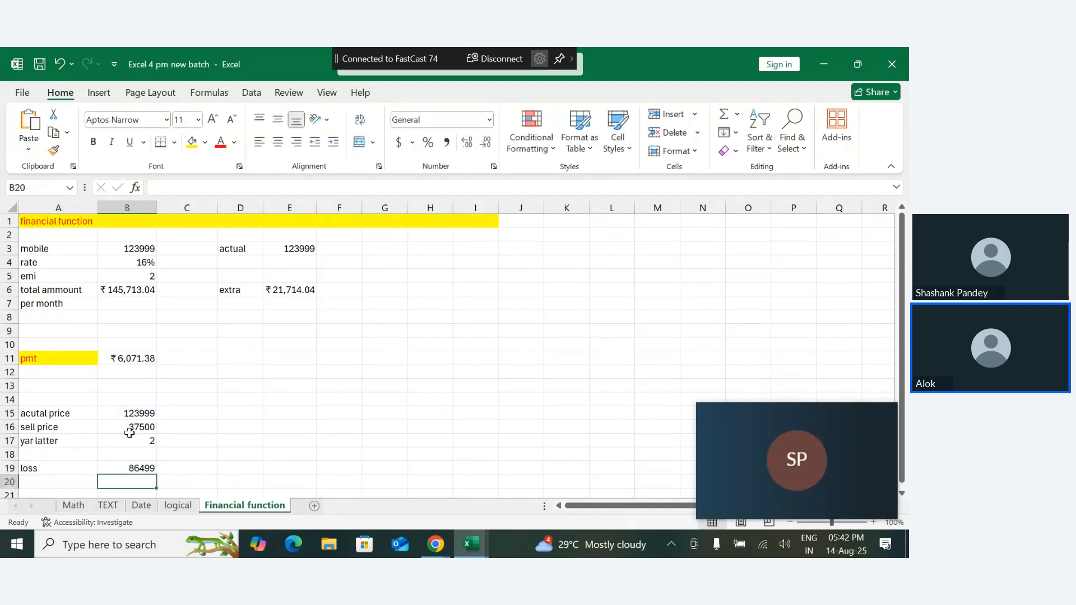
- Enter the label "per month loss" in A20, directly below the loss label
left_click(74, 481)
type("per mo")
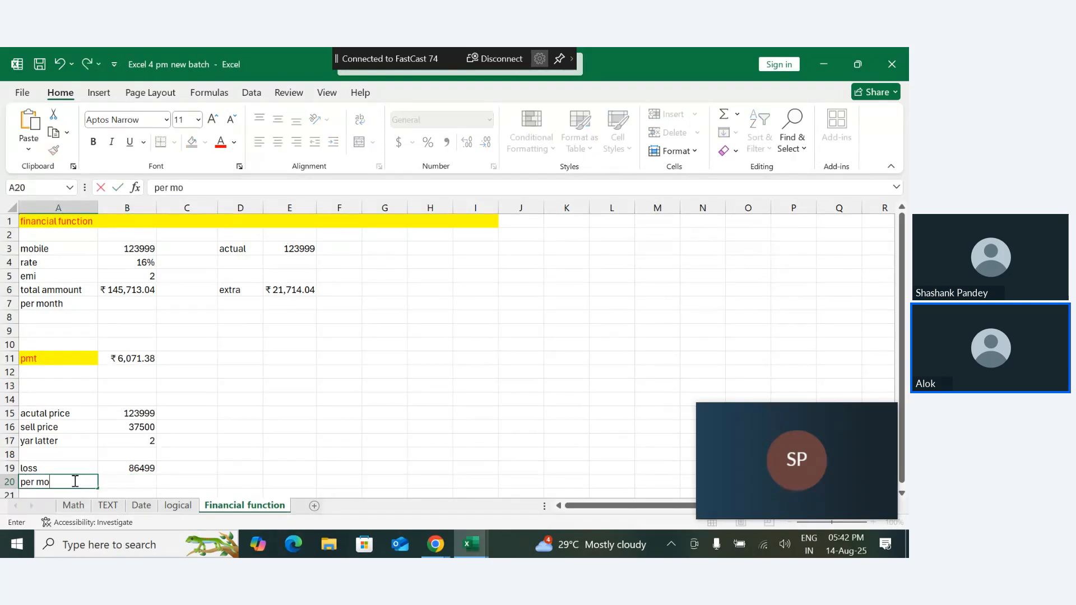
type("nth loss")
key("BackSpace")
key("BackSpace")
key("BackSpace")
type("loss")
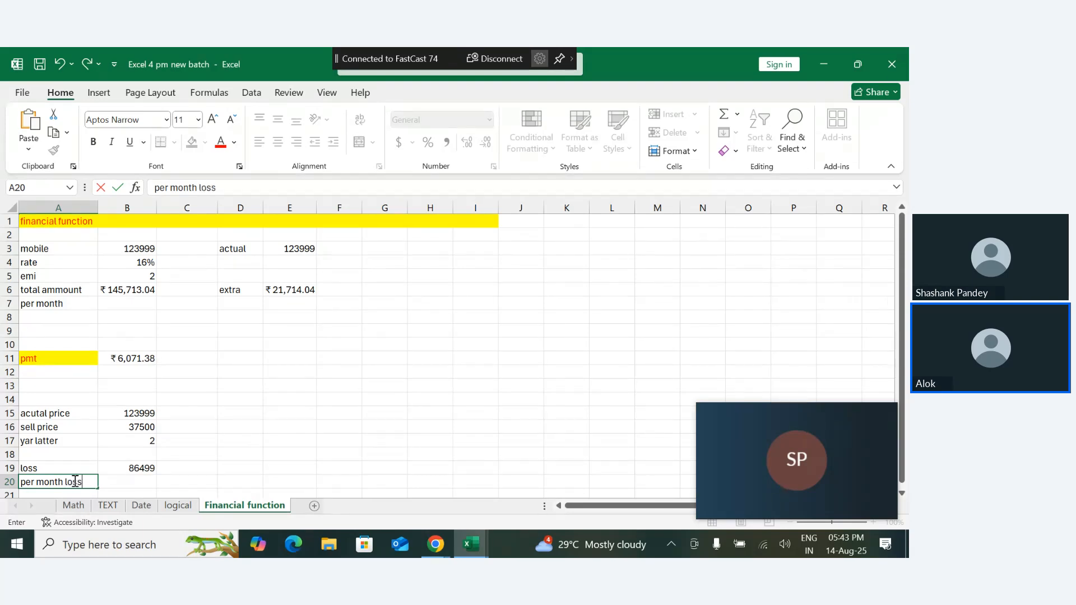
key("Return")
- Calculate the per-month loss in B20 by dividing the loss in B19 by the number of months in the two-year period
left_click(133, 464)
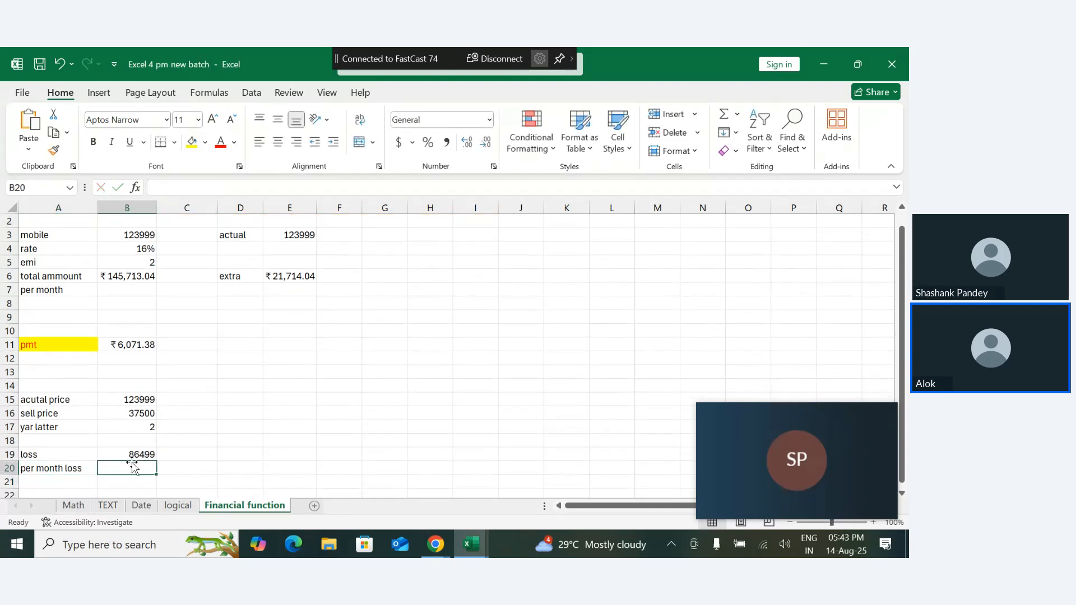
type("=")
left_click(139, 455)
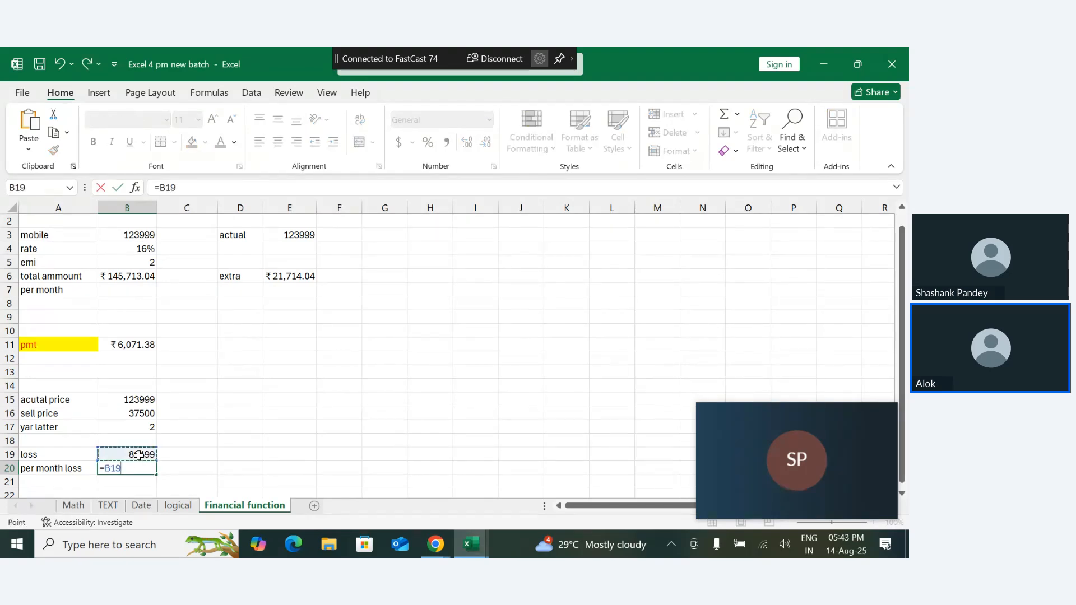
type("/24")
key("Return")
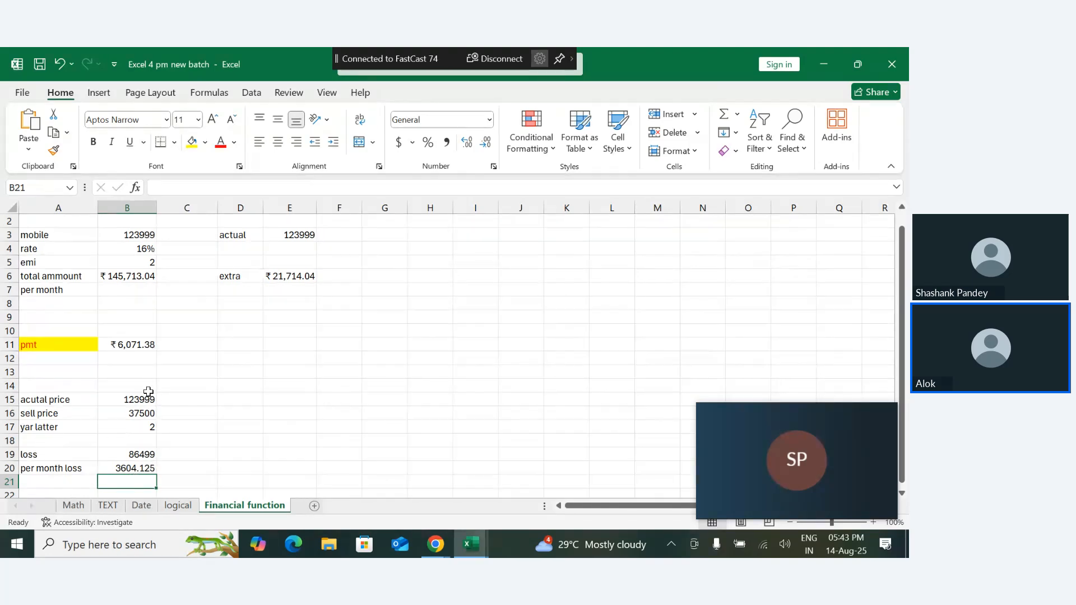
- Enter the label "SLN" in A22, two rows below the per month loss label
key("Down")
key("Down")
key("Down")
key("Down")
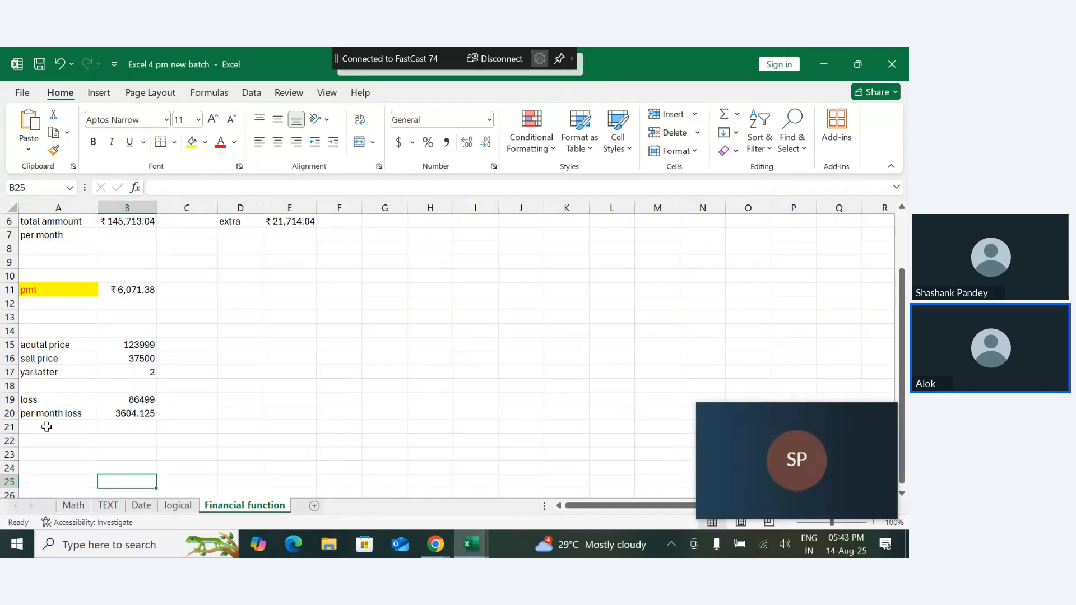
left_click(28, 440)
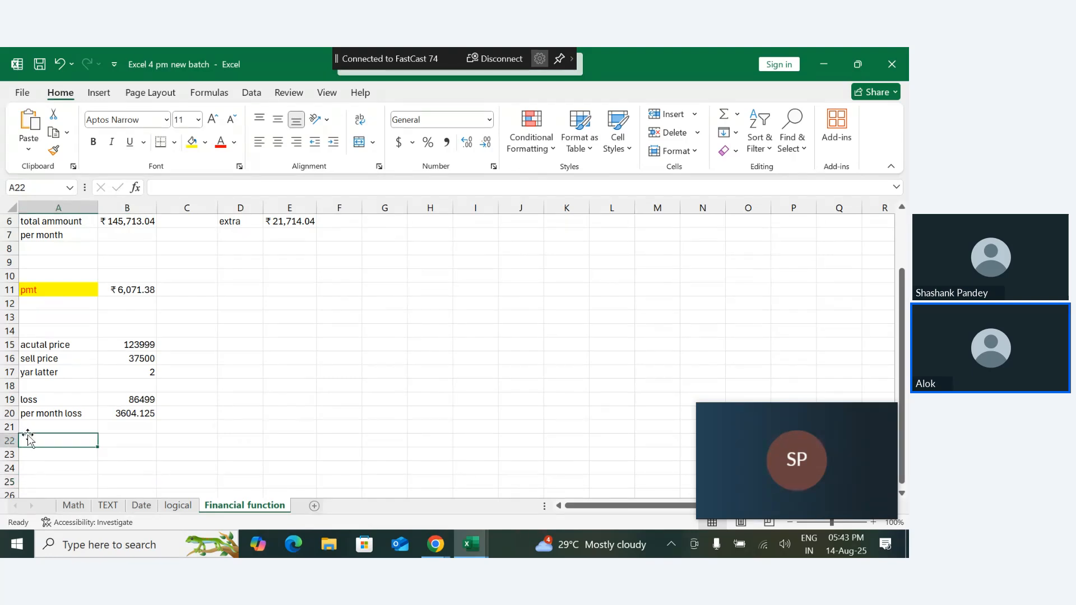
type("SLN")
key("Return")
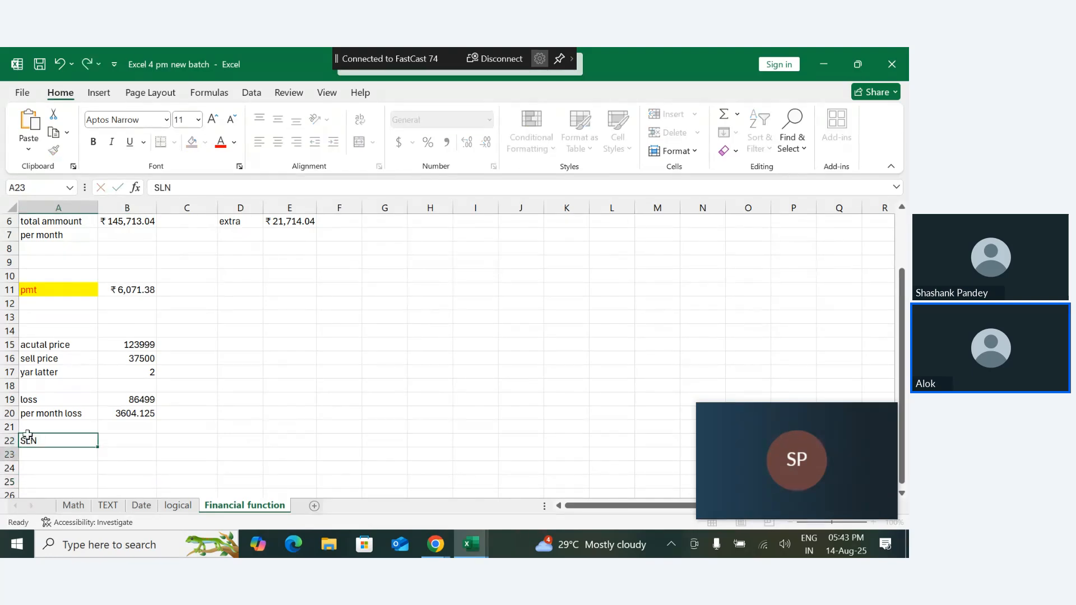
- Format the SLN label in A22 with a yellow fill and red text, matching the pmt label
double_click(42, 443)
key("Return")
left_click(48, 442)
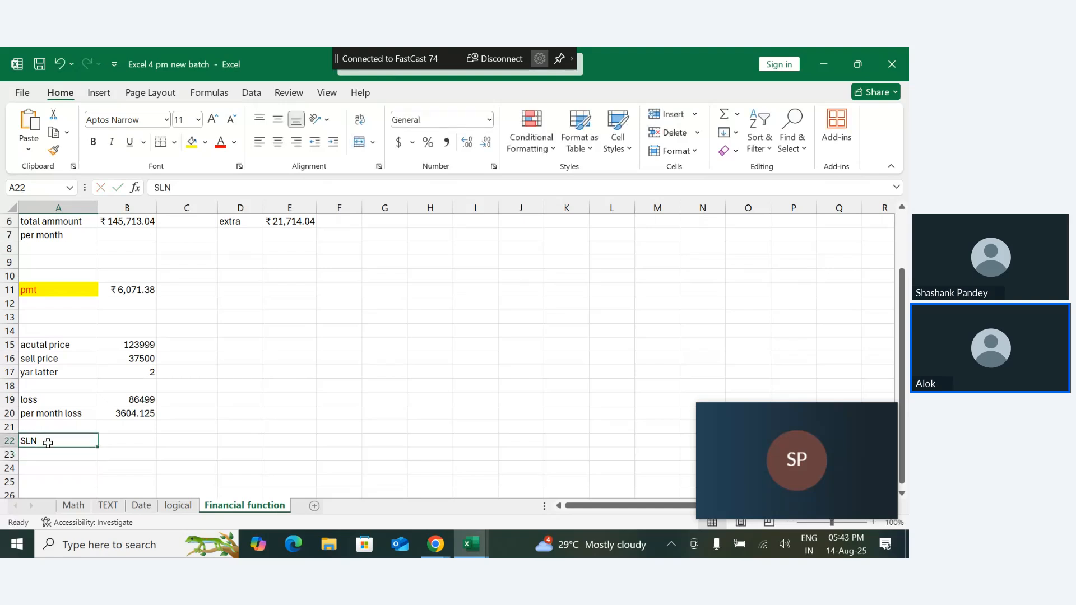
left_click(192, 141)
left_click(221, 146)
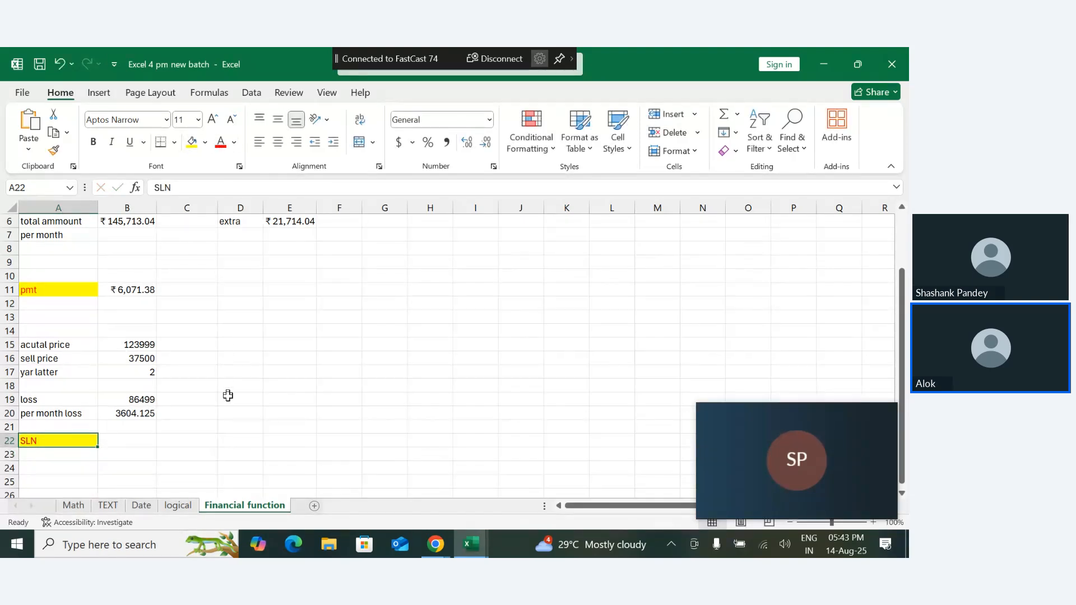
- Calculate the monthly straight-line depreciation in D16 with =SLN(B15,B16,B17*12)
left_click(226, 413)
left_click(252, 355)
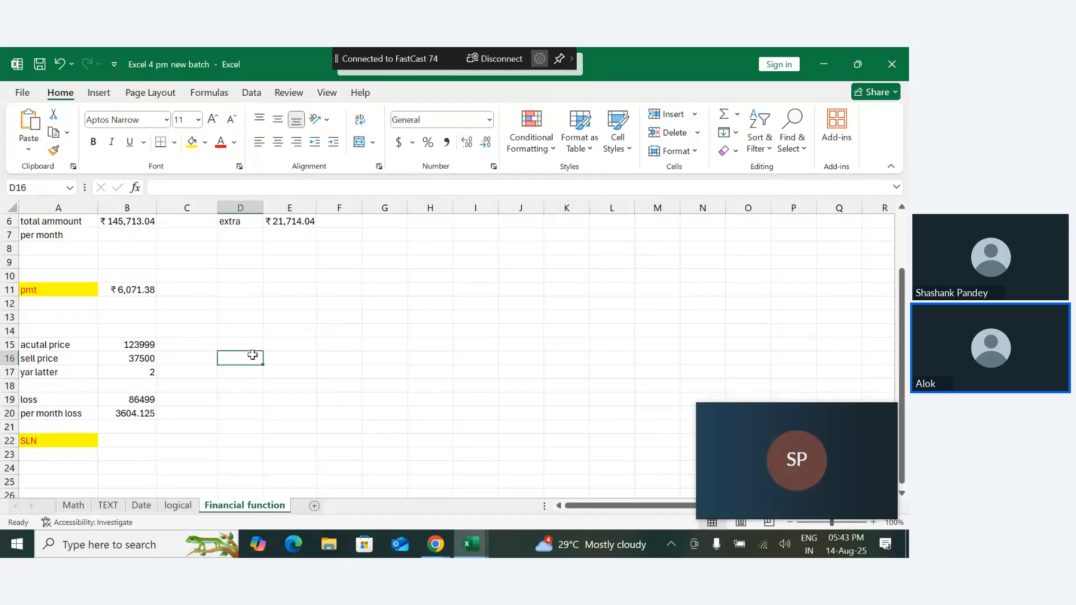
type("=SL")
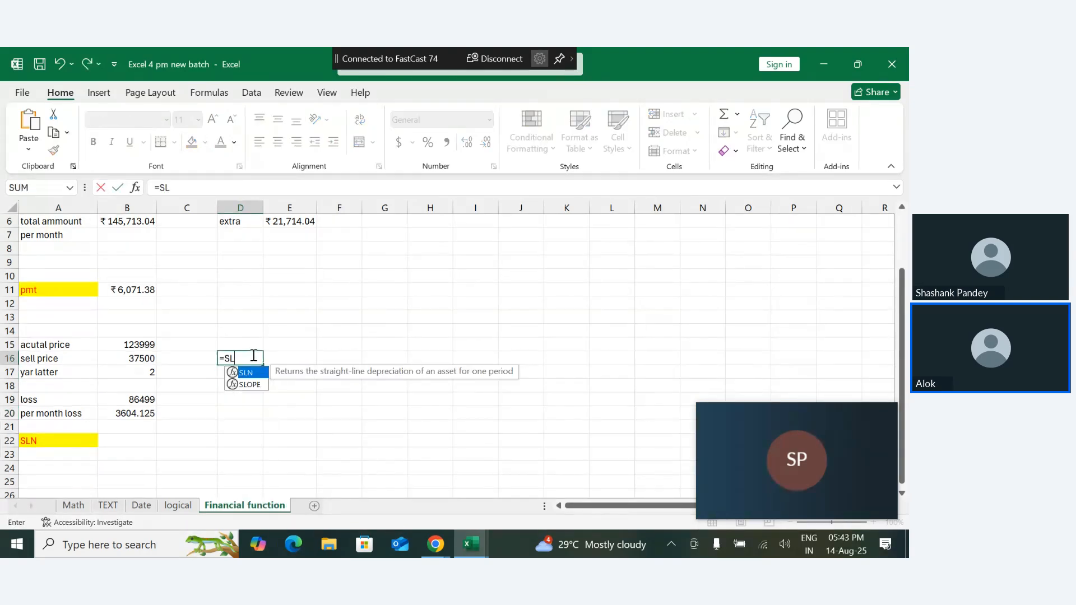
type("N(")
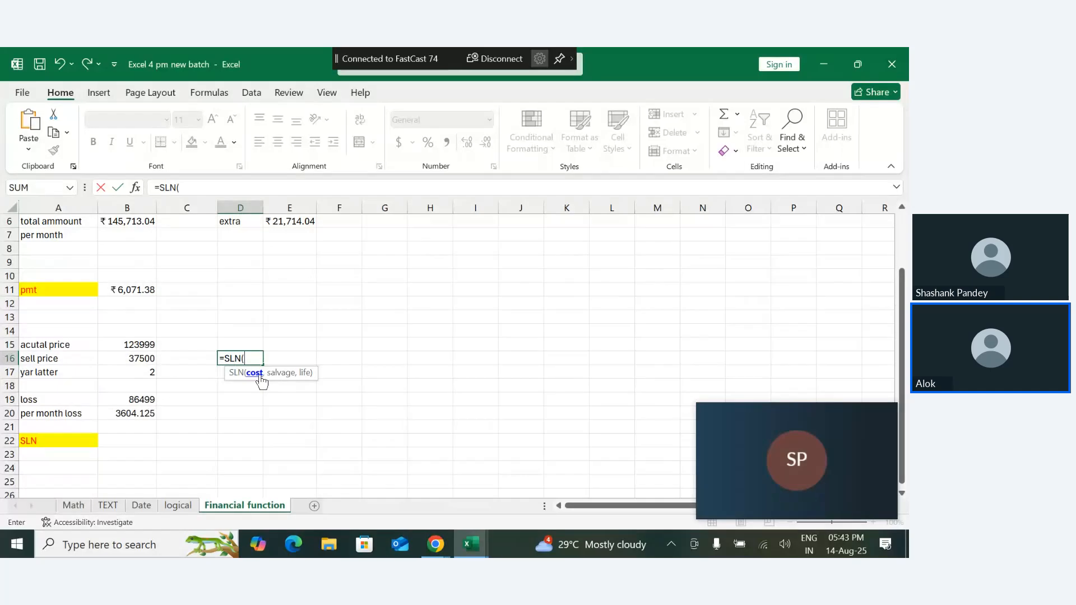
left_click(150, 347)
type(",")
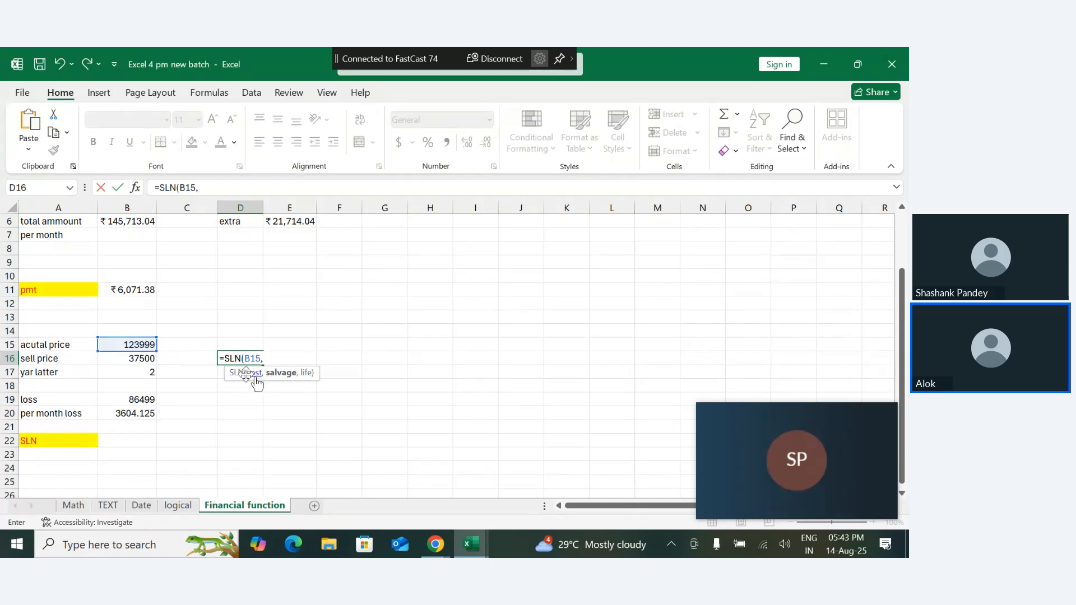
left_click(153, 361)
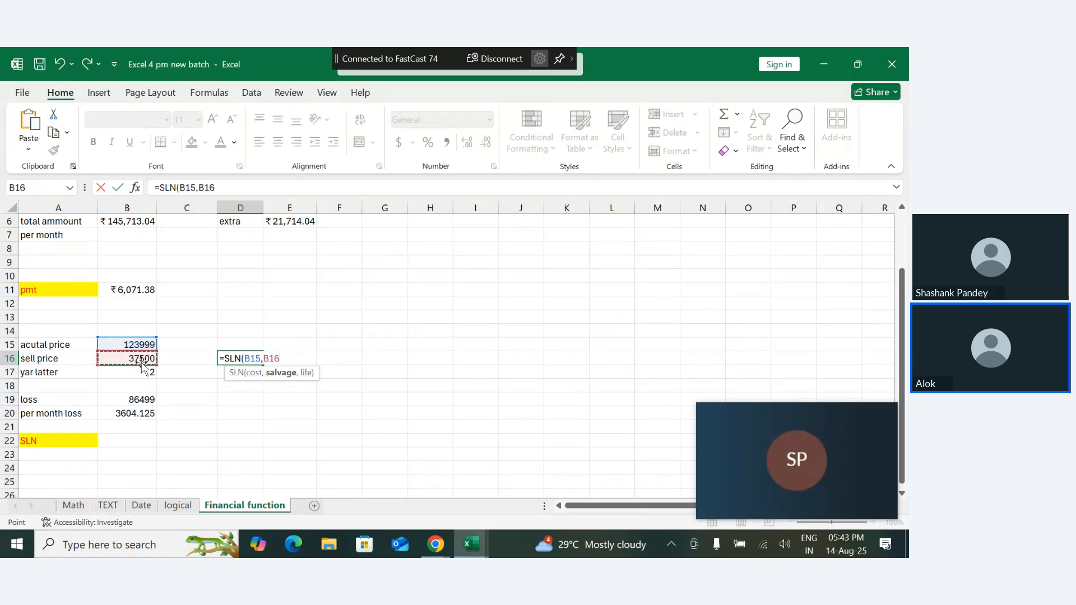
type(",")
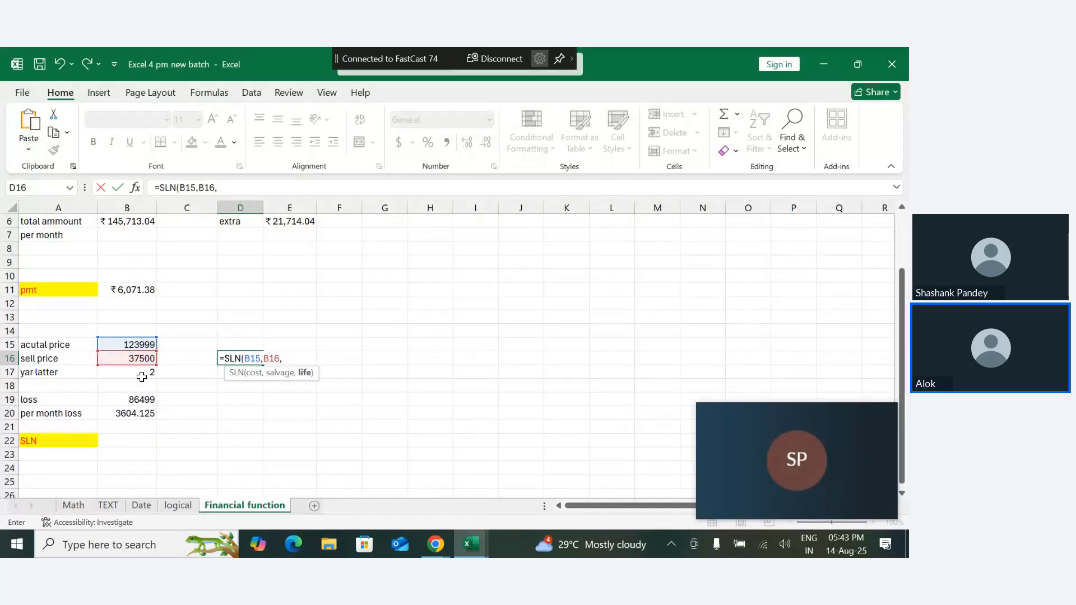
left_click(144, 373)
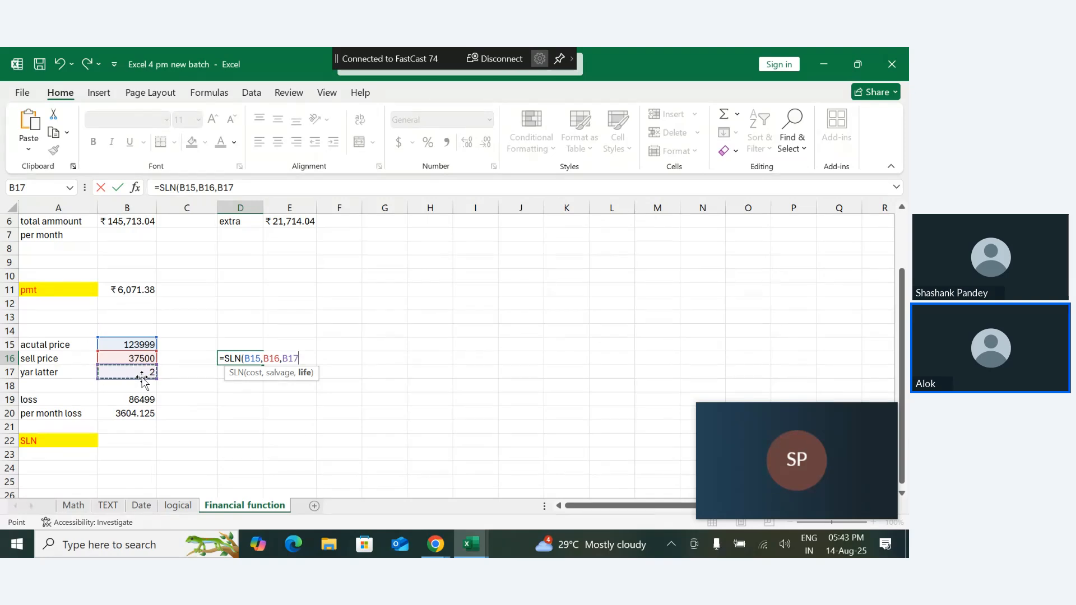
type("*12)")
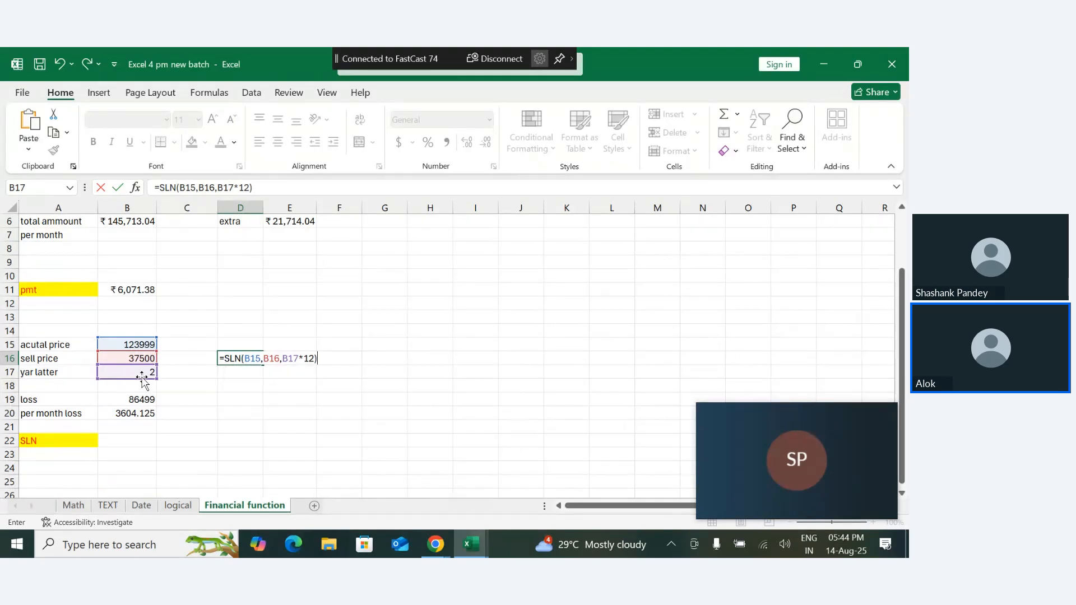
key("Return")
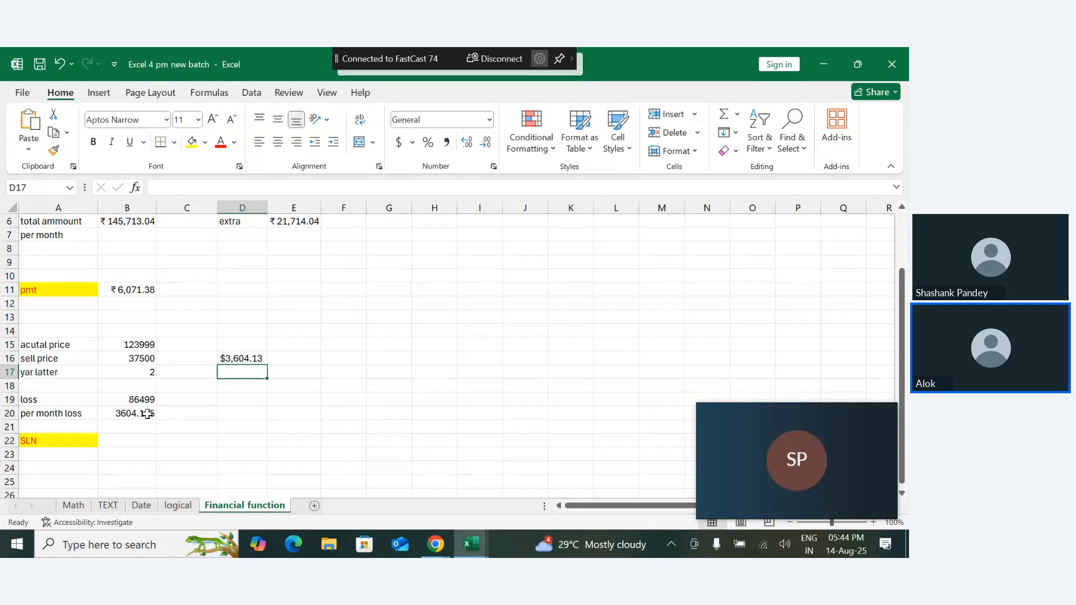
- Increase the decimals of the SLN result in D16 to four places
left_click(245, 360)
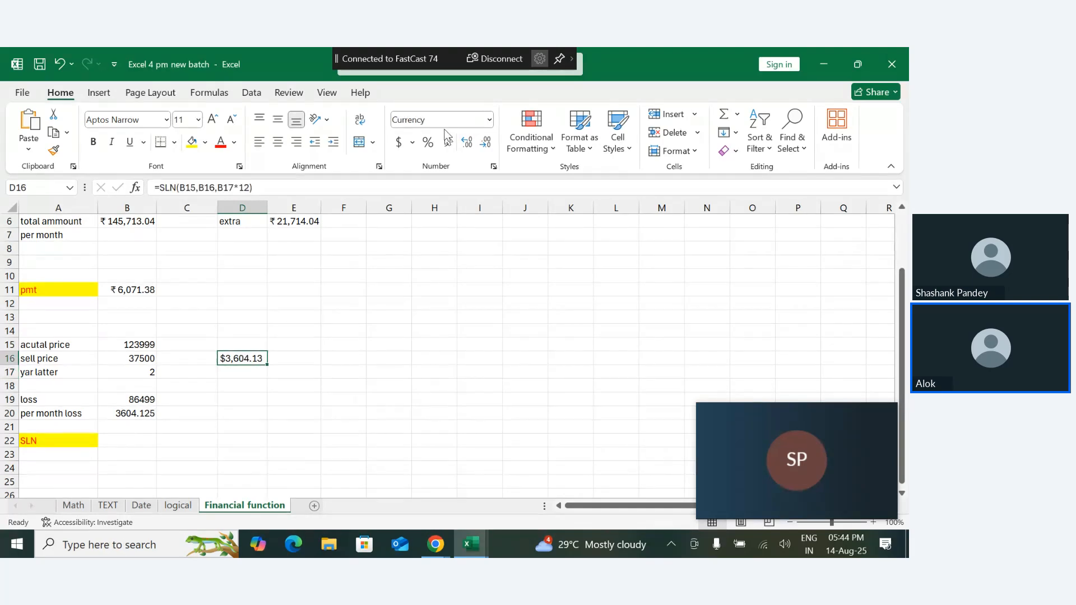
left_click(473, 144)
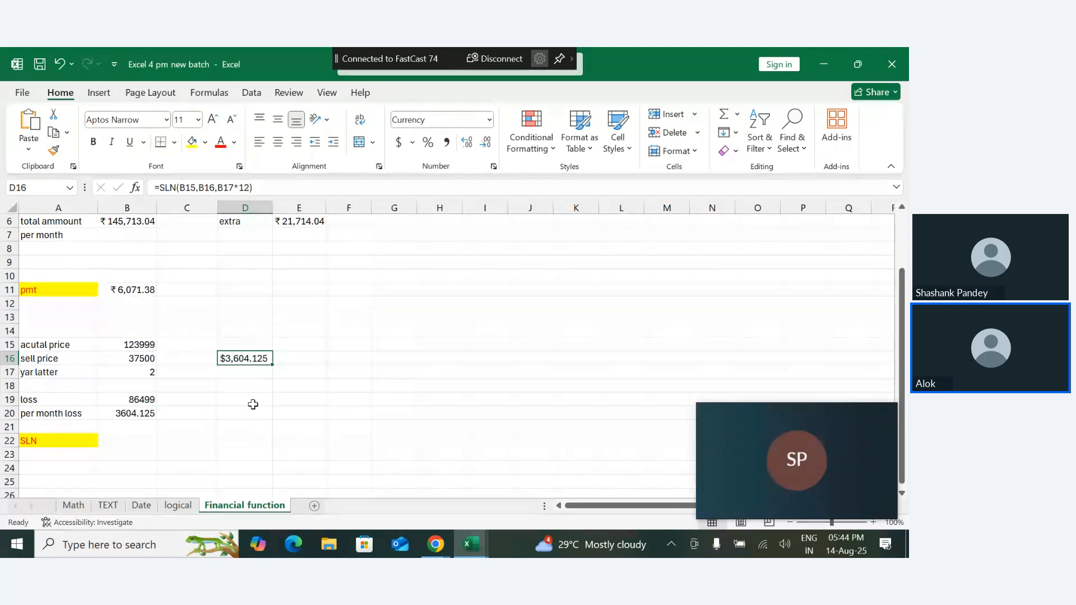
left_click(461, 144)
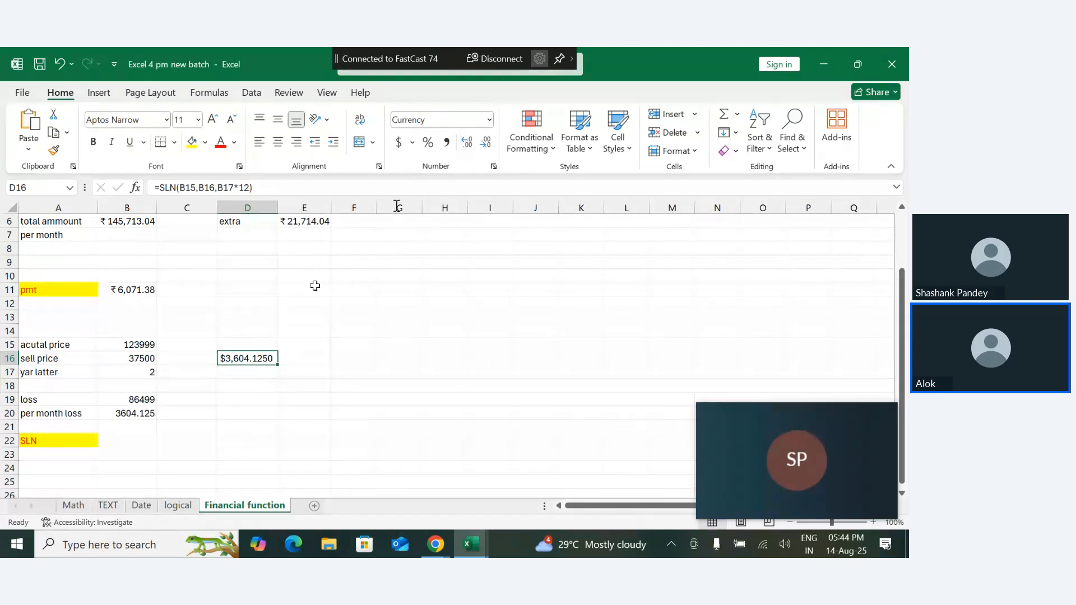
left_click(259, 424)
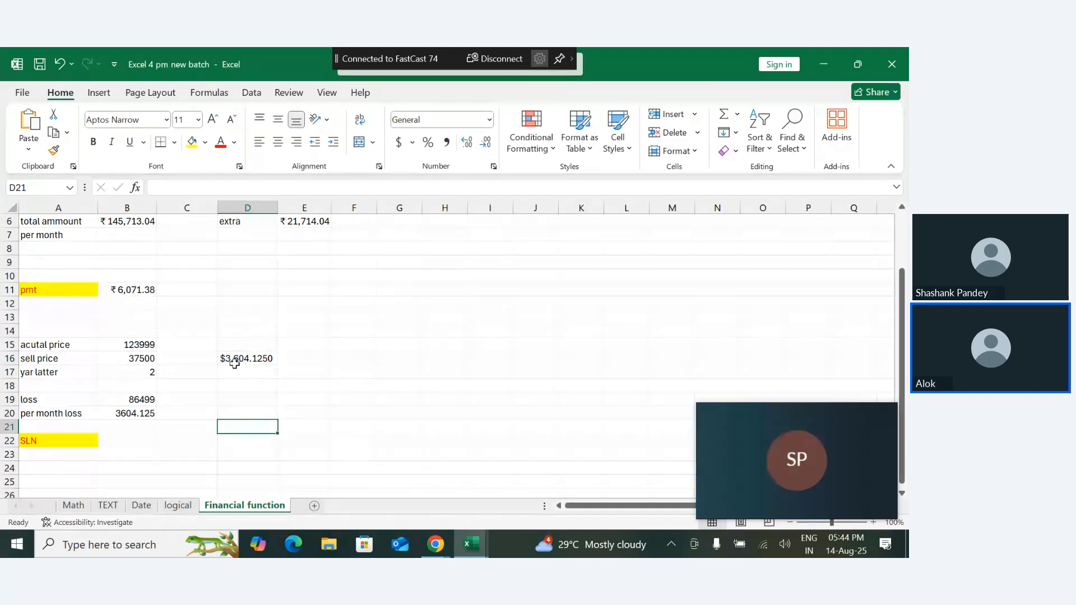
left_click(240, 345)
left_click(251, 392)
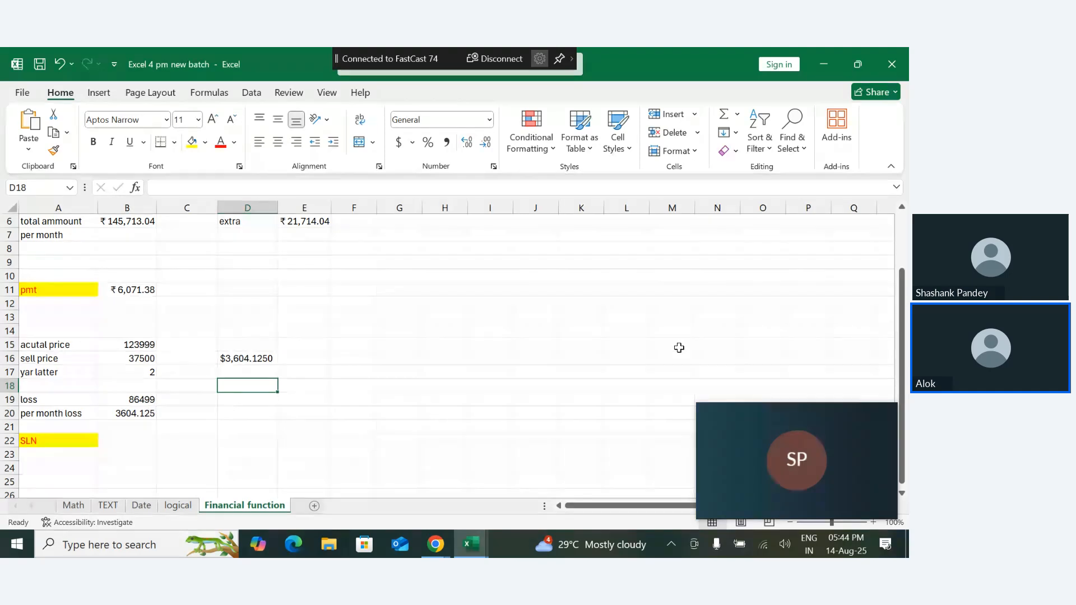
- Enter the additional charges 299 in C11 and 100 in D11, beside the PMT result
left_click_drag(902, 336, 901, 288)
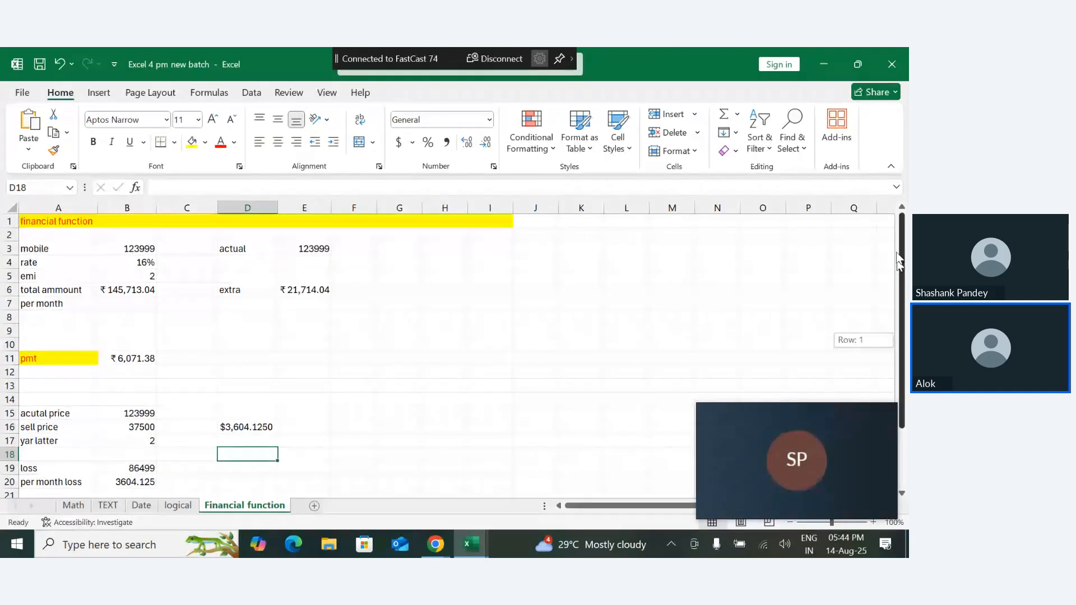
left_click(135, 248)
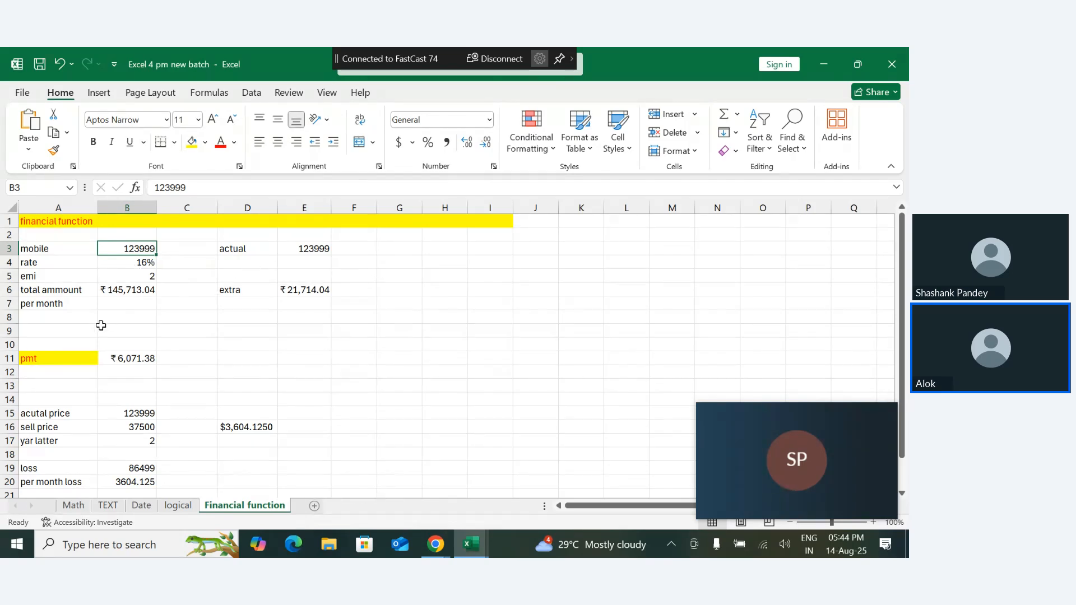
left_click(112, 359)
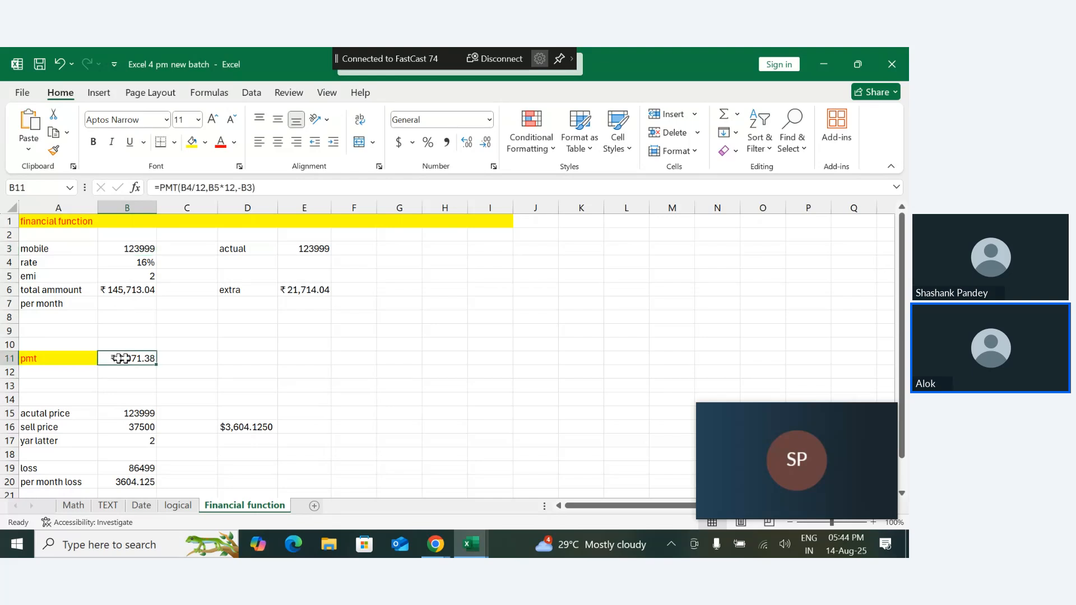
left_click(178, 359)
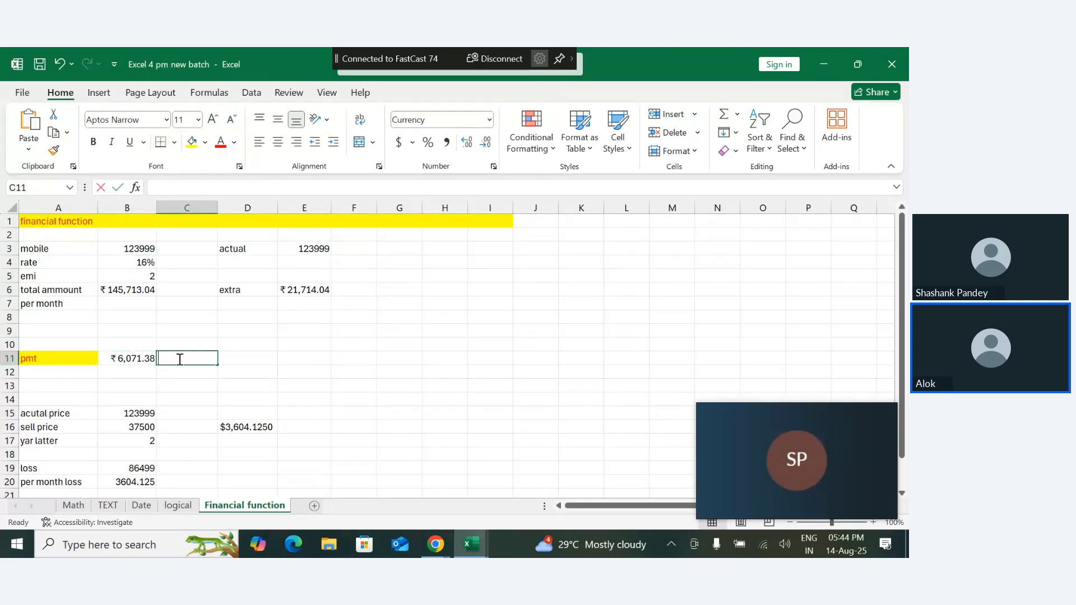
type("+")
key("Escape")
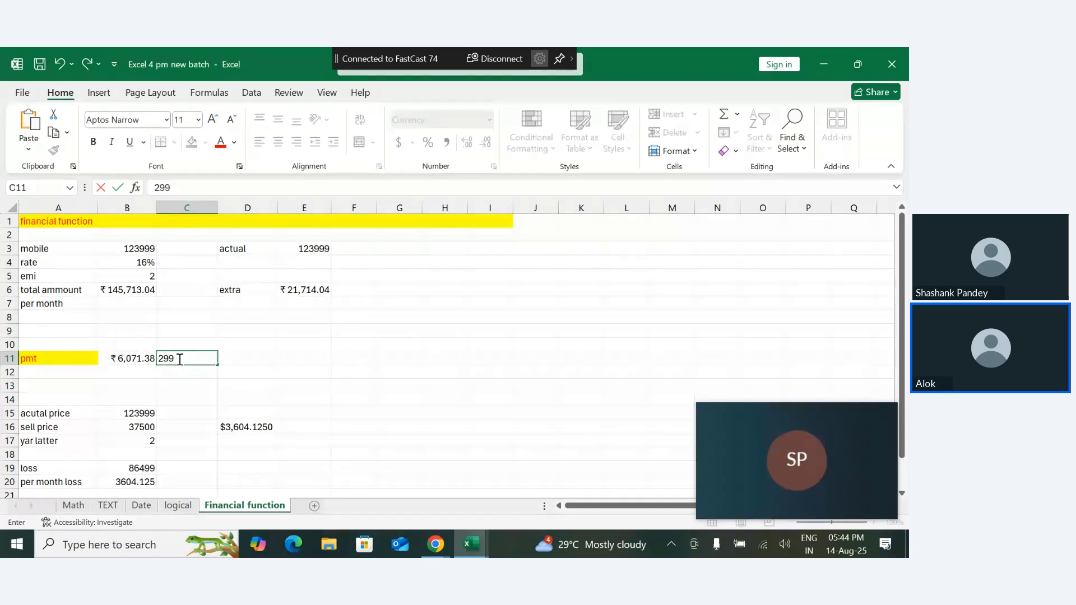
key("Tab")
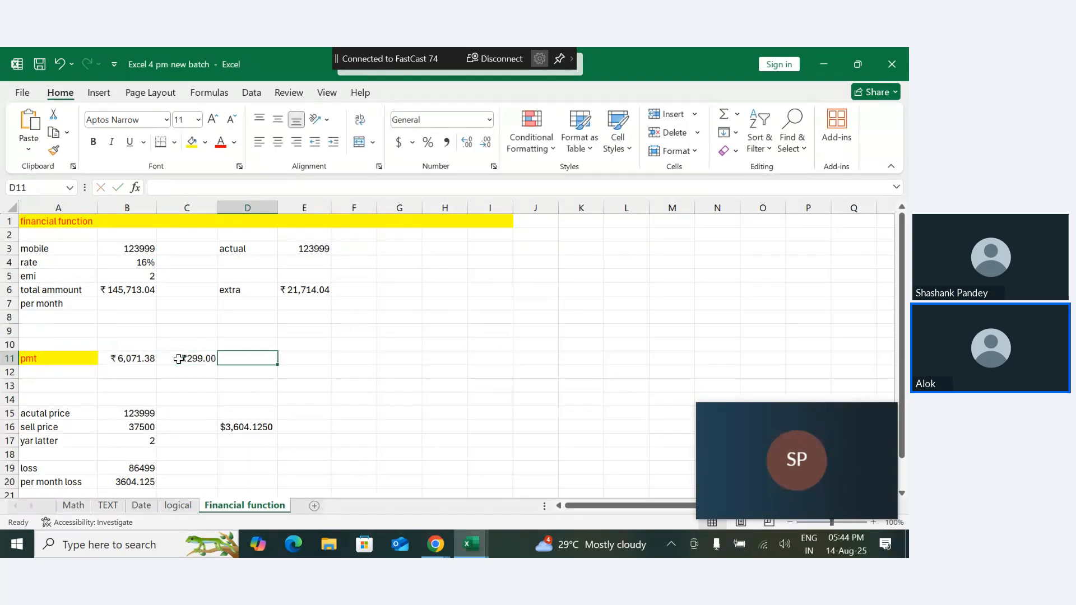
type("100")
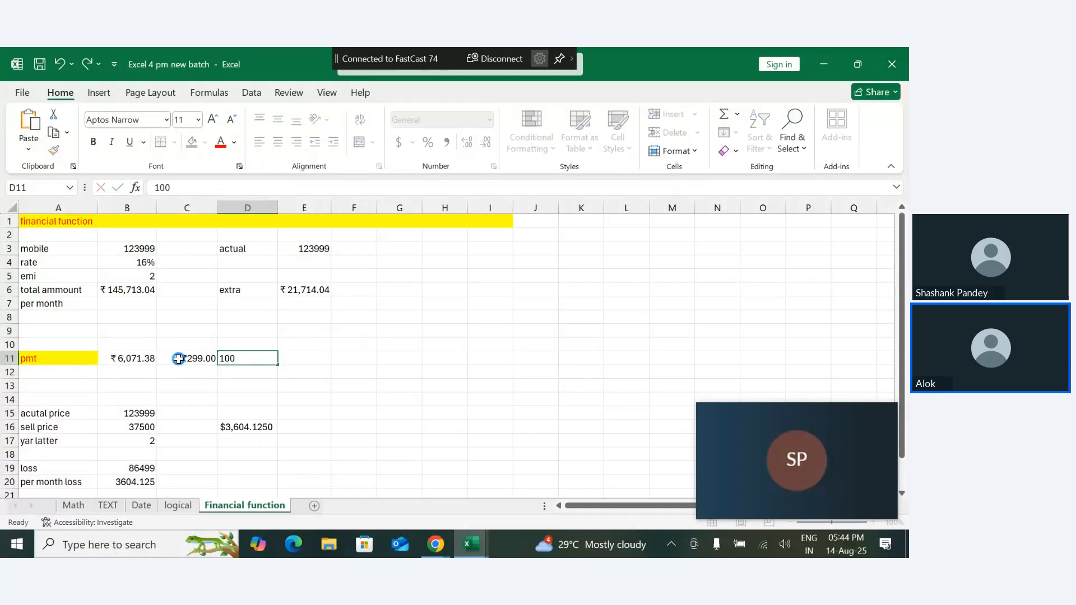
key("Tab")
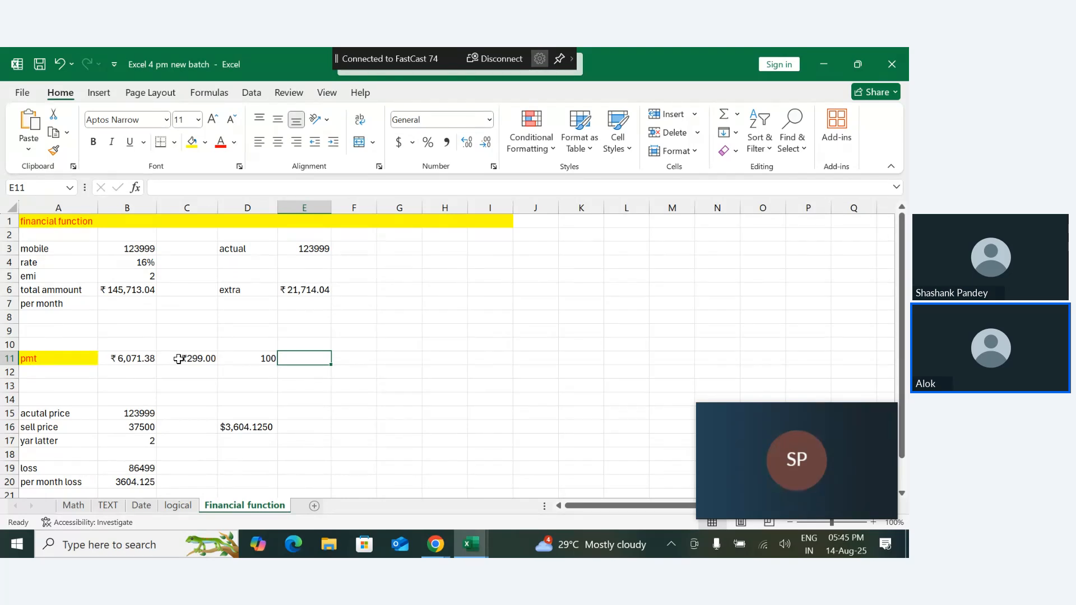
- Add the PMT result and the two charges in E11 with =B11+C11+D11
type("=")
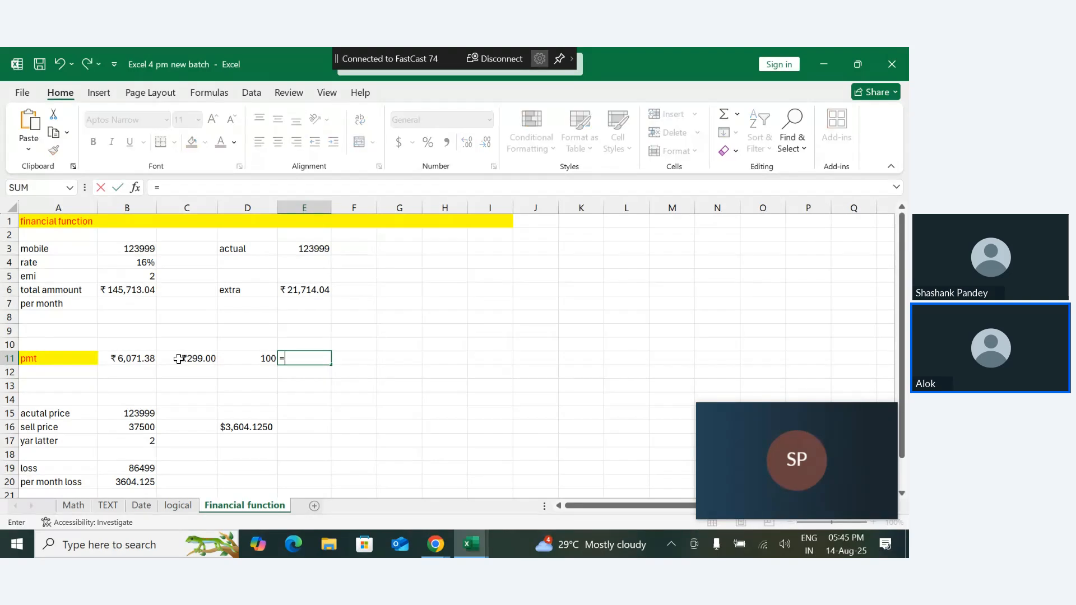
left_click(146, 361)
type("+")
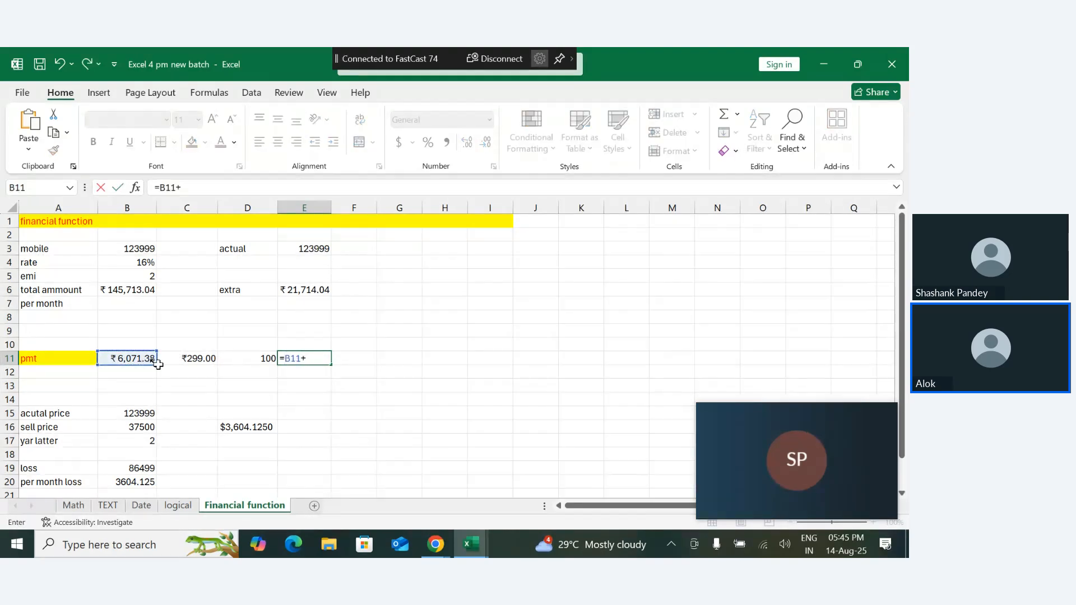
left_click_drag(184, 368, 192, 360)
left_click(194, 360)
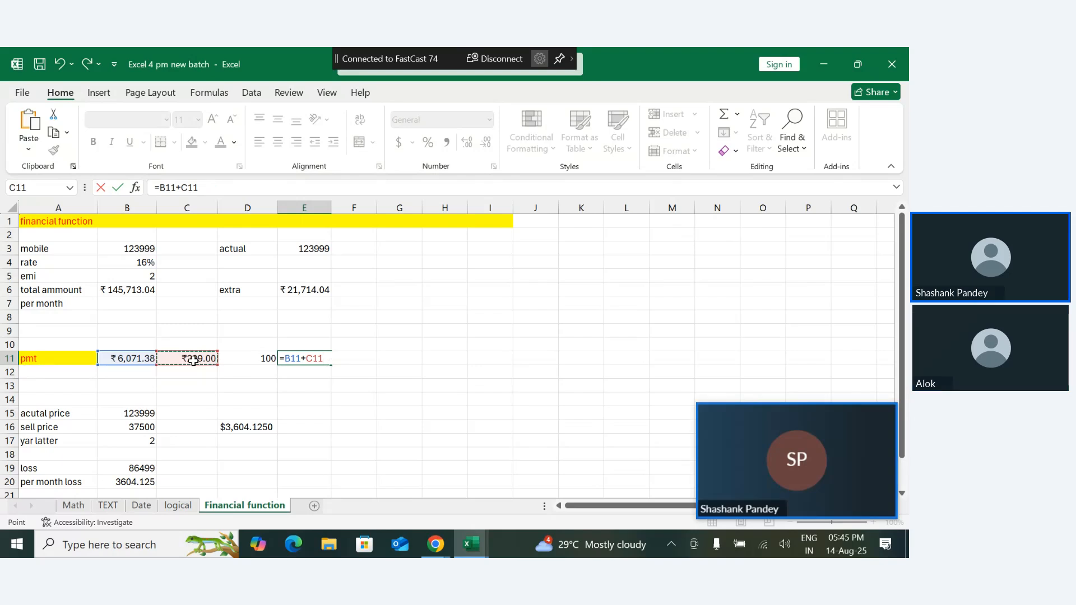
type("+")
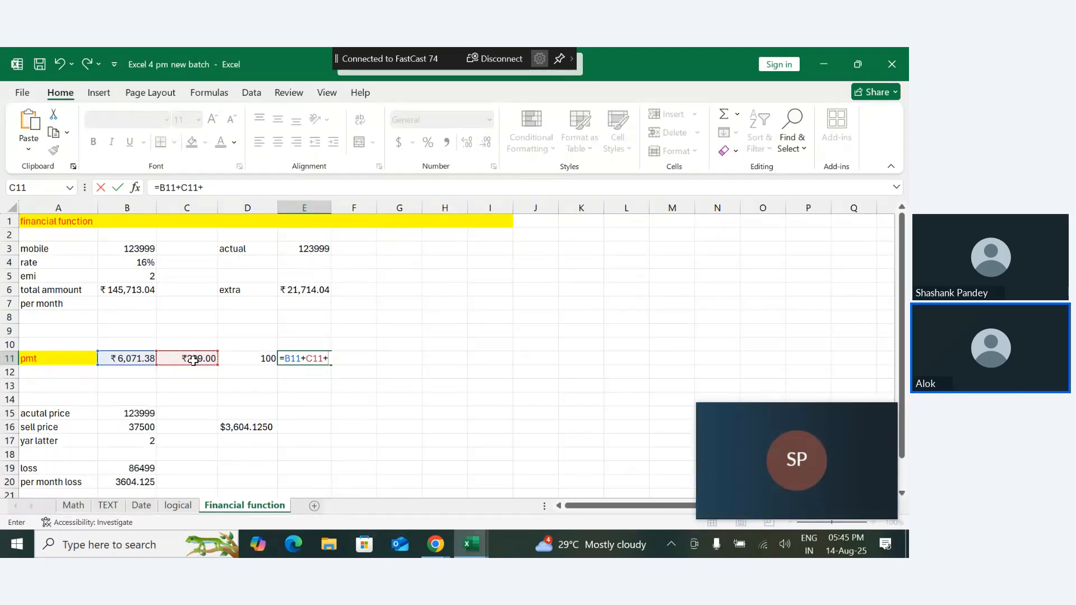
left_click(265, 359)
key("Return")
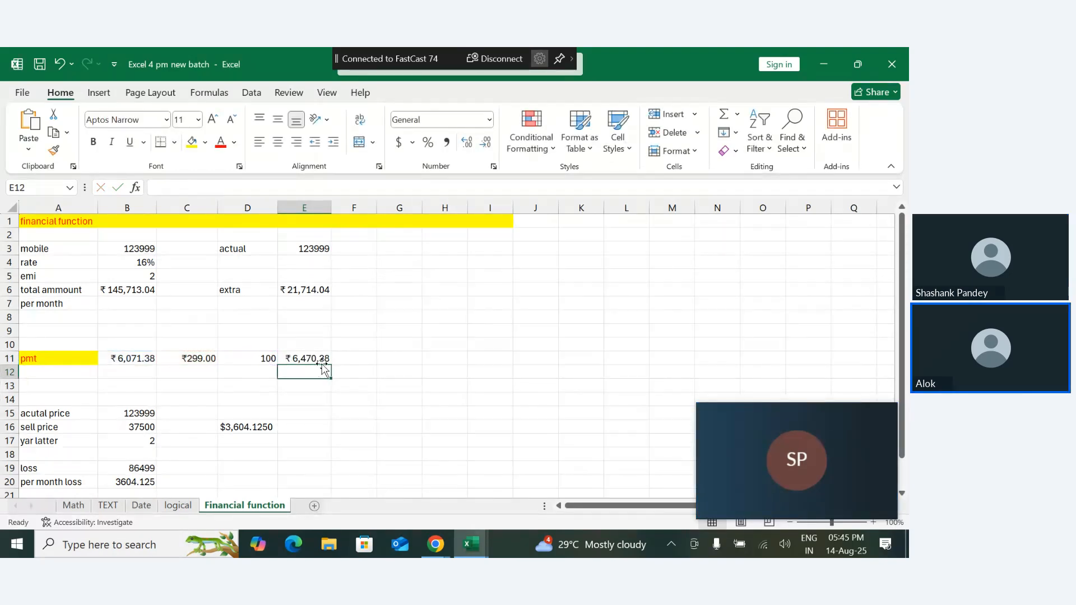
- Enter 6000 in F11, next to the summed monthly payment
left_click(336, 361)
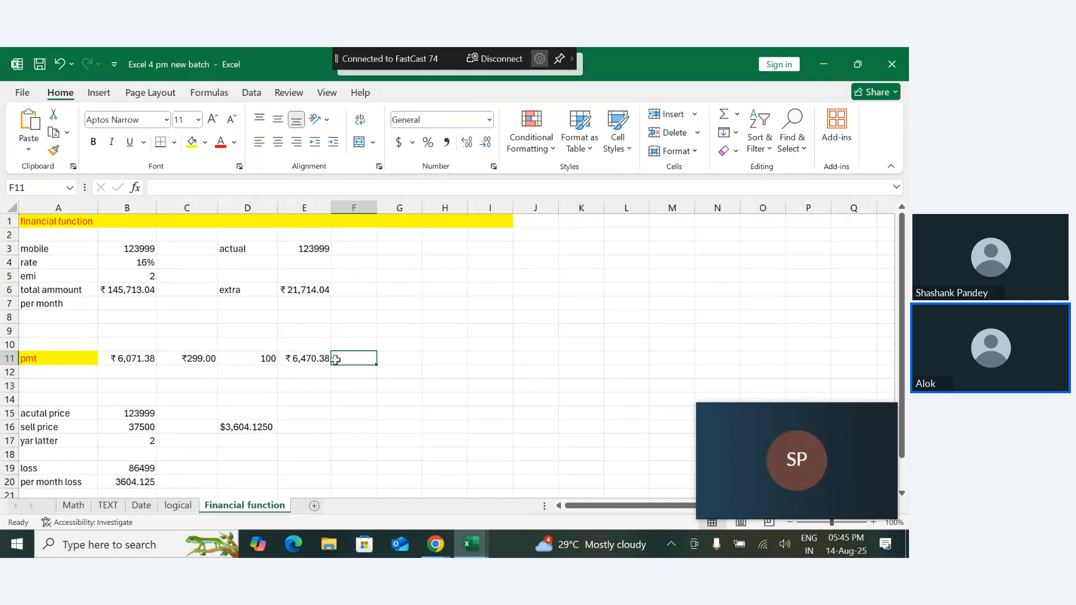
type("60000")
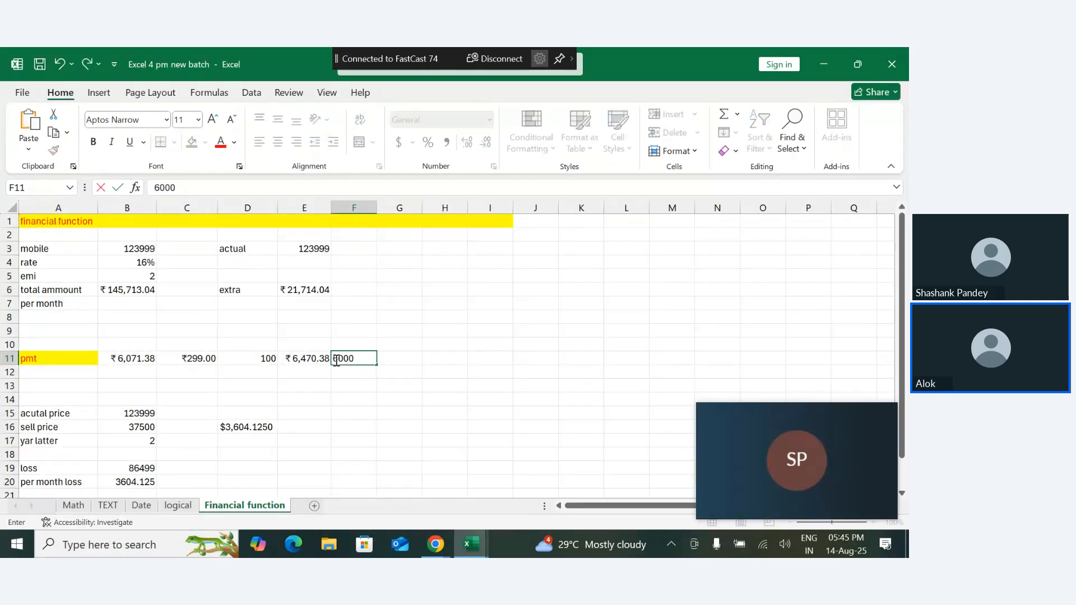
key("ctrl+Return")
left_click(384, 356)
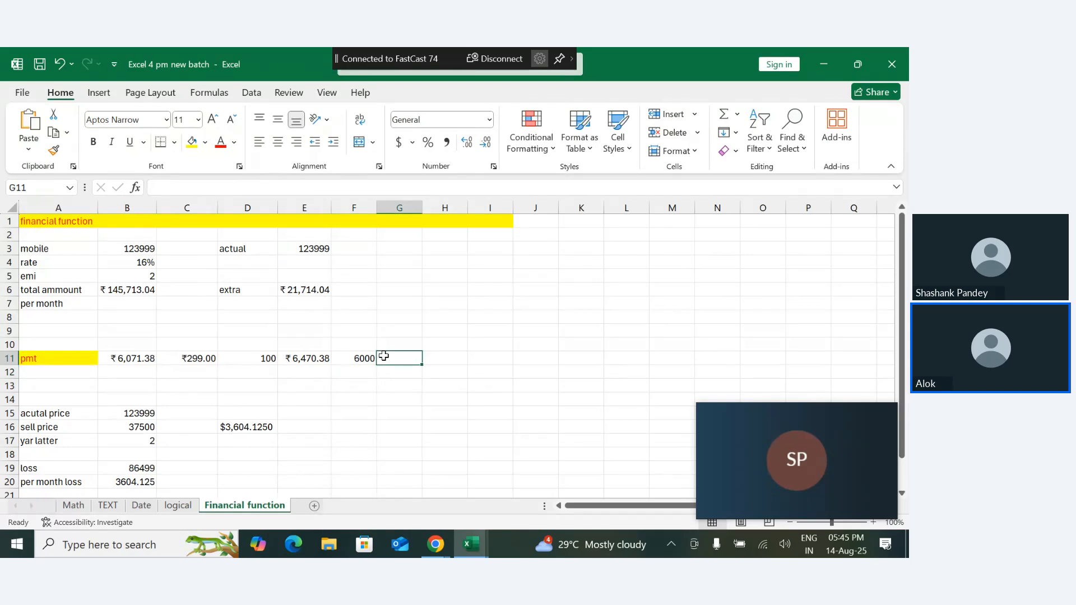
- Enter 500 in G11, beside the 6000 in F11, and correct it to 50
type("500")
key("Return")
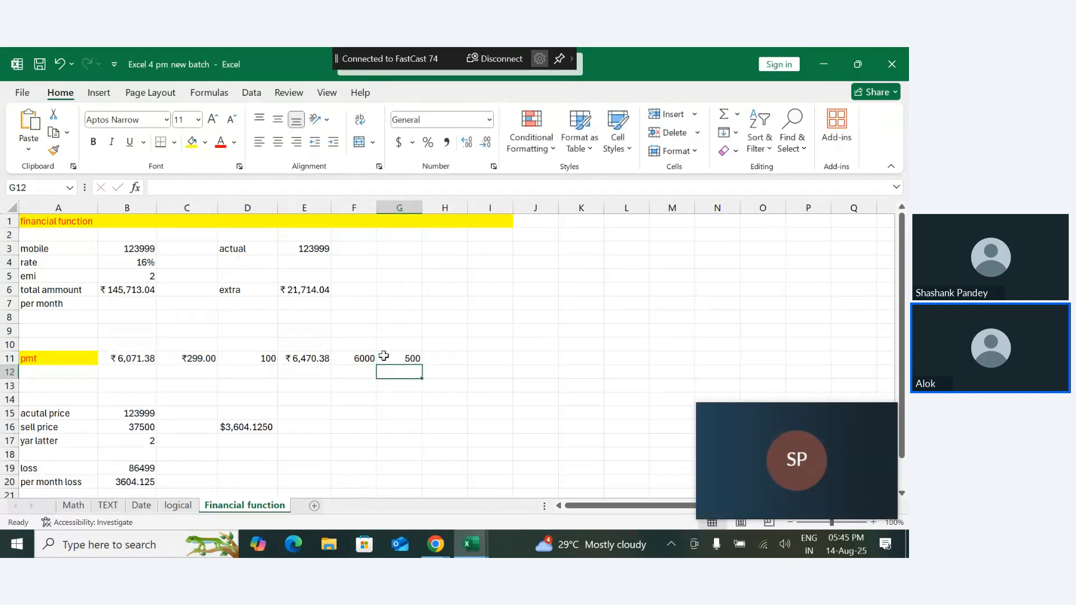
double_click(406, 357)
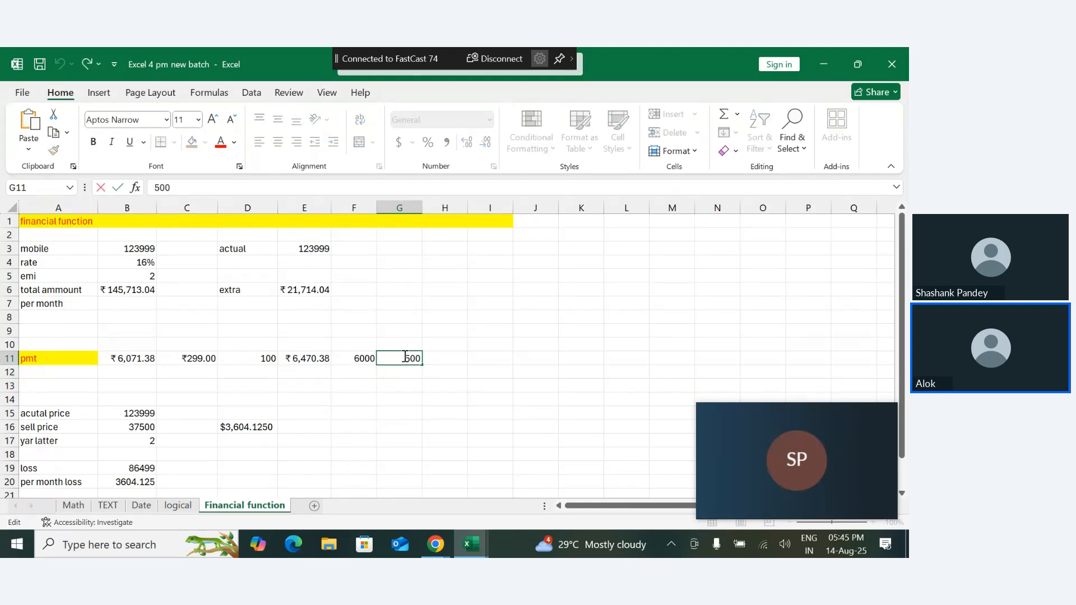
key("Delete")
key("Delete")
type("5")
key("Return")
- Add the monthly payment total and the two neighbouring amounts in E13 with =E11+F11+G11
left_click(314, 377)
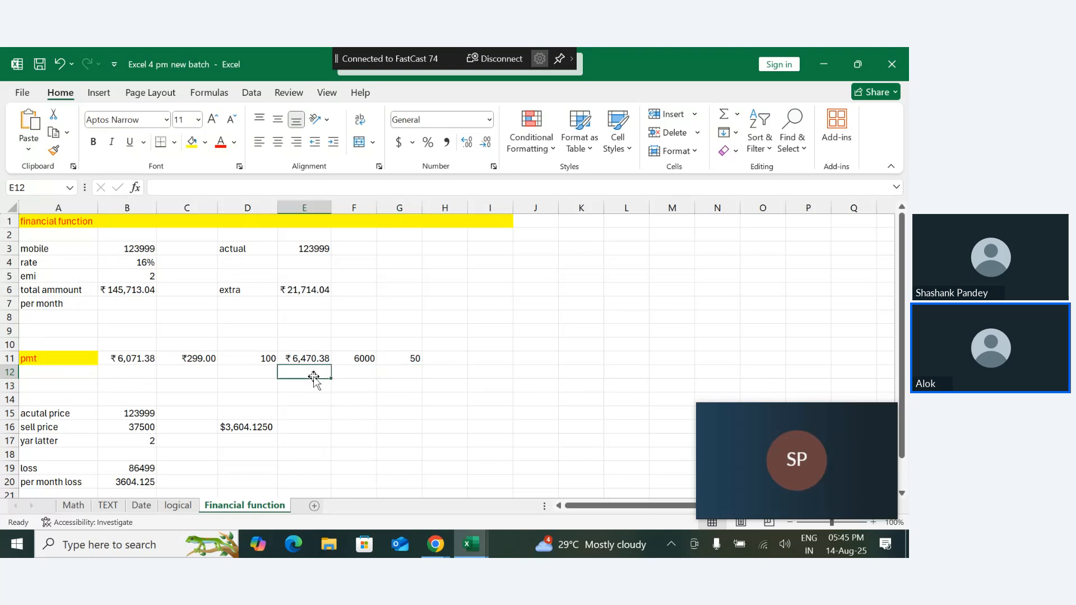
double_click(314, 384)
type("=")
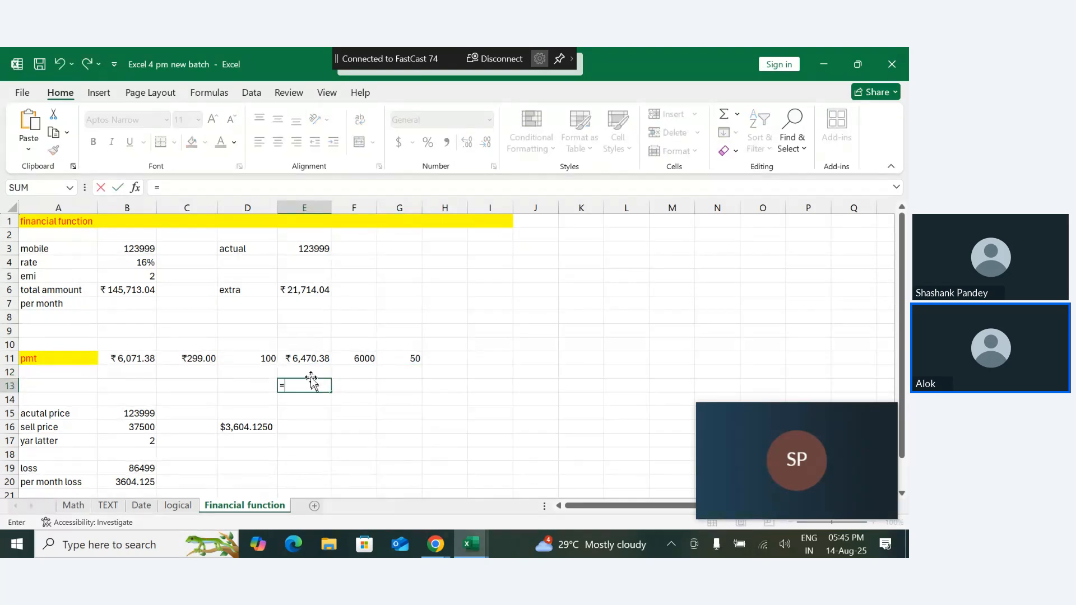
left_click(304, 357)
type("+")
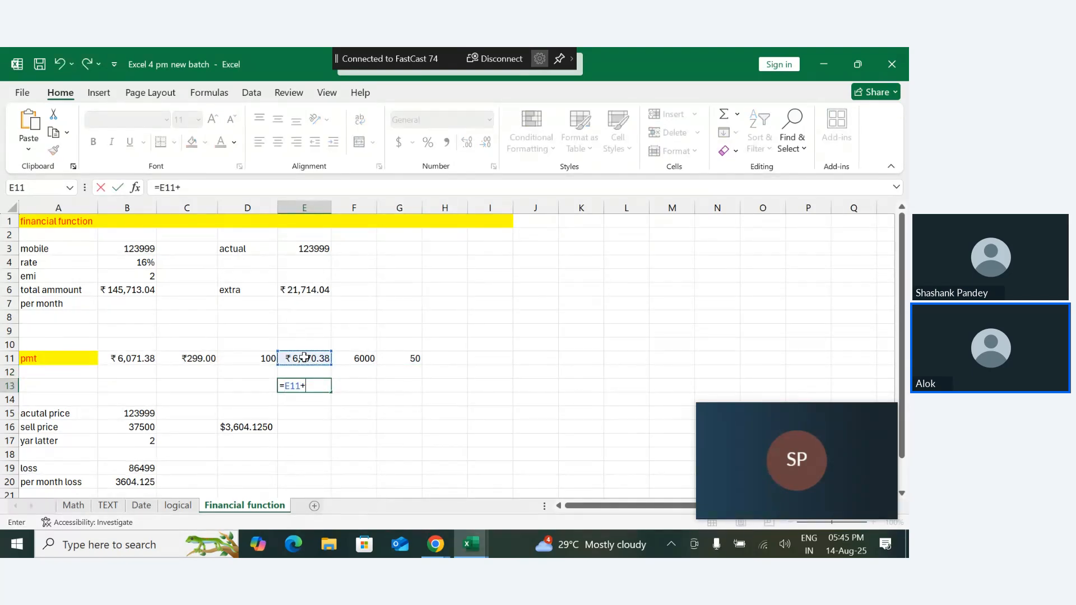
left_click(356, 359)
type("+")
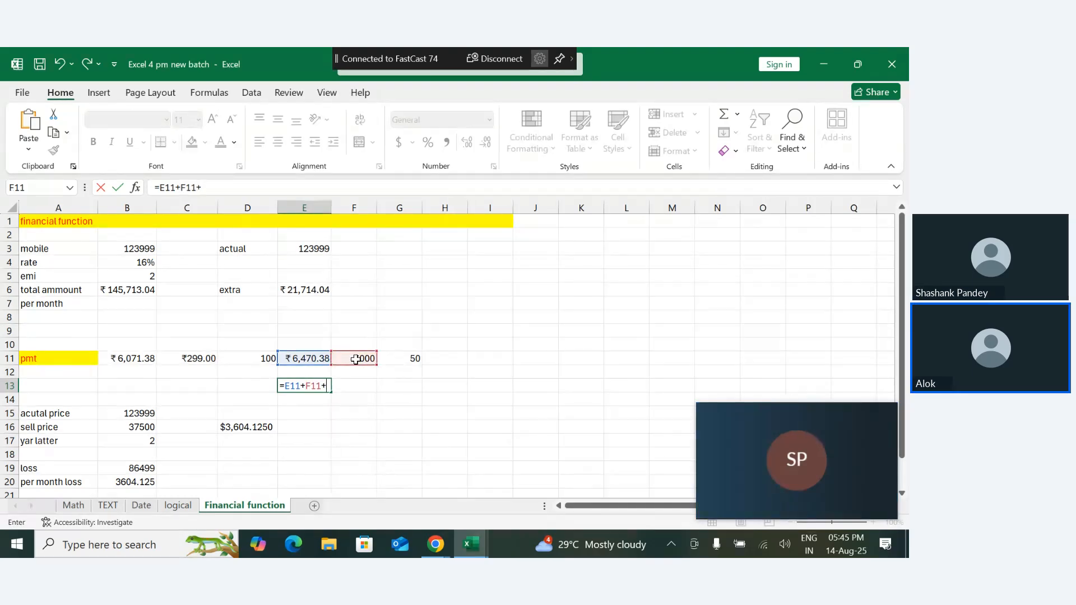
left_click(410, 363)
key("Return")
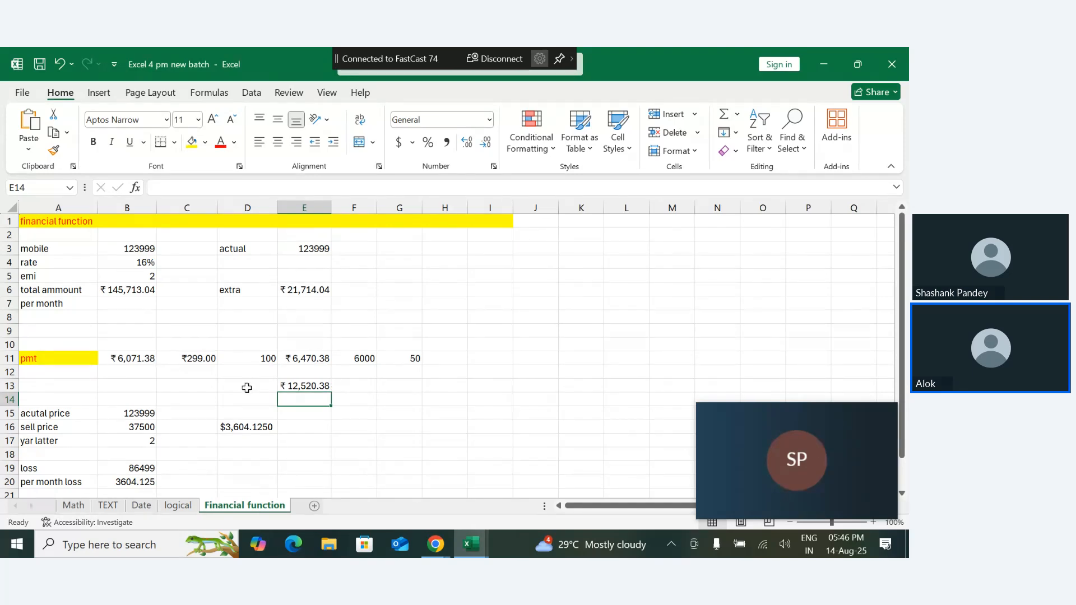
- Clear the sum in E13 and the extra charge entries in C11:G11, keeping only the PMT result in B11
left_click_drag(247, 385, 370, 403)
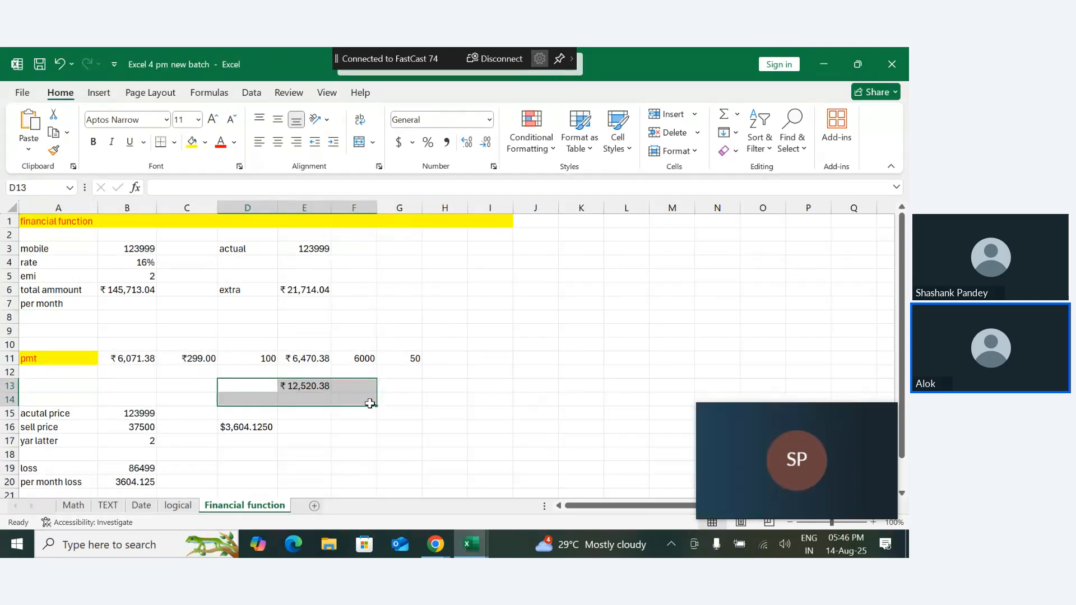
key("BackSpace")
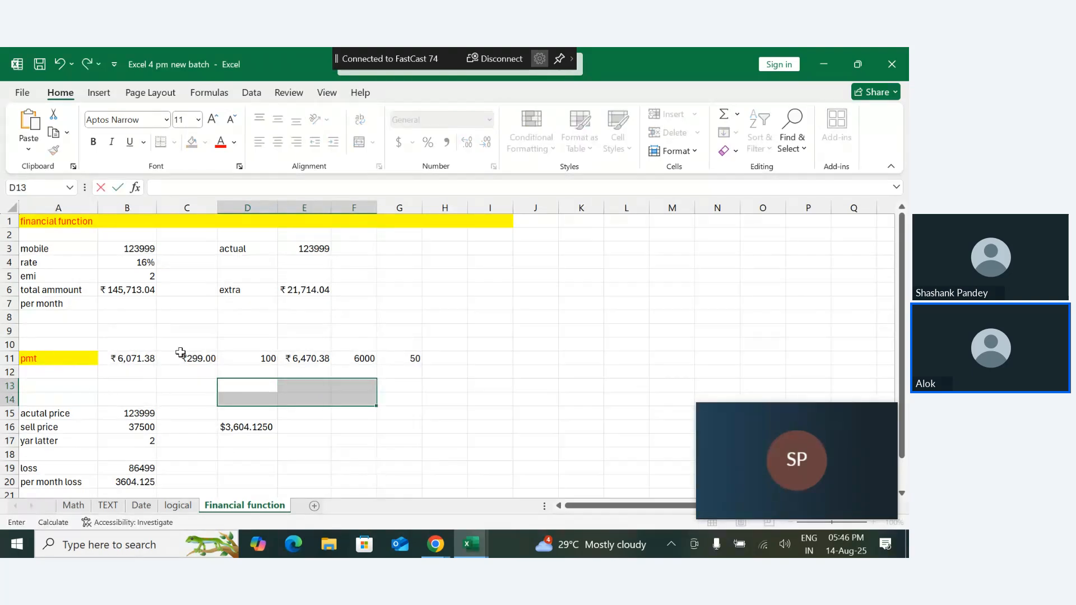
left_click_drag(175, 354, 413, 367)
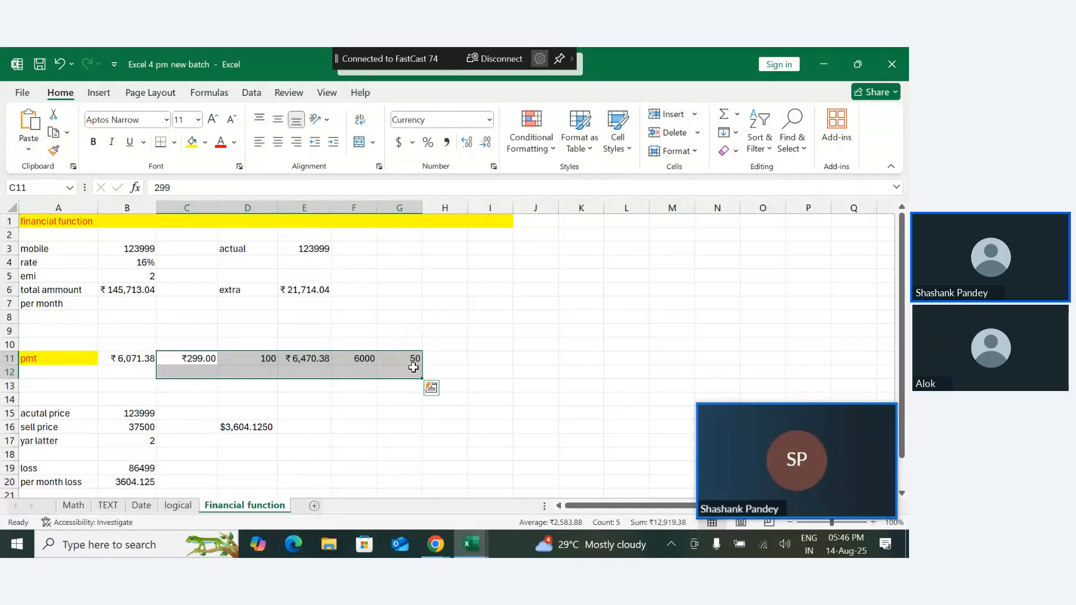
key("Delete")
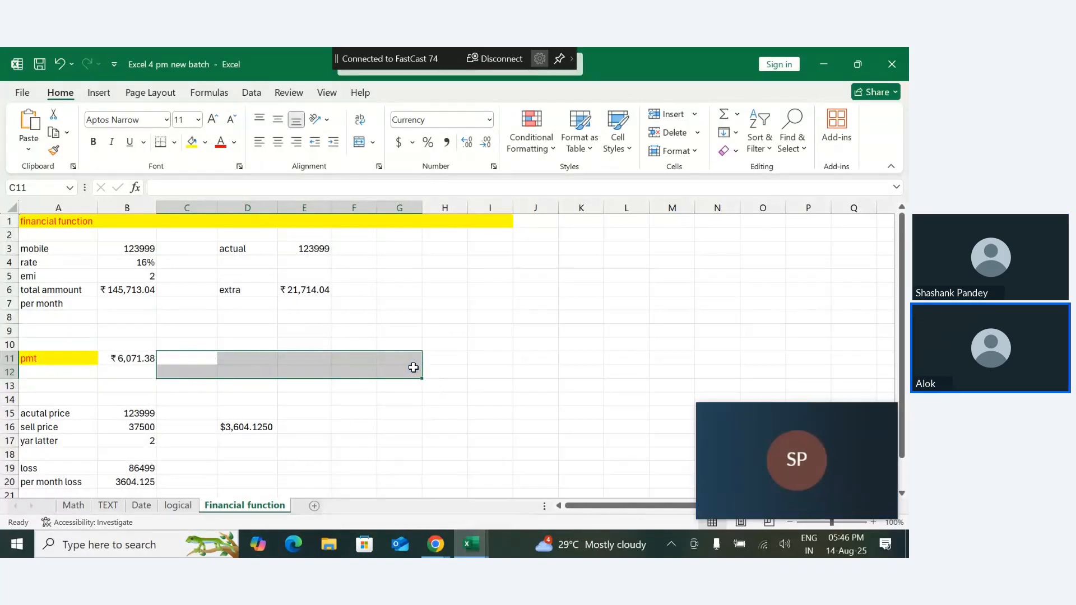
left_click(439, 358)
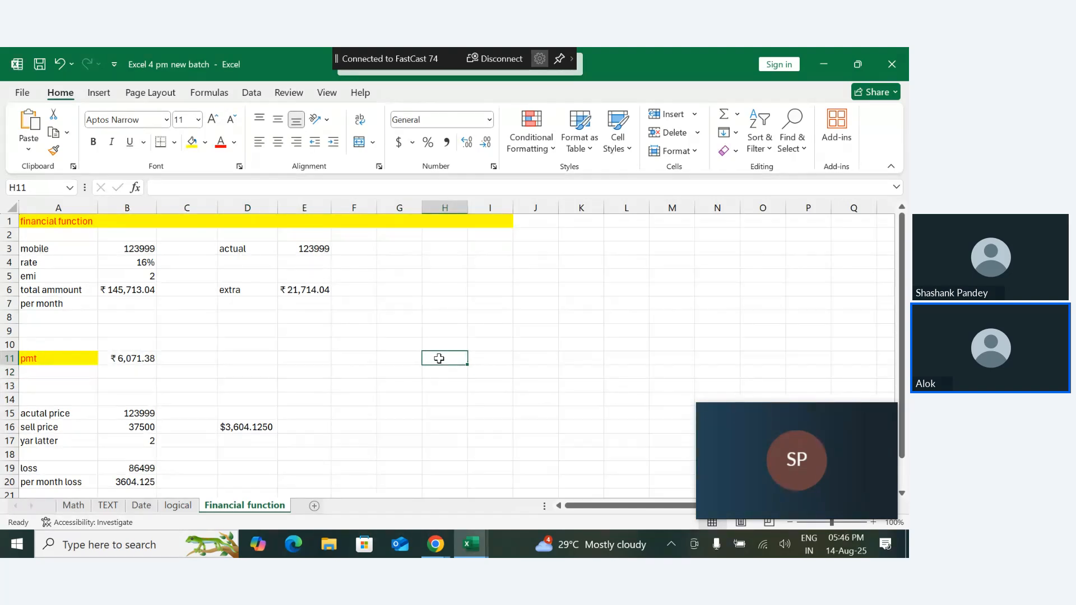
left_click_drag(903, 284, 905, 375)
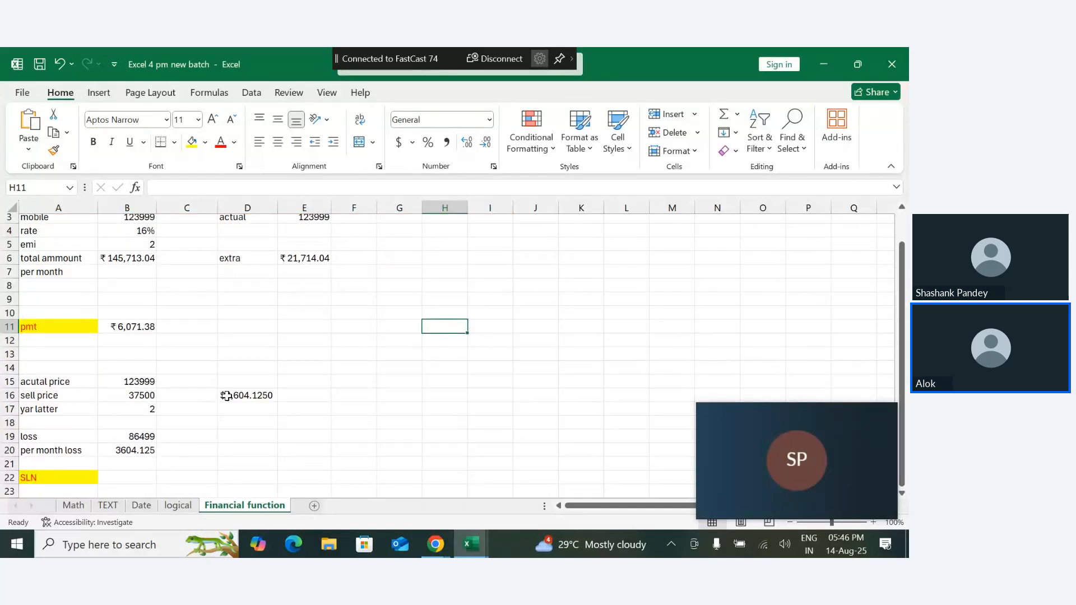
left_click_drag(227, 395, 247, 422)
left_click(247, 424)
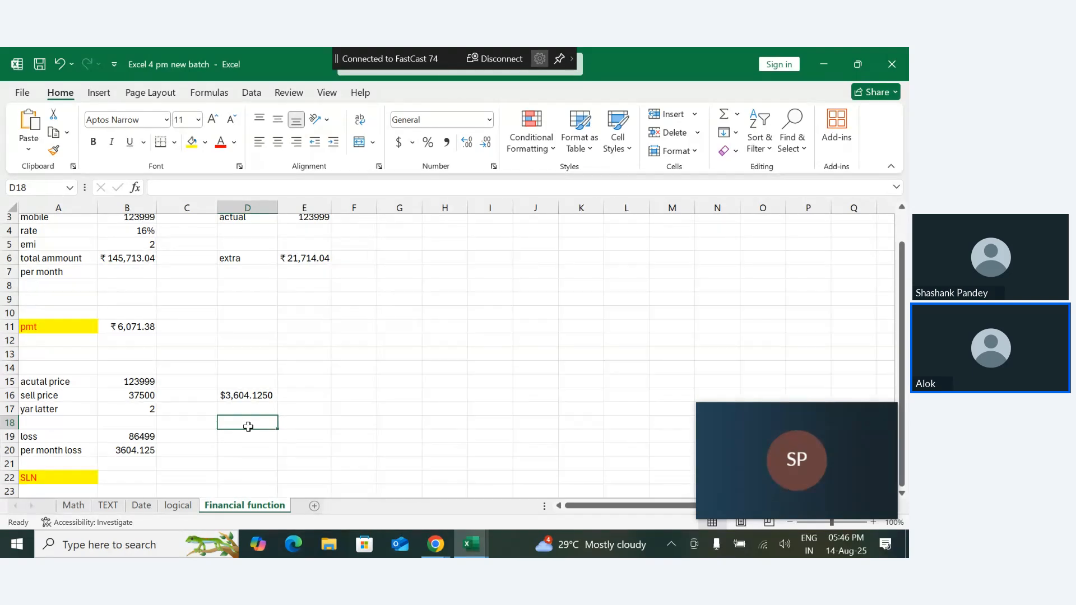
- Browse the full list of built-in financial functions, from ACCRINT through FV, PMT and SLN to YIELDMAT
key("Down")
key("Down")
key("Down")
key("Down")
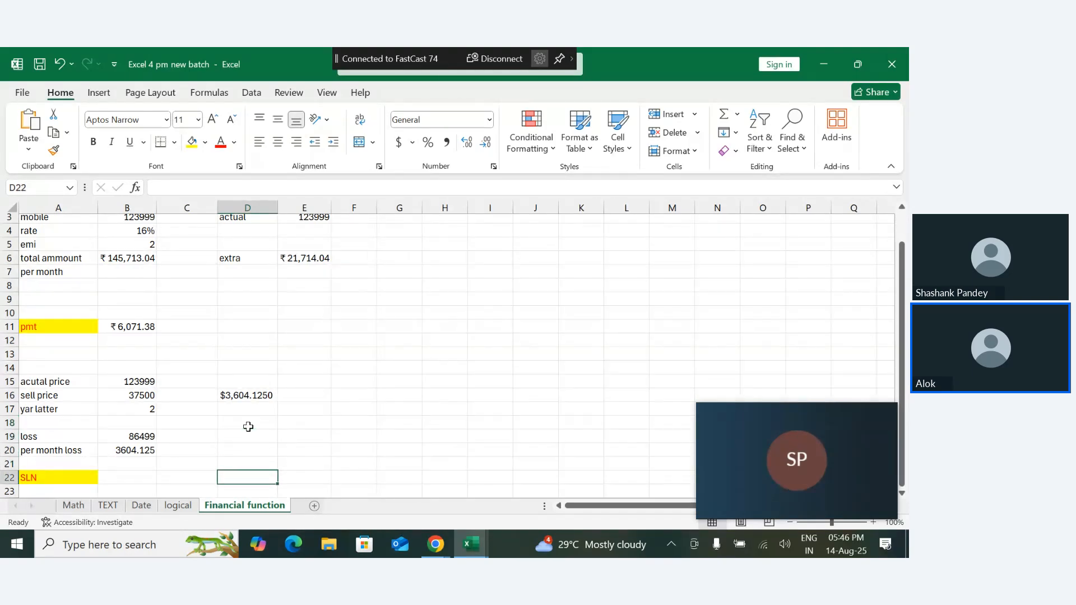
key("Down")
key("Down")
key("Down")
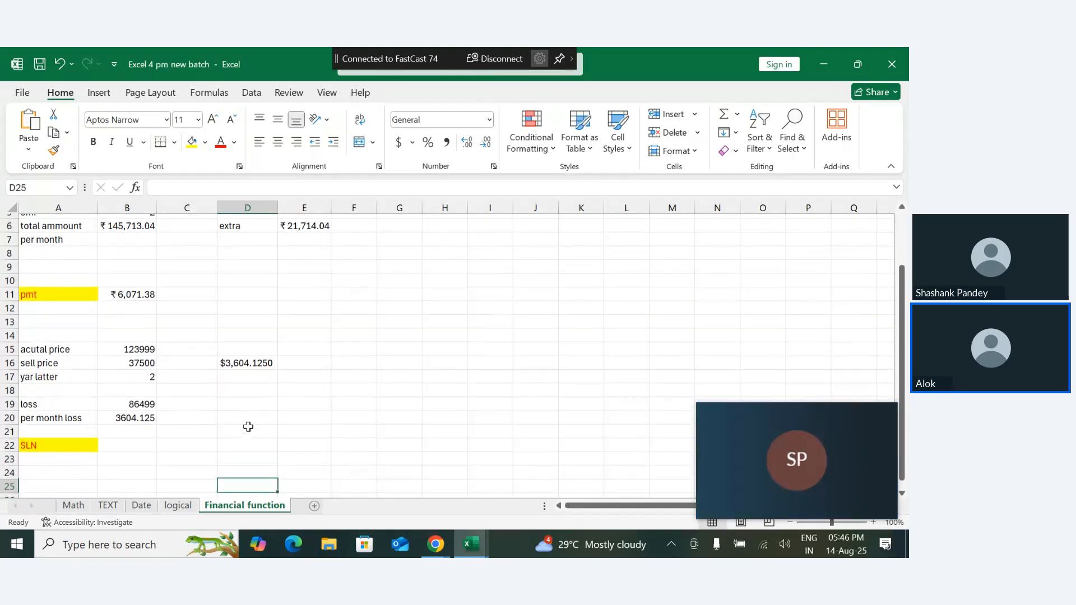
left_click(200, 92)
left_click(150, 145)
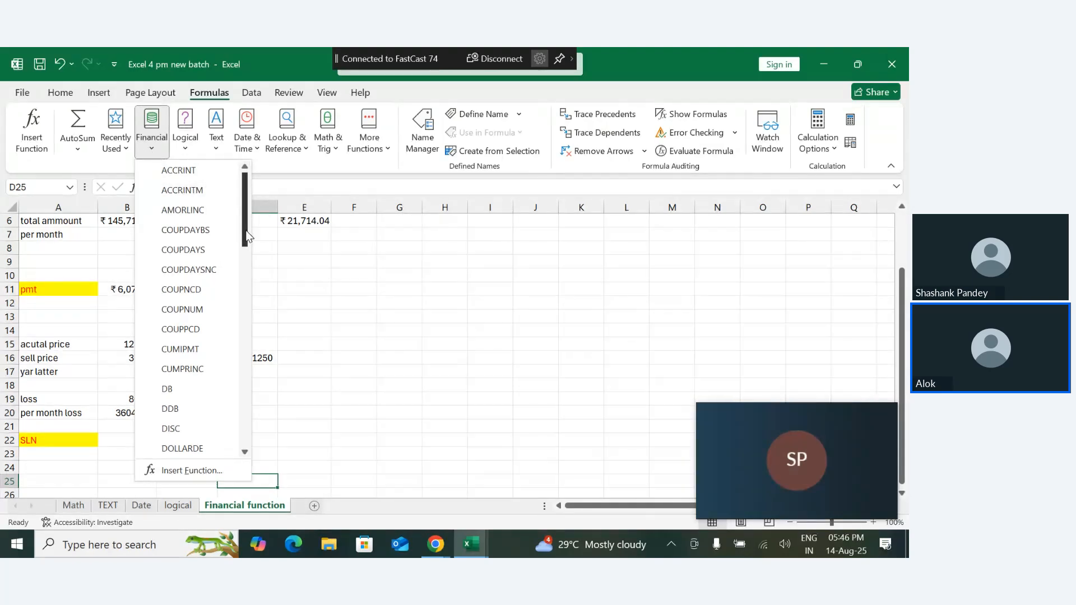
left_click_drag(245, 235, 247, 303)
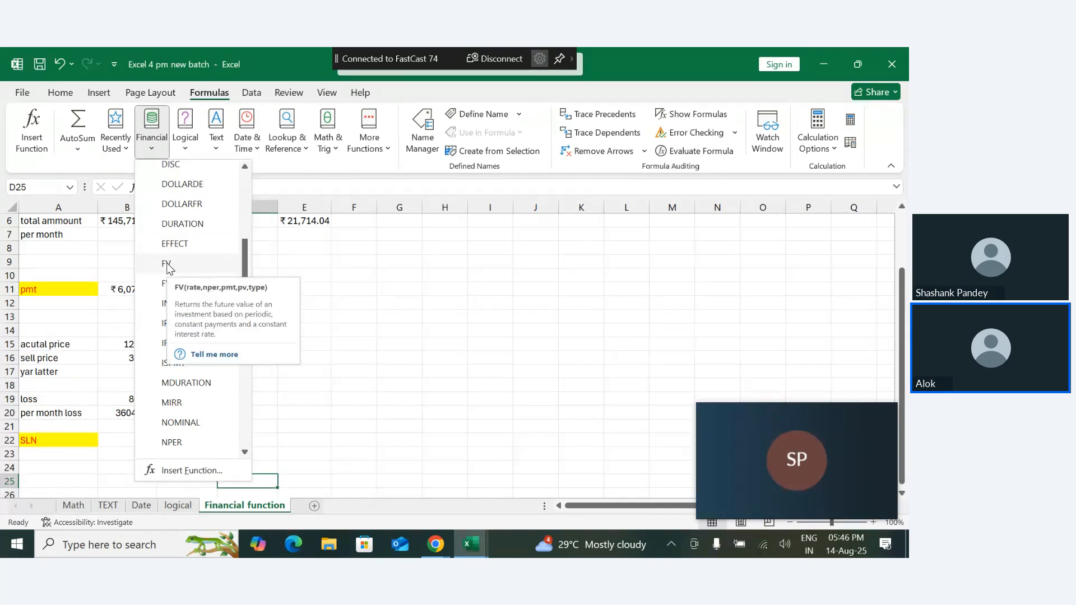
left_click_drag(245, 267, 242, 335)
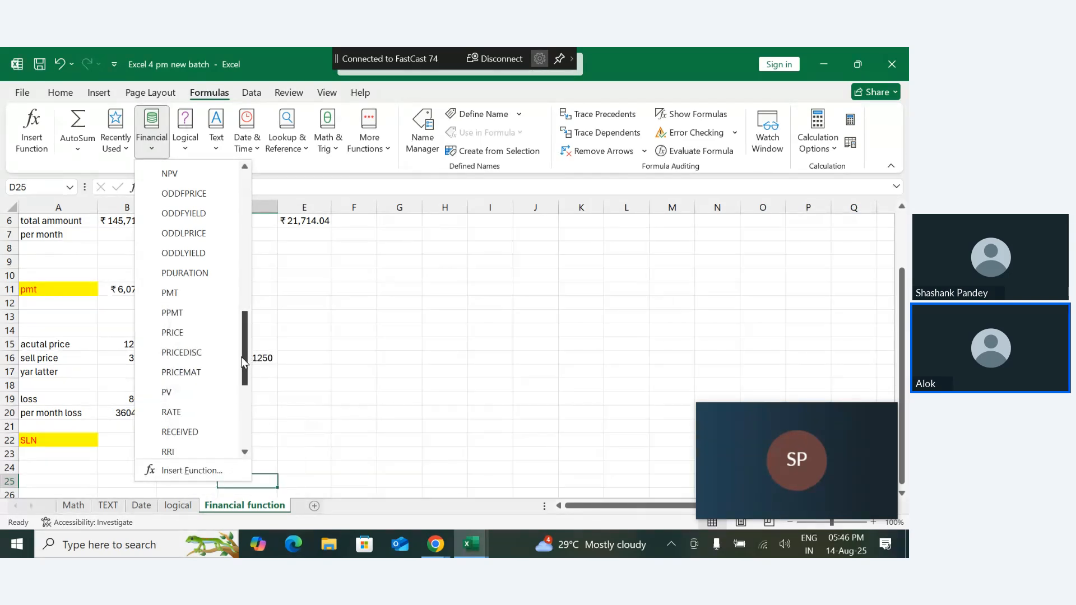
left_click_drag(241, 357, 243, 379)
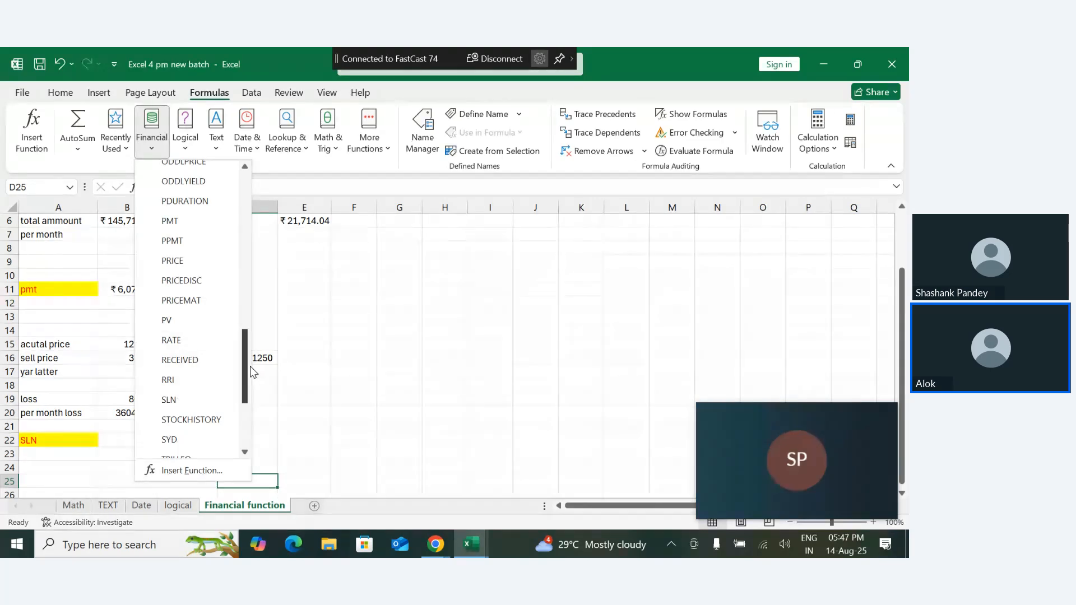
left_click_drag(247, 375, 245, 429)
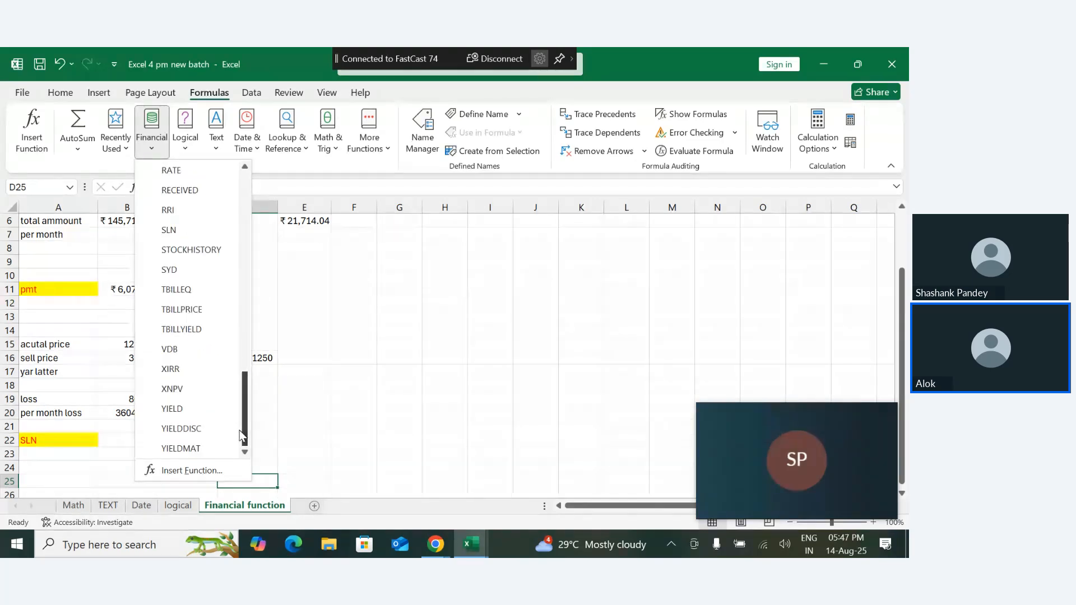
left_click(310, 364)
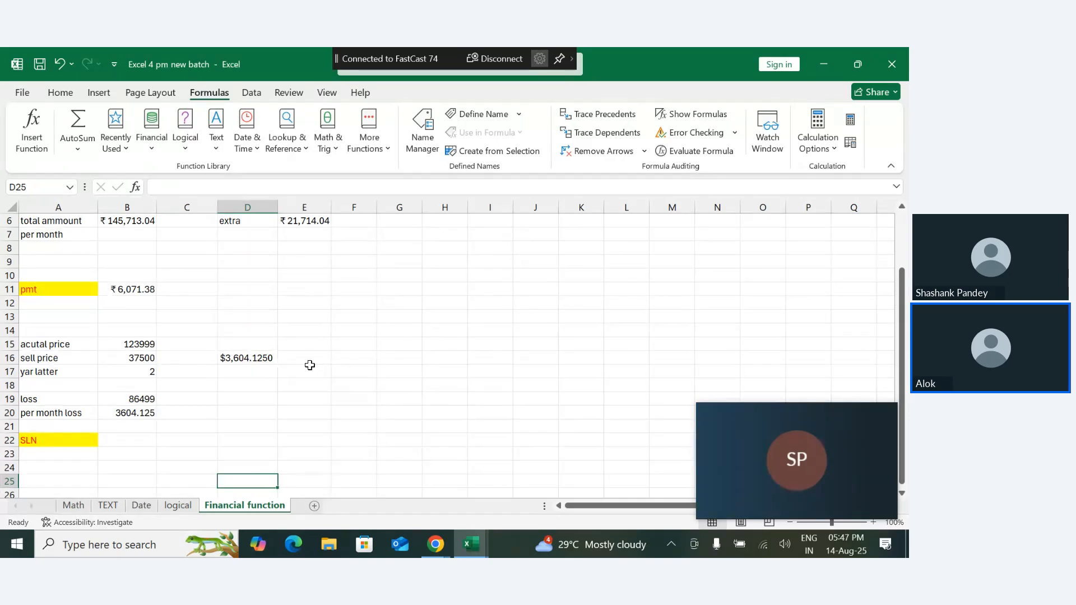
- Enter the first person's name in A26, a few rows below the SLN heading, and correct its spelling
left_click(65, 467)
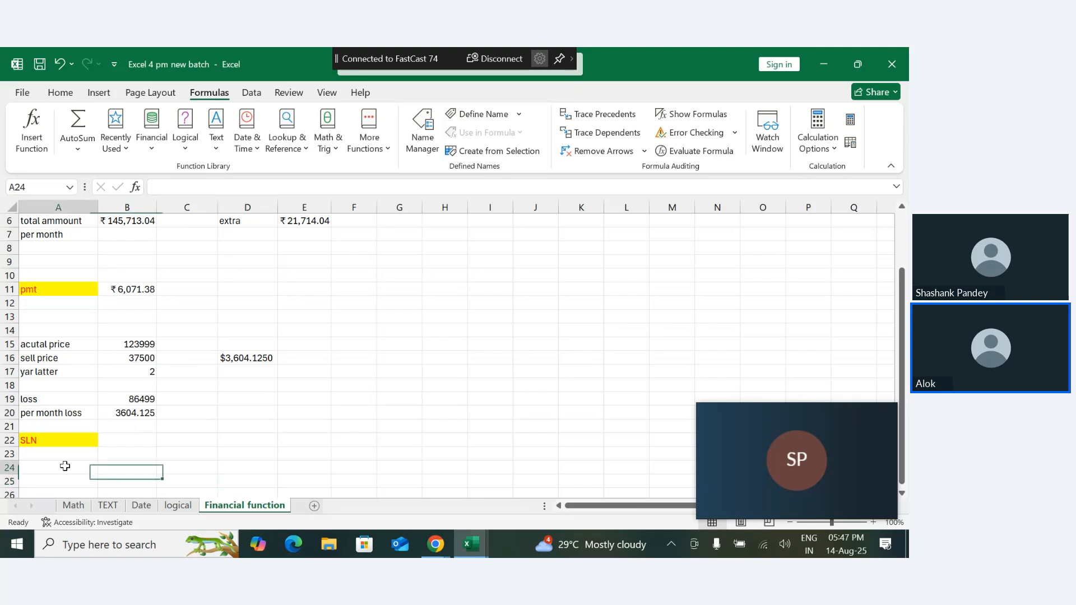
key("Return")
key("Return")
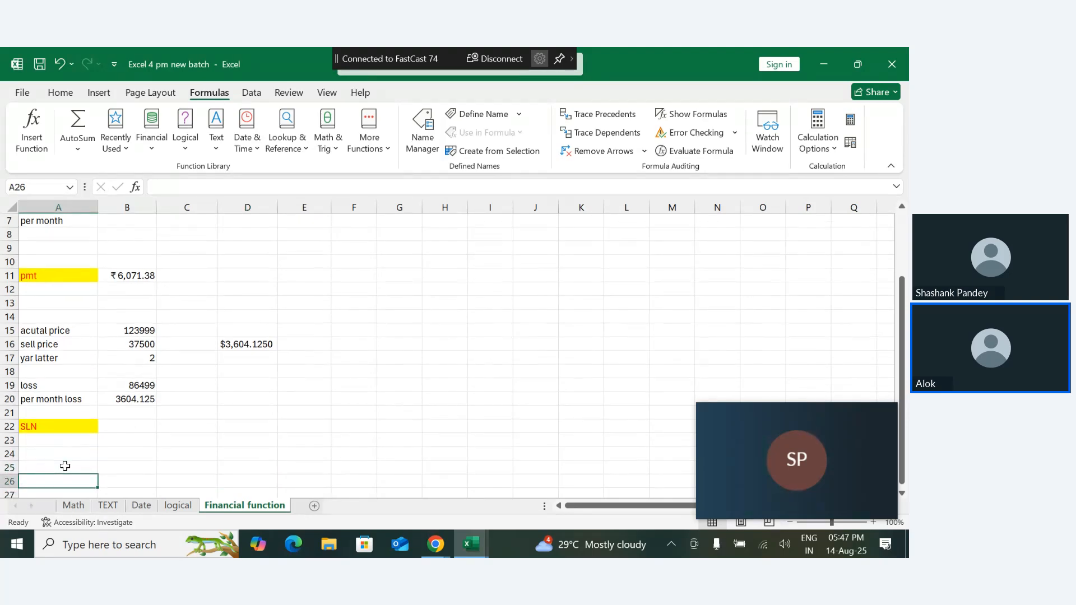
type("YEAS")
key("Return")
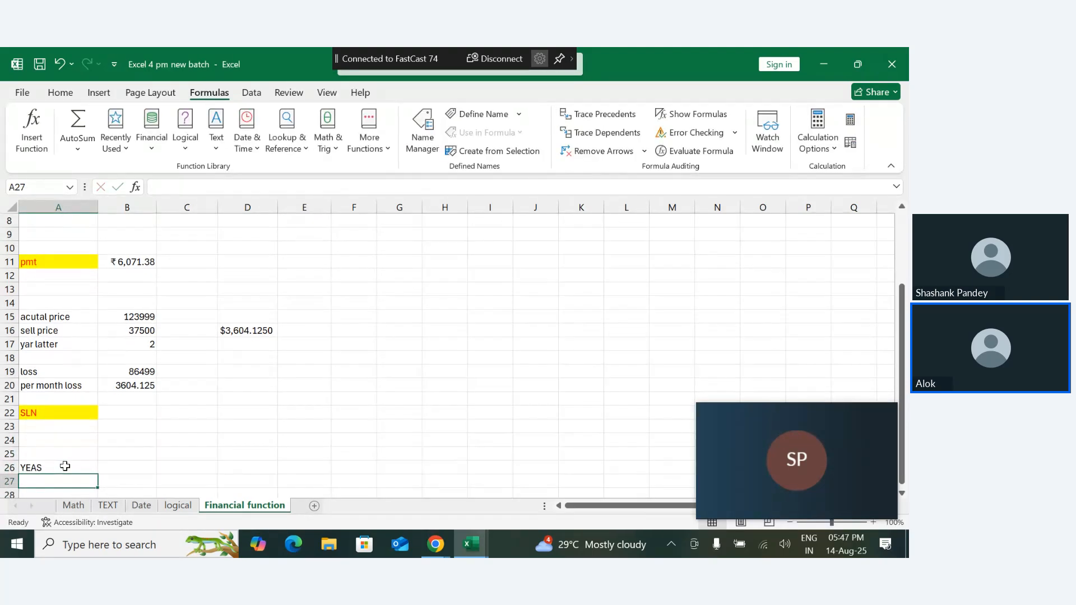
double_click(65, 466)
key("BackSpace")
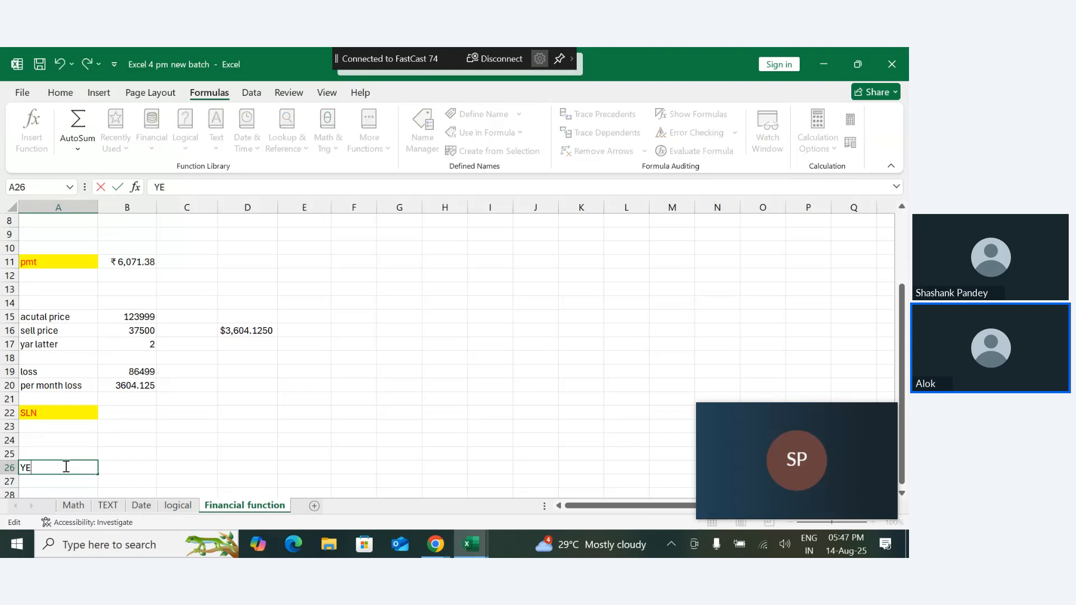
key("BackSpace")
type("SH")
key("Return")
- Enter the second person's name in A27, retyping it with the correct spelling
type("H")
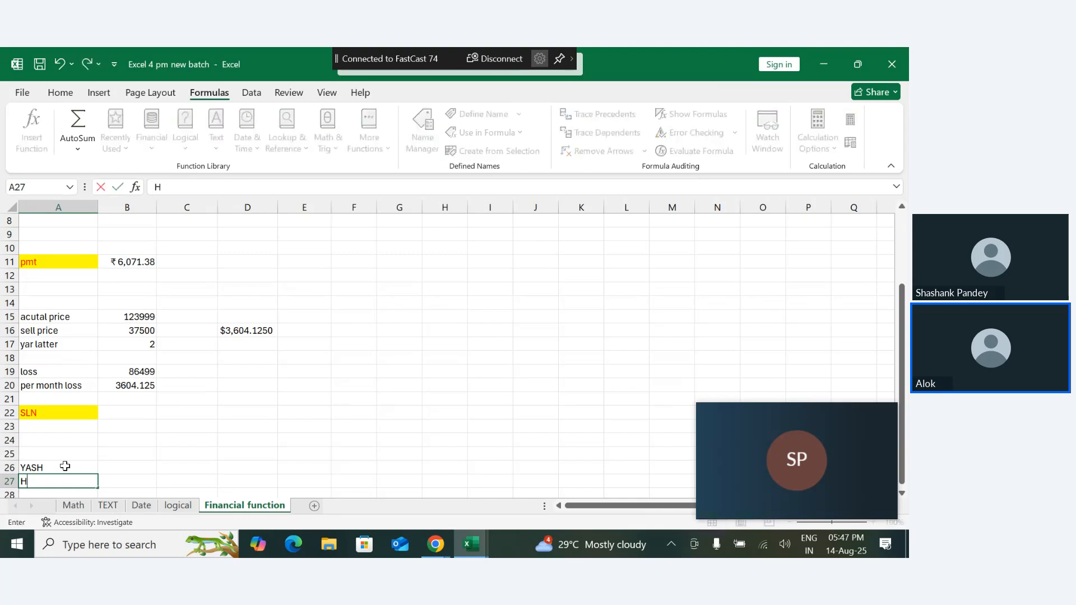
type("ARSIHT")
key("Return")
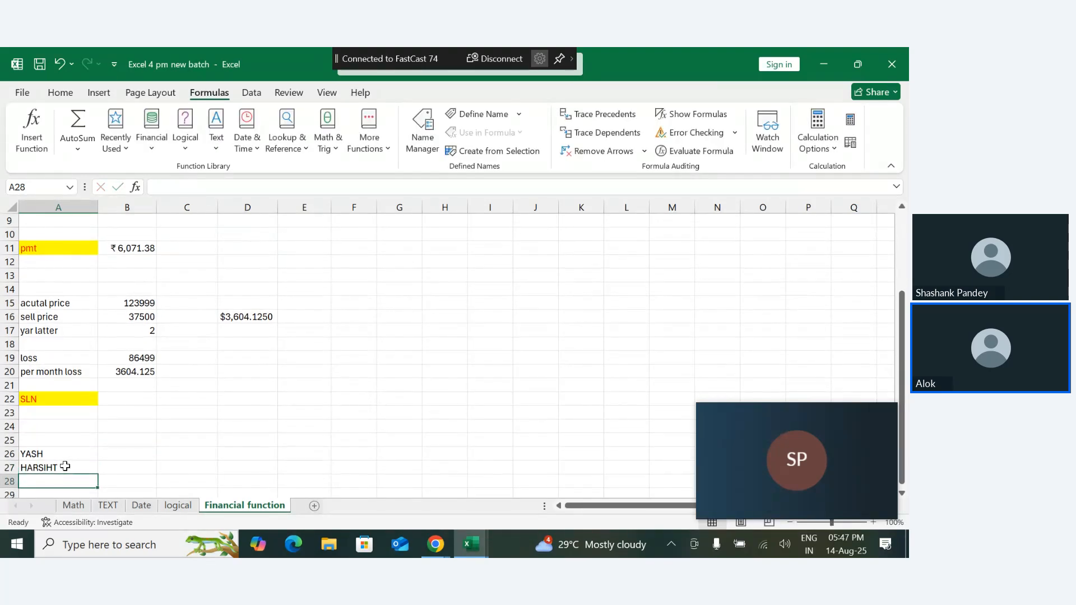
left_click(65, 466)
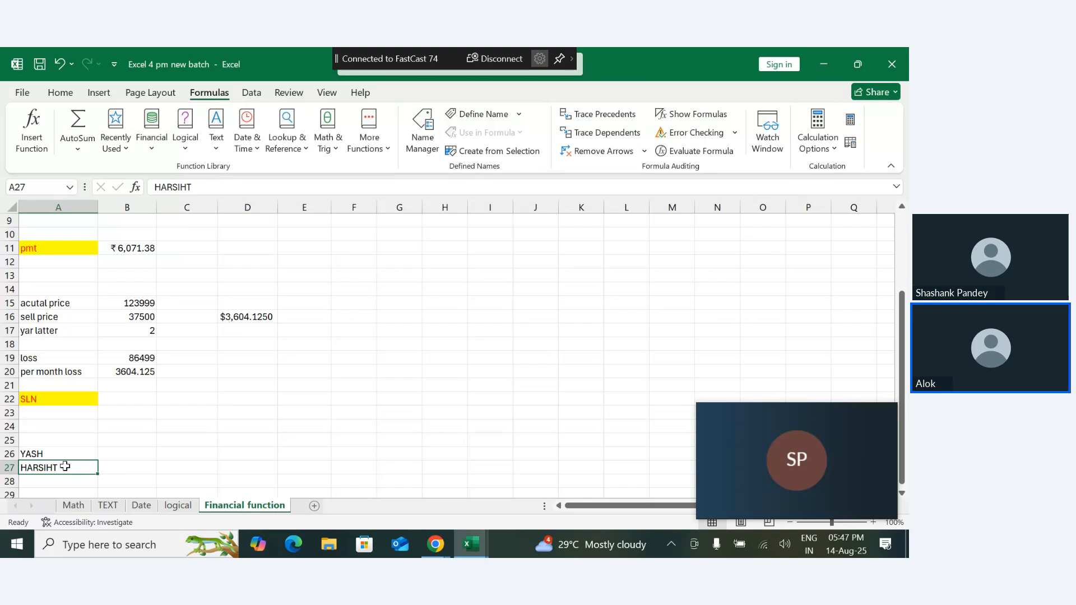
key("BackSpace")
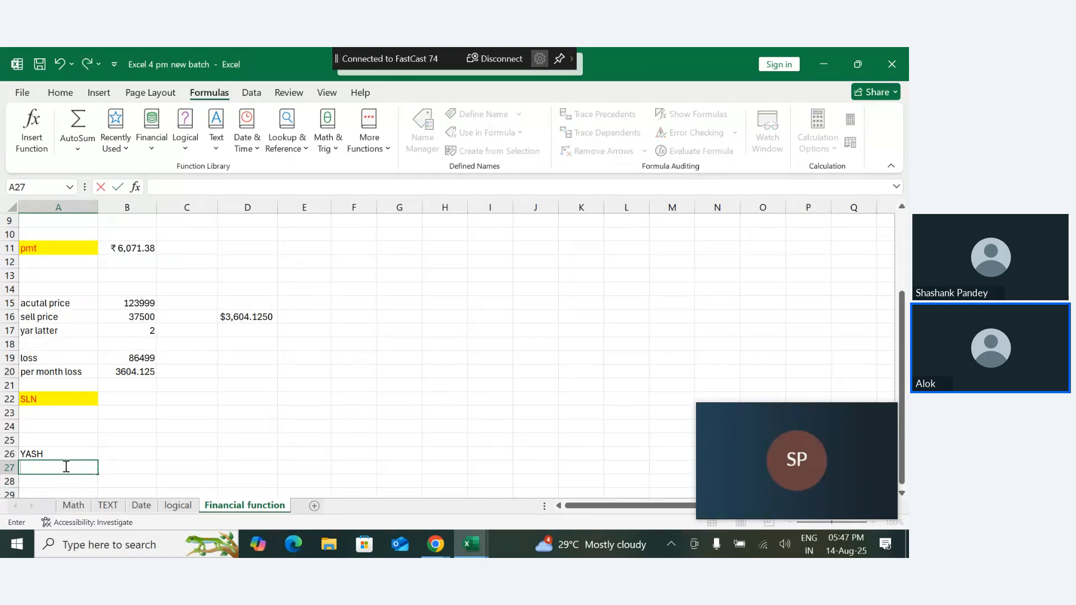
type("HAR")
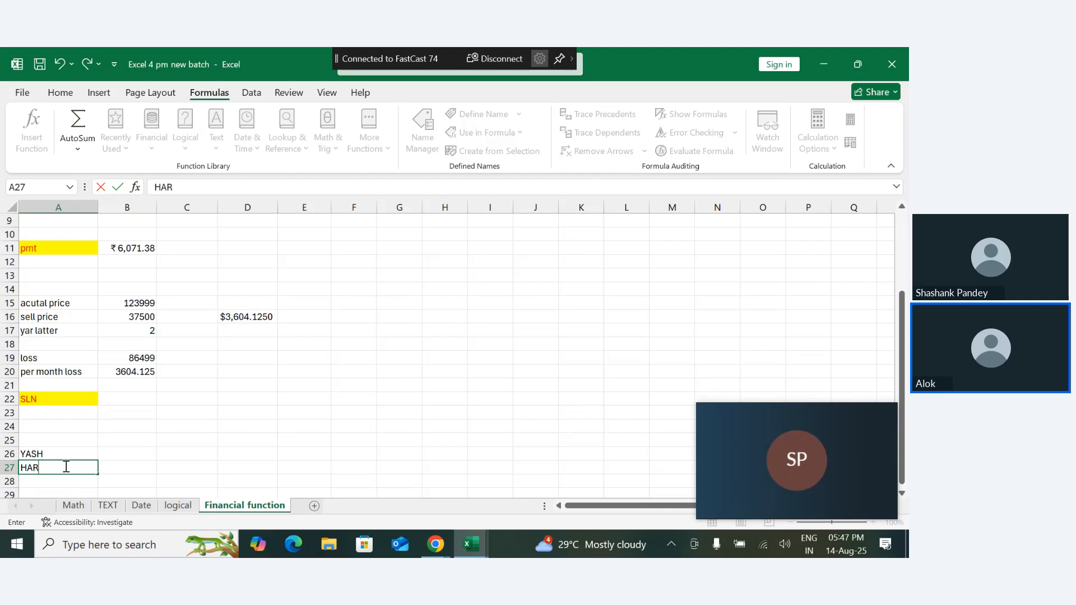
type("SHIT")
key("Return")
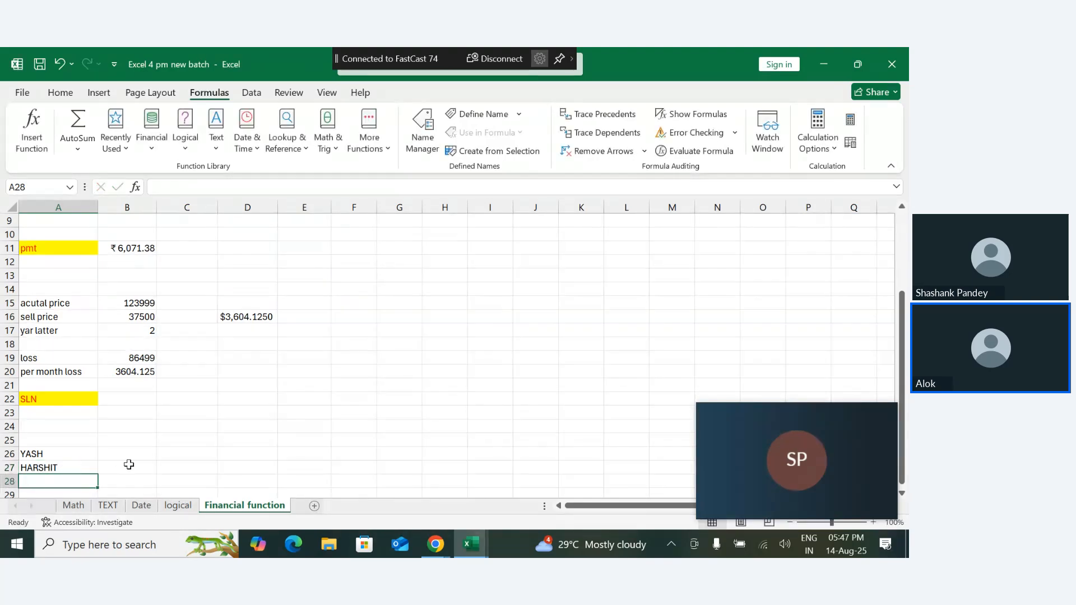
- Enter ??? in B26 as the first person's unknown amount and 3750 in B27 for the second person
left_click(129, 465)
left_click(121, 454)
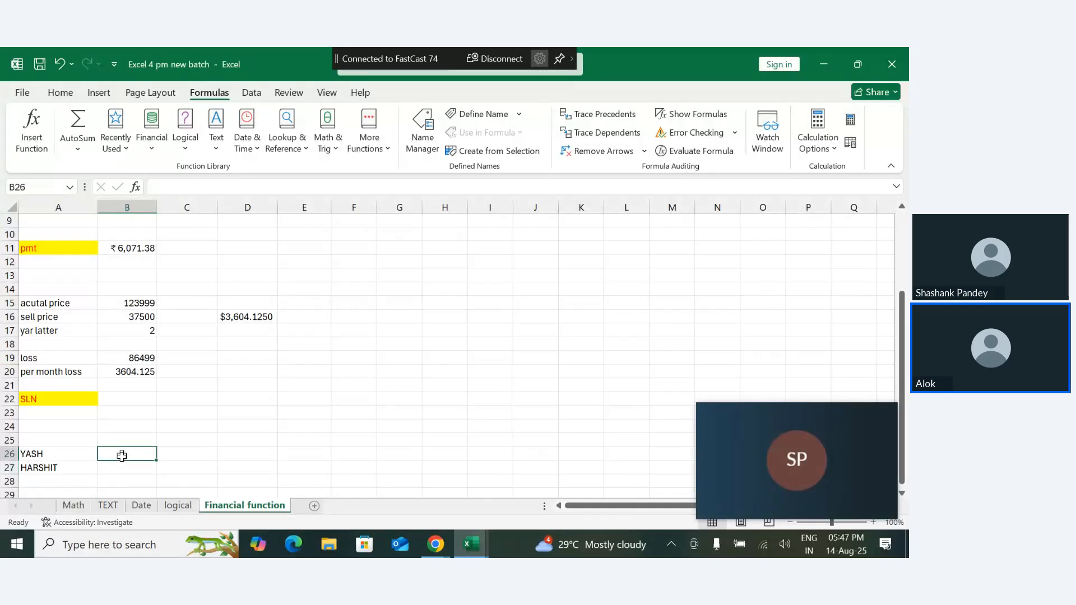
left_click(125, 468)
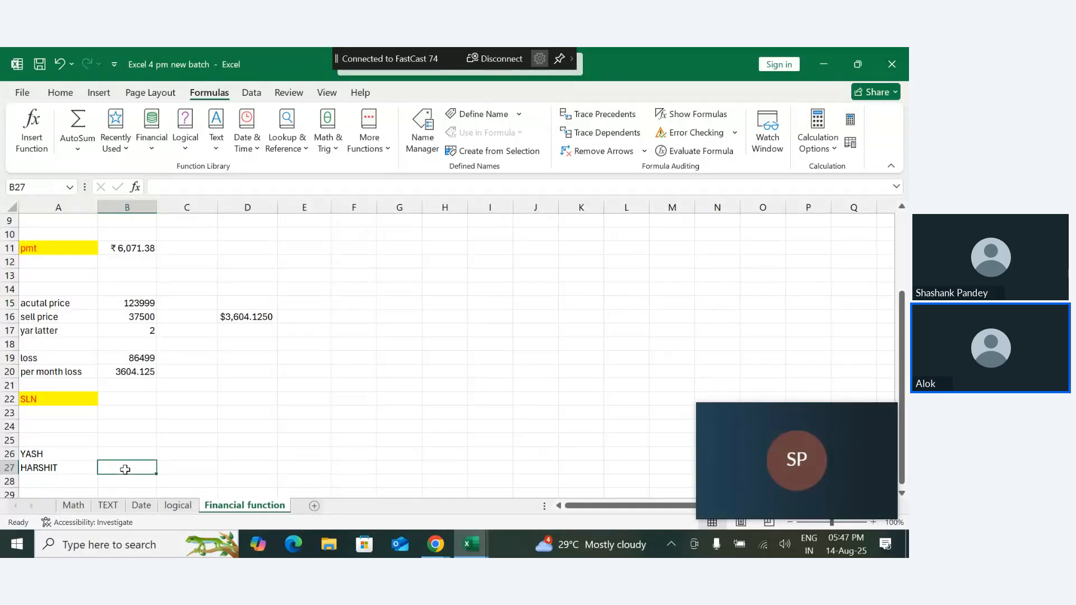
left_click(130, 453)
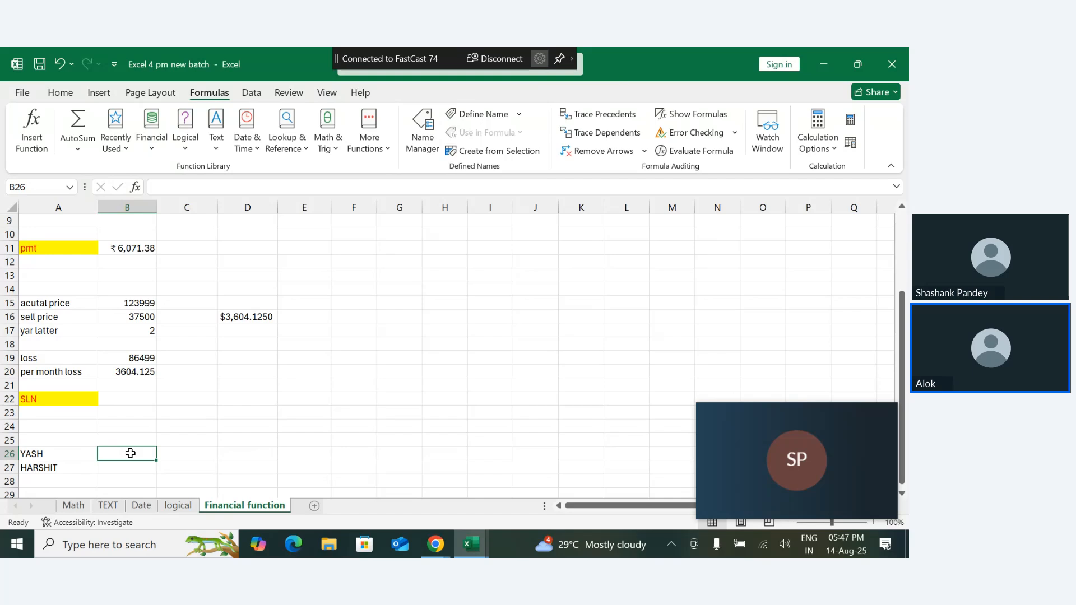
type("???")
key("Return")
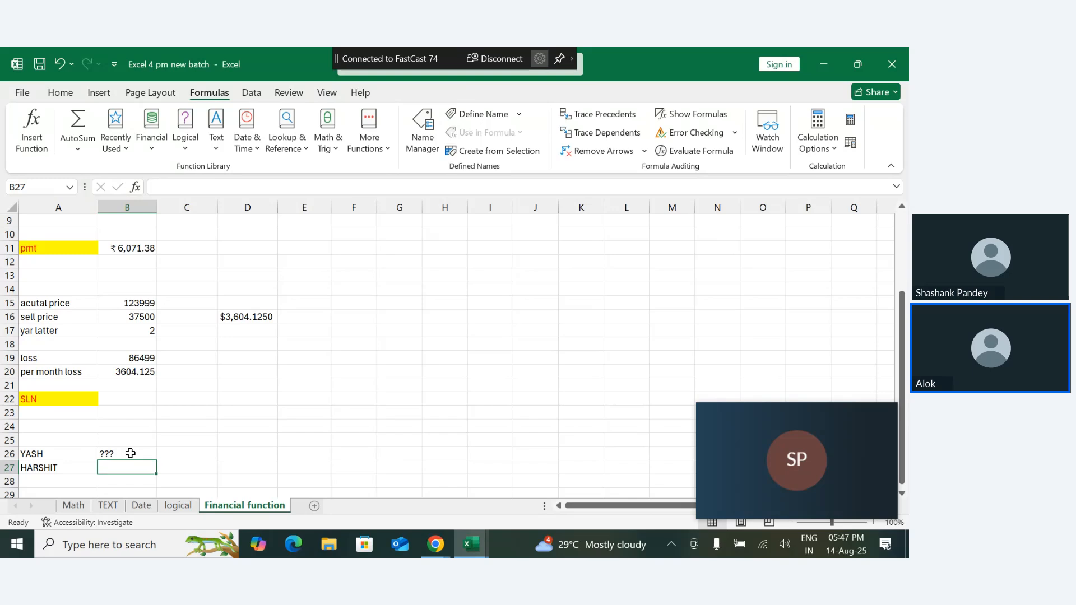
type("3")
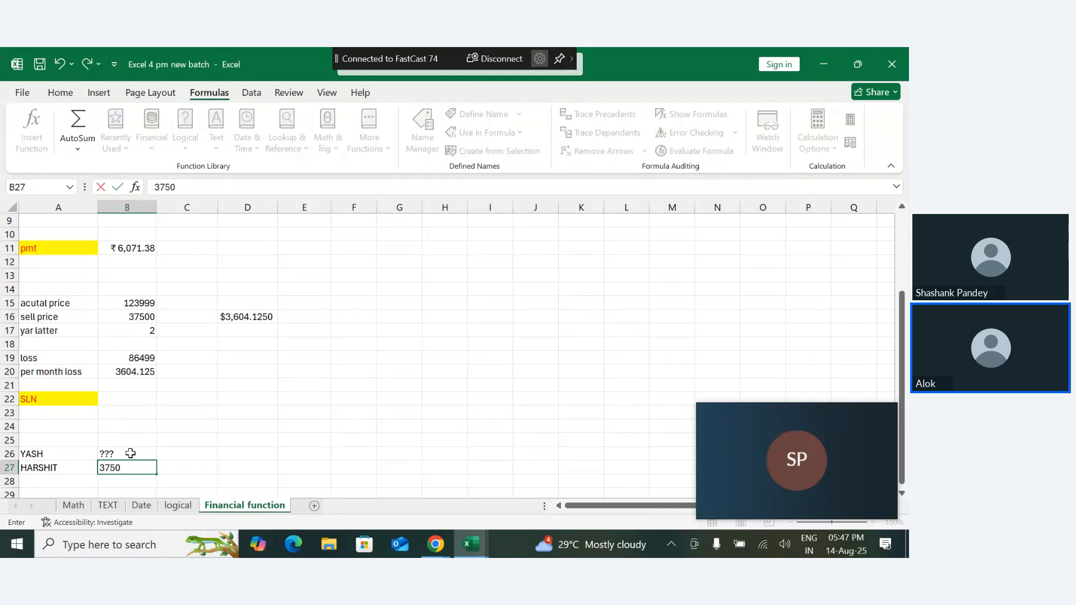
type("750")
key("Return")
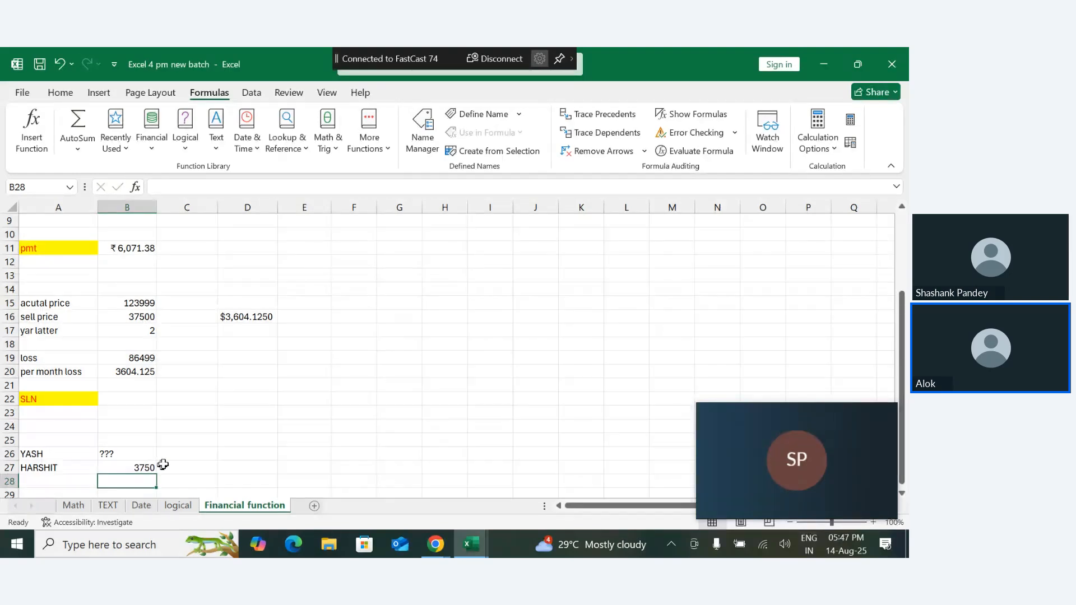
- Enter the 12% interest rate in C26, beside the unknown amount
left_click(182, 457)
type("12")
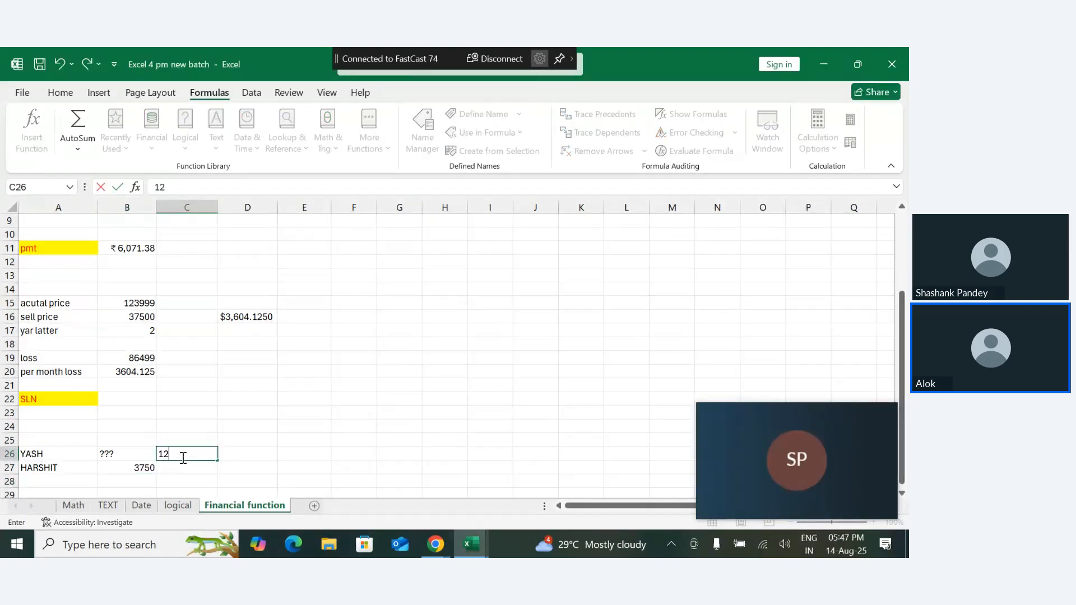
type("%")
key("Return")
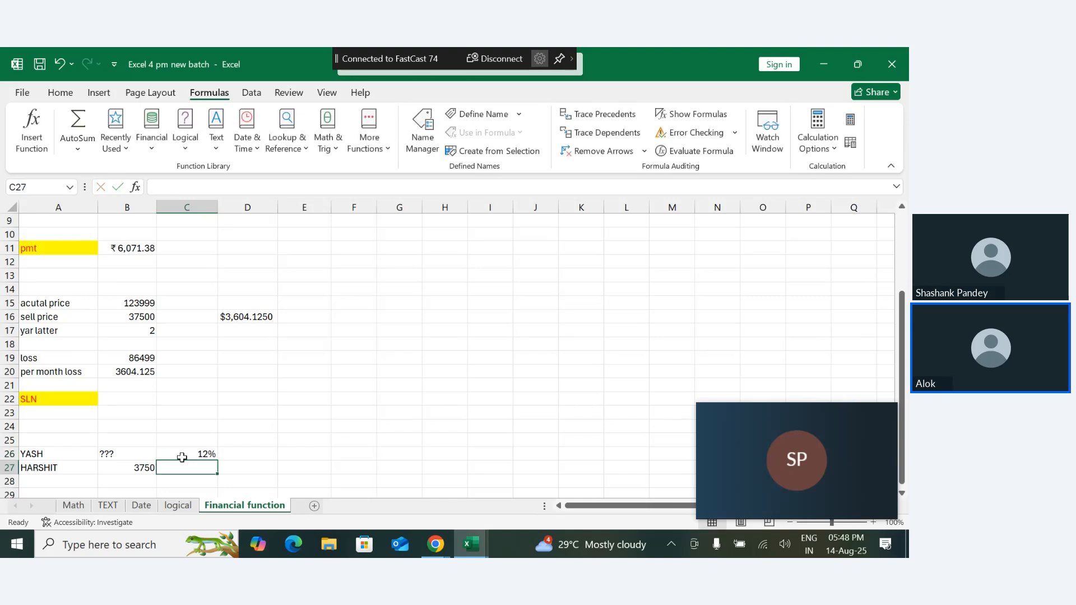
double_click(214, 455)
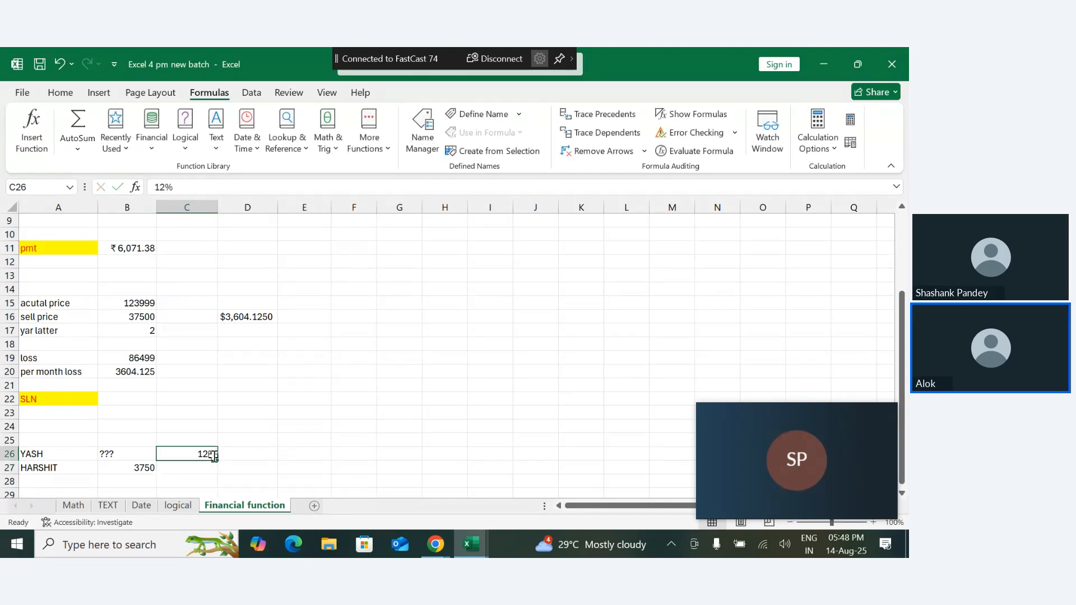
key("Return")
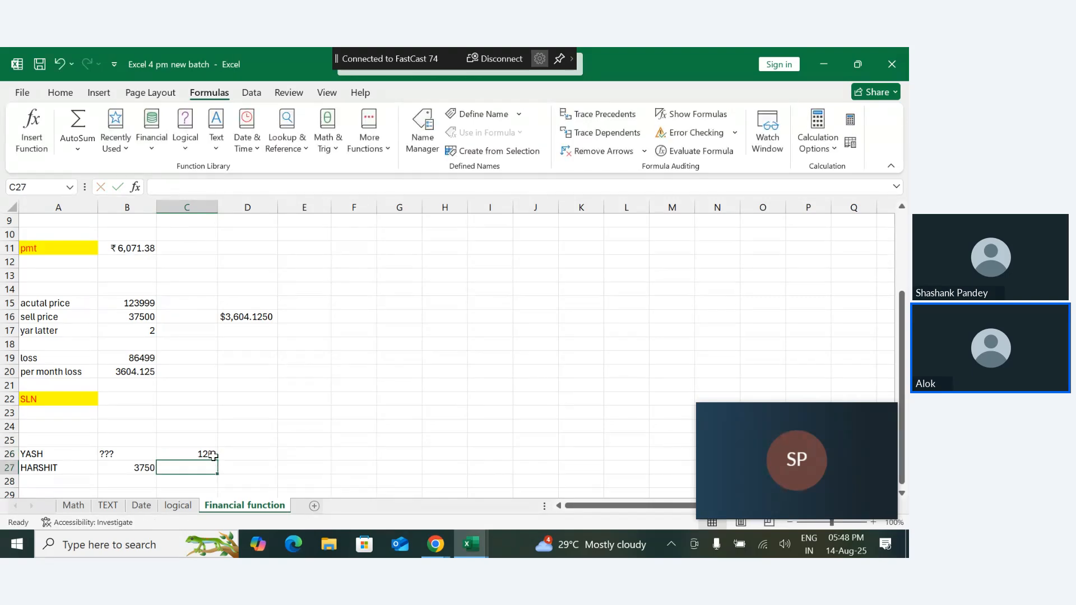
- Add the label MOTNH in A28 with the value 16 in B28
left_click(140, 484)
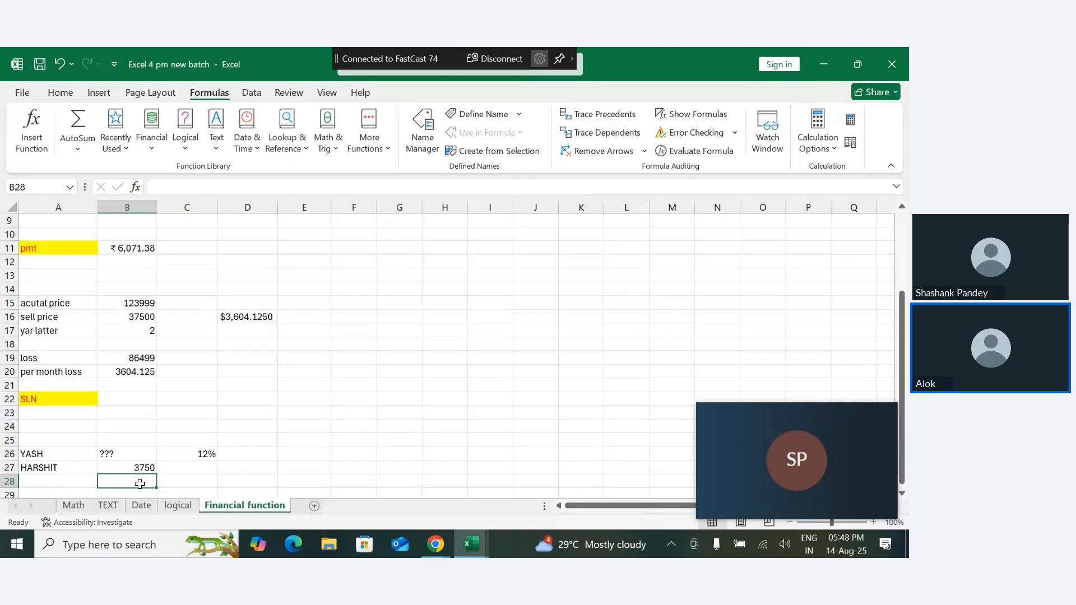
key("Left")
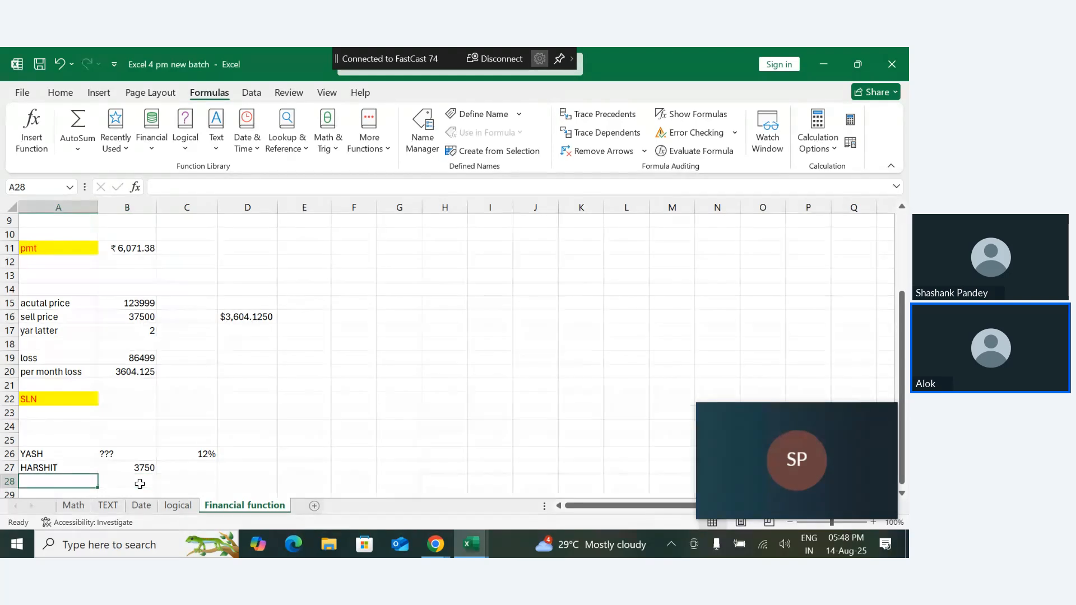
type("MOTNH")
key("Return")
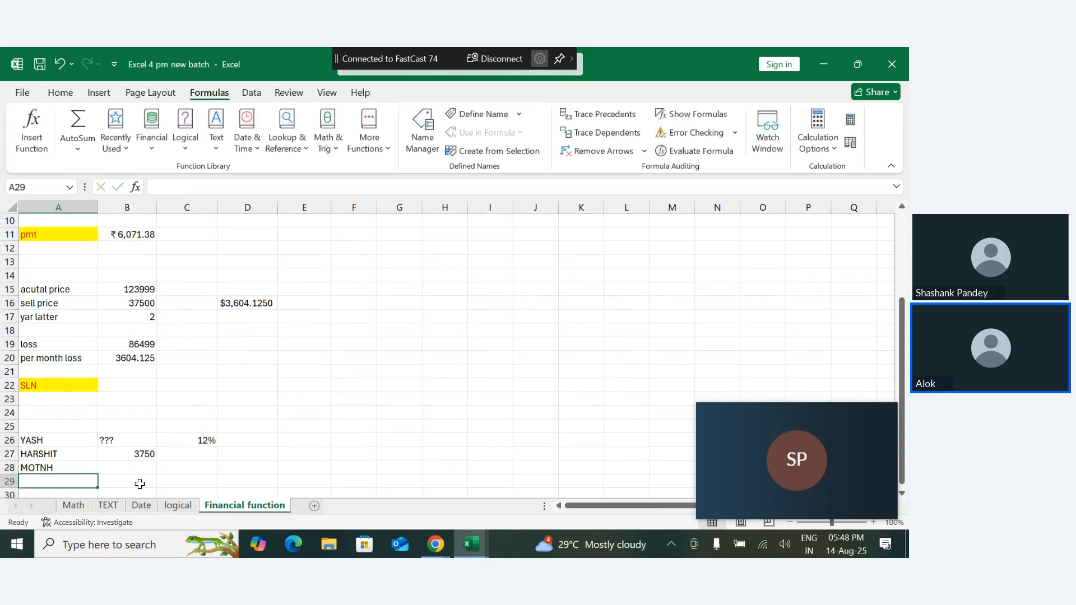
left_click(131, 464)
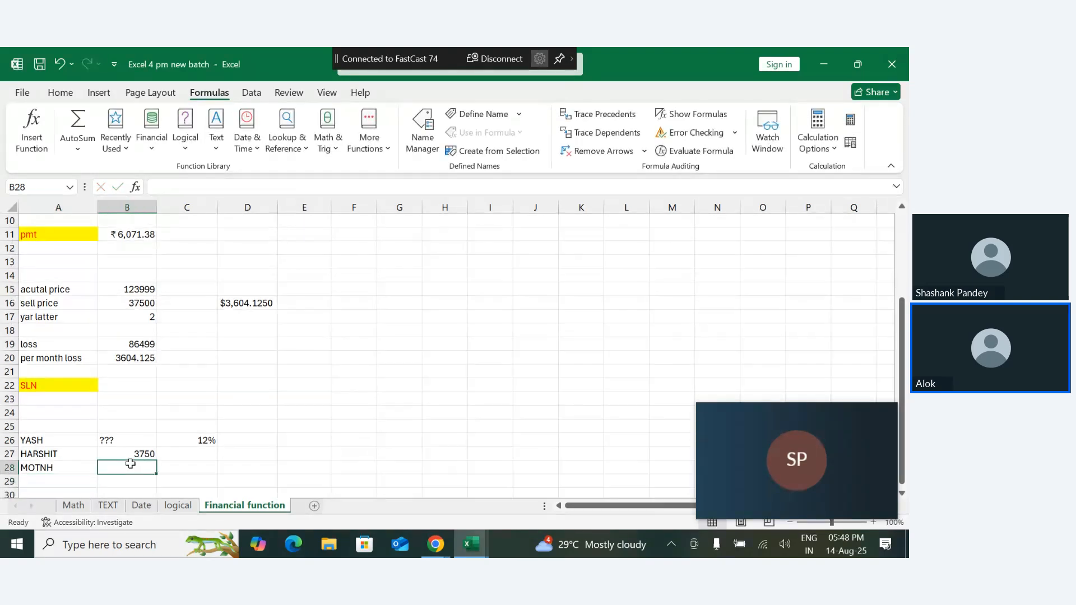
type("16")
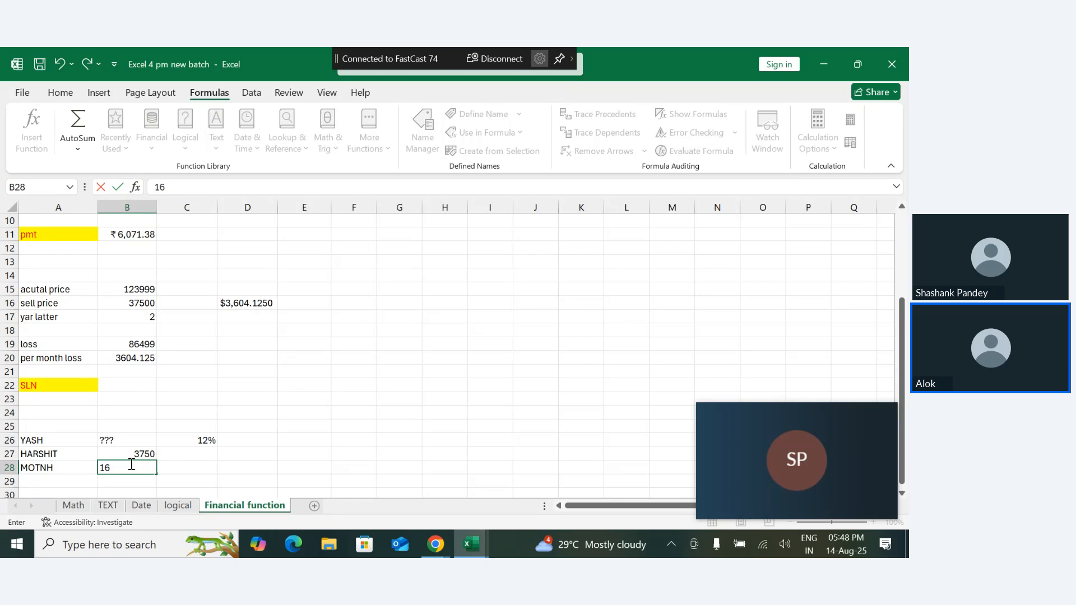
key("Return")
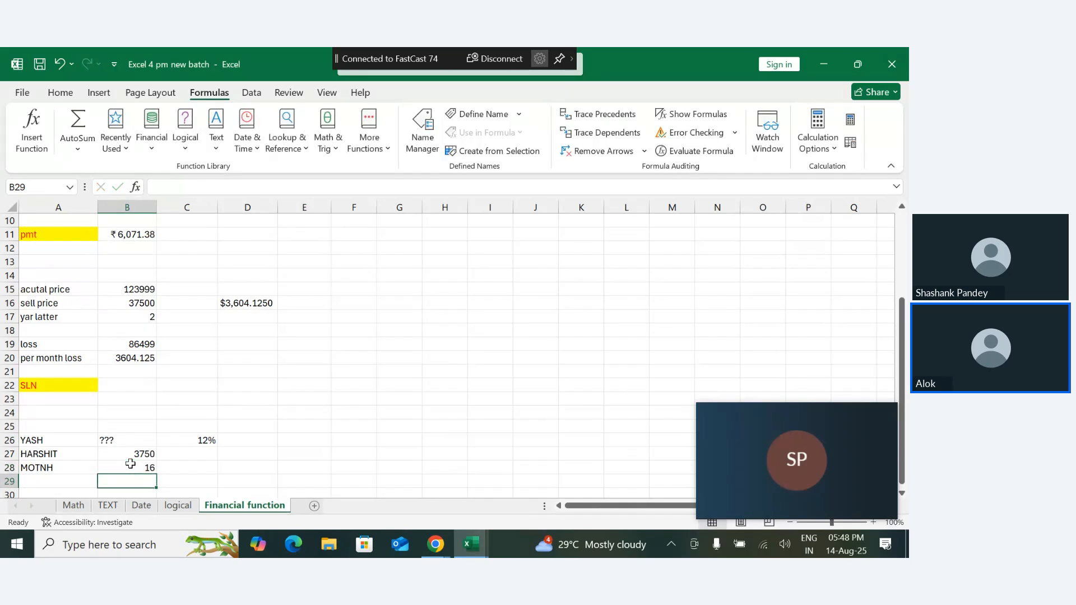
- Add the label TOTAL in A29 below the month row
left_click(59, 482)
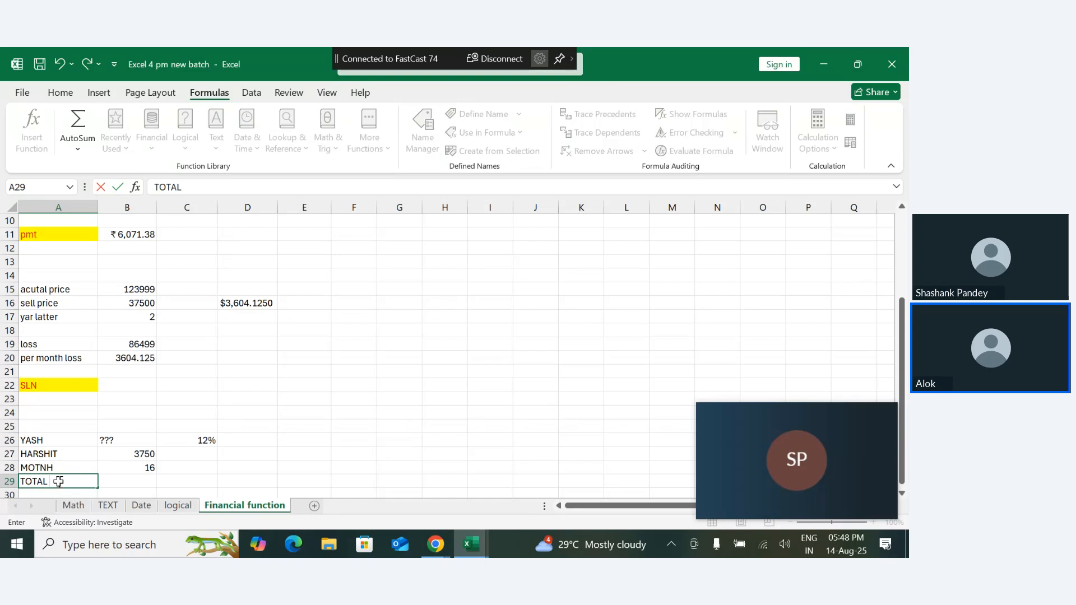
key("Return")
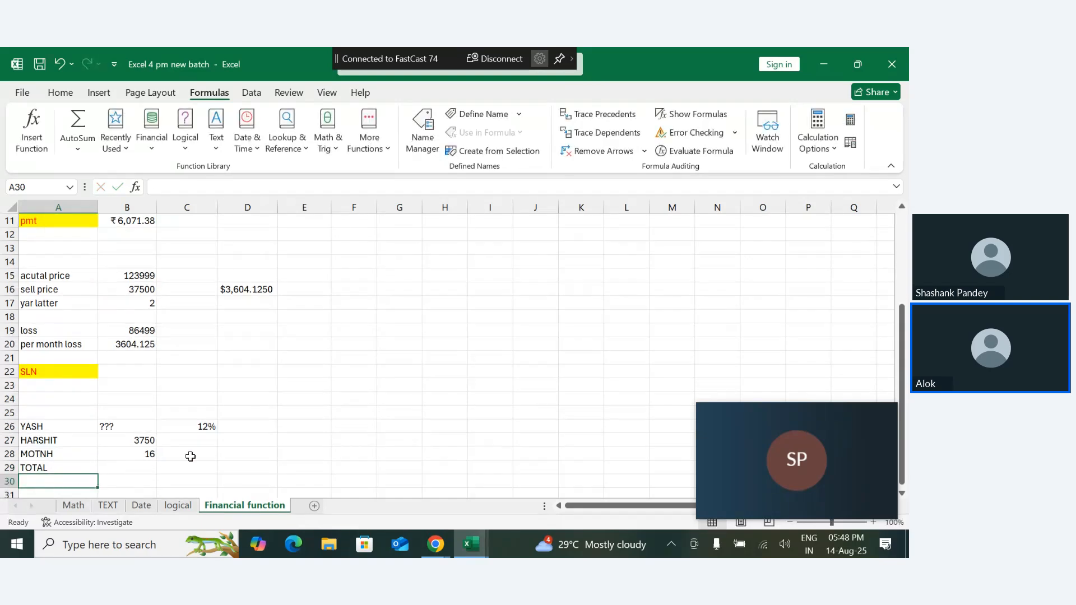
left_click(132, 471)
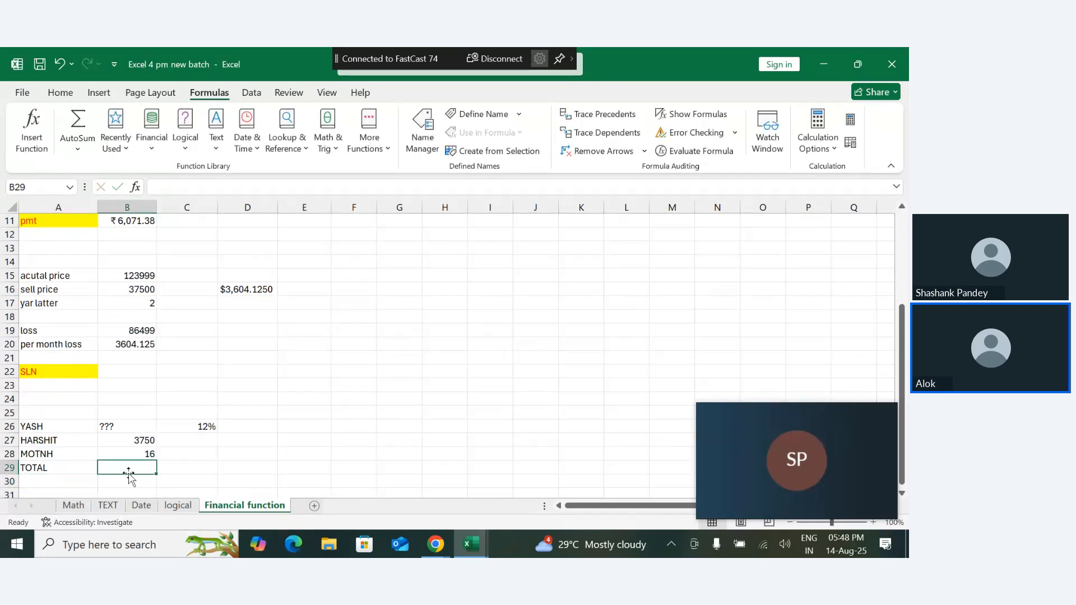
- Multiply the monthly amount in B27 by the months in B28 with a formula in F29
left_click(343, 465)
type("=")
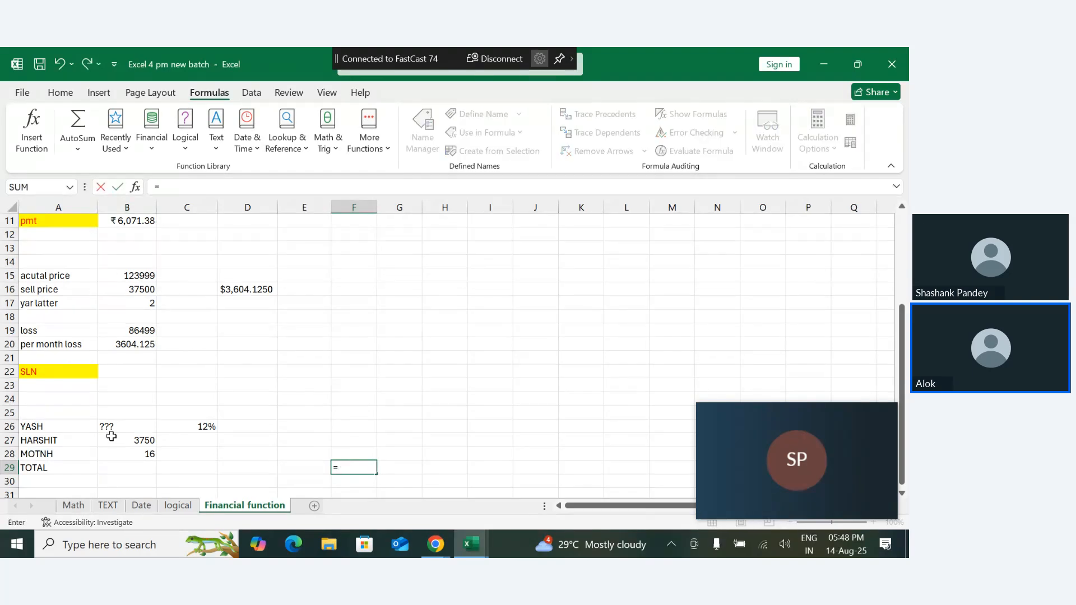
left_click(144, 441)
type("*")
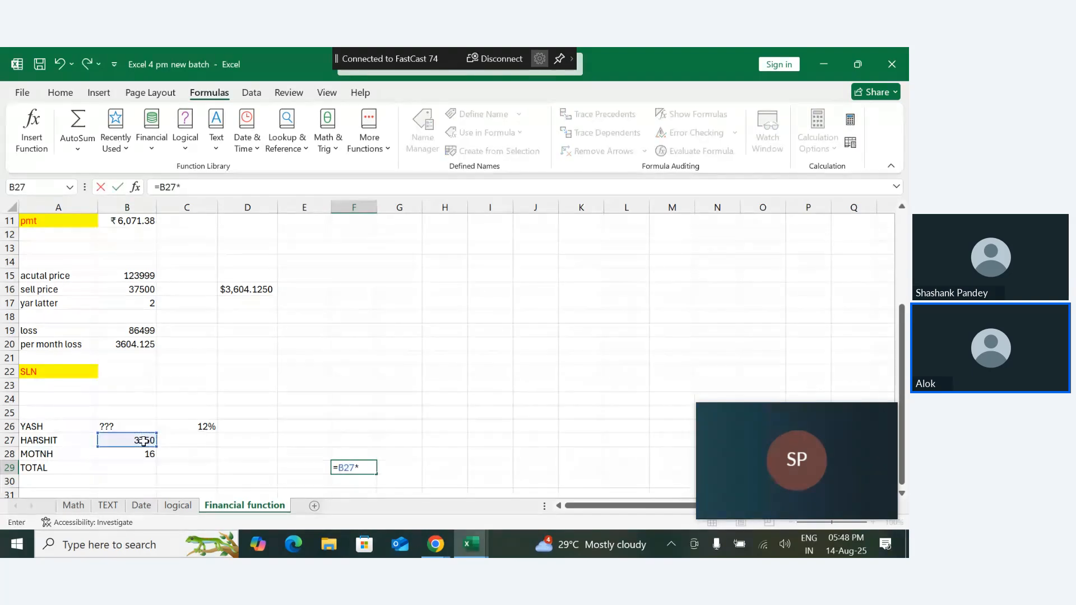
left_click(145, 454)
key("Return")
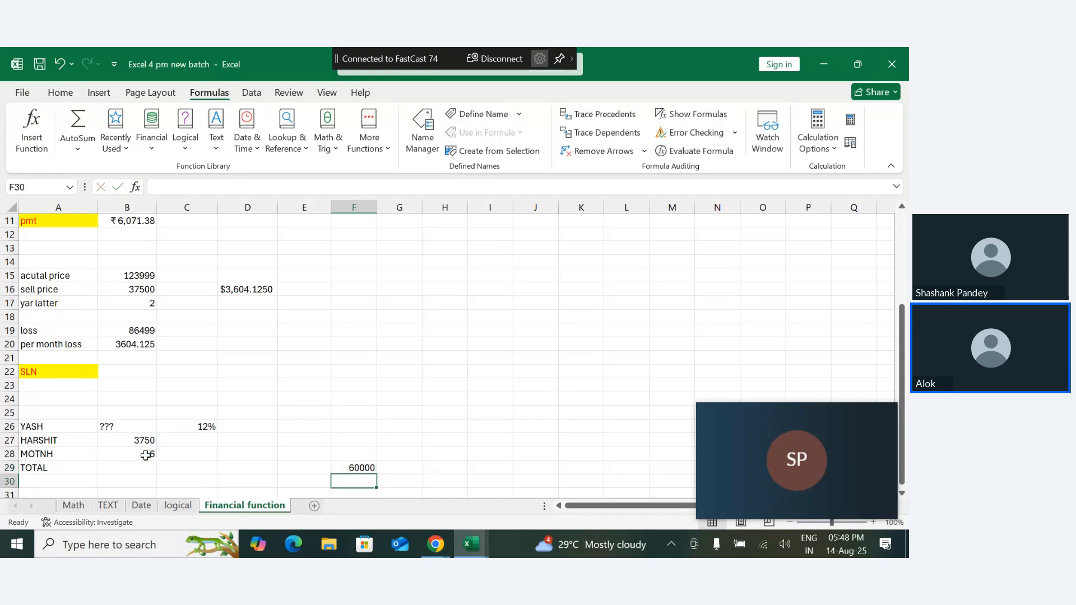
left_click(363, 467)
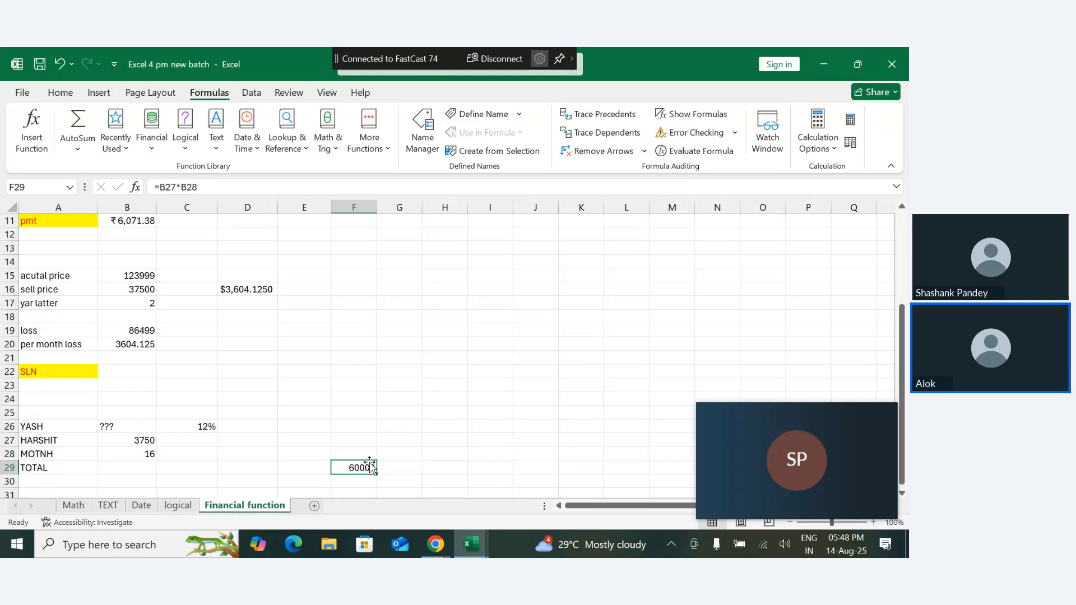
left_click_drag(204, 424, 203, 439)
left_click(204, 439)
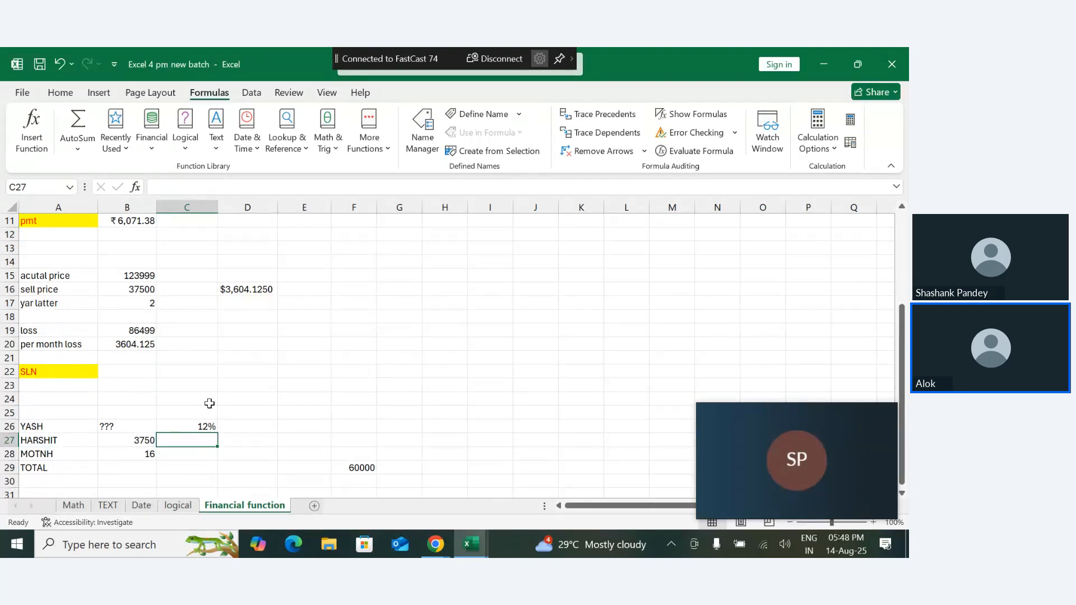
left_click_drag(211, 403, 217, 451)
- Enter RATE in A24 as the heading above the loan example
left_click(39, 401)
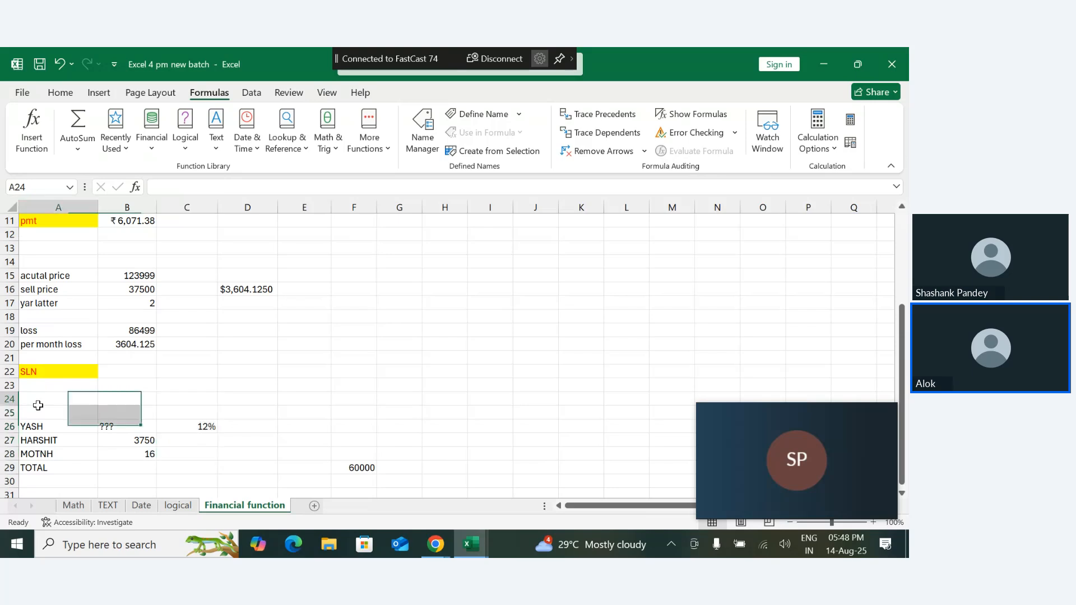
type("rA")
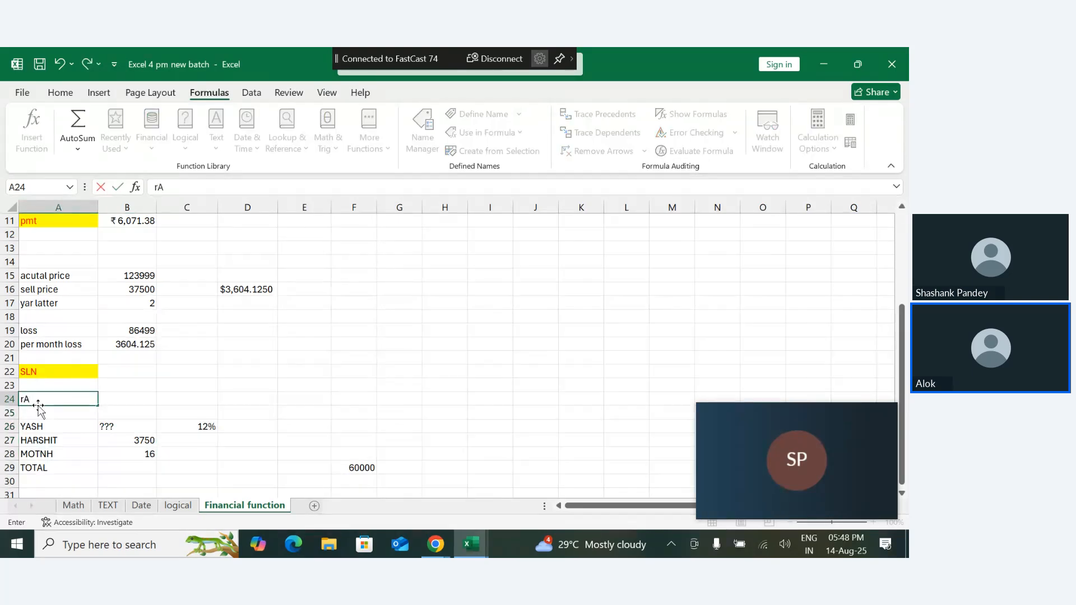
key("BackSpace")
key("BackSpace")
type("RATE")
key("Return")
left_click(58, 401)
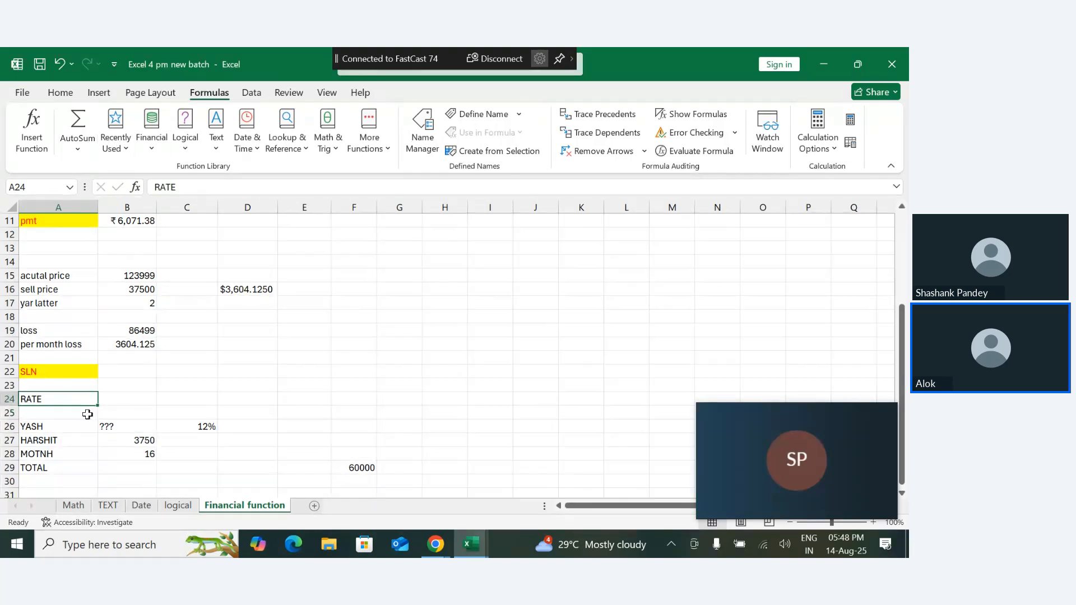
- Change the heading in A24 to PV
double_click(66, 398)
key("BackSpace")
key("BackSpace")
key("BackSpace")
key("BackSpace")
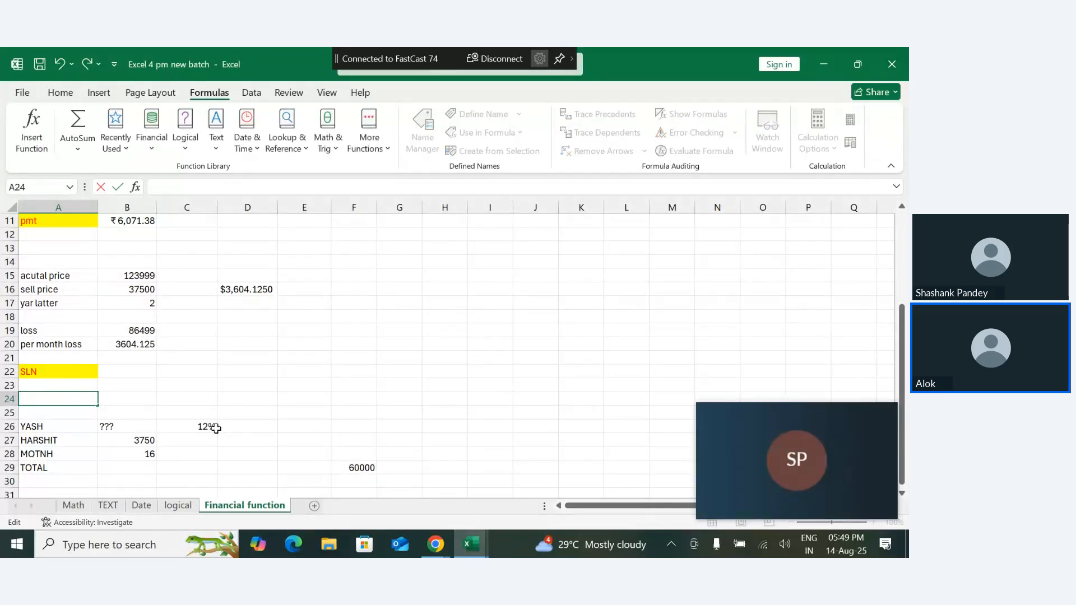
type("PV")
key("Return")
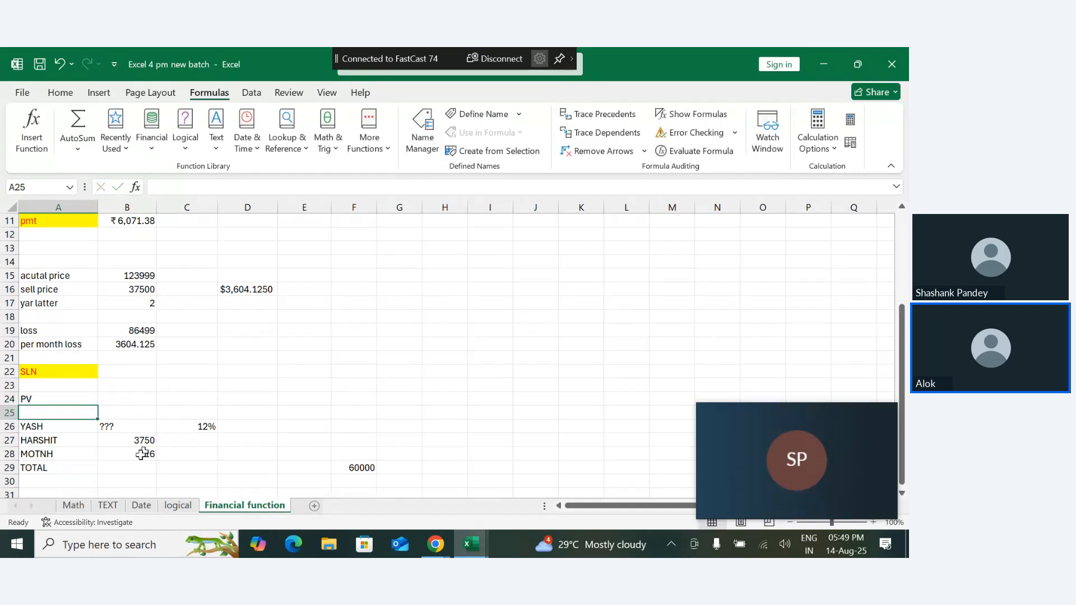
- Format the PV heading in A24 with a yellow fill and red font
left_click(68, 399)
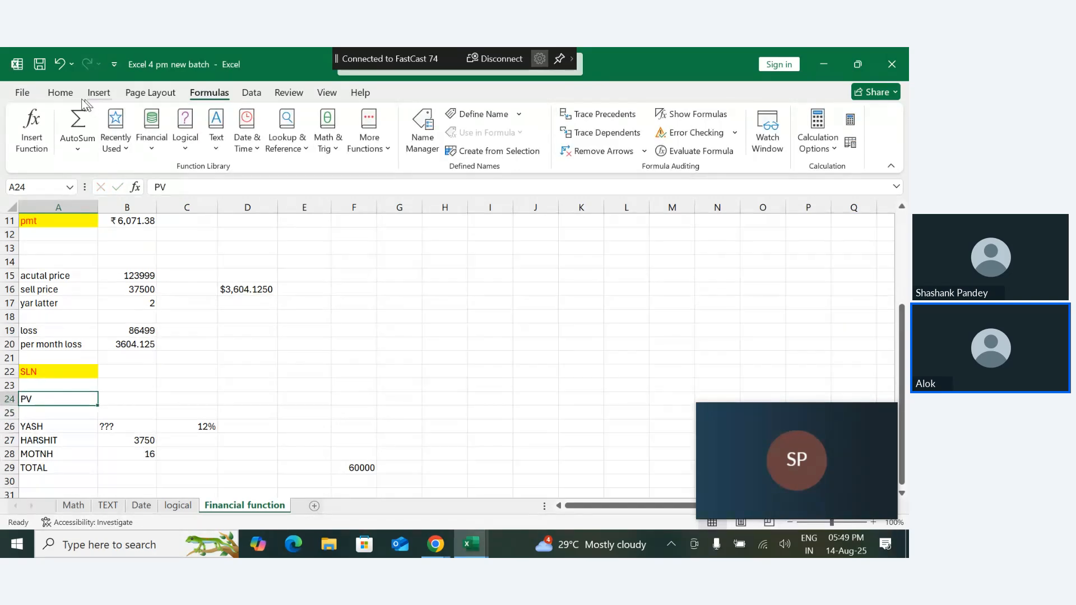
left_click(60, 93)
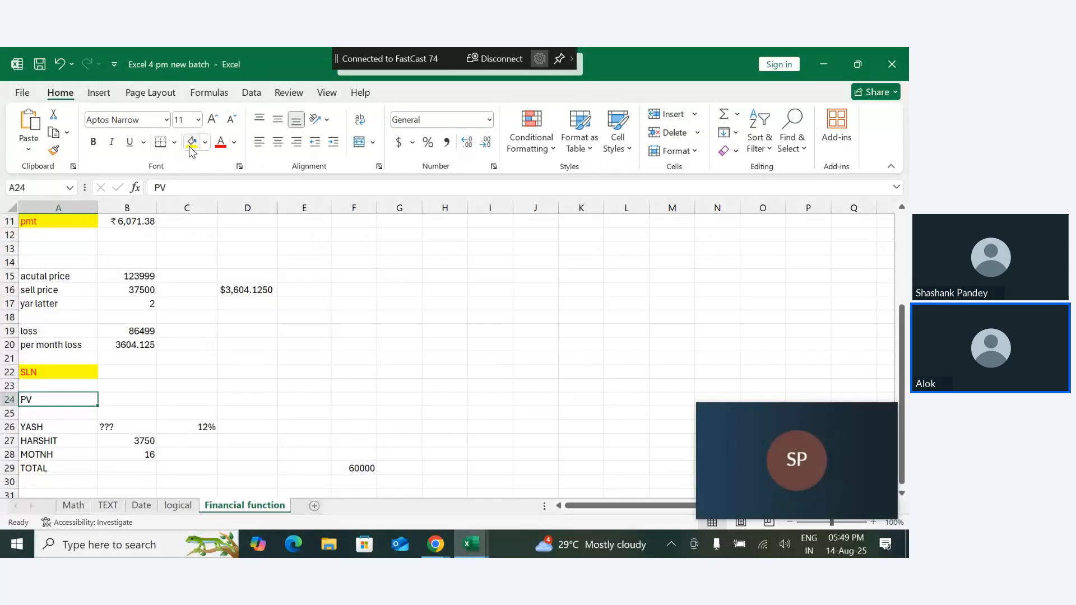
left_click(191, 143)
left_click(221, 145)
left_click(212, 413)
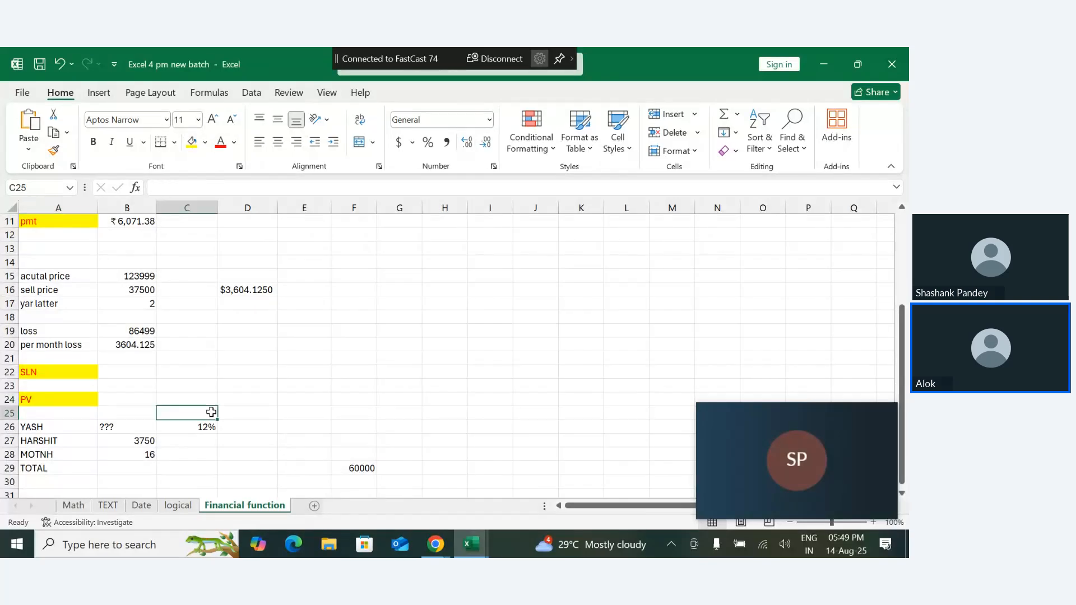
double_click(113, 428)
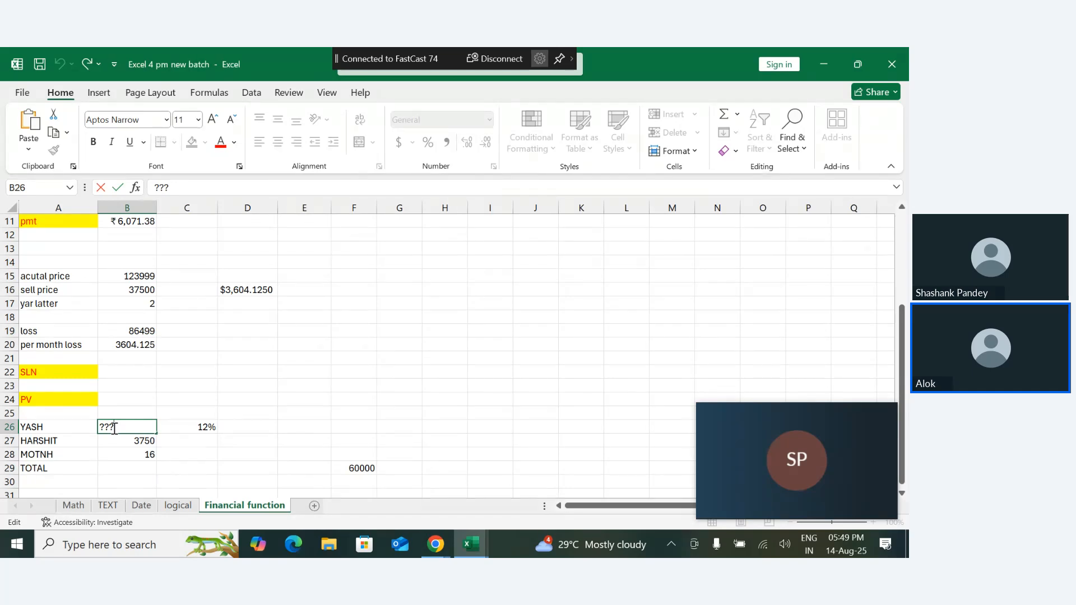
left_click(184, 431)
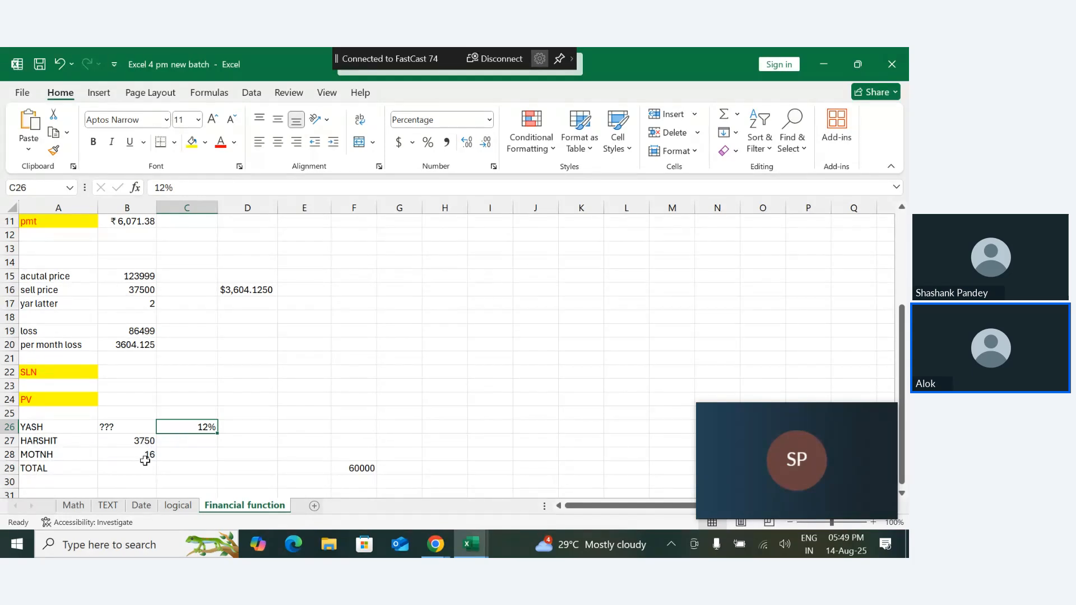
left_click_drag(361, 451, 374, 501)
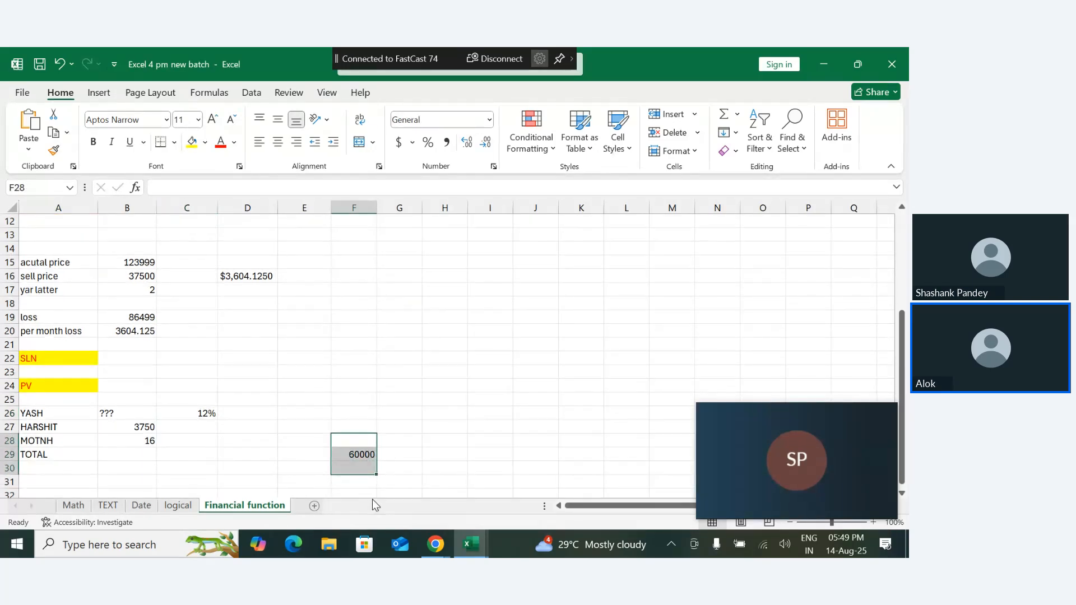
left_click(224, 454)
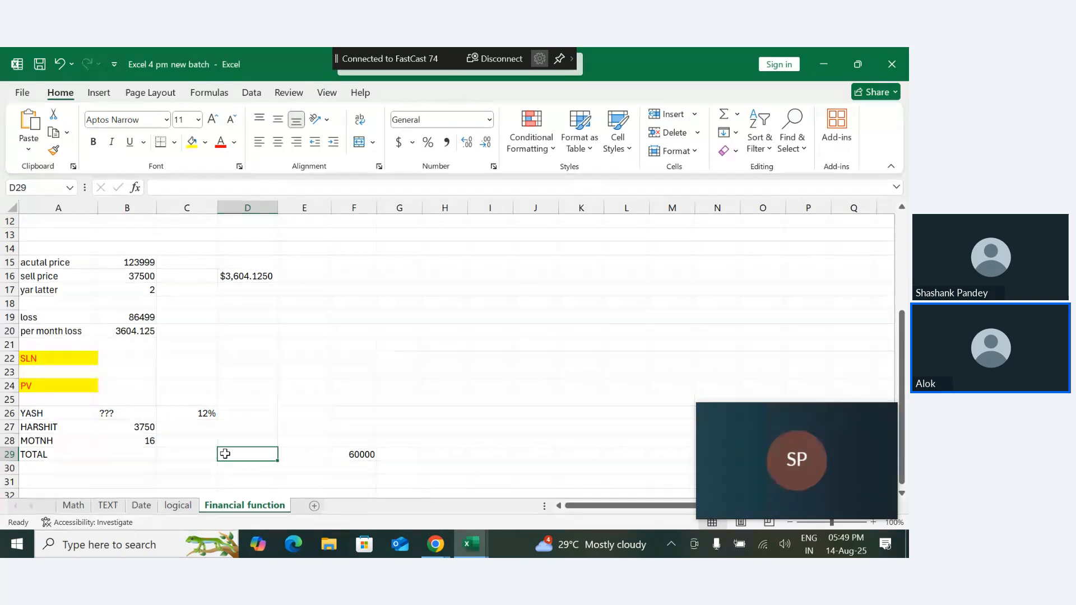
- Calculate the present value in B29 with =PV(C26,B28,B27,,0), using rate, months, payment and end-of-period type
left_click(136, 457)
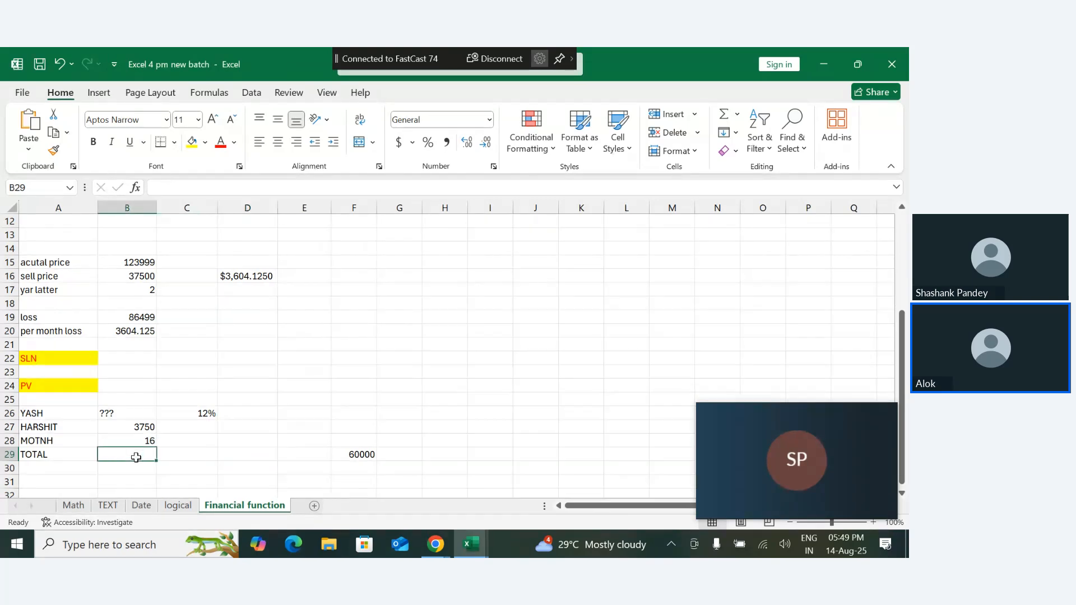
type("=P")
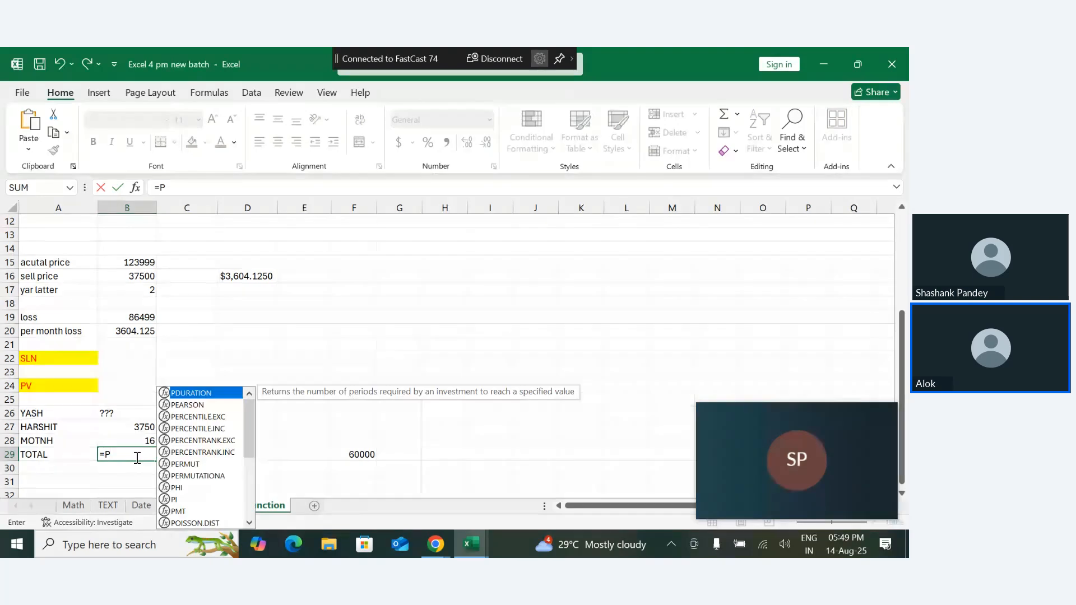
type("V(")
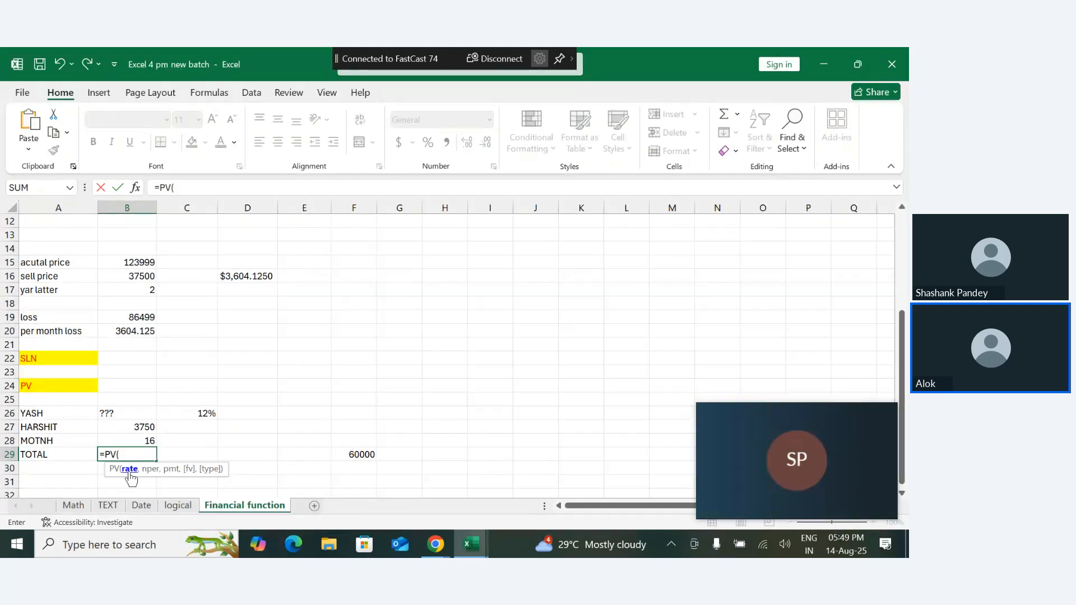
left_click(202, 415)
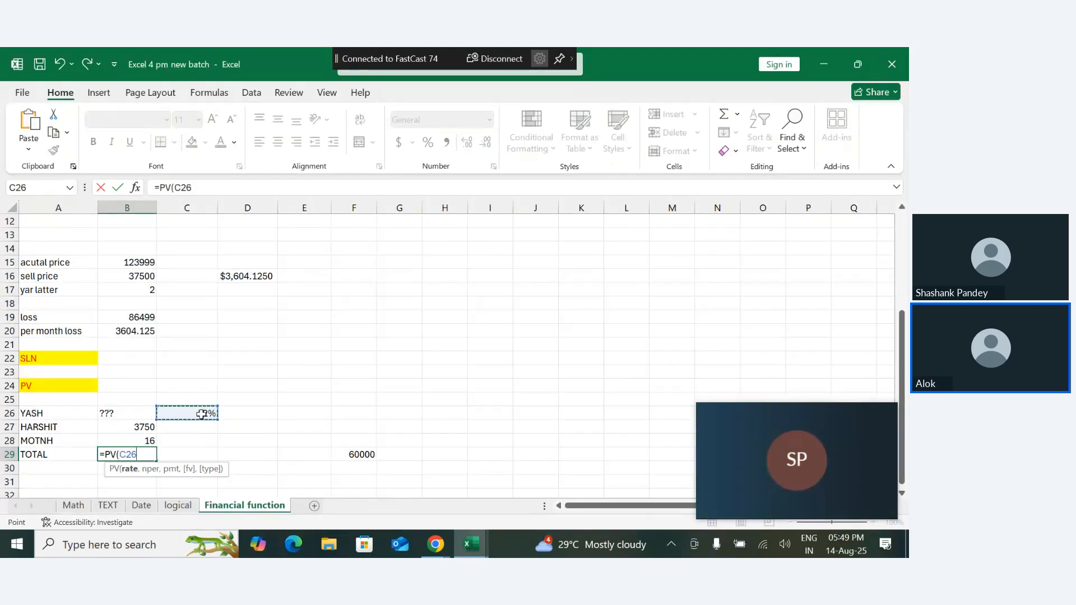
type(",")
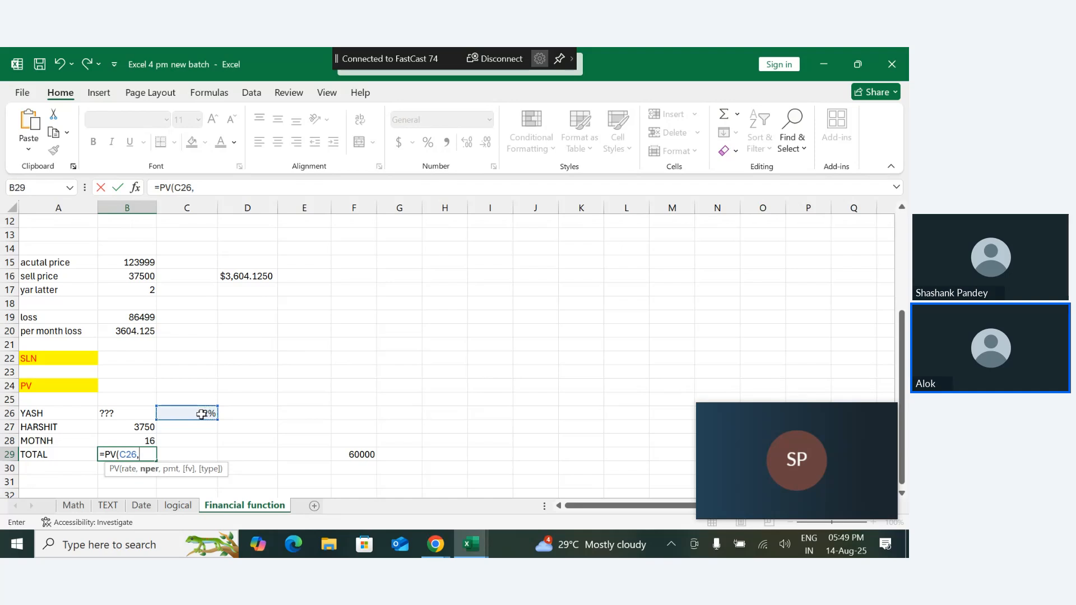
left_click(144, 443)
type(",")
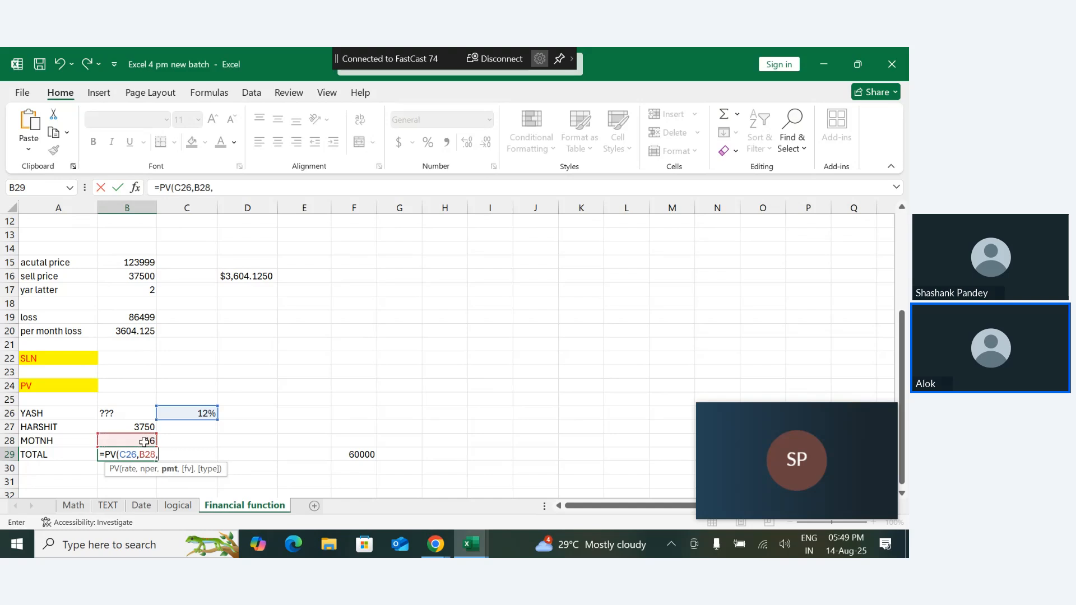
left_click(140, 426)
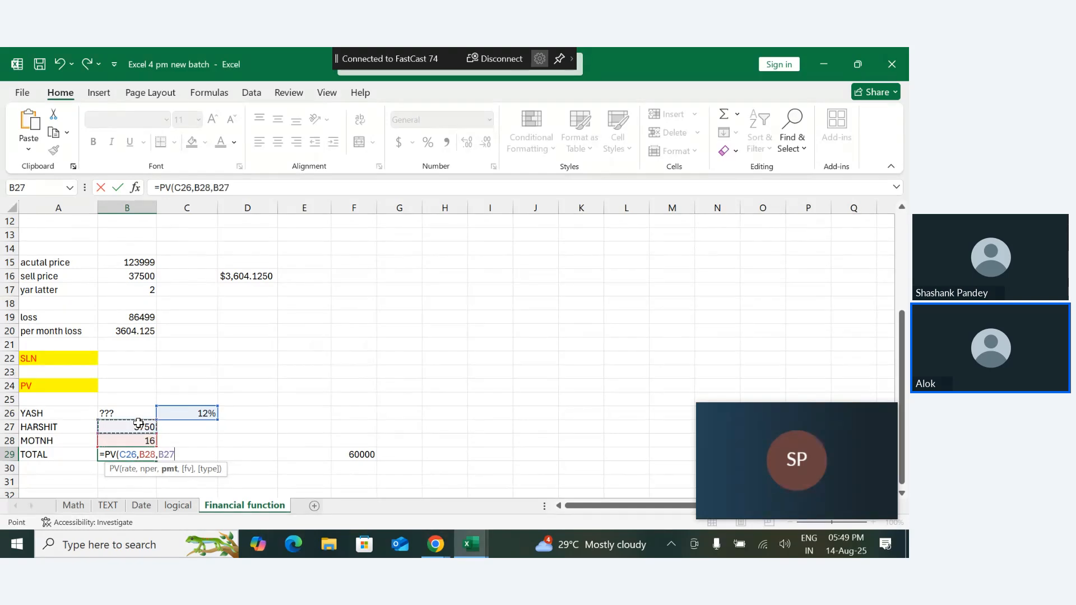
type(",,")
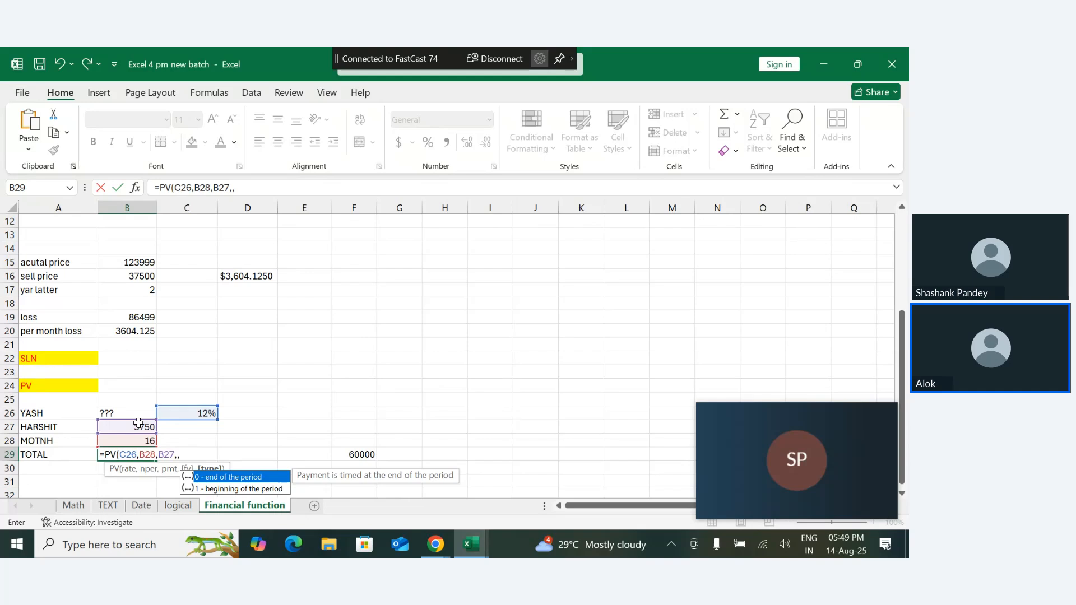
type("0")
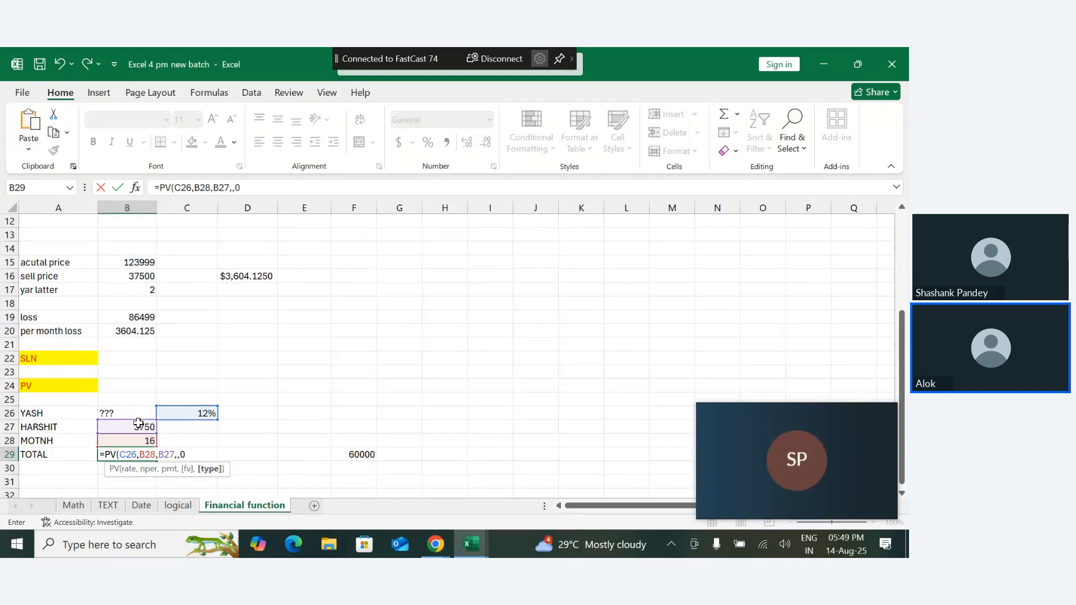
type(")")
key("Return")
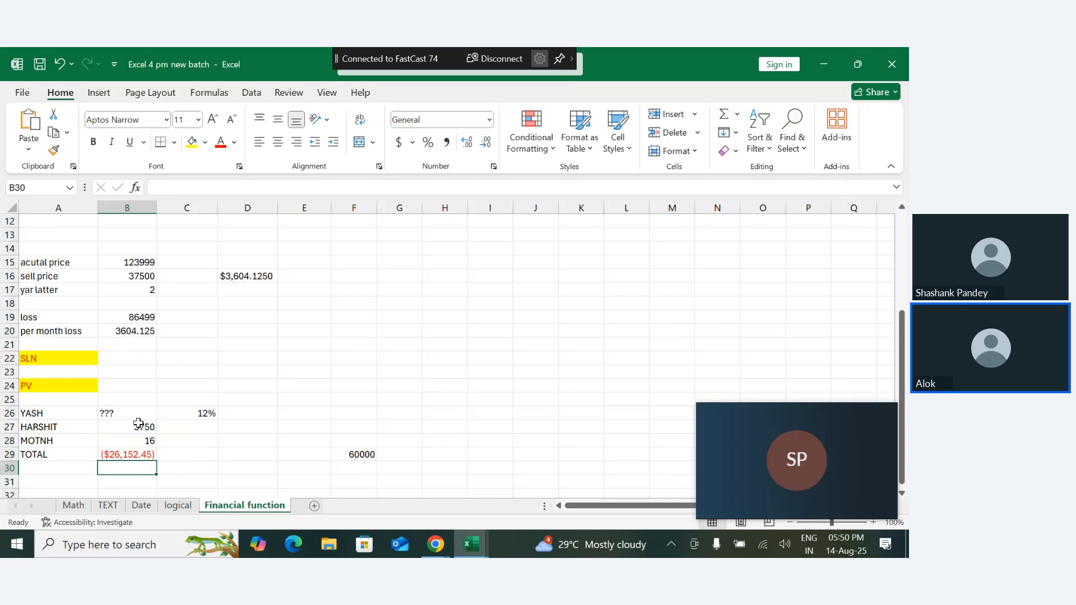
- Multiply the nper argument B28 by 12 in the PV formula in B29
double_click(131, 455)
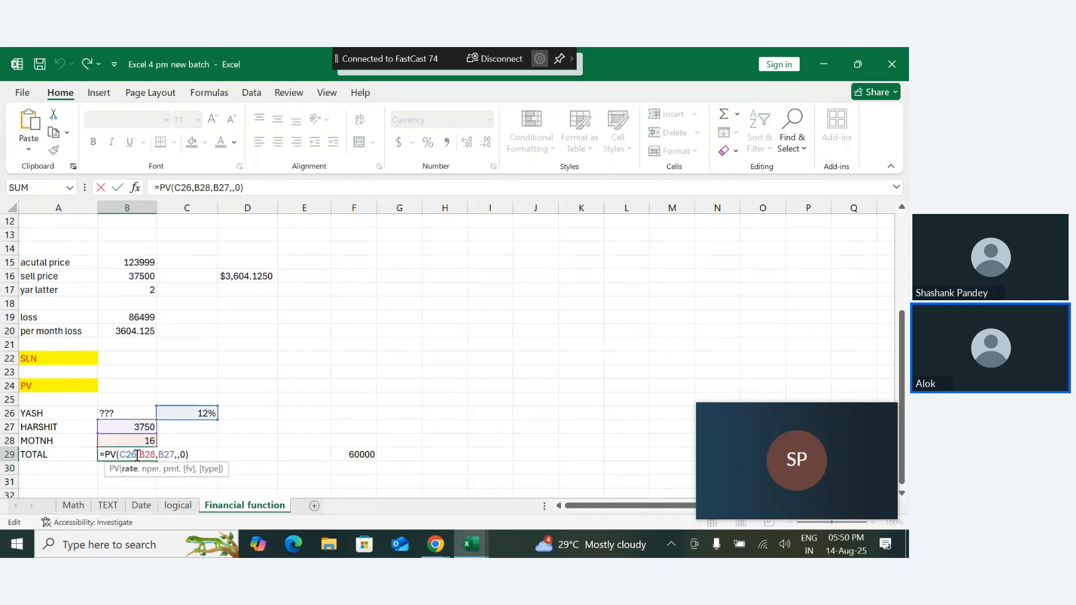
left_click(138, 455)
key("Right")
key("Right")
key("Right")
type("*12")
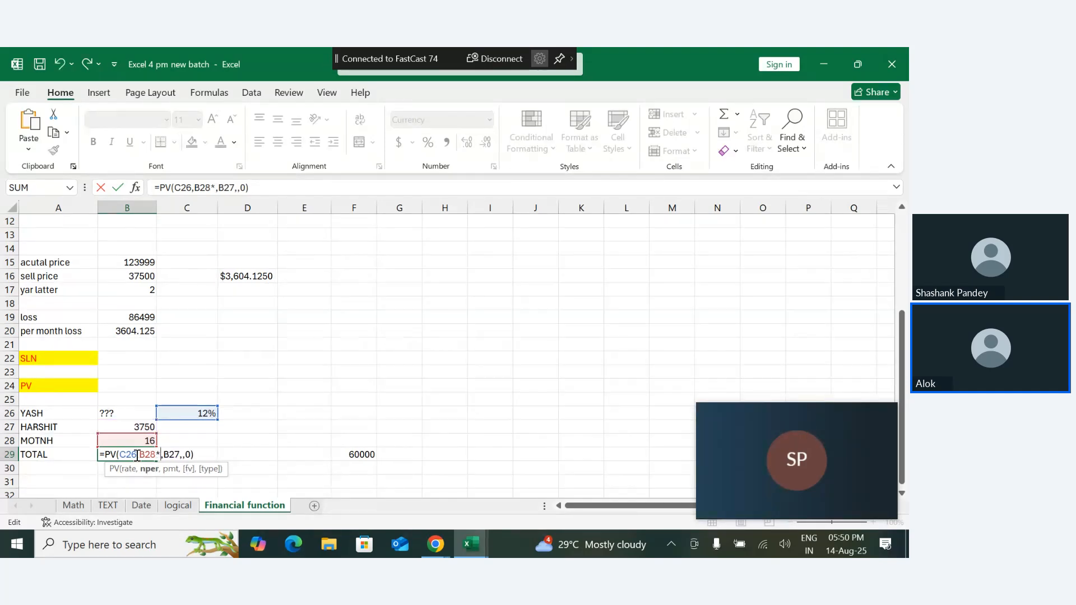
key("Return")
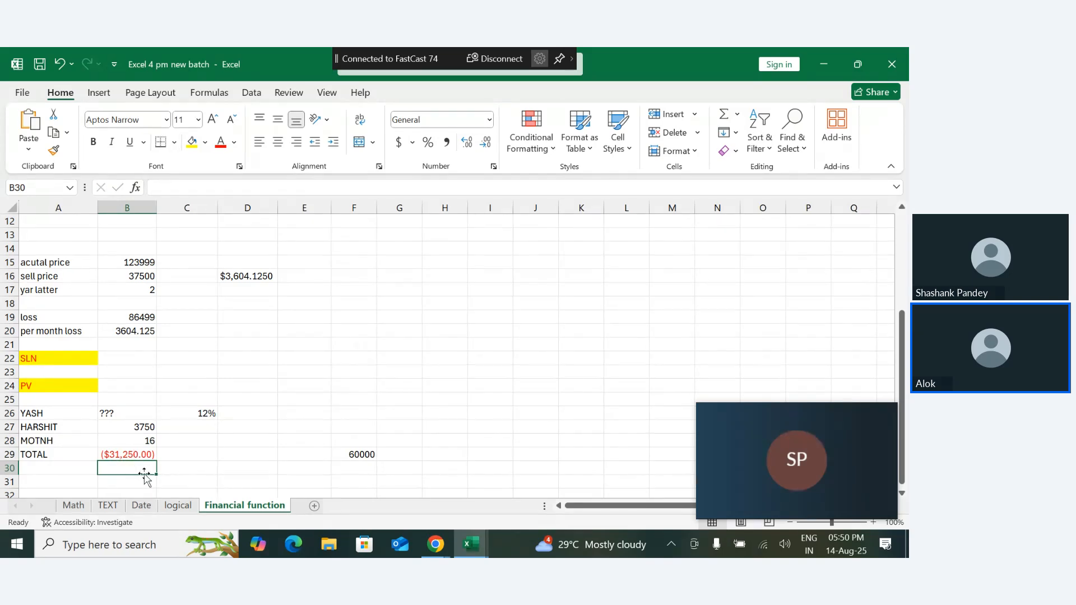
- Set the type argument of the PV formula in B29 to 1, beginning of the period
double_click(144, 457)
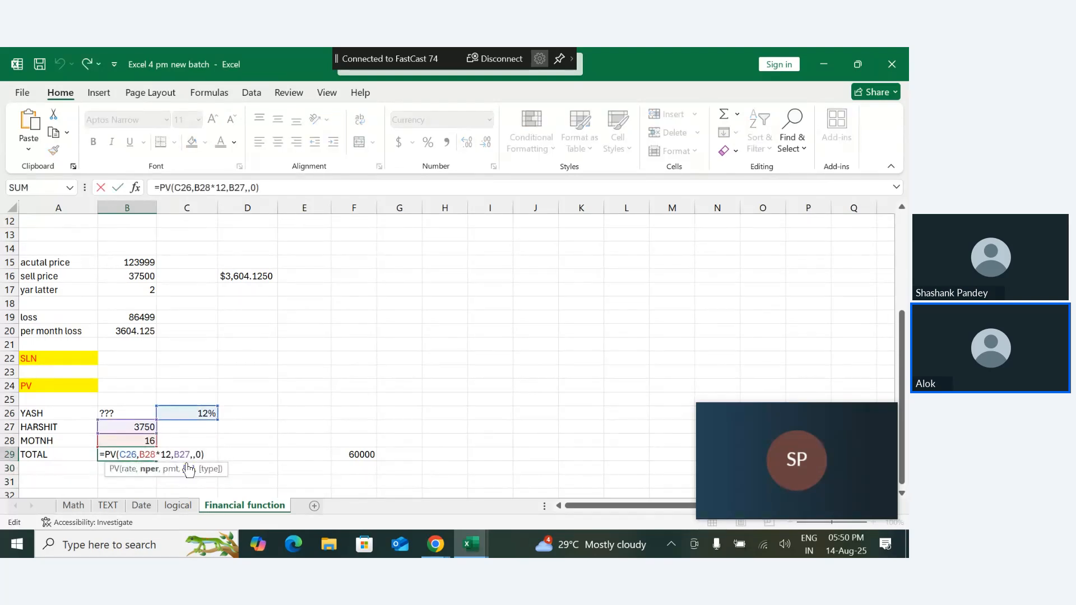
left_click(199, 457)
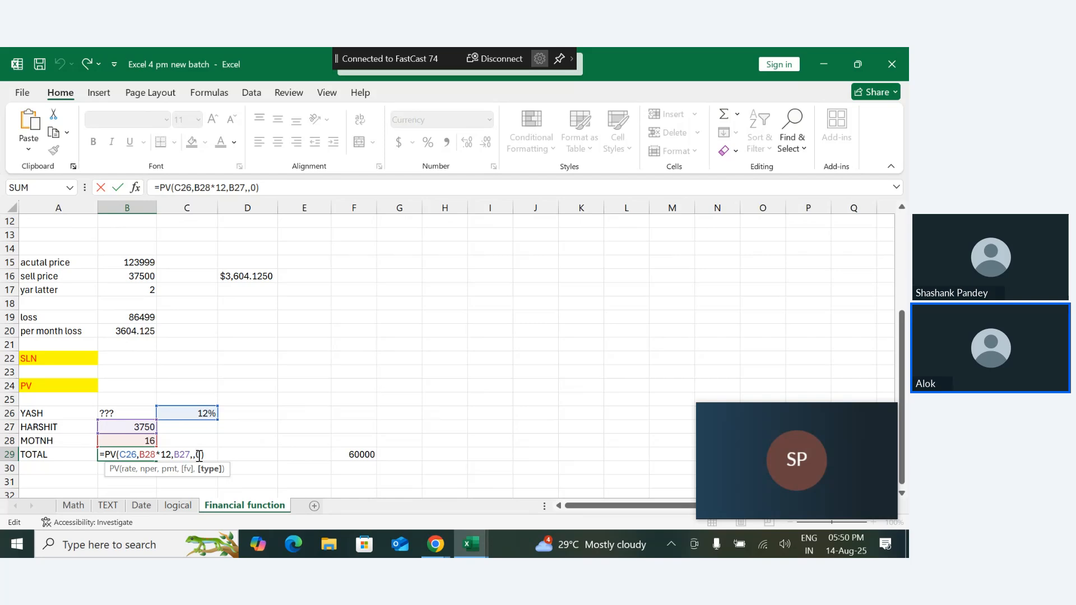
key("BackSpace")
type("1")
key("Return")
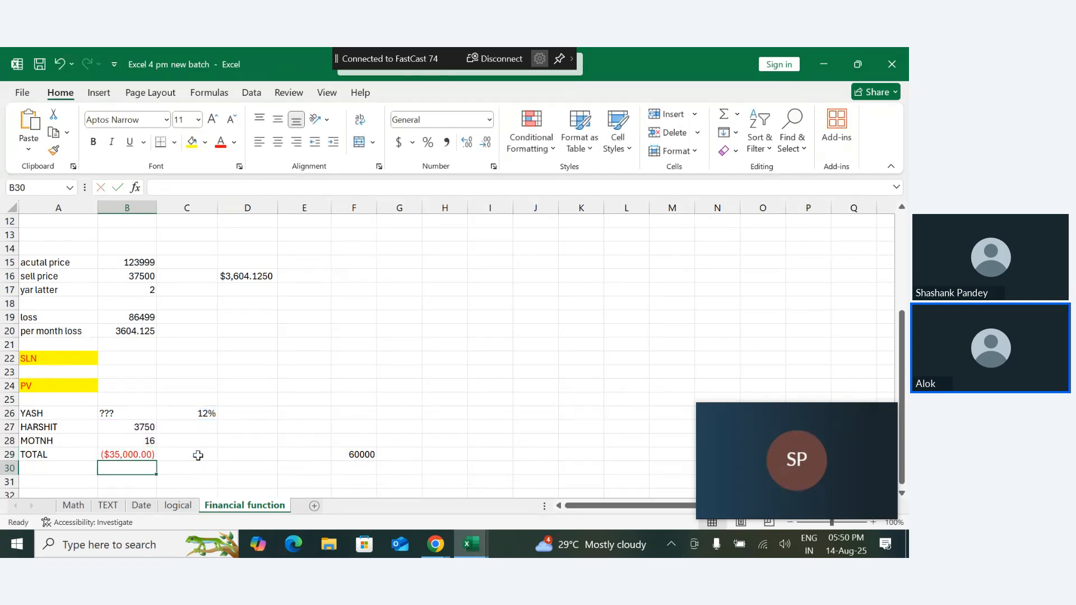
- Multiply the rate argument C26 by 12 in the PV formula in B29
double_click(142, 454)
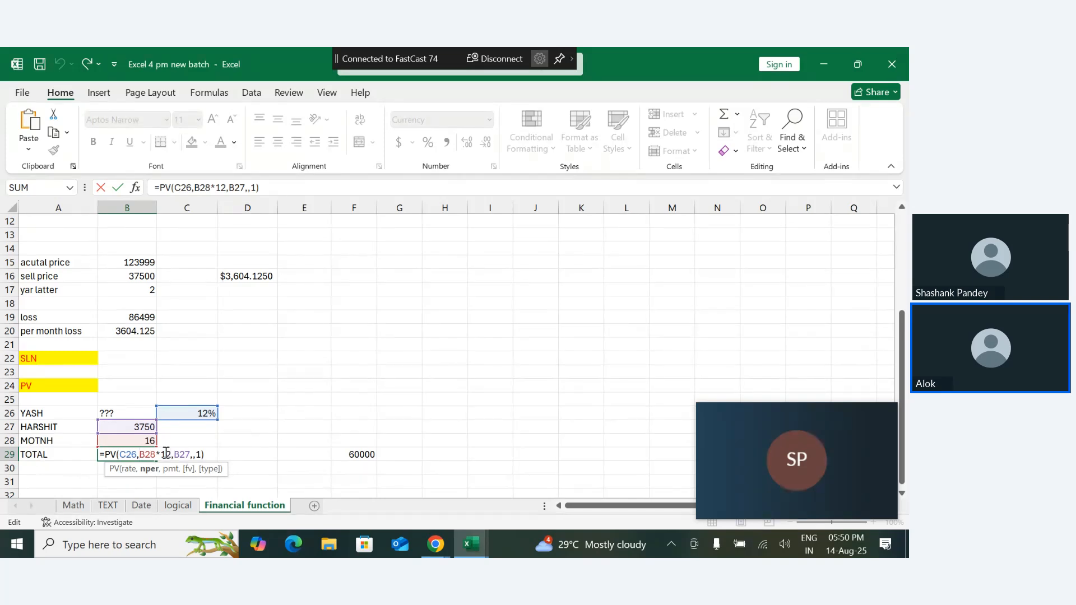
left_click(137, 458)
type("*")
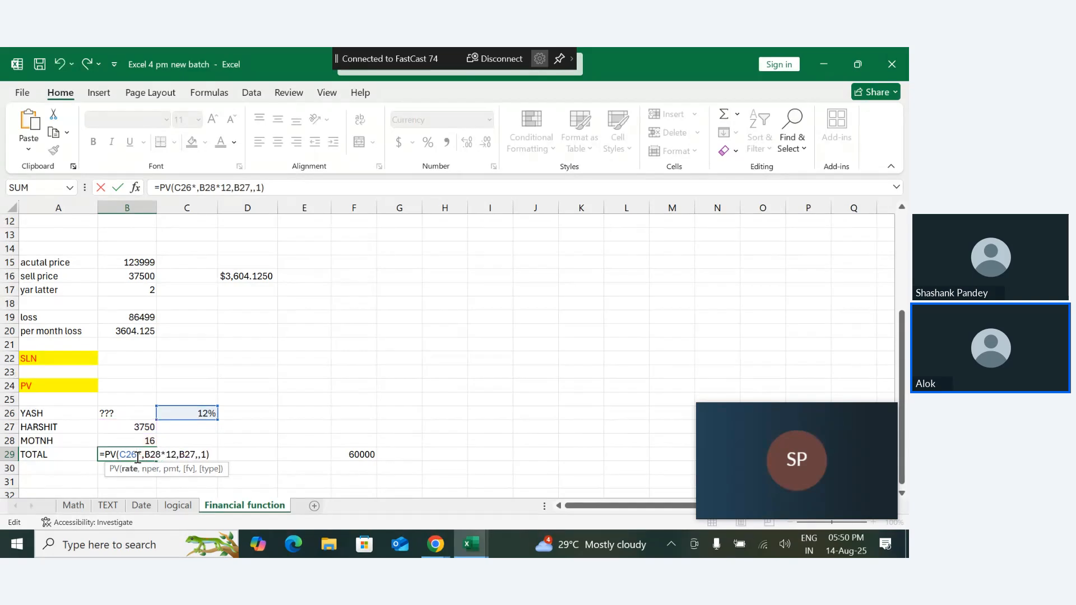
type("12")
key("Return")
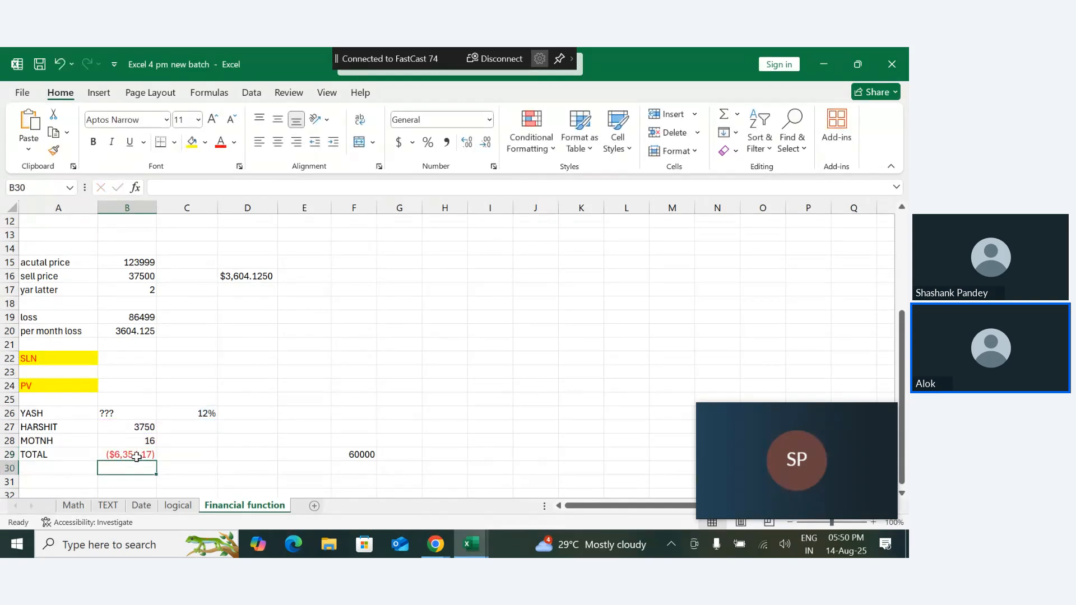
- Remove the *12 multiplier from both the rate and nper arguments of the PV formula in B29
double_click(138, 456)
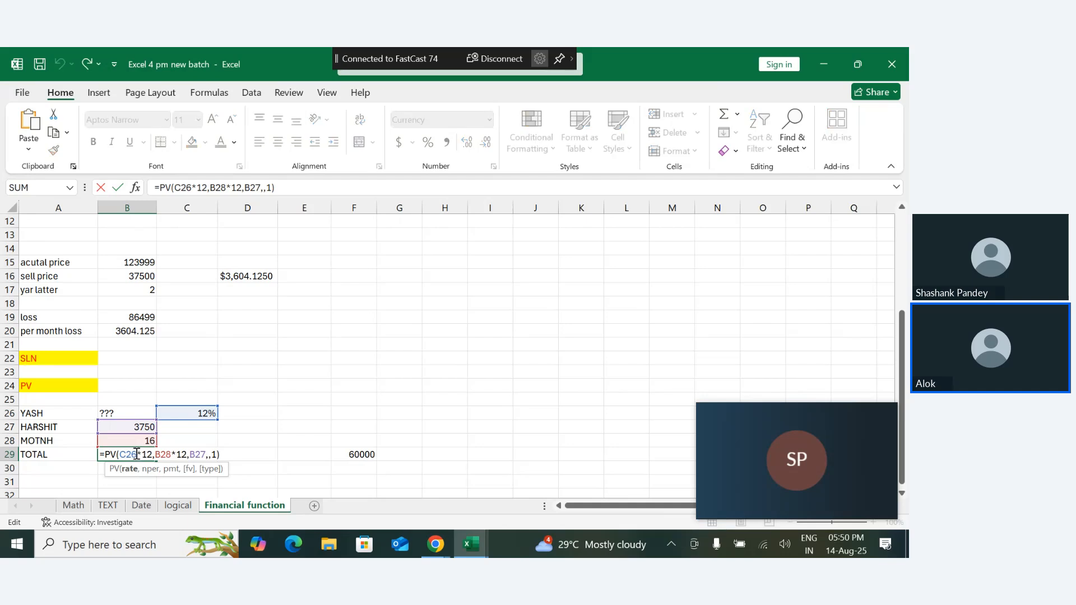
left_click(155, 457)
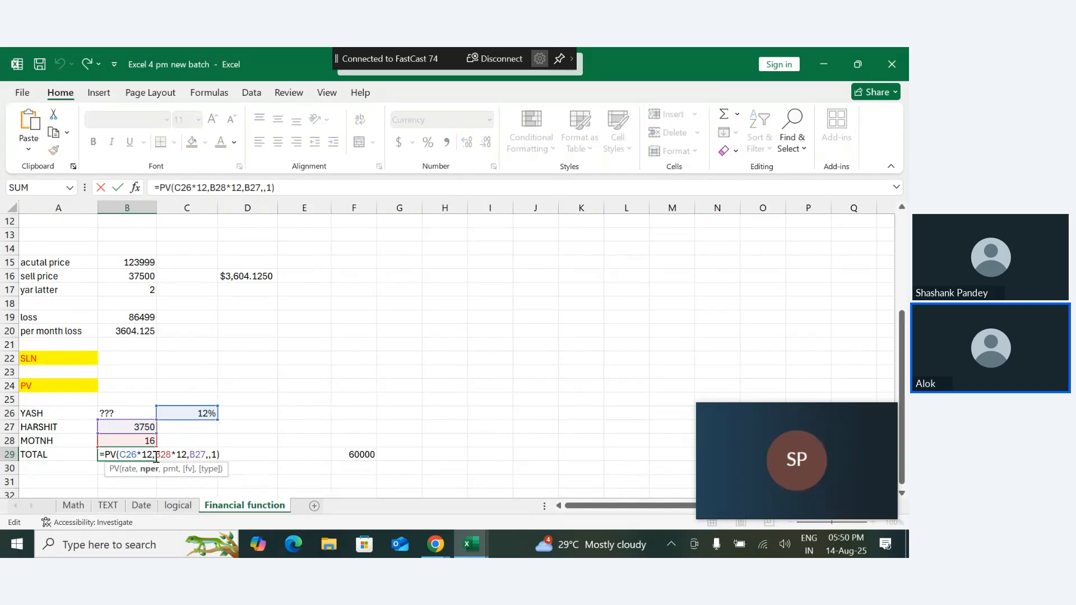
key("Left")
key("BackSpace")
key("BackSpace")
key("BackSpace")
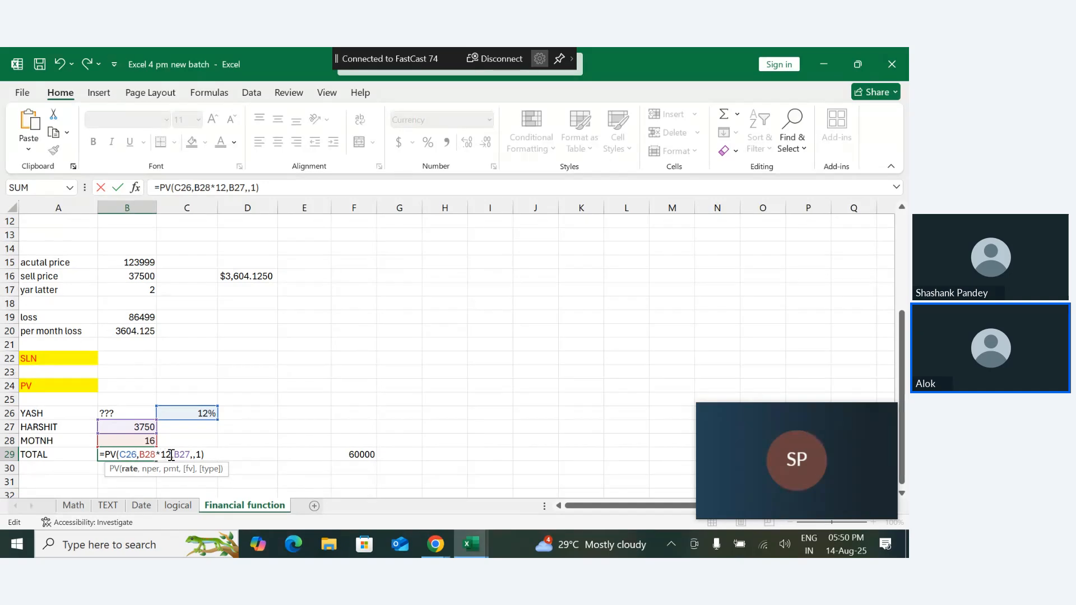
left_click(171, 455)
key("BackSpace")
key("BackSpace")
key("BackSpace")
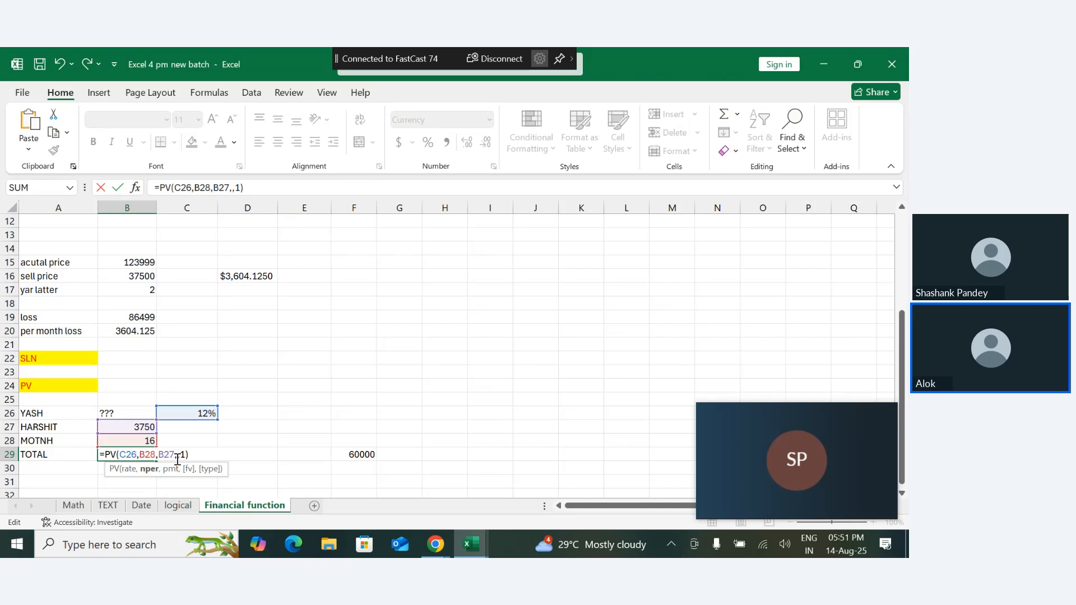
- Multiply only the rate by 12, making the B29 formula =PV(C26*12,B28,B27,,1)
left_click(136, 456)
type("*12")
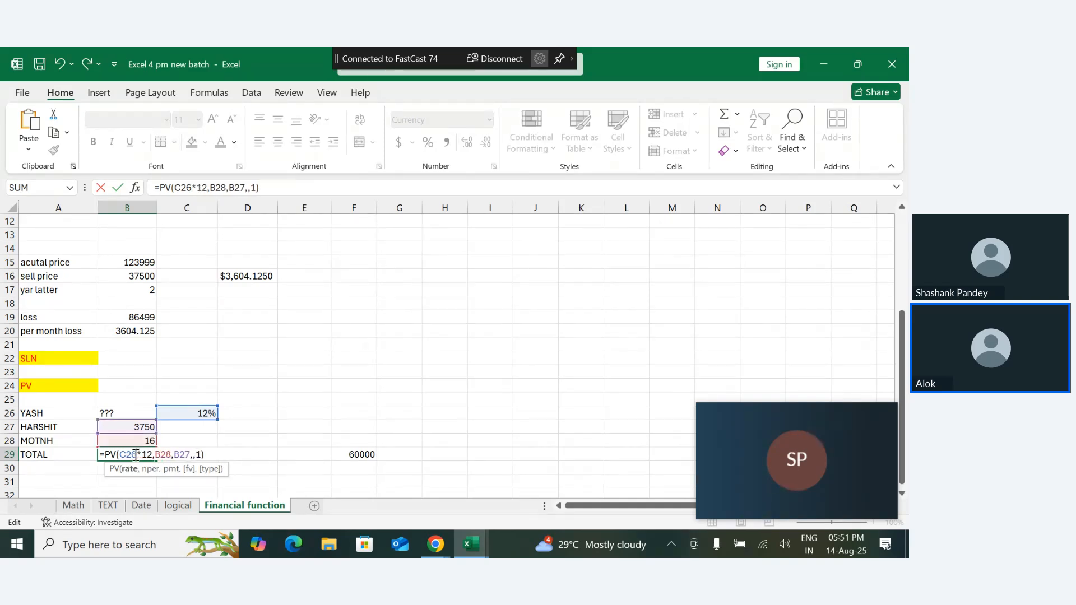
key("Return")
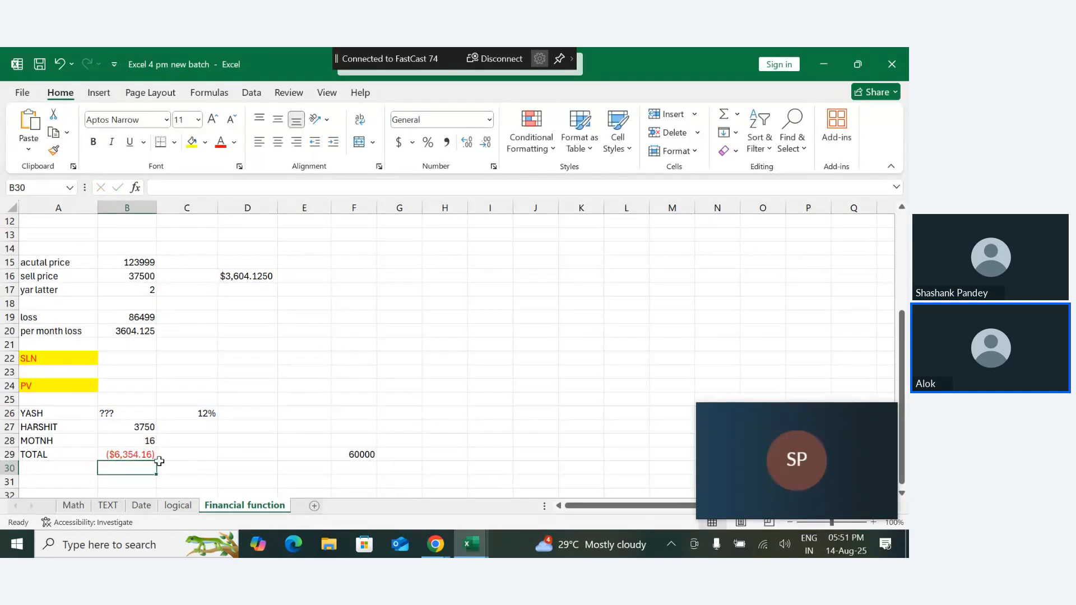
- Remove the *12 multiplier from the rate argument C26 of the PV formula in B29
double_click(125, 454)
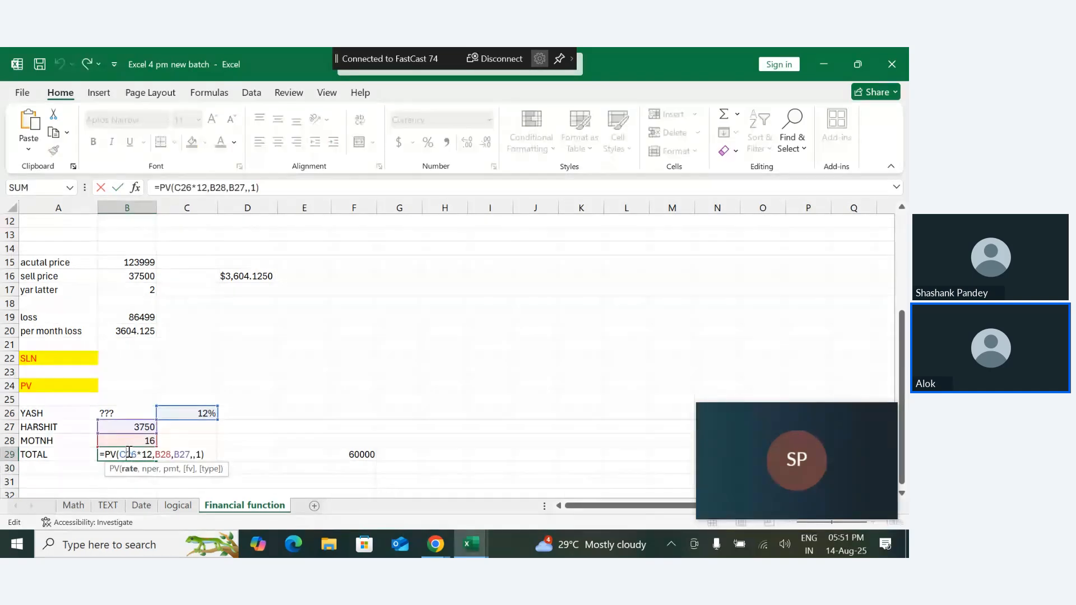
left_click(151, 454)
key("BackSpace")
key("BackSpace")
key("BackSpace")
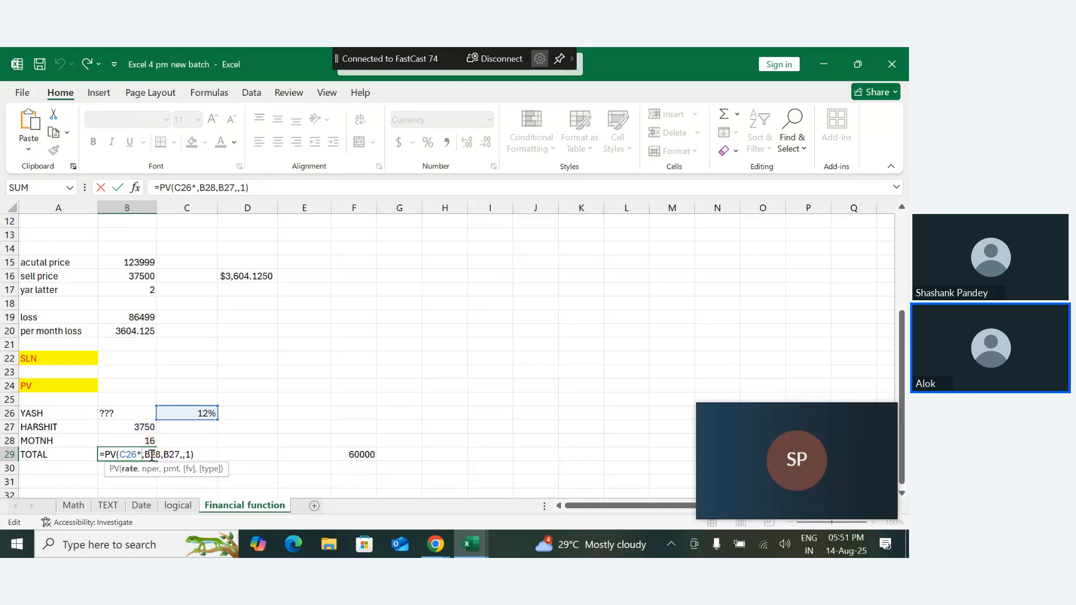
key("Return")
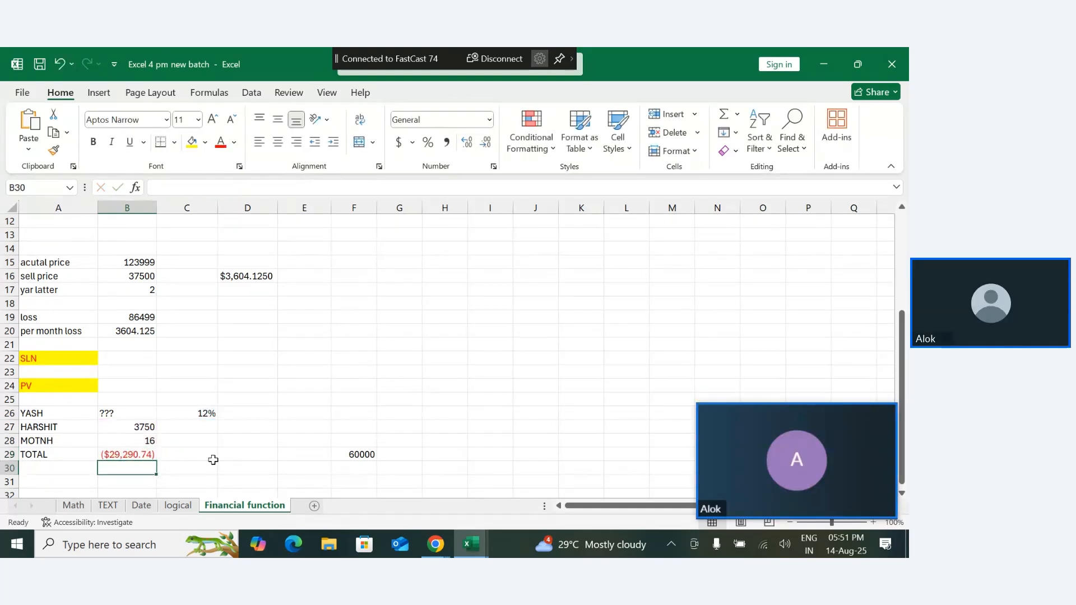
- Multiply the nper argument B28 by 12, making the B29 formula =PV(C26,B28*12,B27,,1)
double_click(137, 458)
left_click(156, 455)
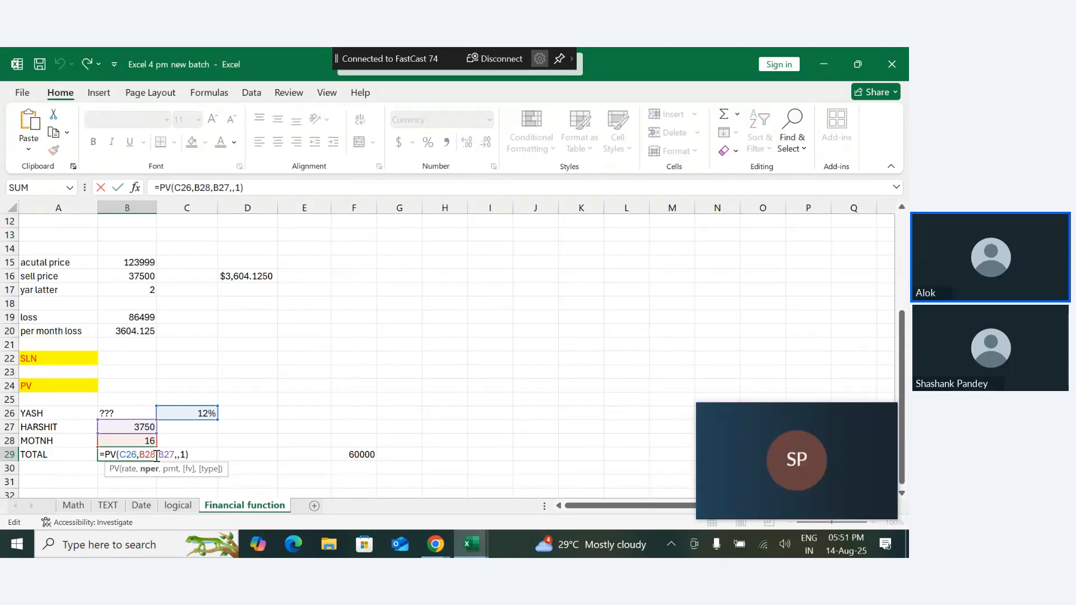
left_click(171, 455)
left_click(153, 455)
type("*12")
key("Return")
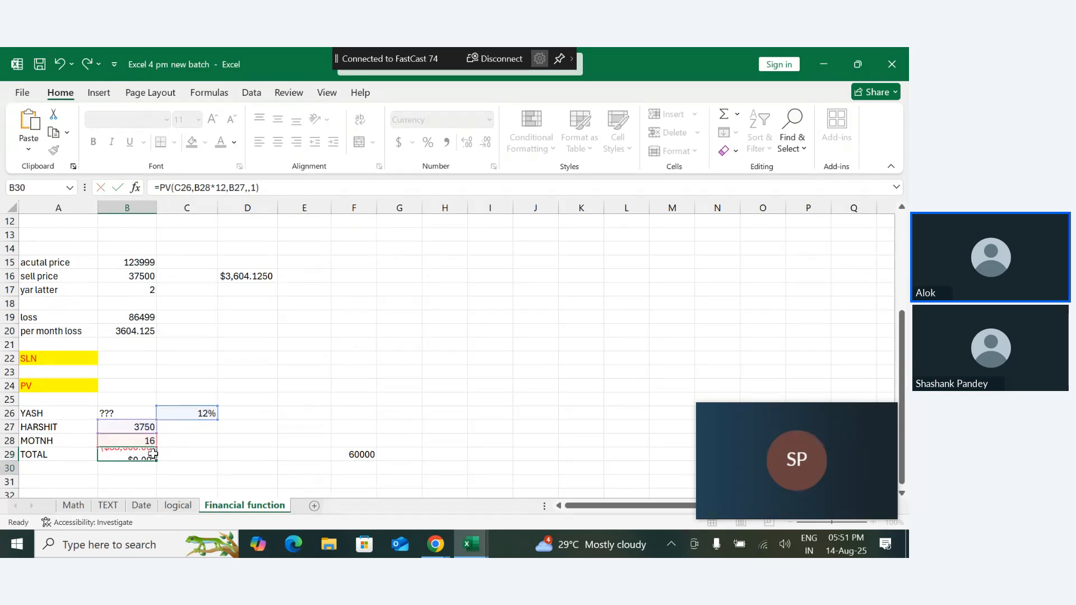
left_click(180, 460)
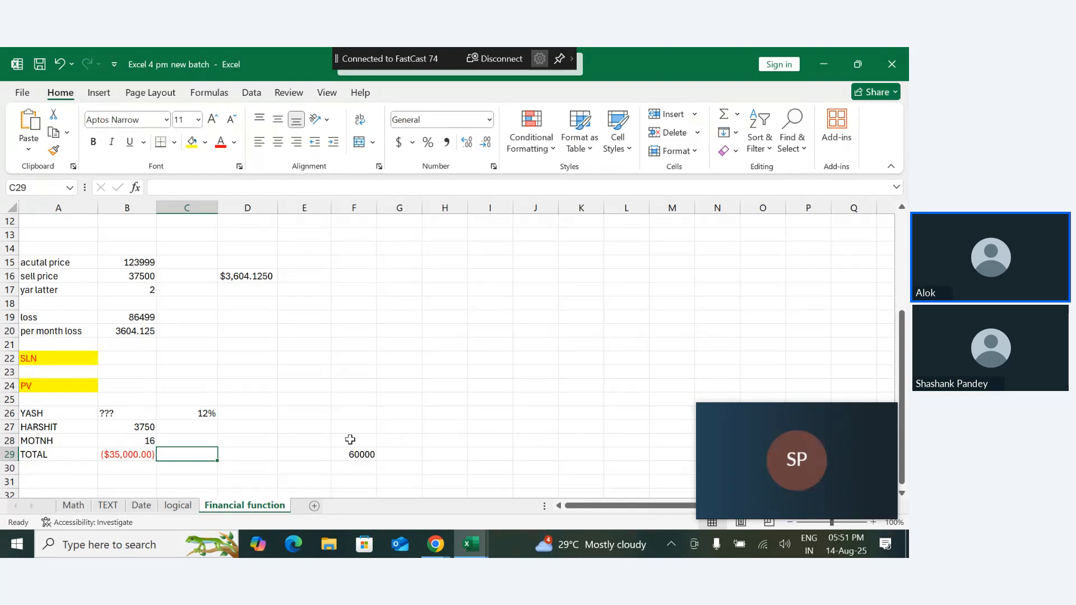
- Clear the existing PV formula from cell B29
left_click(106, 450)
left_click_drag(105, 450, 165, 462)
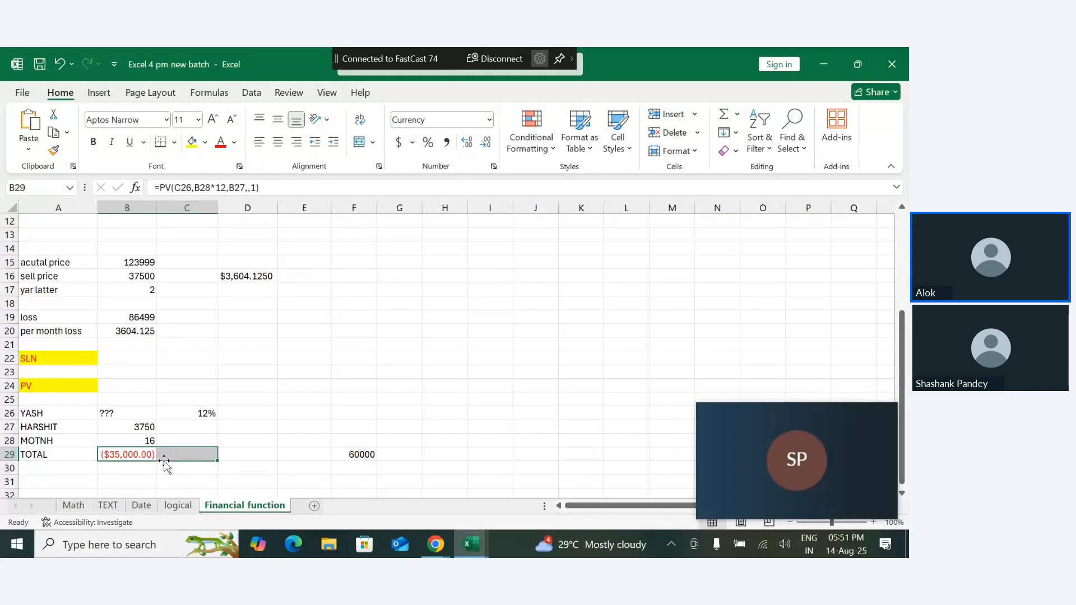
key("BackSpace")
left_click(118, 460)
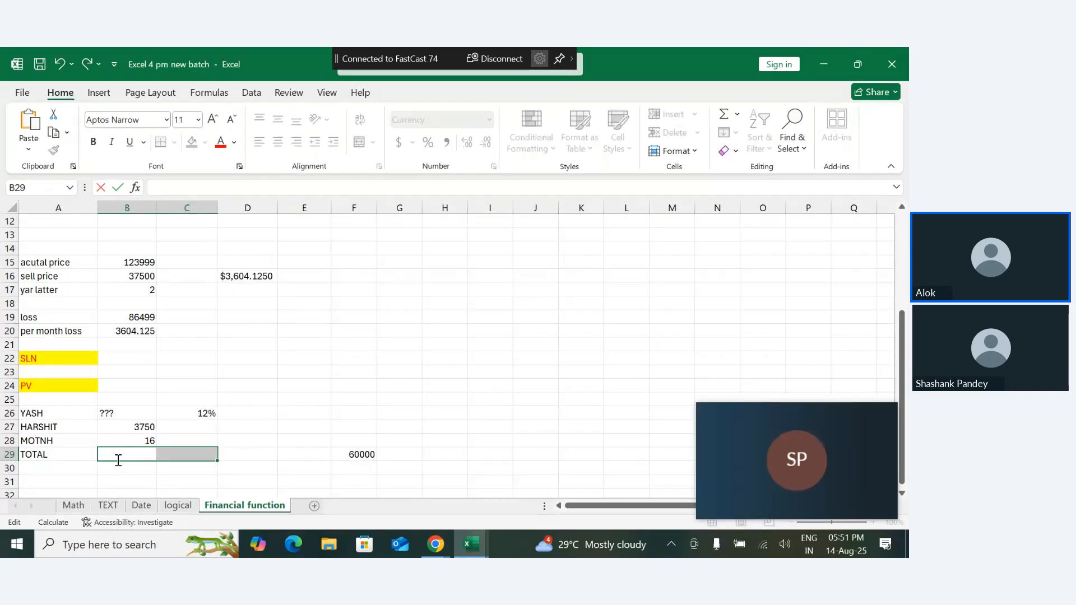
- Calculate the present value in B29 with =PV(C26/12,B28,B27,,1), using the monthly rate, months, payment and beginning-of-period type
type("=PV(")
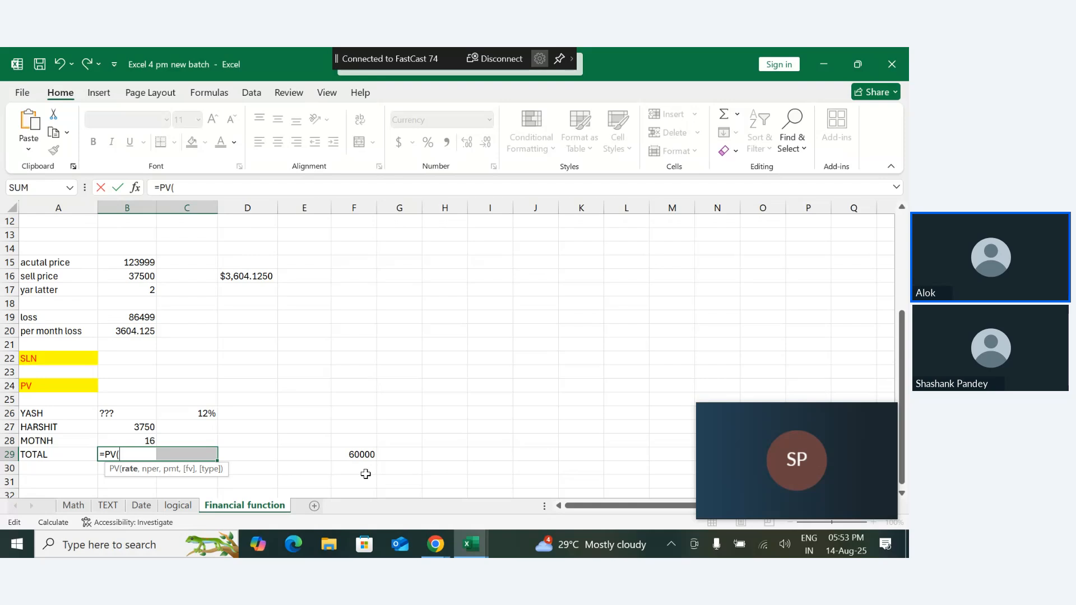
left_click(200, 415)
left_click(200, 414)
type("/")
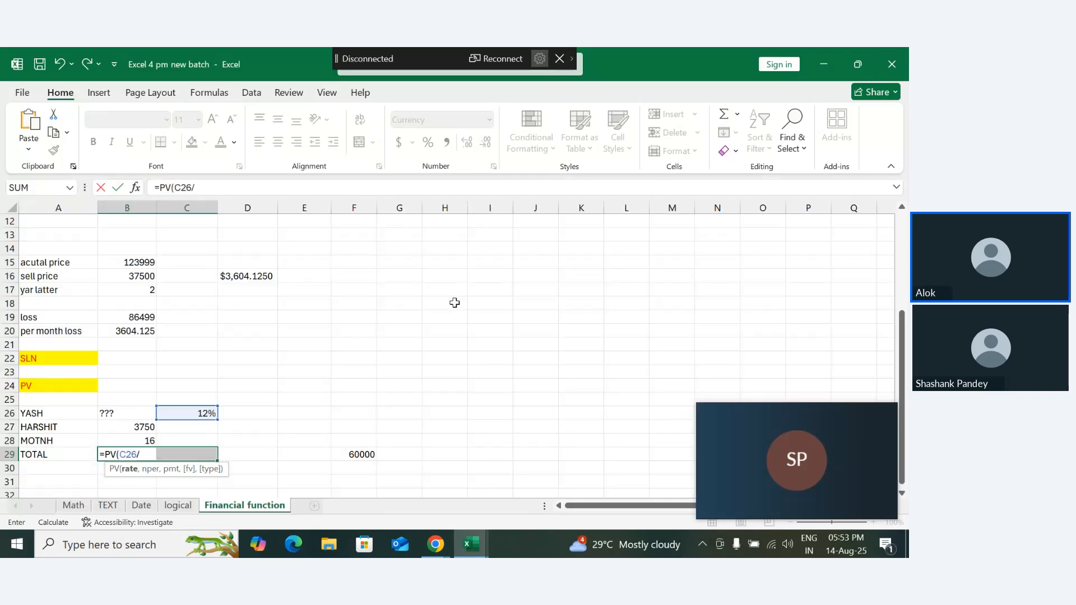
type("12,")
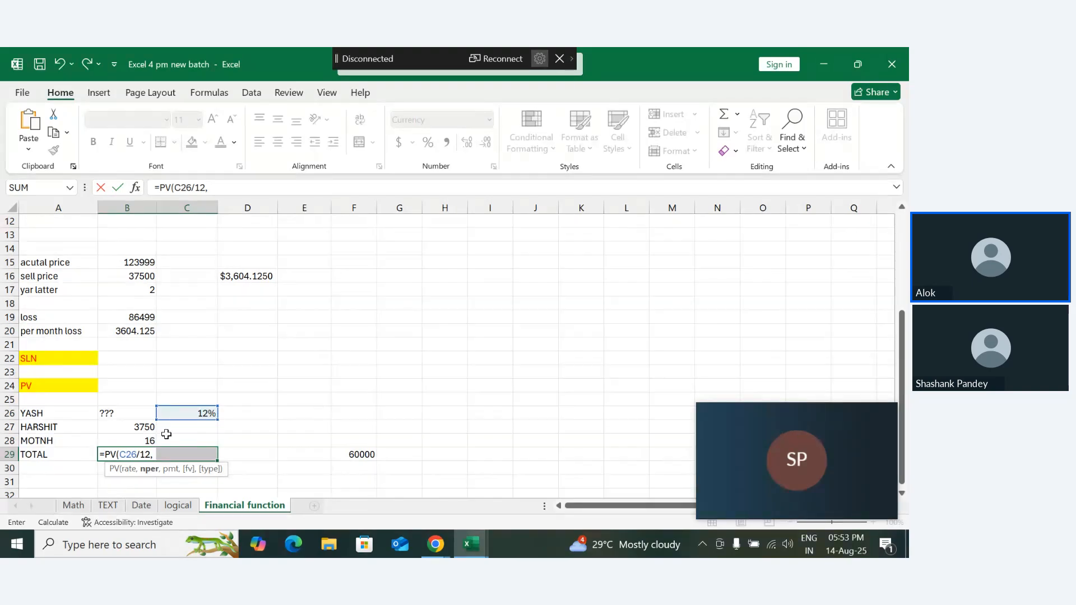
left_click(137, 440)
type(",")
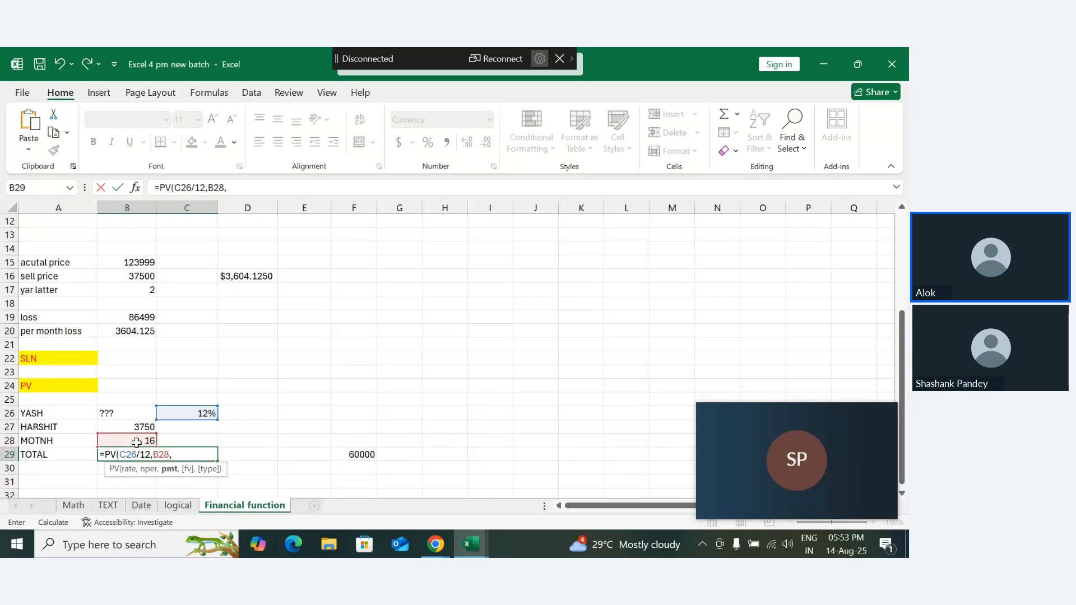
left_click(138, 425)
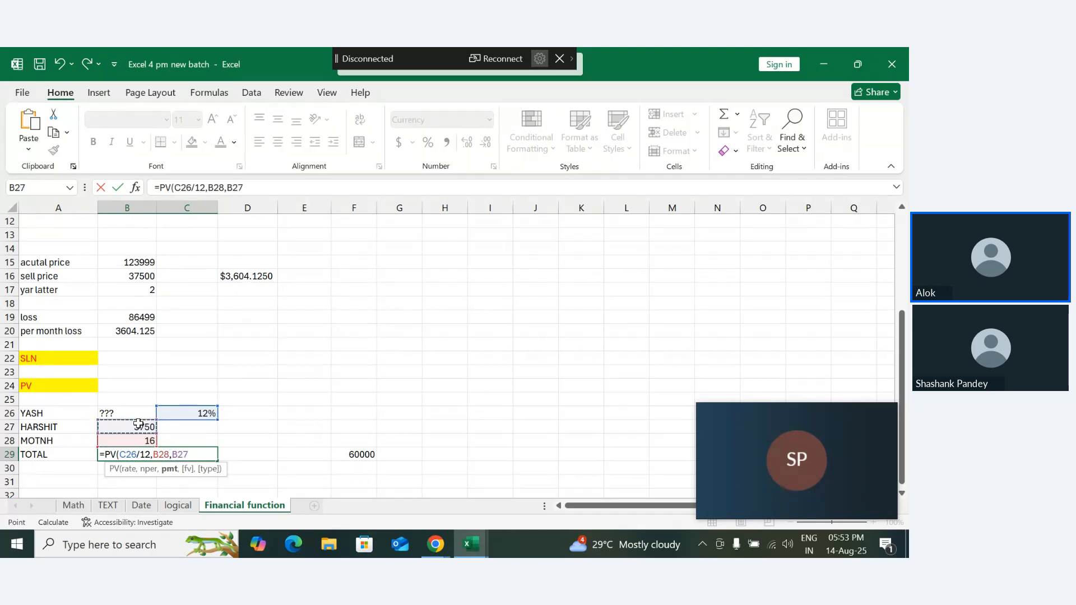
type(",,")
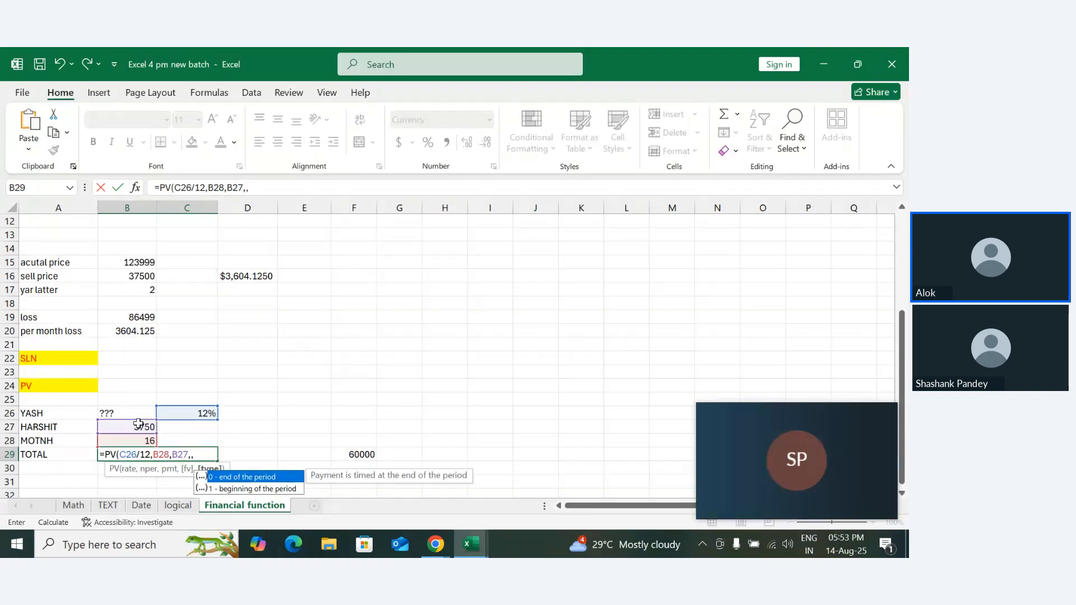
type("1")
key("Tab")
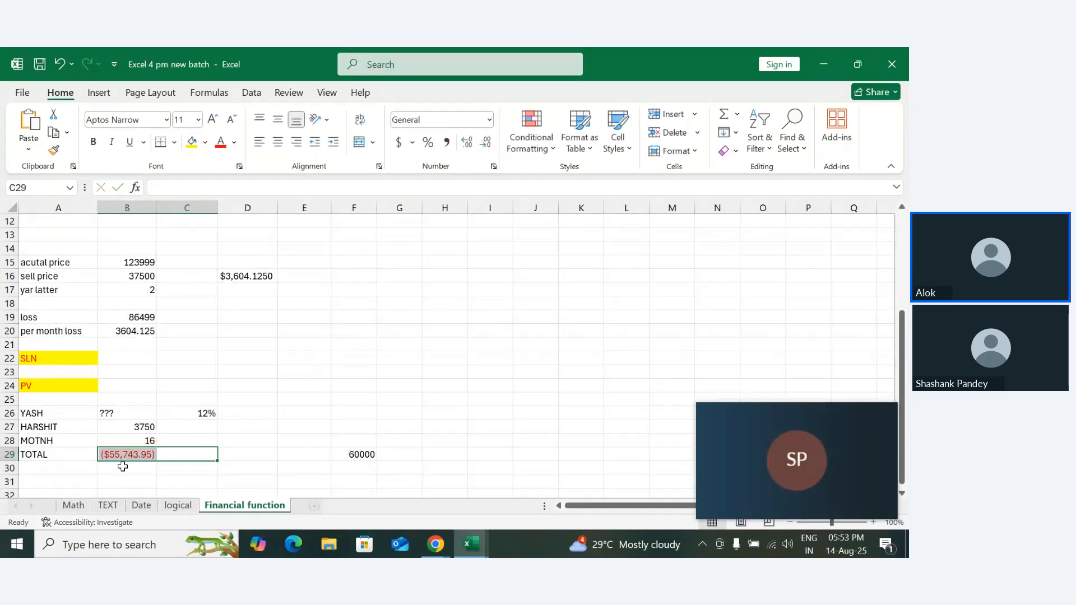
- Format B29 as currency with the ₹ Hindi symbol
left_click(126, 451)
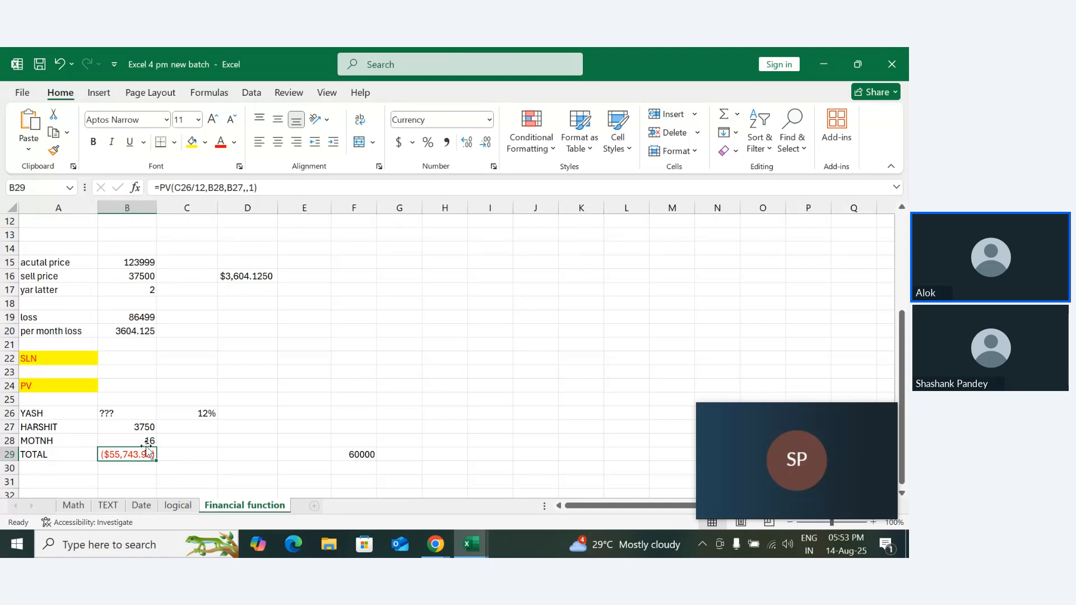
left_click(488, 123)
left_click(335, 274)
left_click(493, 167)
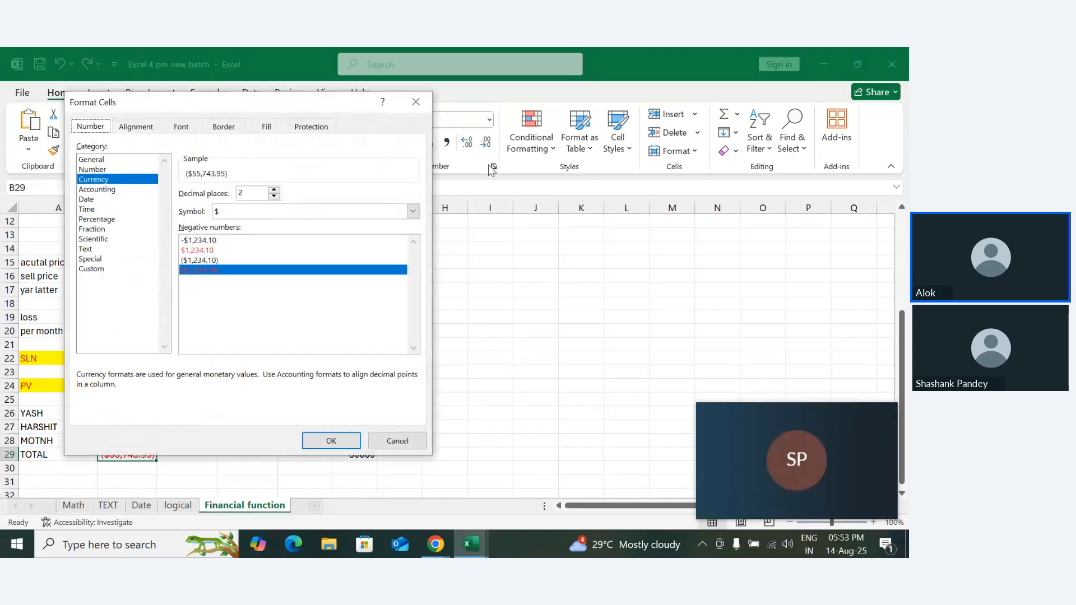
left_click(412, 211)
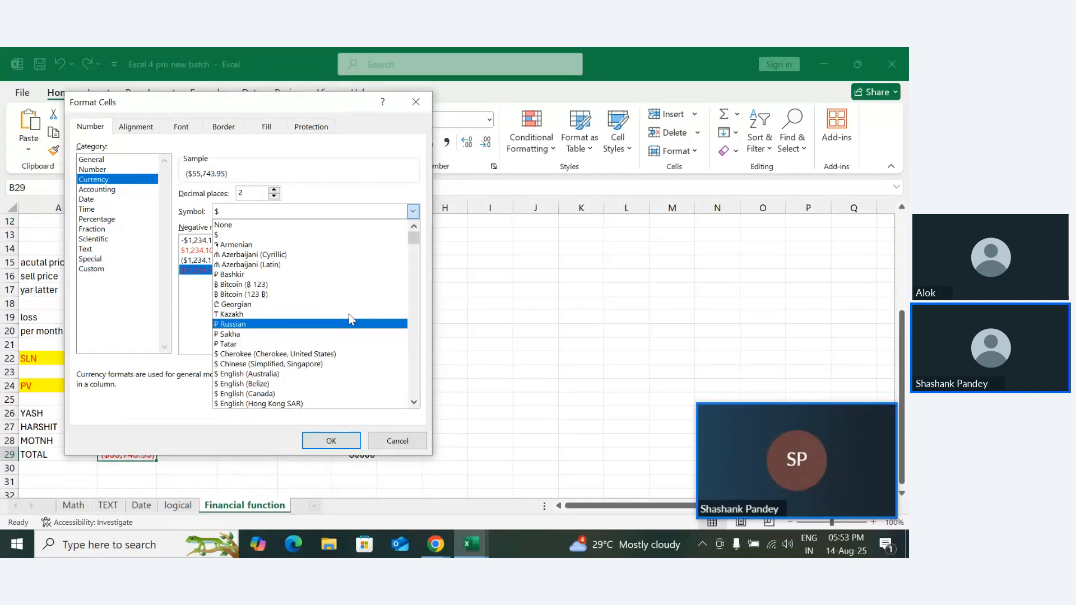
left_click_drag(416, 239, 418, 281)
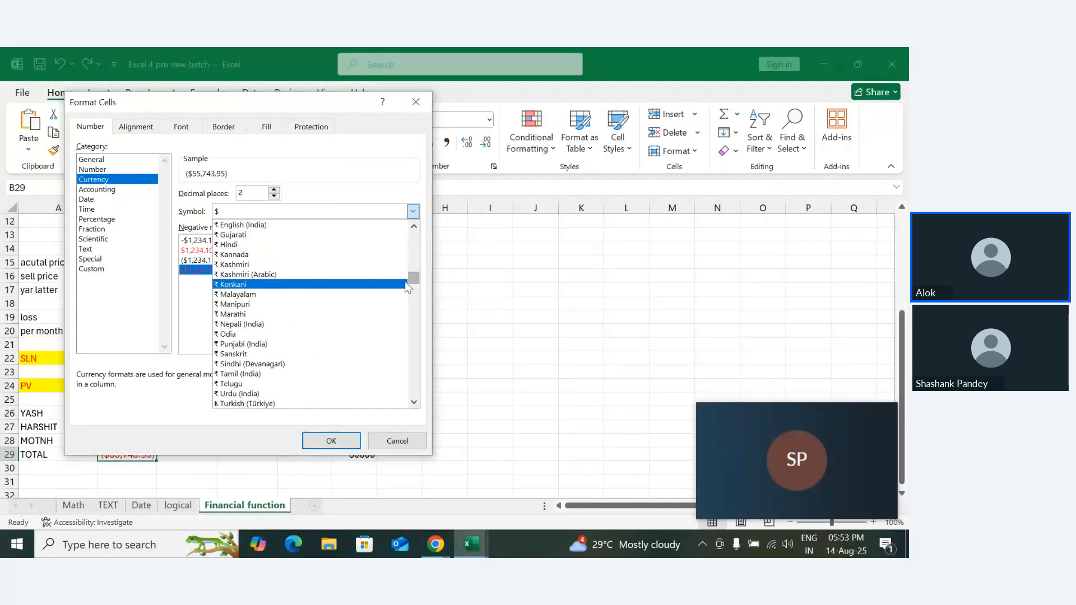
left_click(228, 246)
left_click(330, 441)
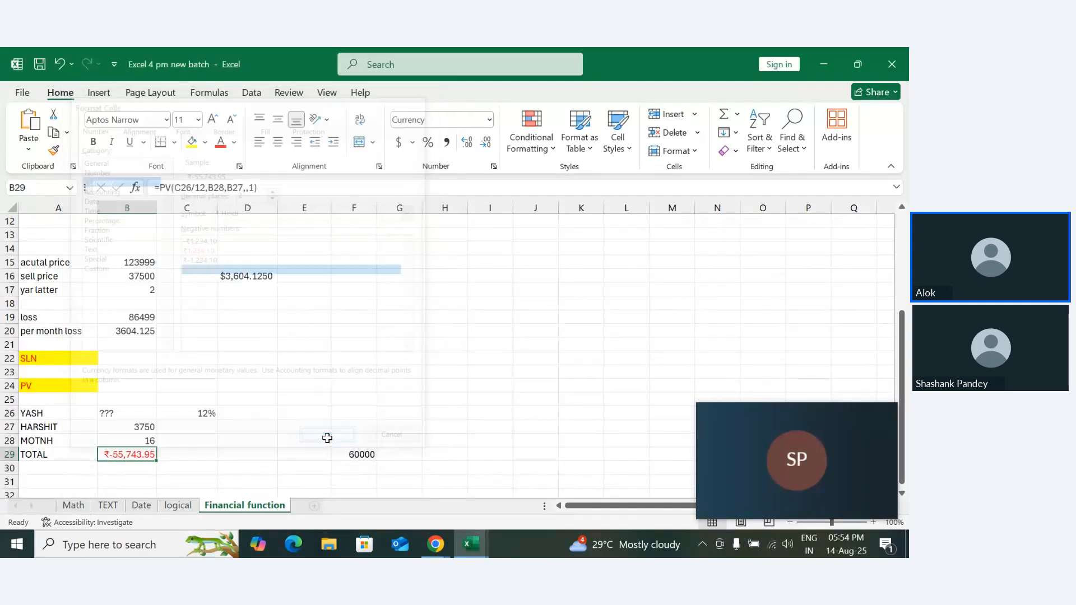
- Try to reconnect the computer to the FastCast 74 wireless display
mouse_move(825, 464)
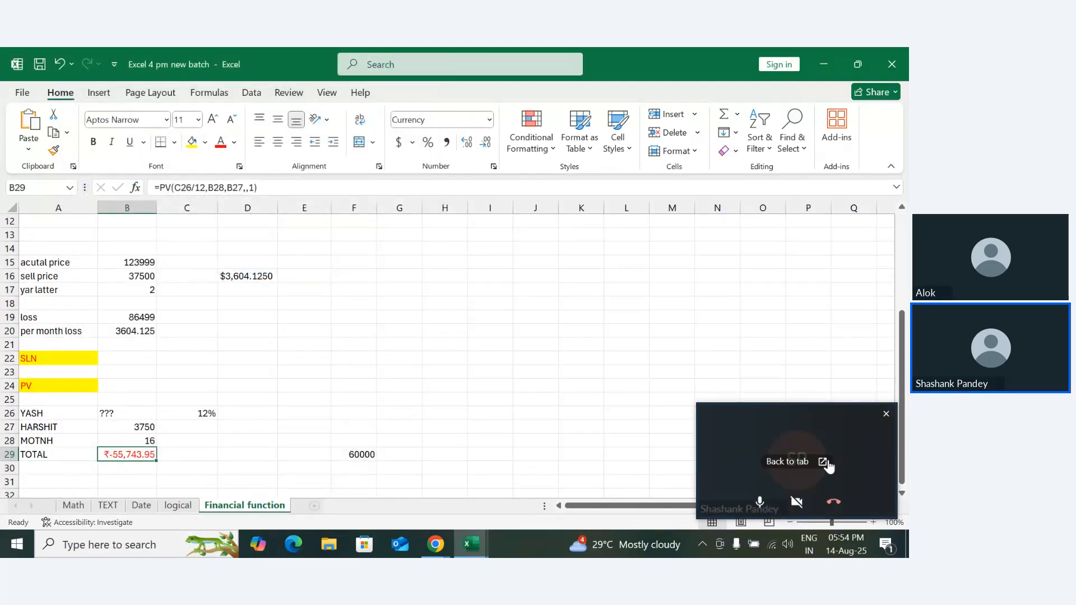
key("super+k")
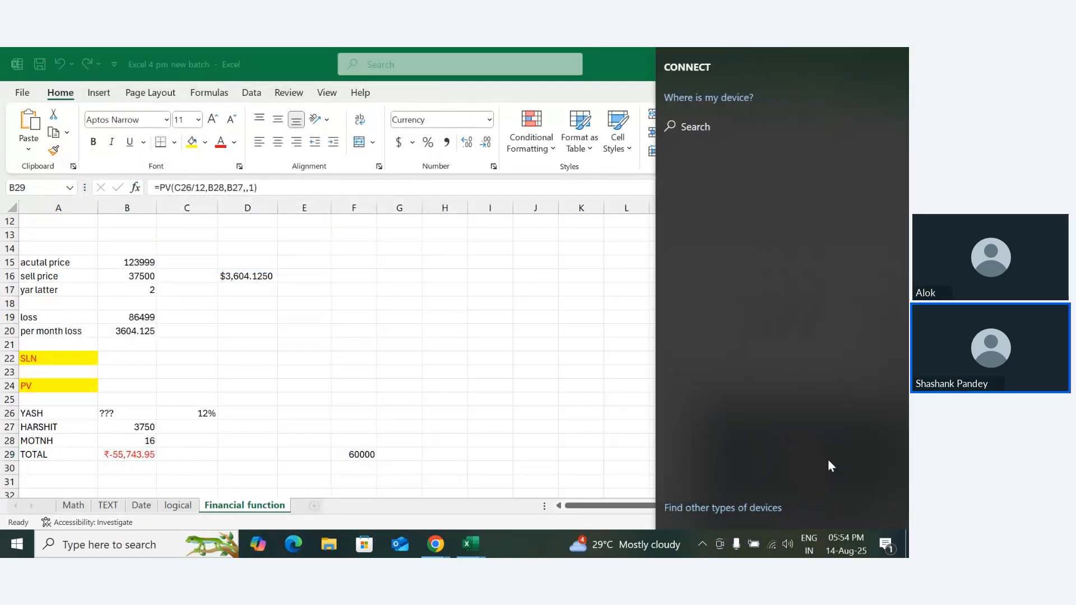
left_click(730, 194)
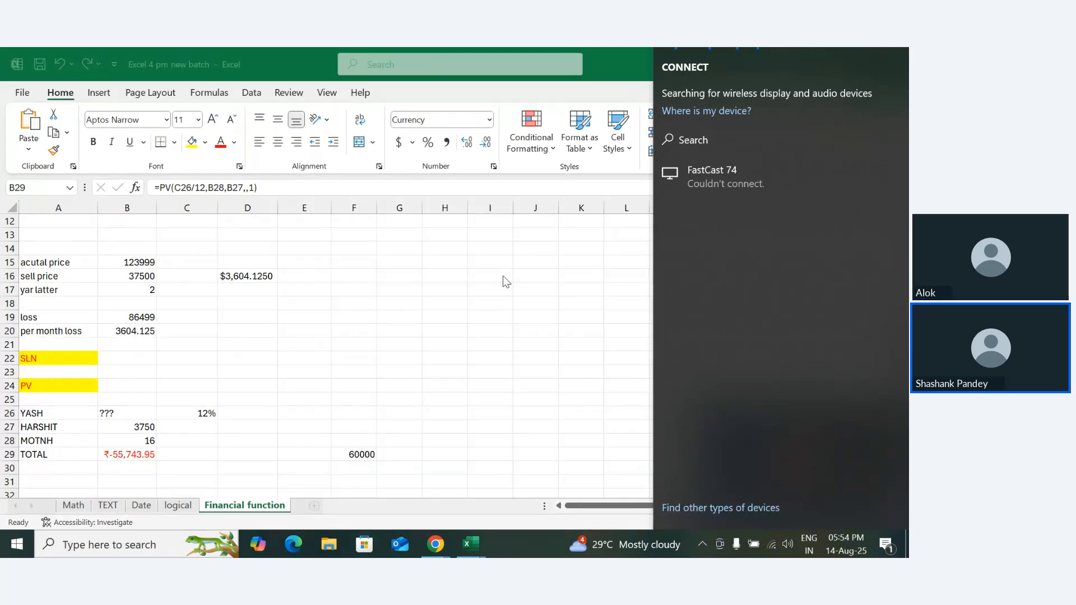
- Connect the computer to the FastCast 74 wireless display and return to the worksheet
left_click(703, 170)
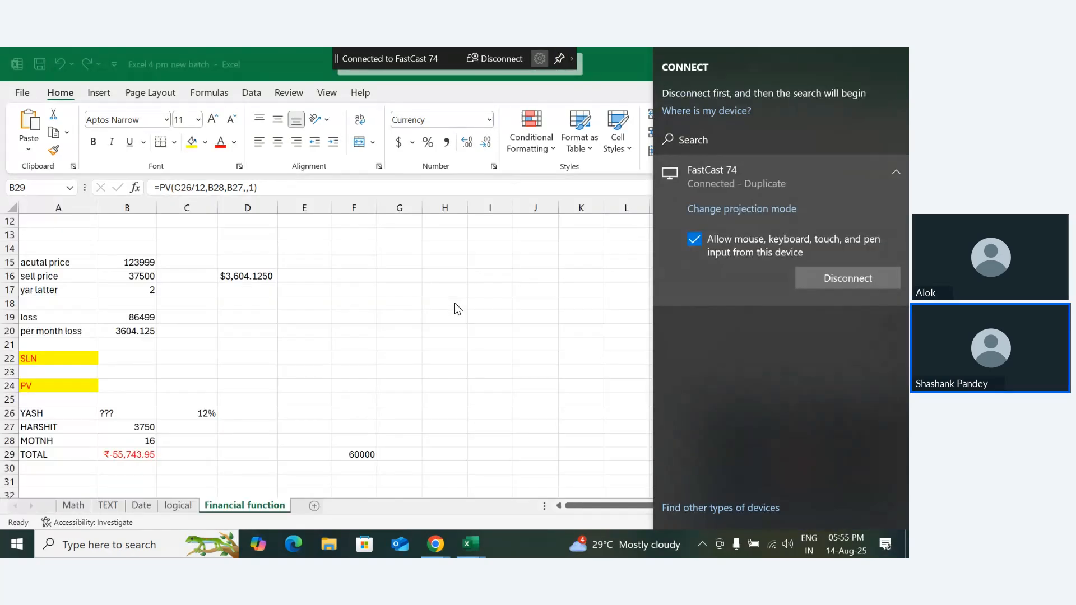
left_click(134, 455)
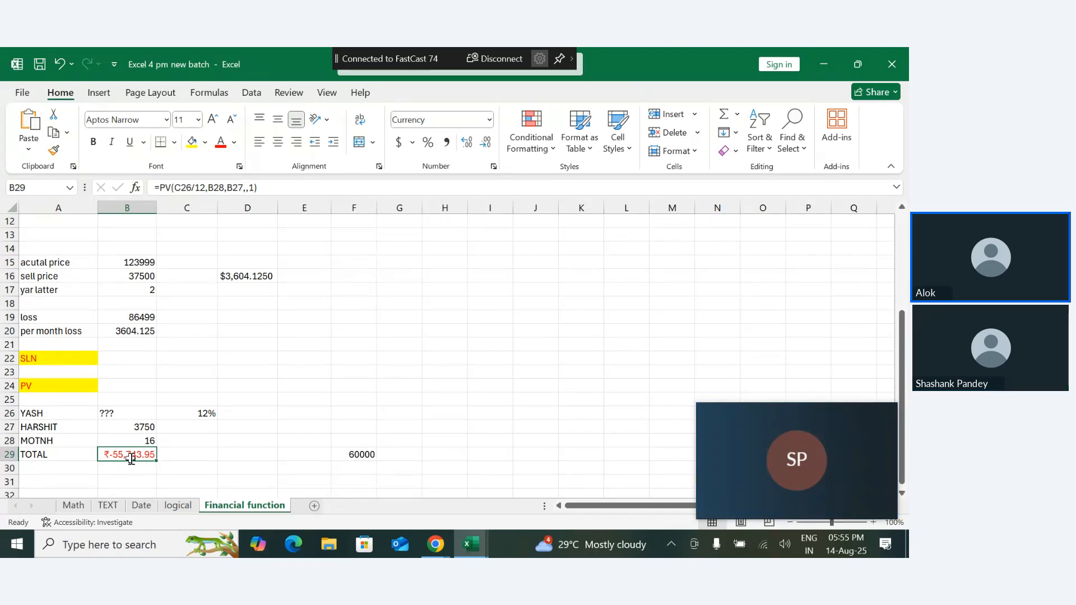
- Put a minus sign before the payment argument B27 in the PV formula in B29, and check the formula in F29
double_click(130, 457)
left_click(172, 457)
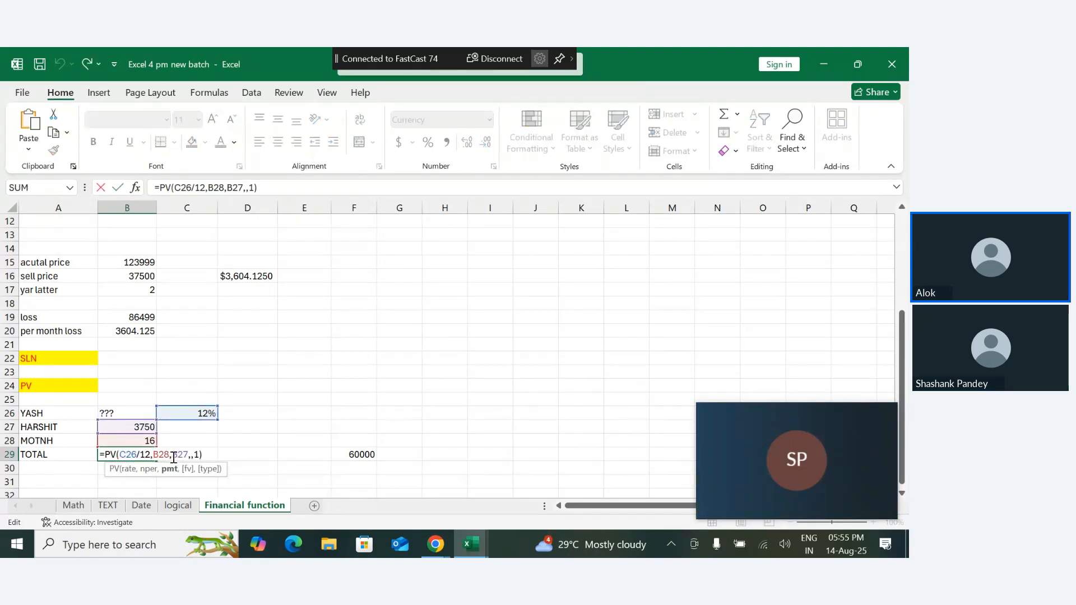
type("-")
key("Return")
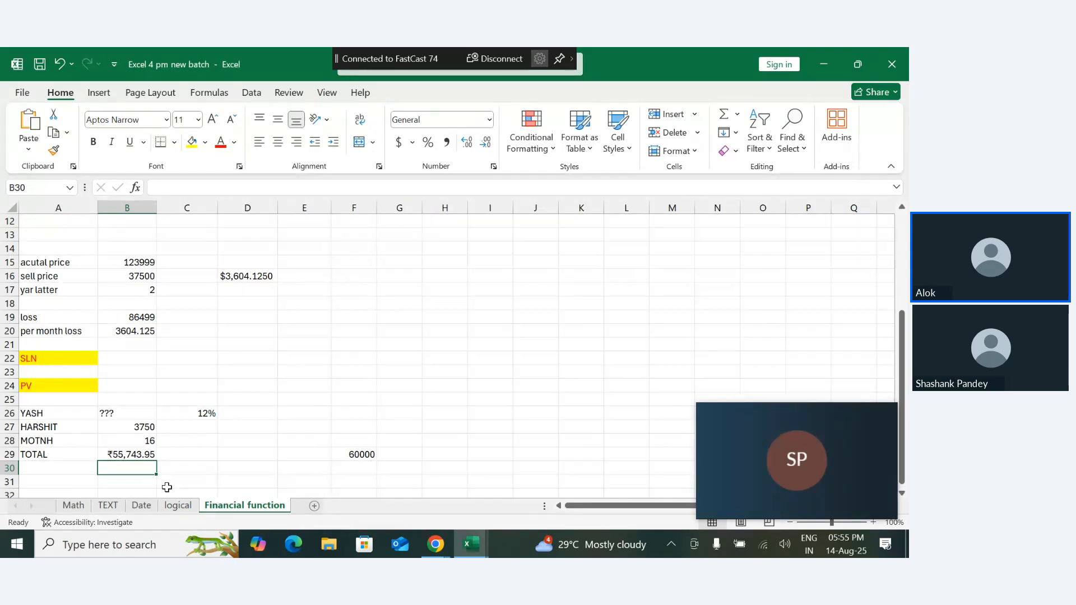
left_click(370, 456)
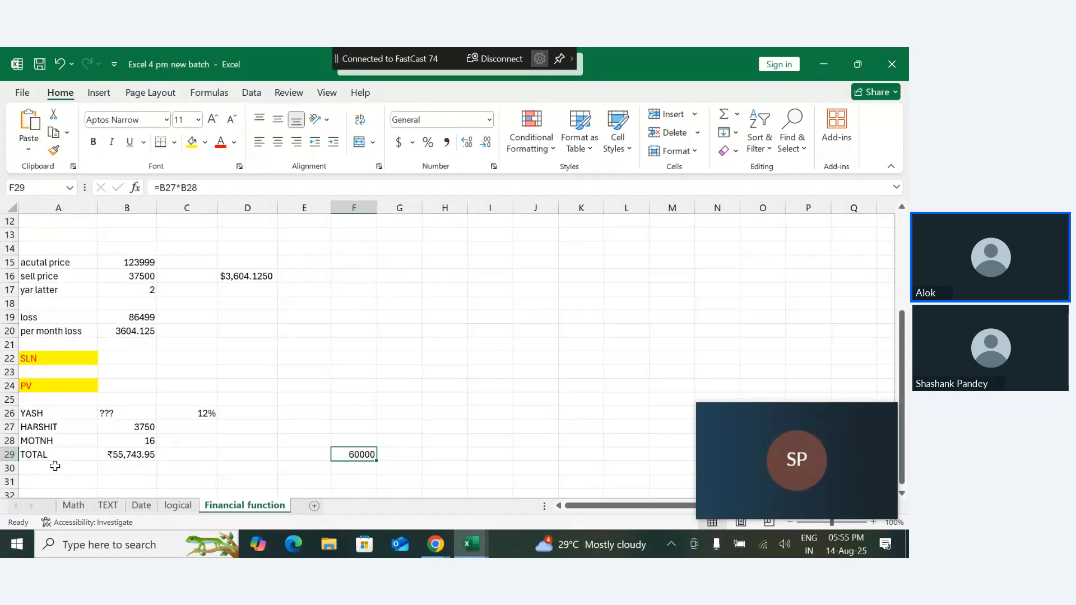
- Enter the section heading FV in cell A33, below the PV example
key("Down")
key("Down")
key("Down")
key("Down")
key("Down")
key("Down")
key("Down")
key("Down")
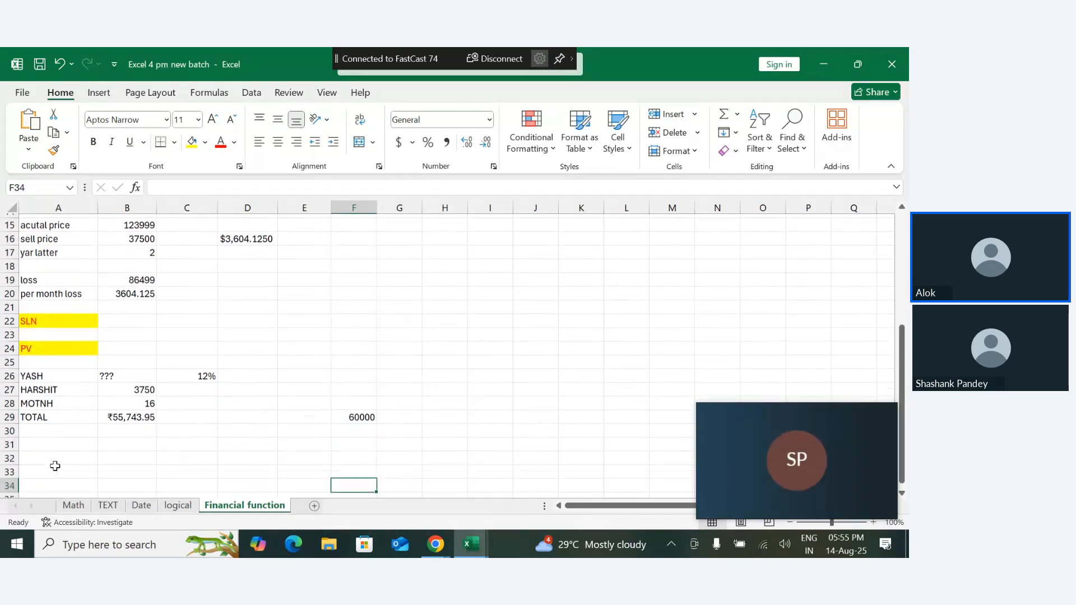
left_click(47, 425)
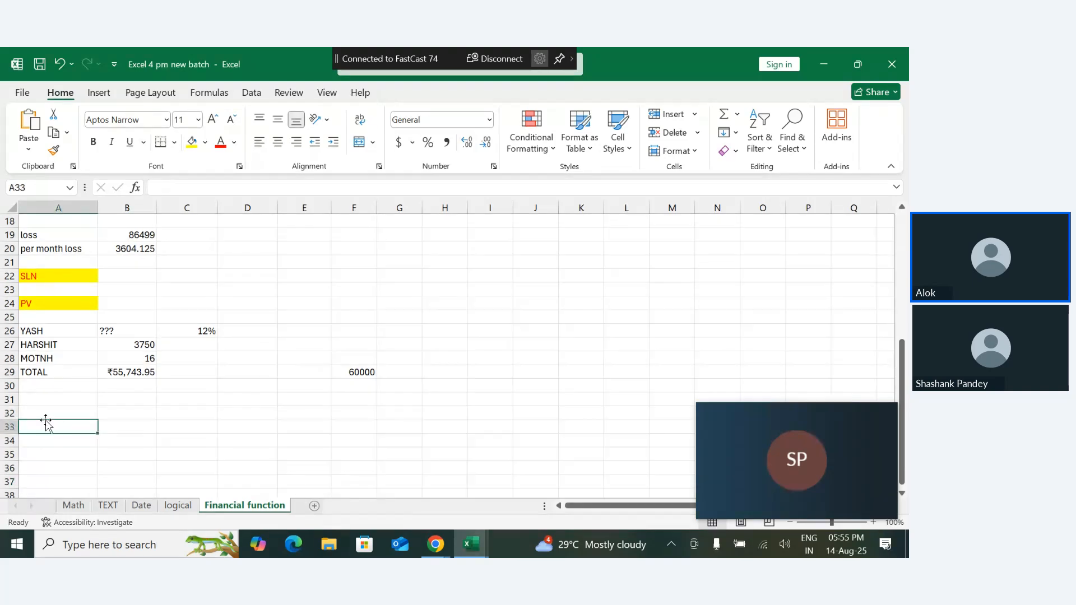
type("FV")
key("Return")
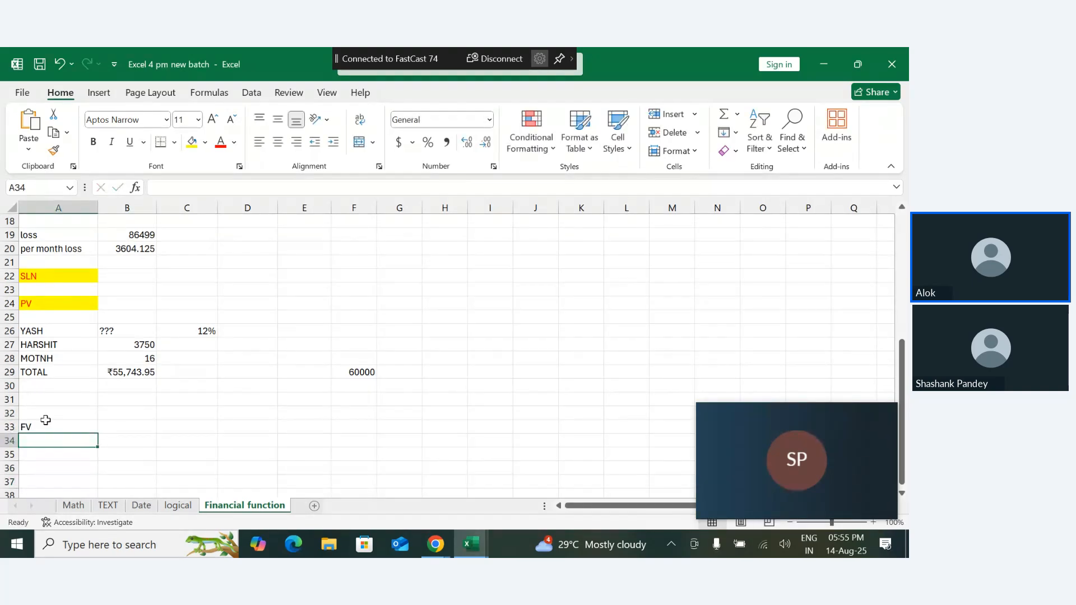
- Give the FV heading in A33 a yellow fill and red font to match the other section headings
left_click(48, 425)
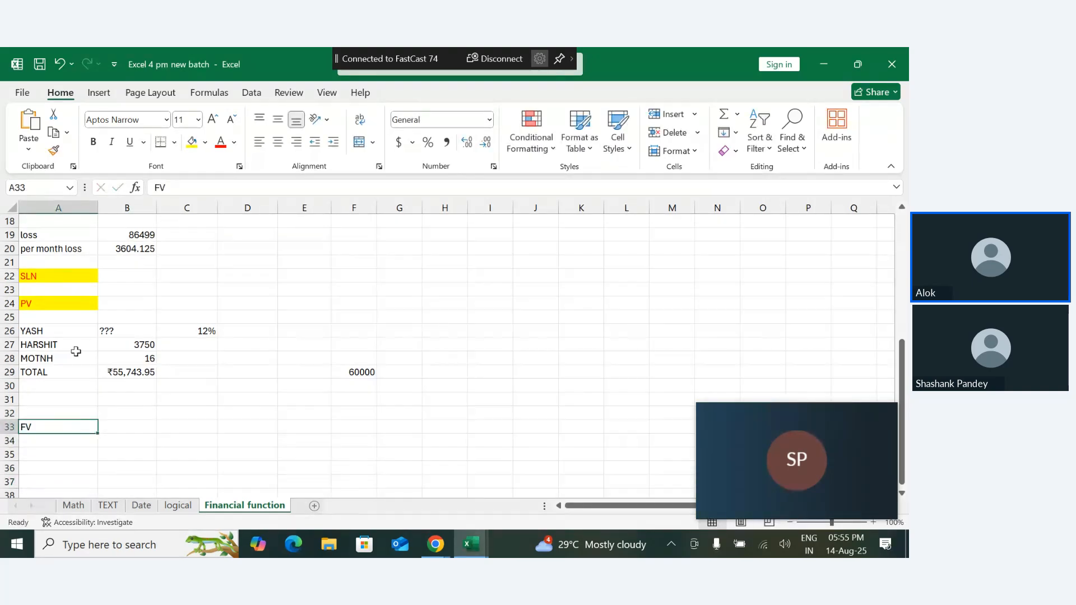
left_click(192, 141)
left_click(220, 143)
left_click(133, 457)
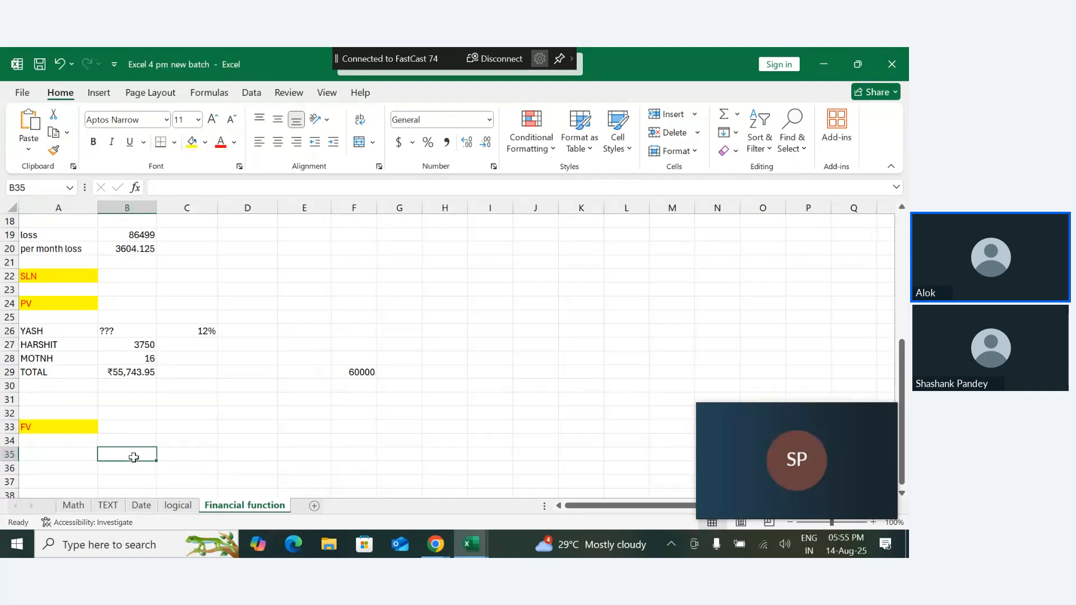